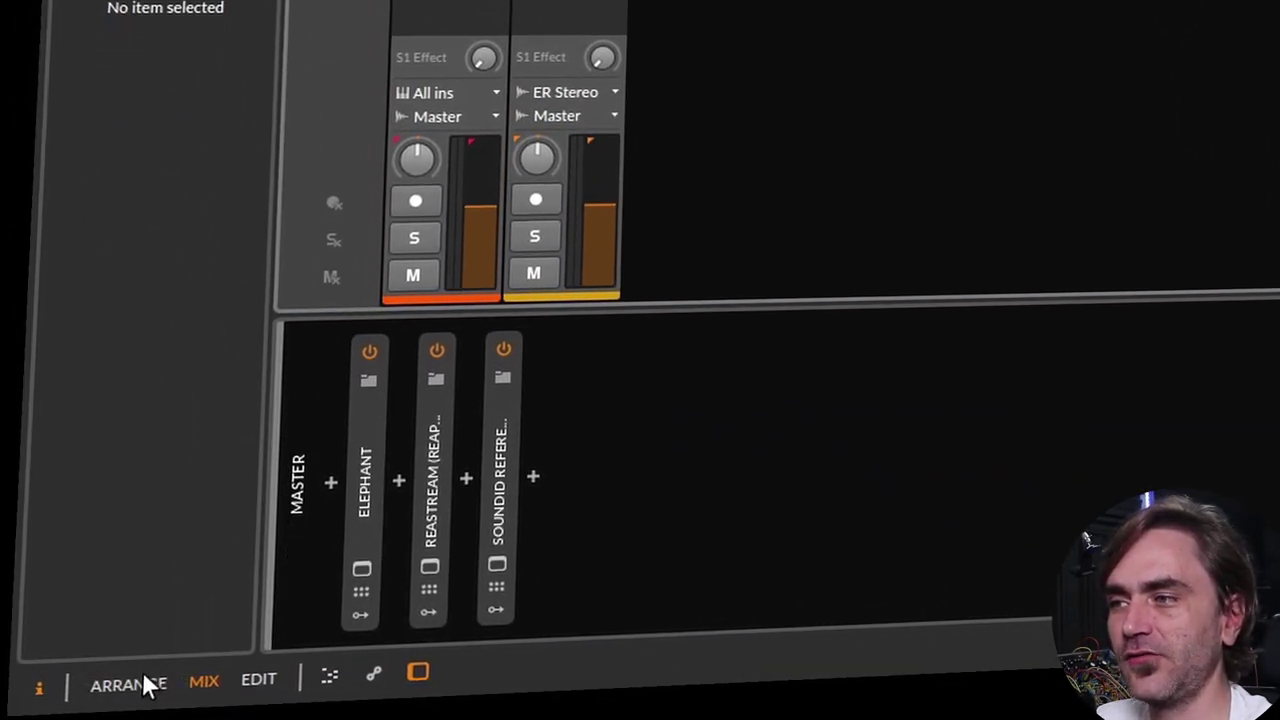
Compare the Arrange layout's timeline with the Mix layout's channel view, returning to the Arrange layout
left_click(138, 684)
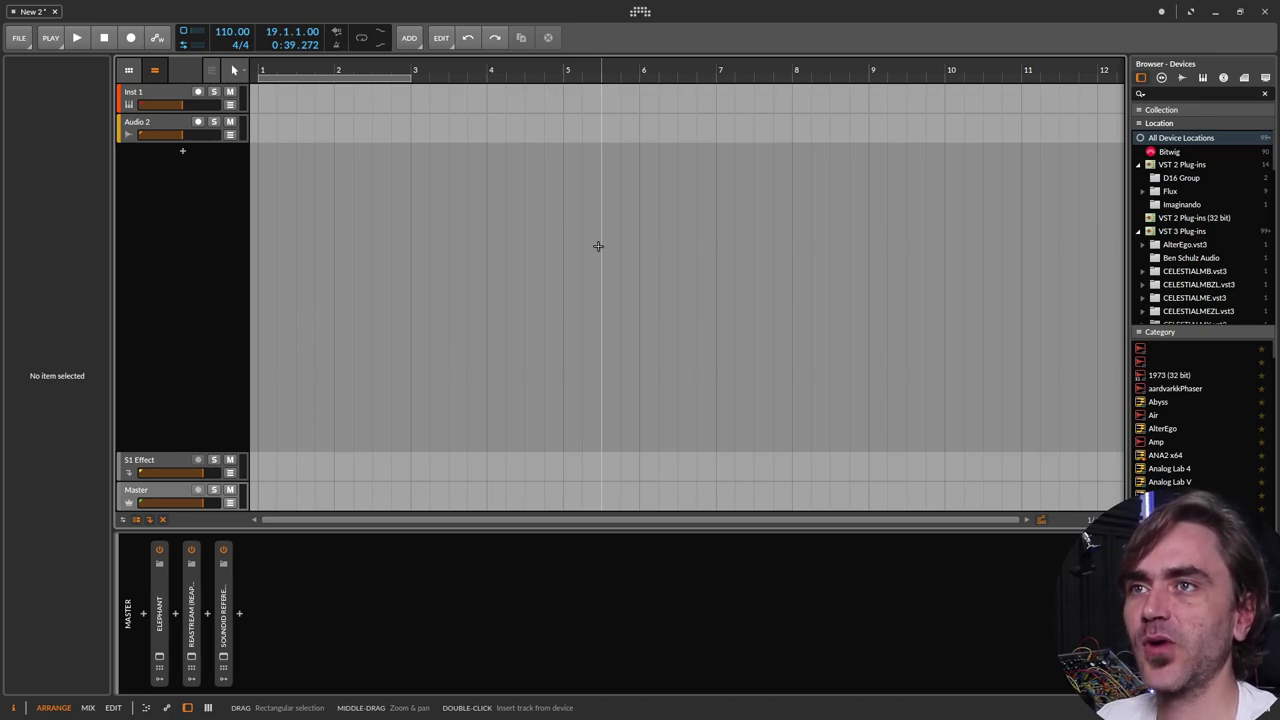
scroll(491, 191, "down", 3)
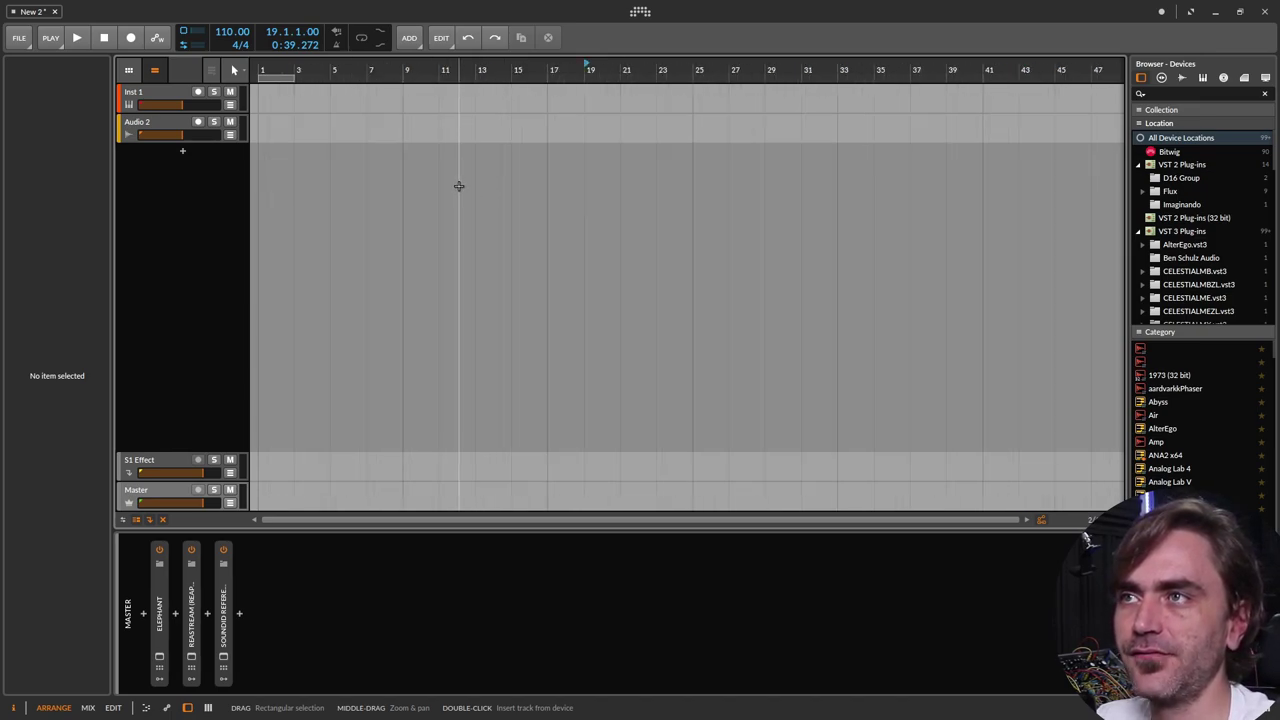
scroll(412, 153, "down", 3)
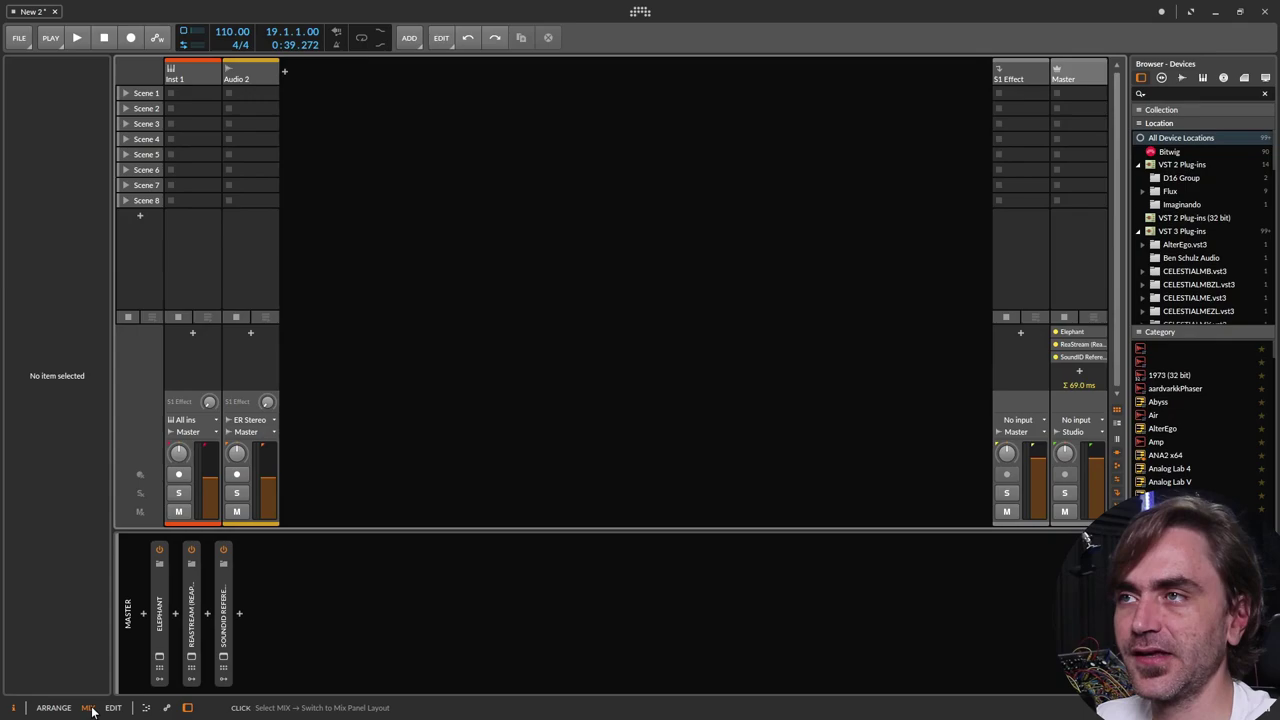
left_click(88, 707)
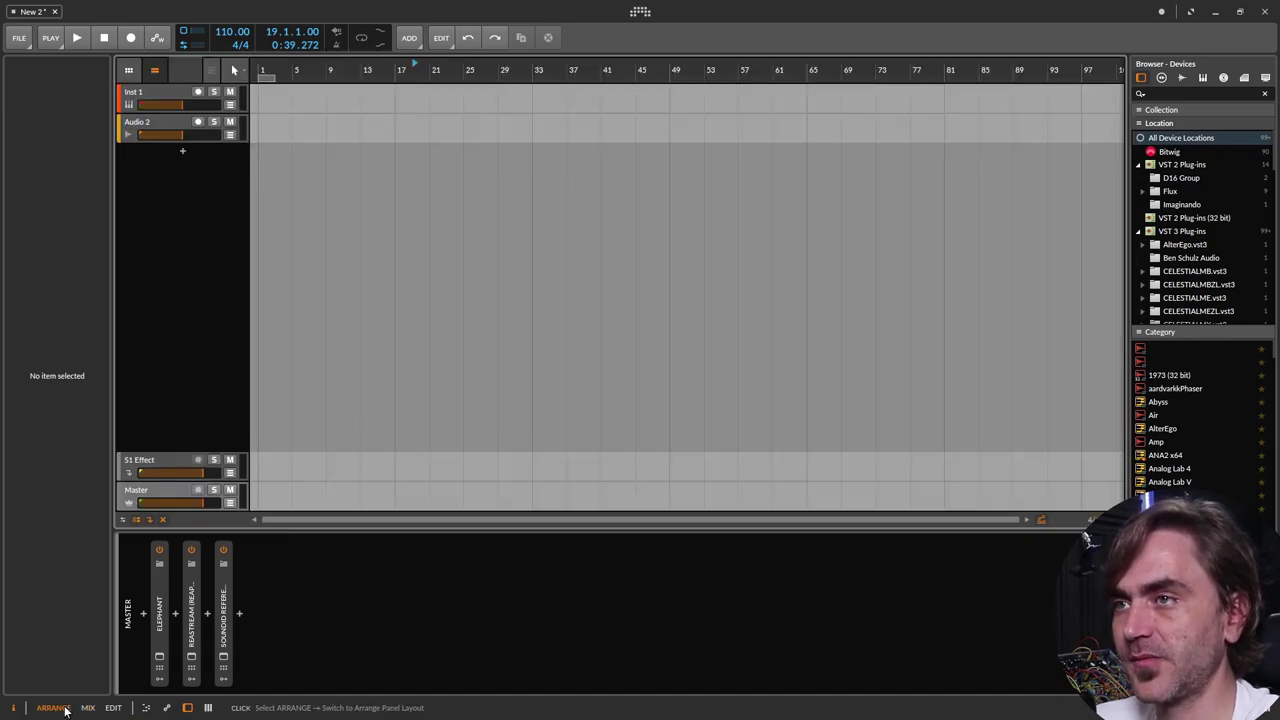
left_click(64, 709)
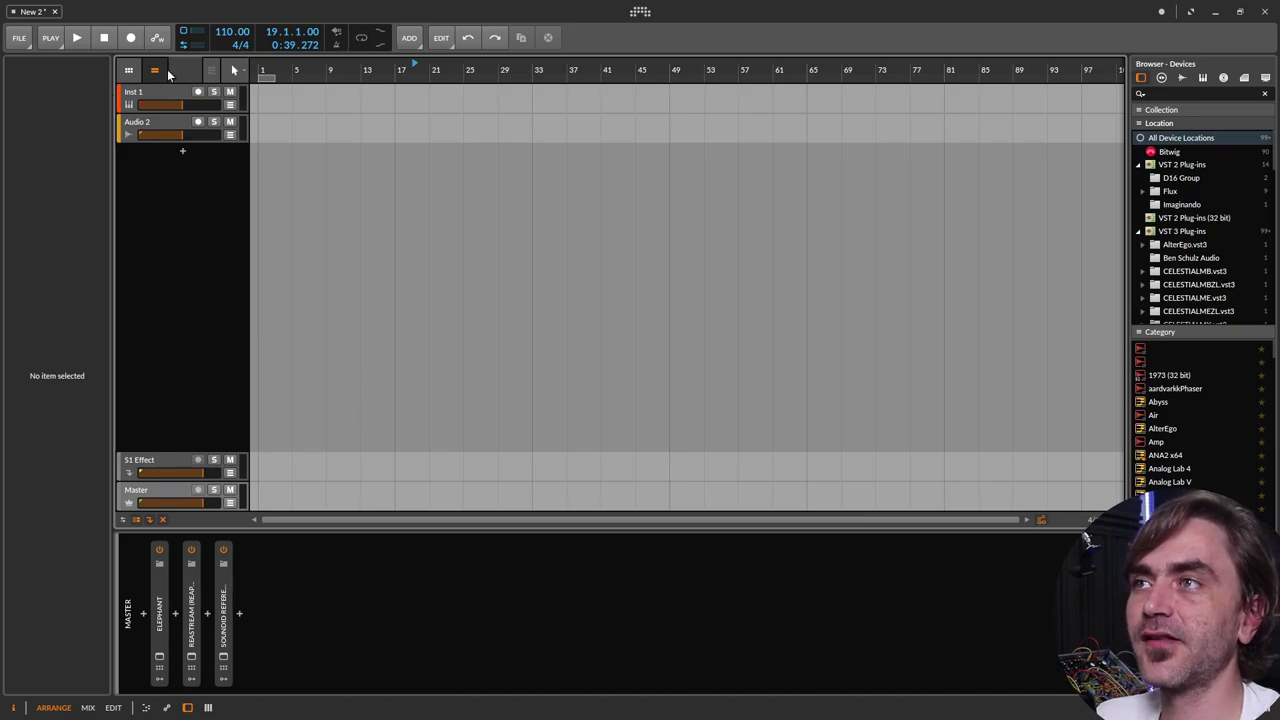
Show and hide the clip launcher beside the timeline, and switch to the Mix layout and back to Arrange
left_click(128, 70)
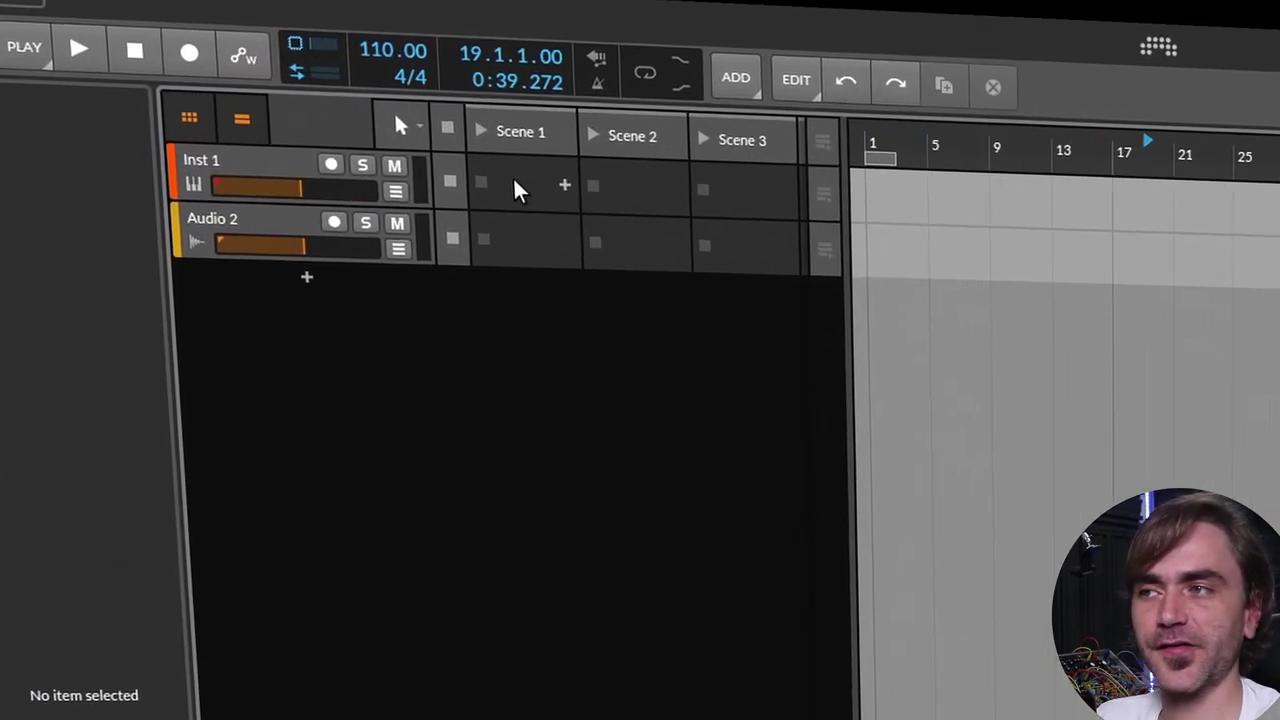
left_click(187, 125)
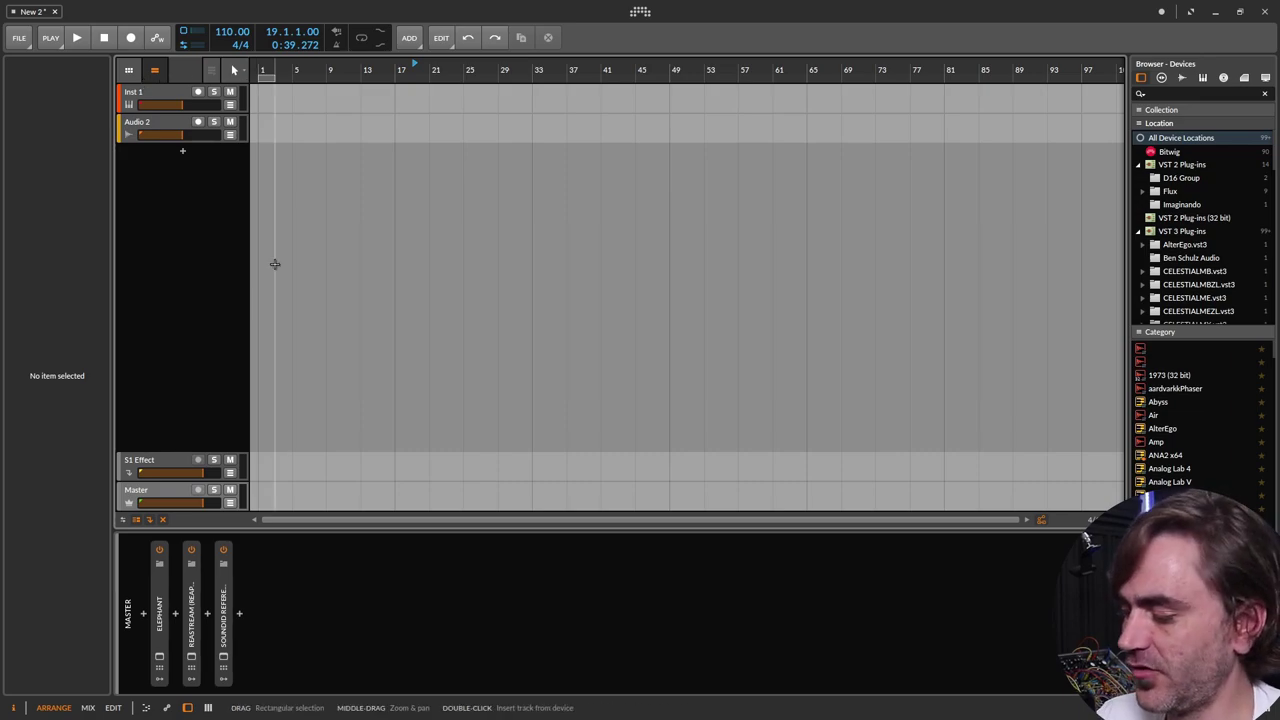
key("alt+2")
key("alt+1")
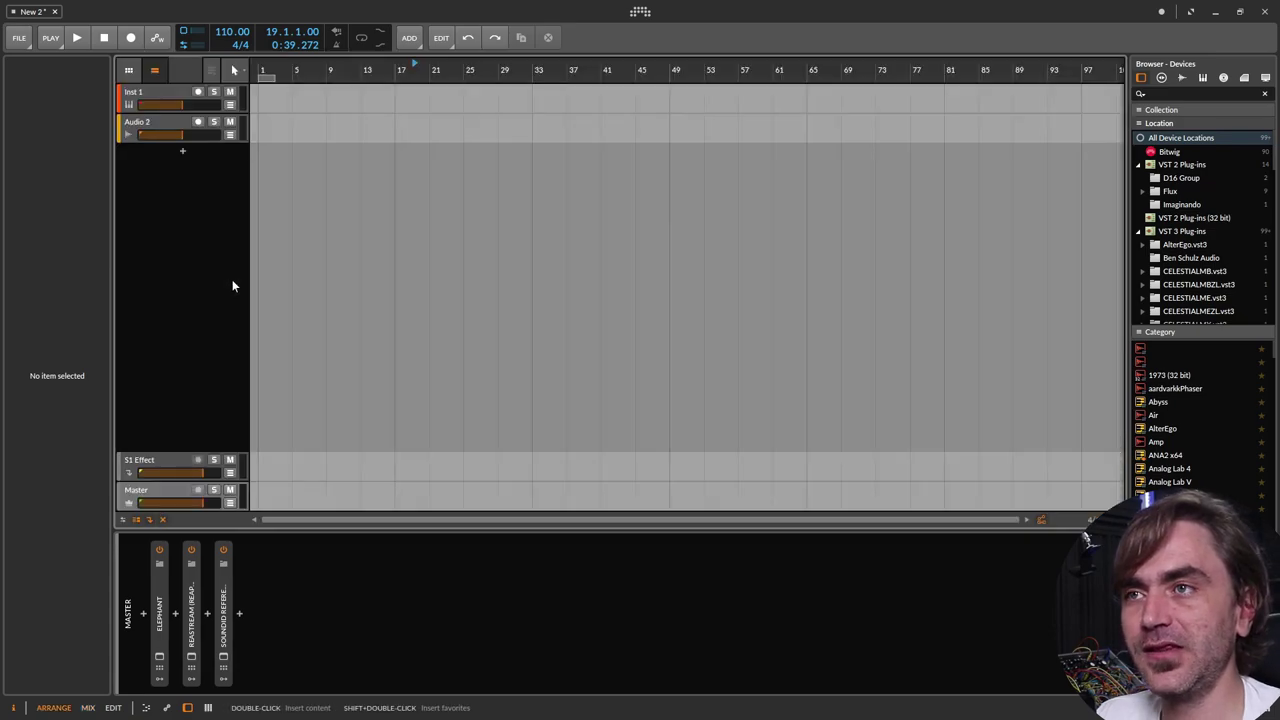
key("alt+2")
key("alt+1")
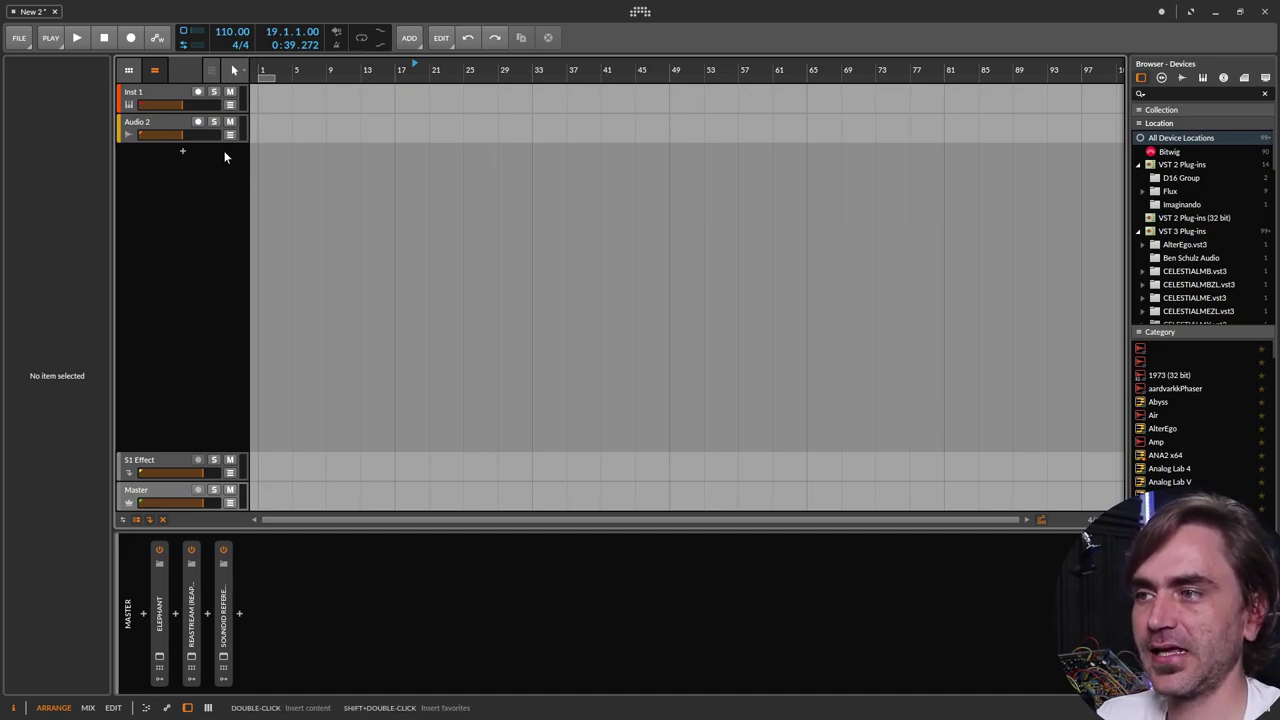
Raise the Inst 1 volume in the Mix layout and readjust it to about +2.5 dB in the Arrange layout
left_click(90, 708)
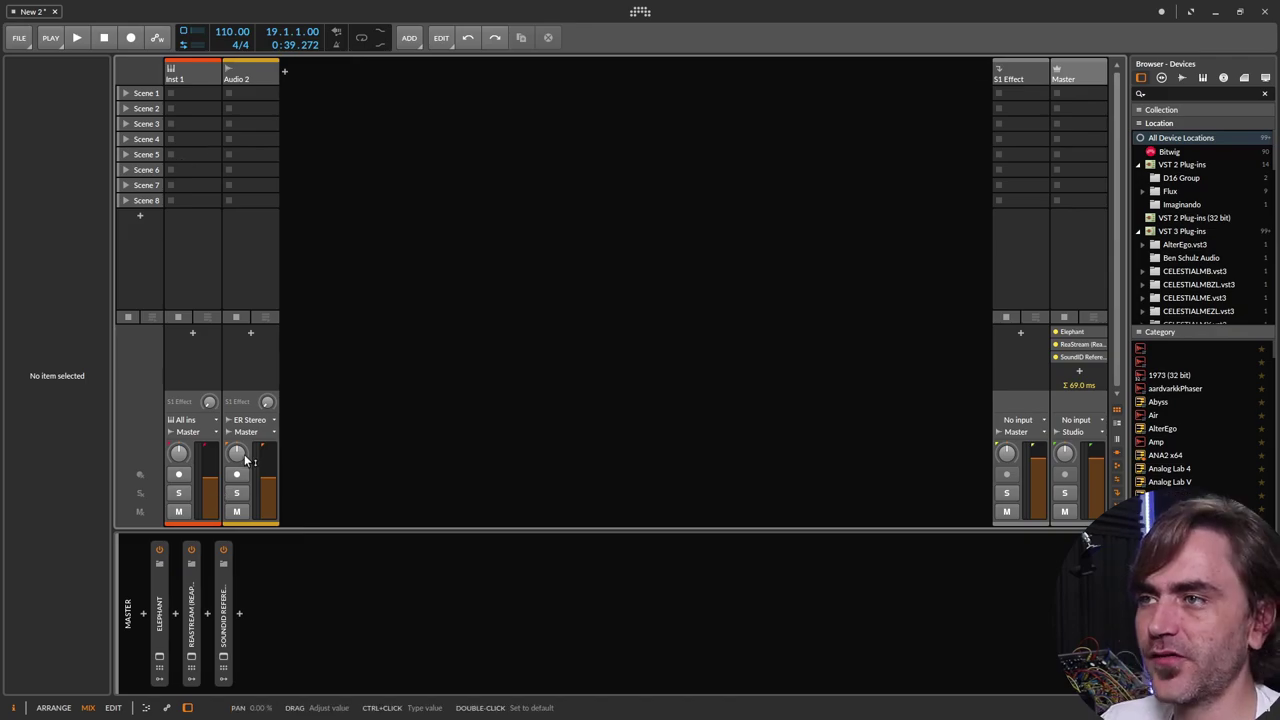
left_click_drag(211, 484, 211, 449)
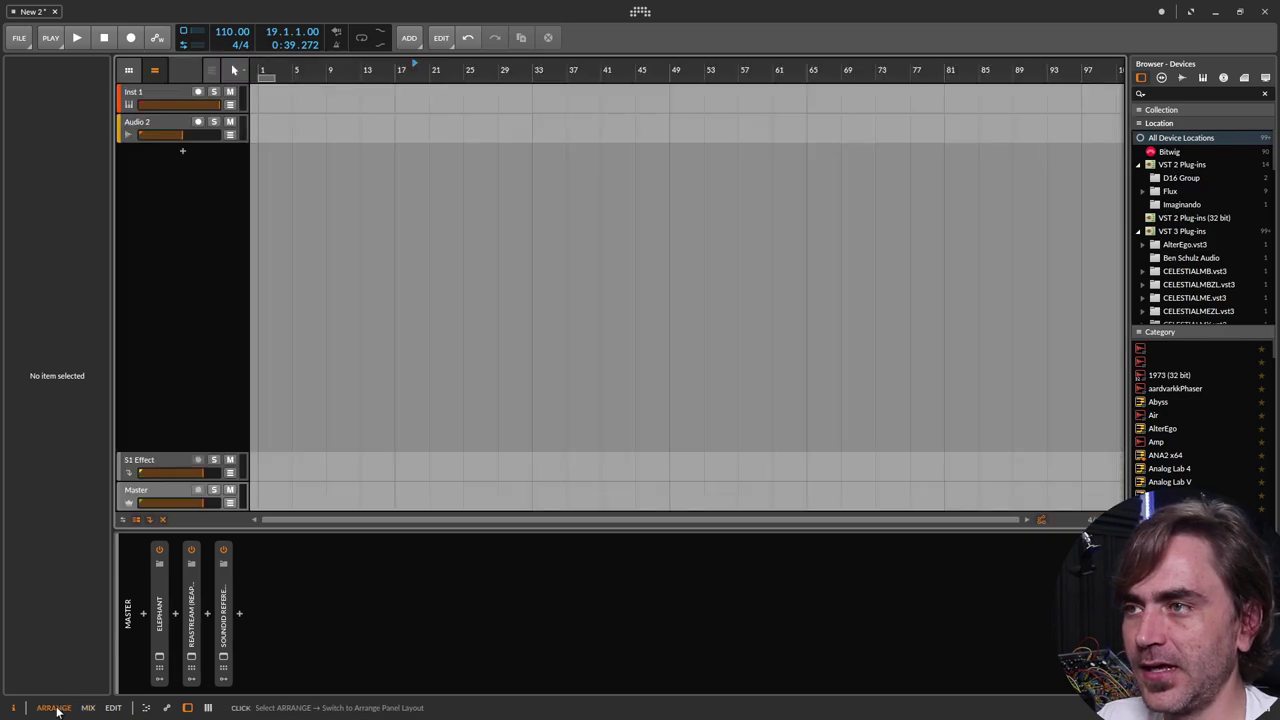
left_click(54, 708)
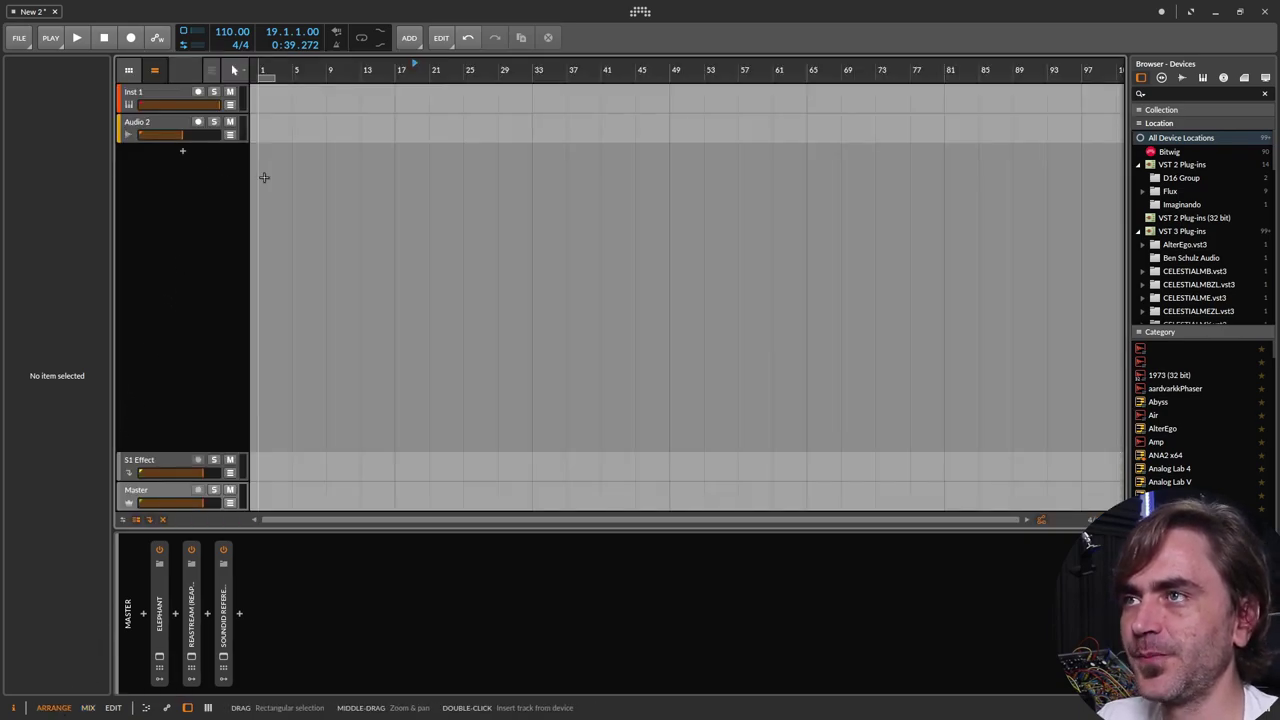
mouse_move(200, 104)
left_mouse_down()
mouse_move(165, 104)
mouse_move(209, 104)
left_mouse_up()
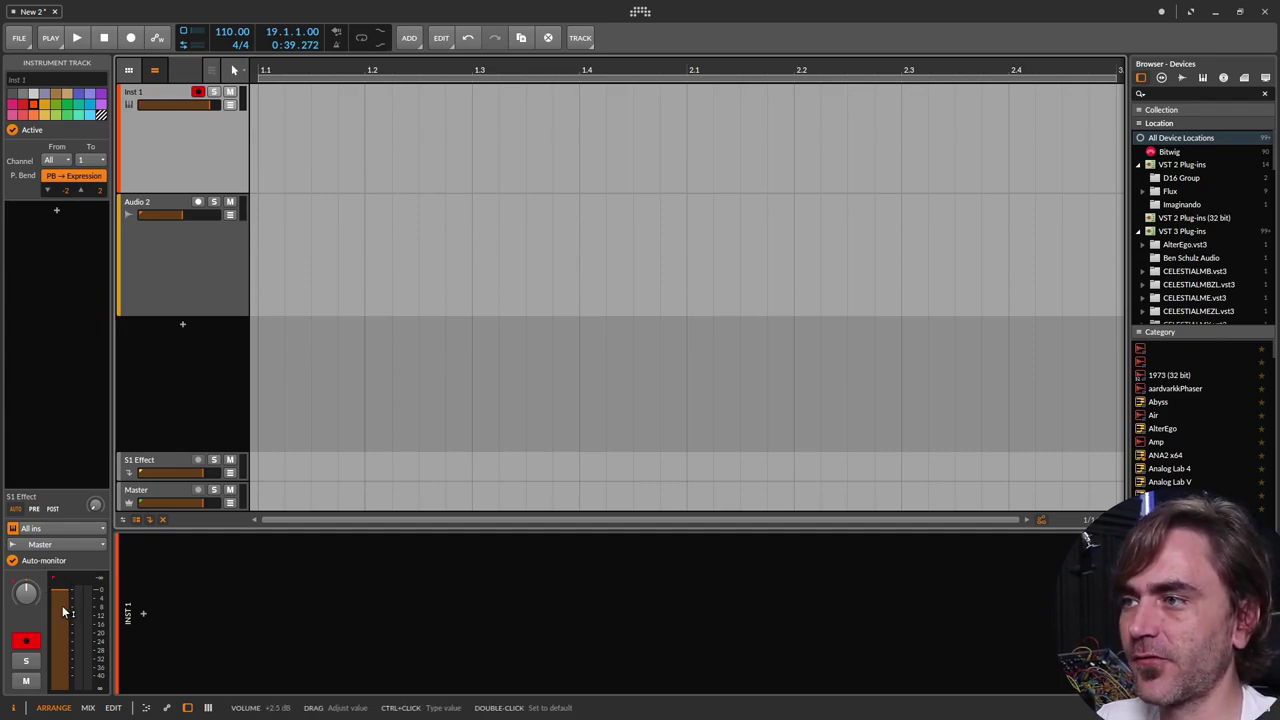
left_click(88, 707)
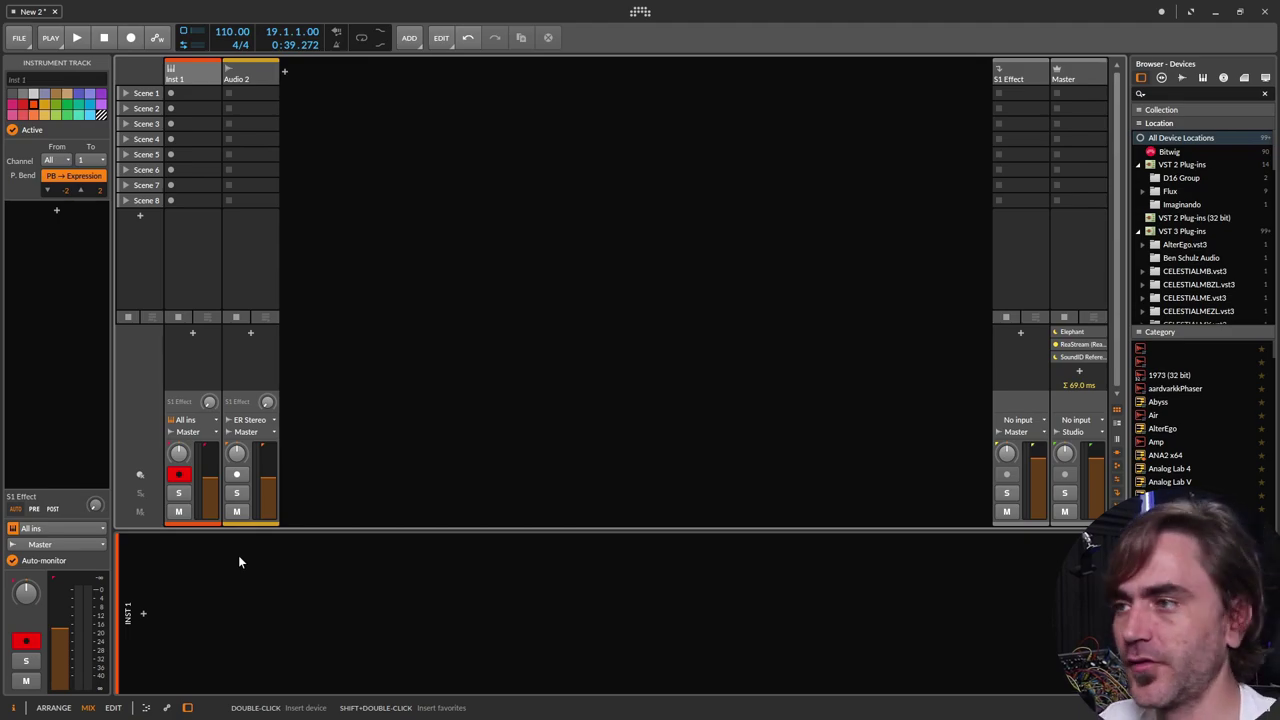
left_click(53, 707)
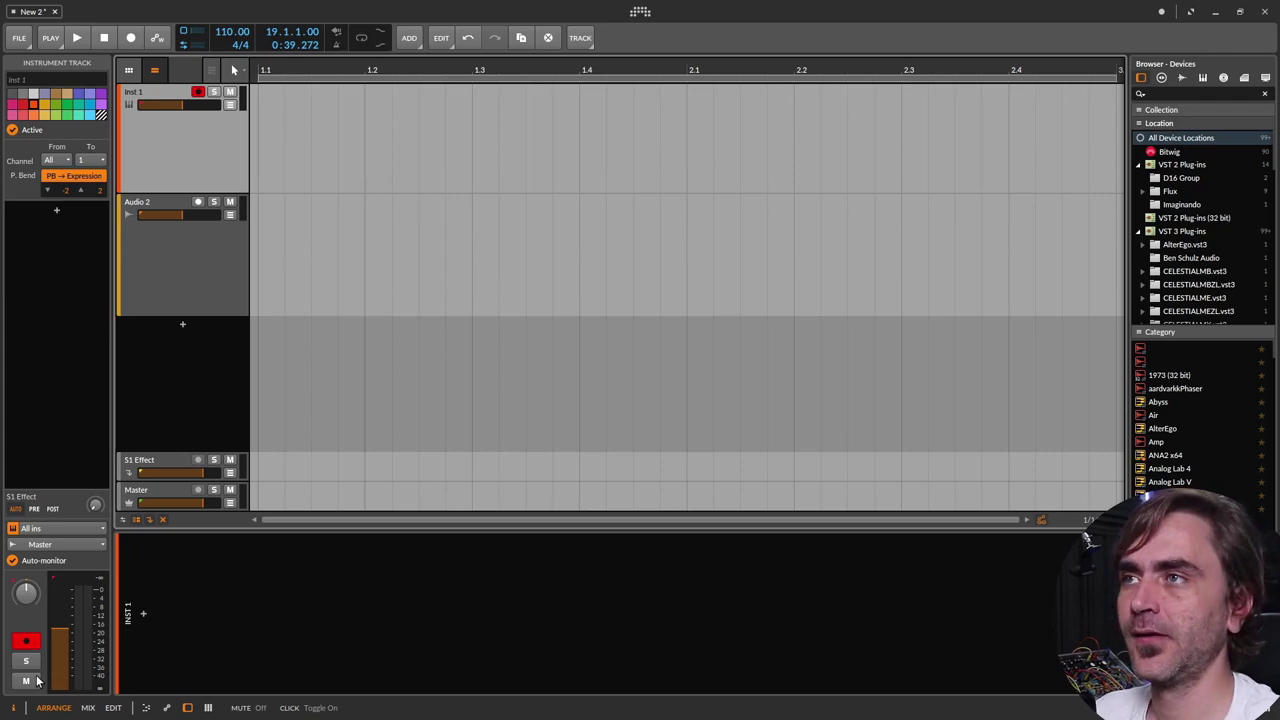
Delete the Inst 1 and Audio 2 tracks together
left_click(160, 260)
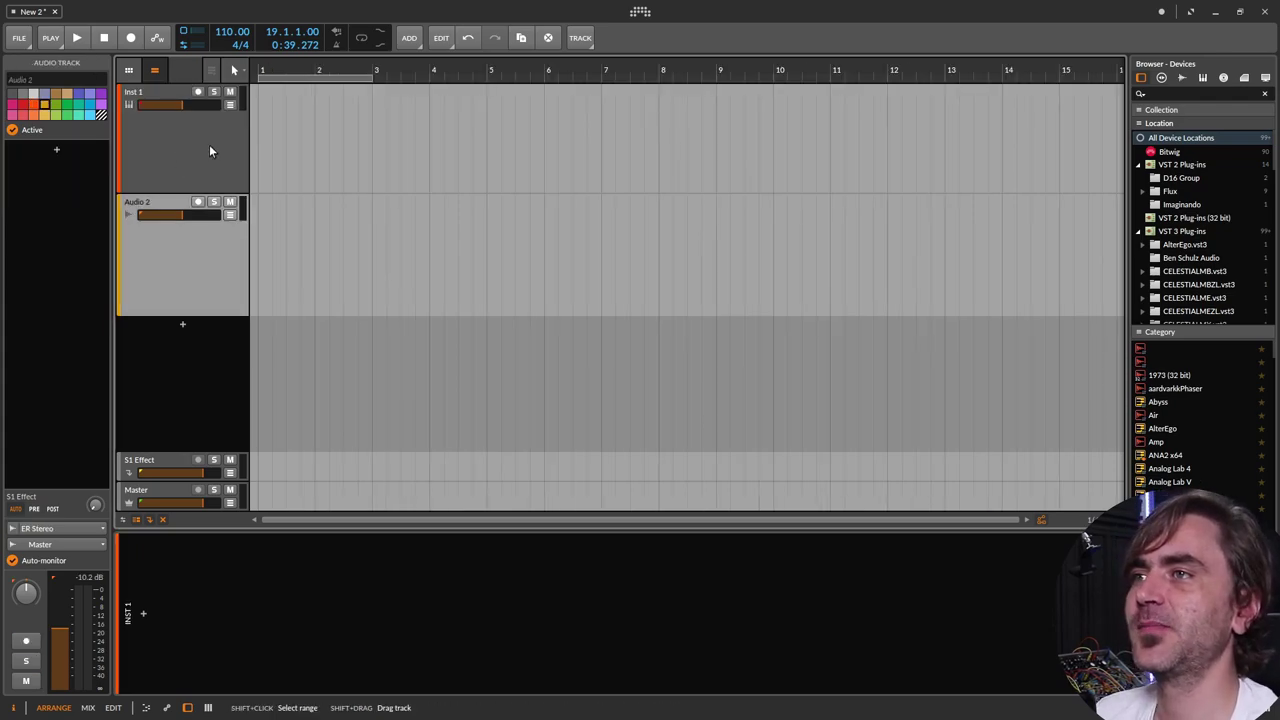
left_click(209, 144, "ctrl")
key("Delete")
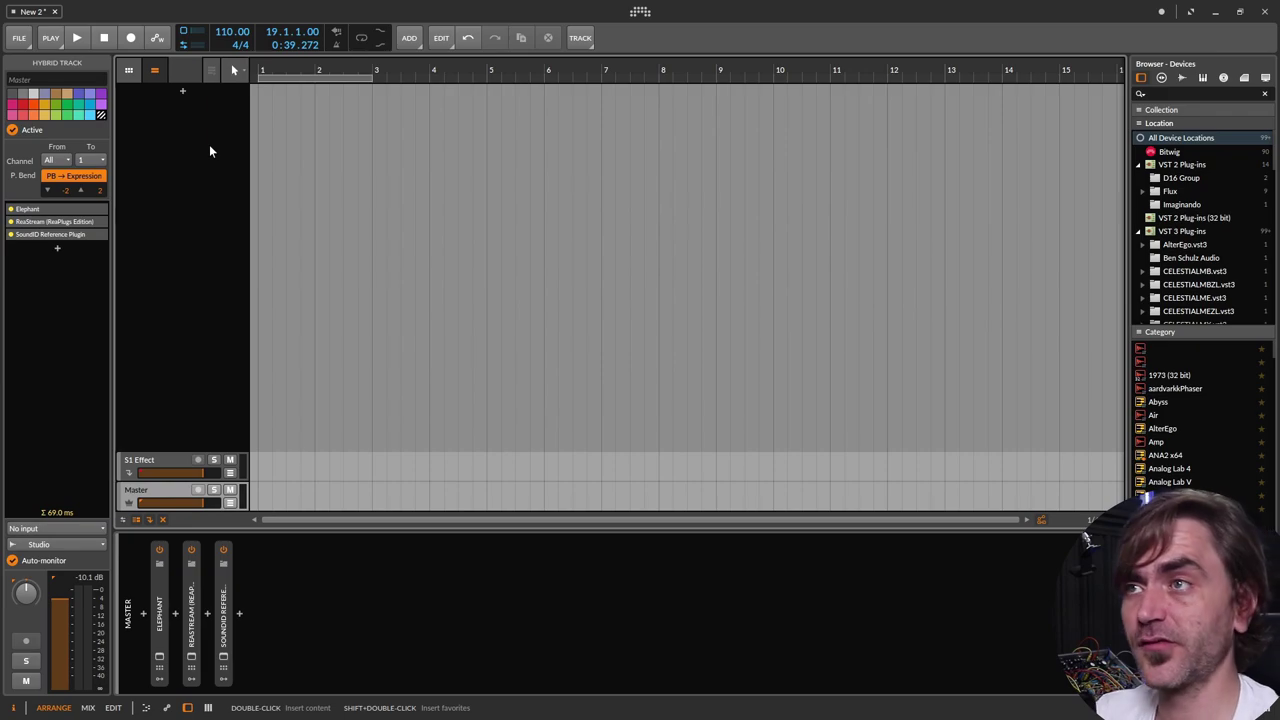
Add a new audio track and place the file "03. Machines - Mastering A - 16-bit TPDF" on it at bar 1
right_click(210, 148)
left_click(312, 180)
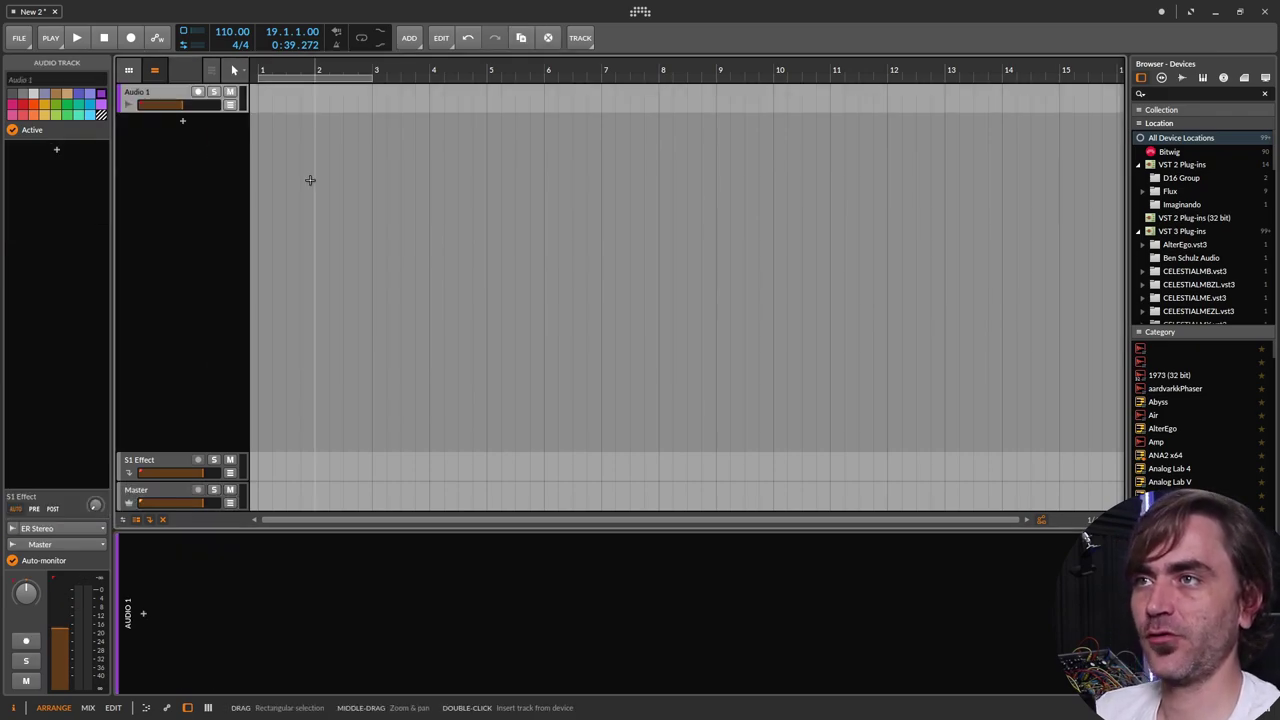
left_click(324, 182)
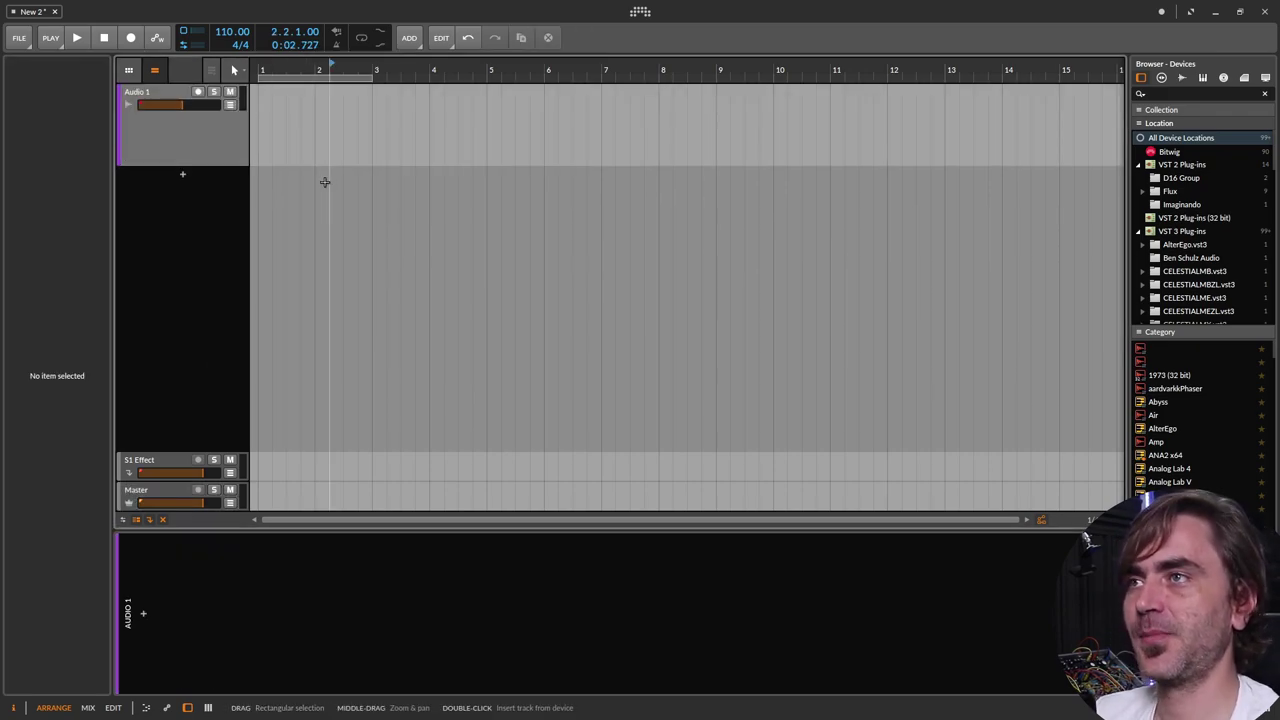
left_click(222, 153)
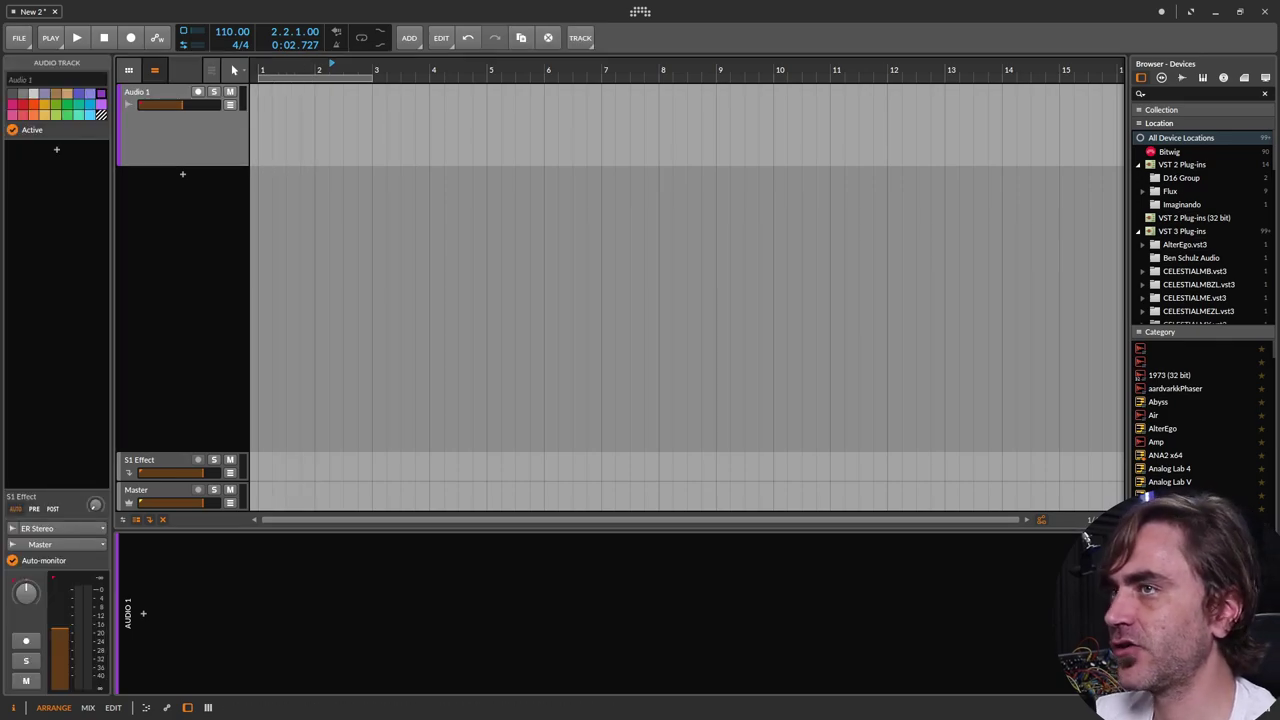
mouse_move(286, 136)
left_mouse_down()
mouse_move(265, 137)
mouse_move(278, 139)
left_mouse_up()
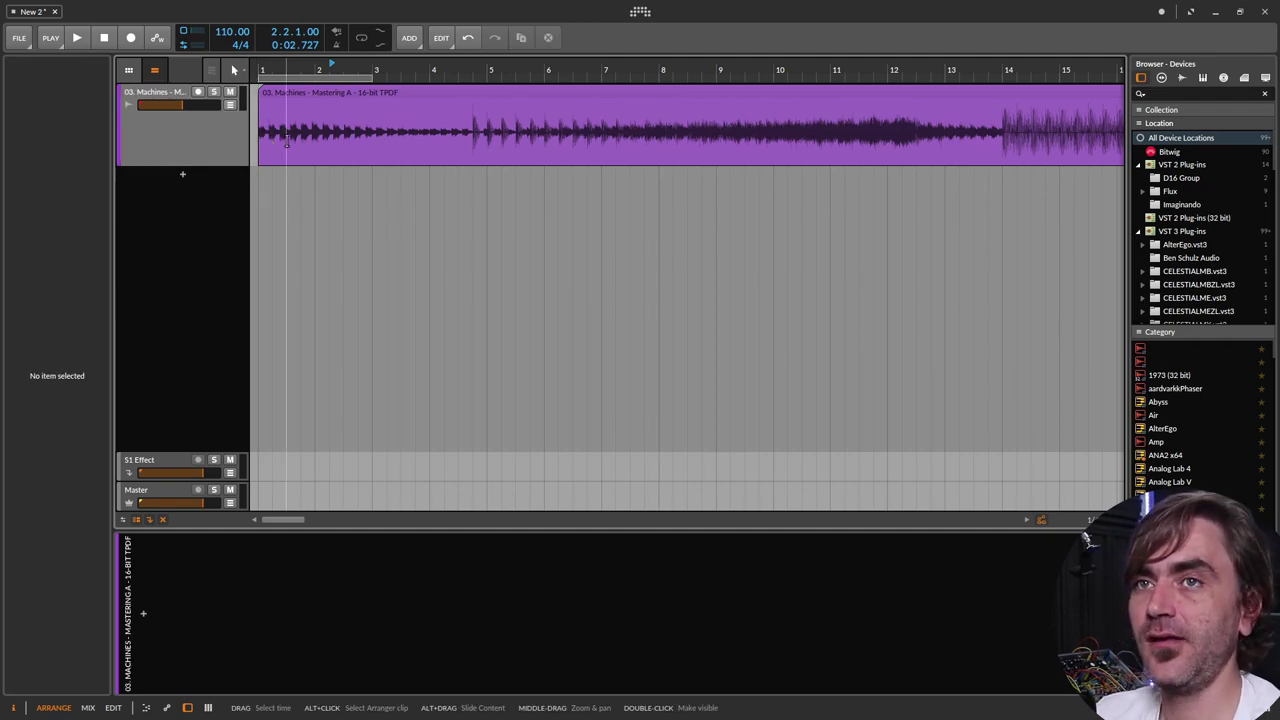
Examine how the imported clip's waveform lines up with the bar grid, from the whole song down to the beats around bar 14
scroll(508, 160, "down", 3)
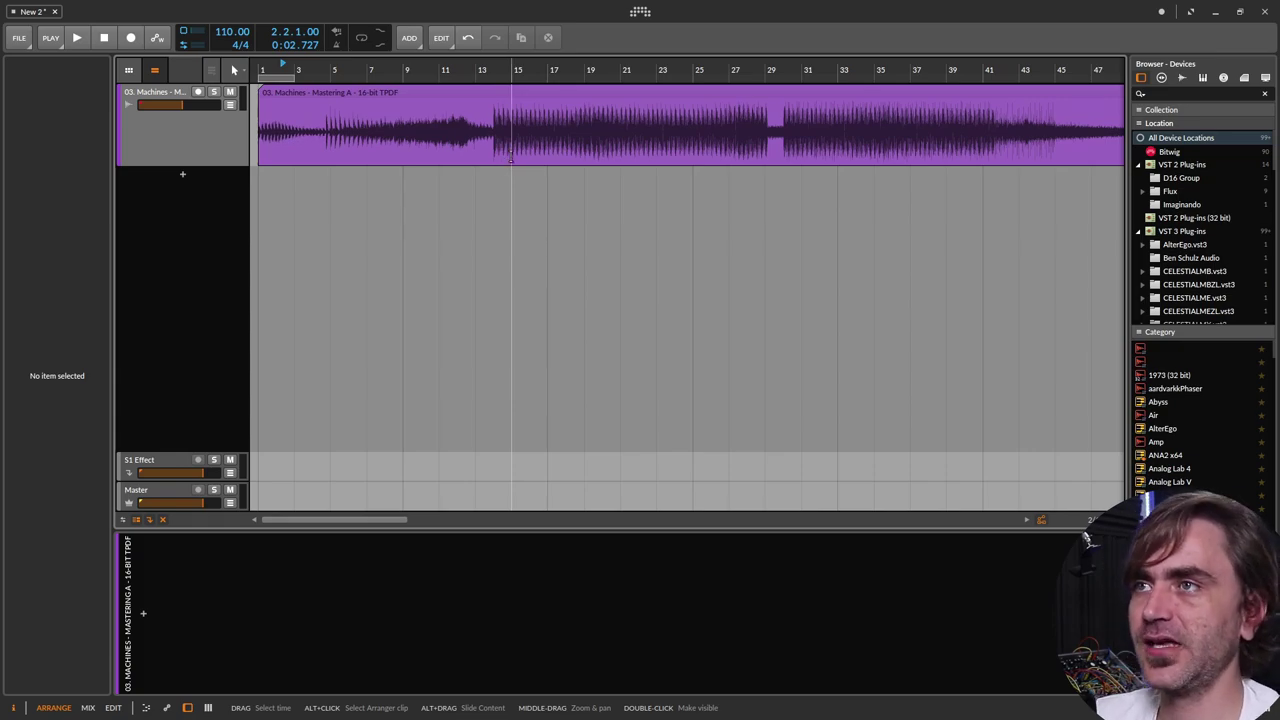
scroll(606, 214, "down", 3)
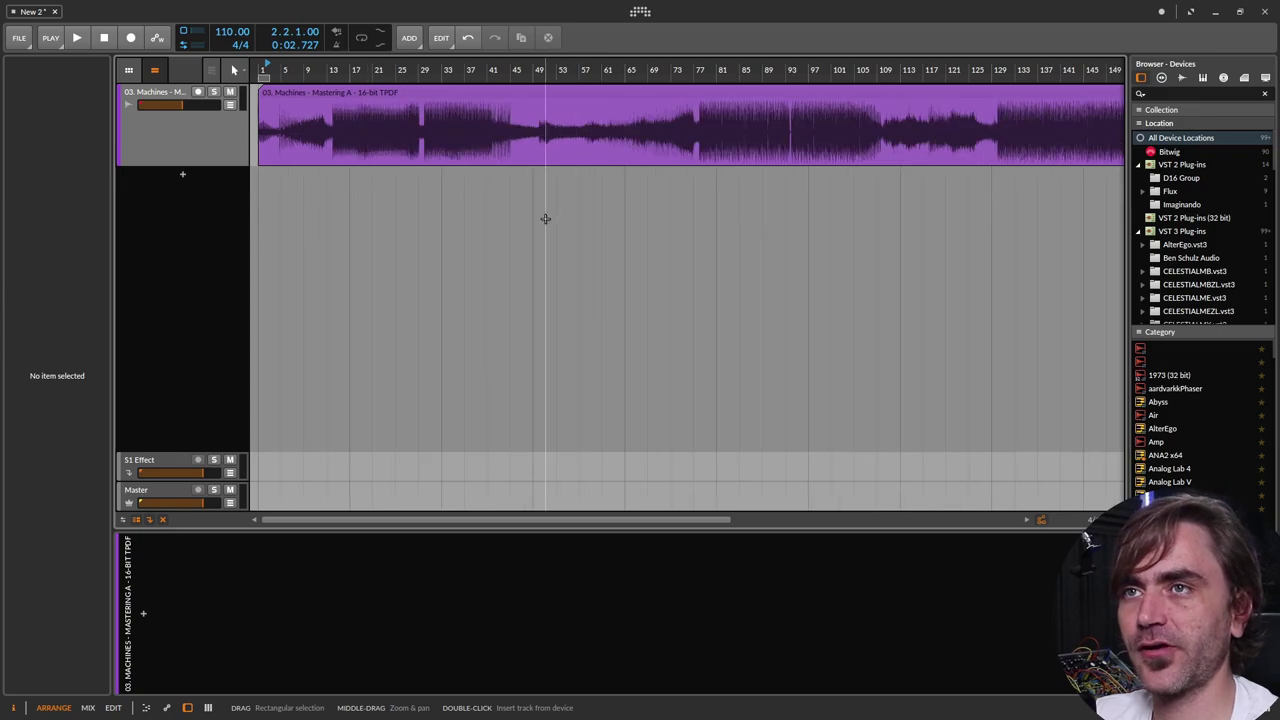
scroll(486, 229, "up", 2)
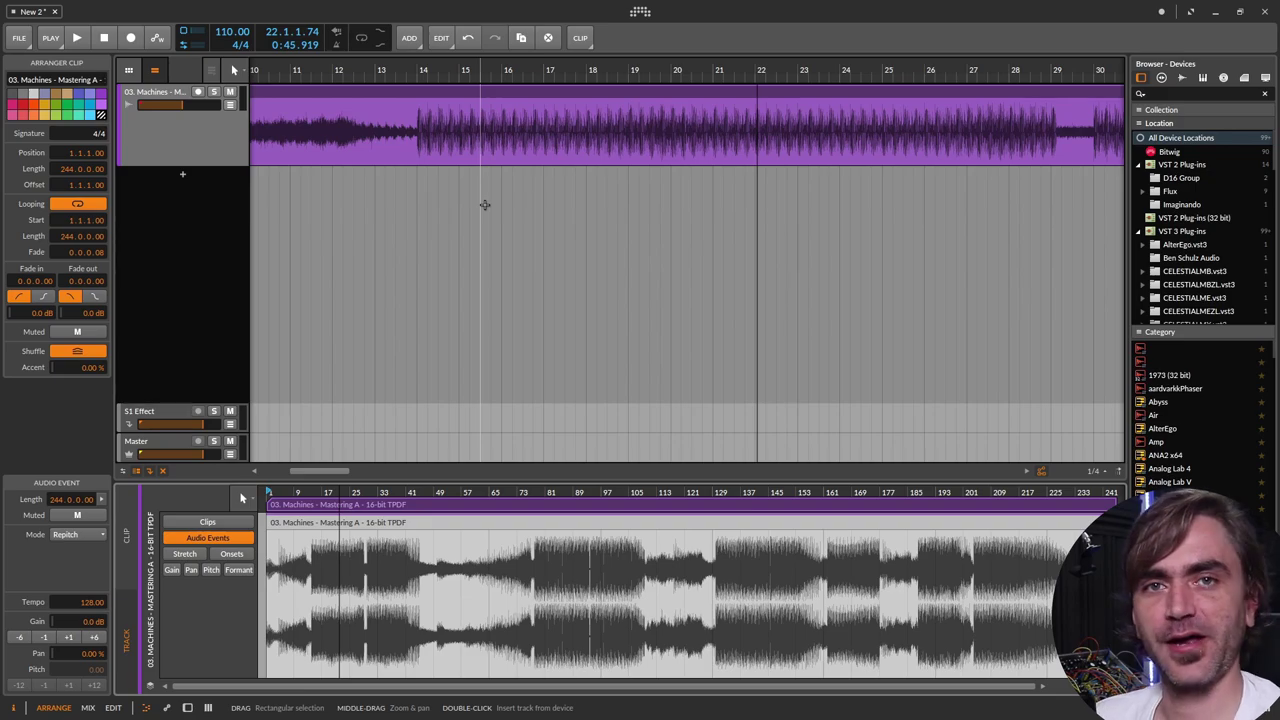
scroll(484, 204, "down", 3)
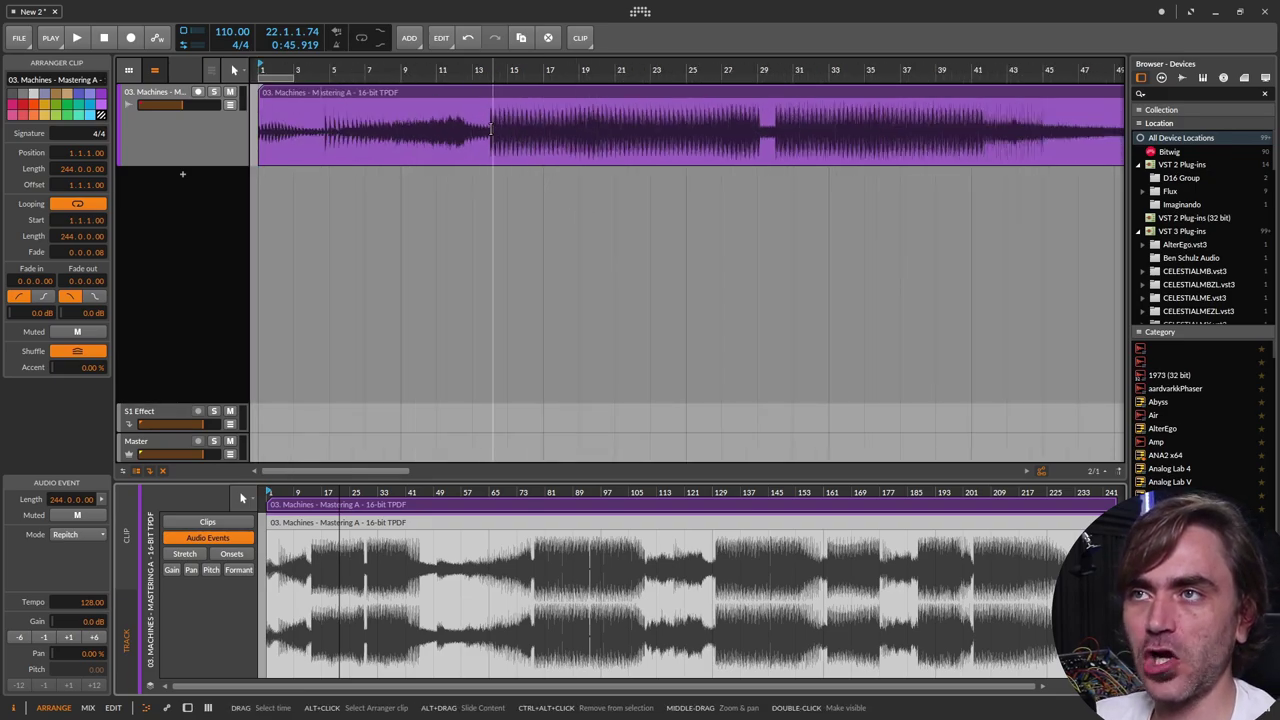
scroll(493, 162, "up", 4)
scroll(490, 156, "up", 2)
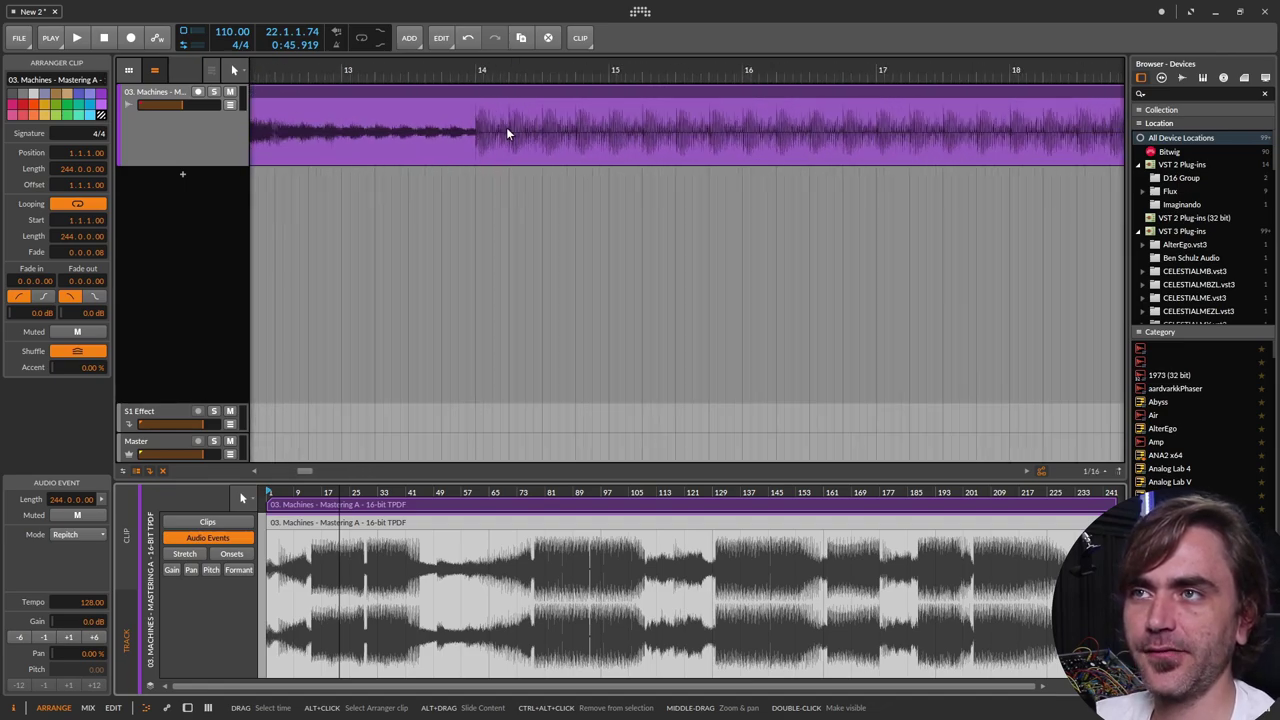
scroll(482, 148, "up", 5)
scroll(482, 145, "up", 1)
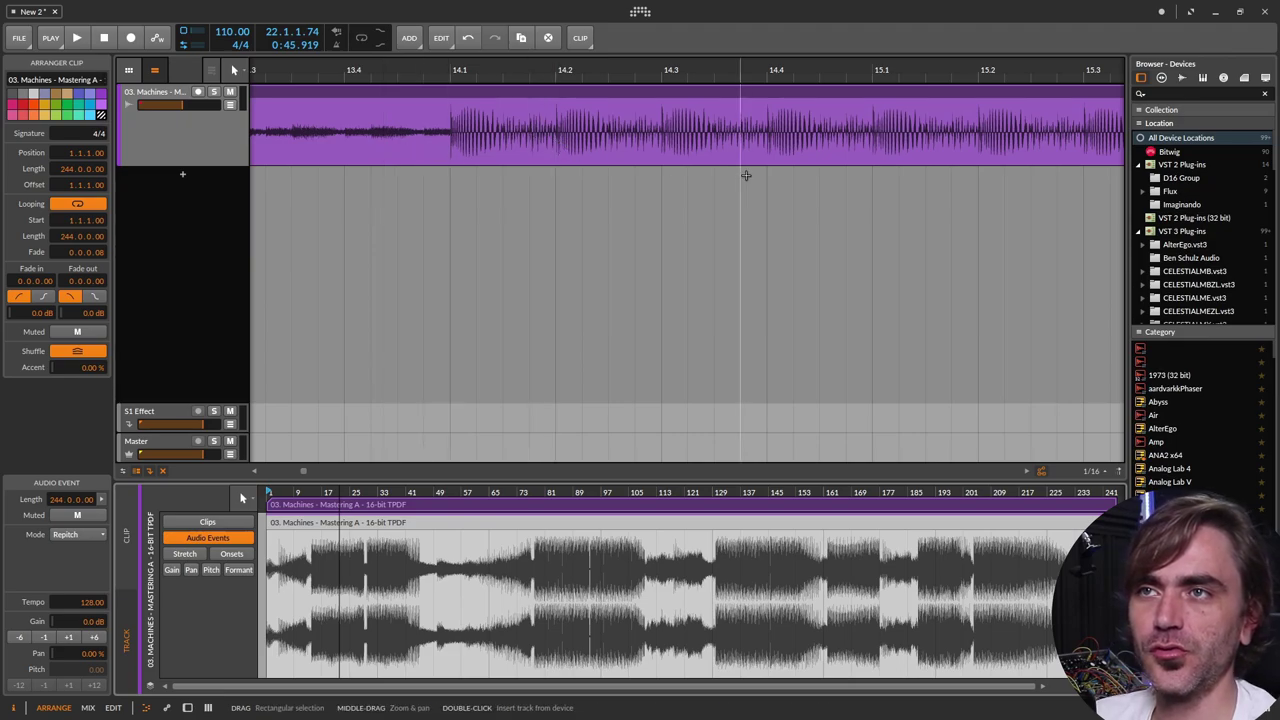
scroll(770, 150, "up", 5)
scroll(768, 147, "down", 8)
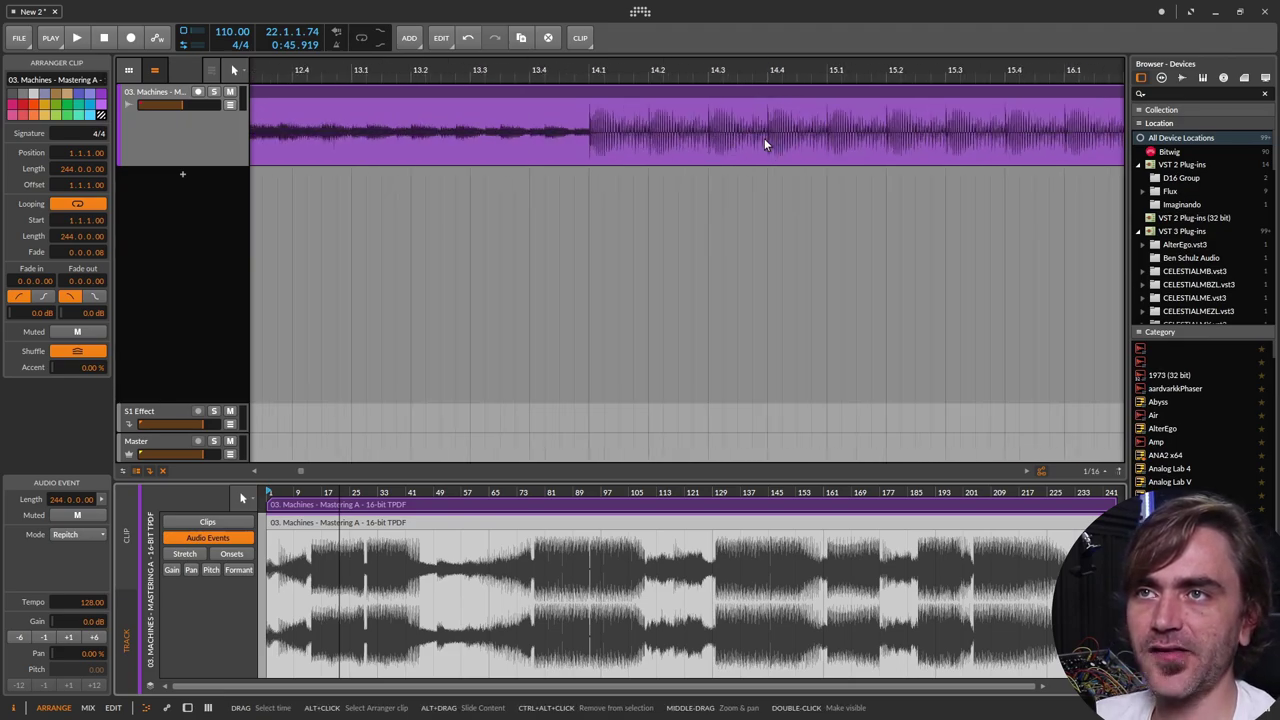
scroll(630, 180, "down", 6)
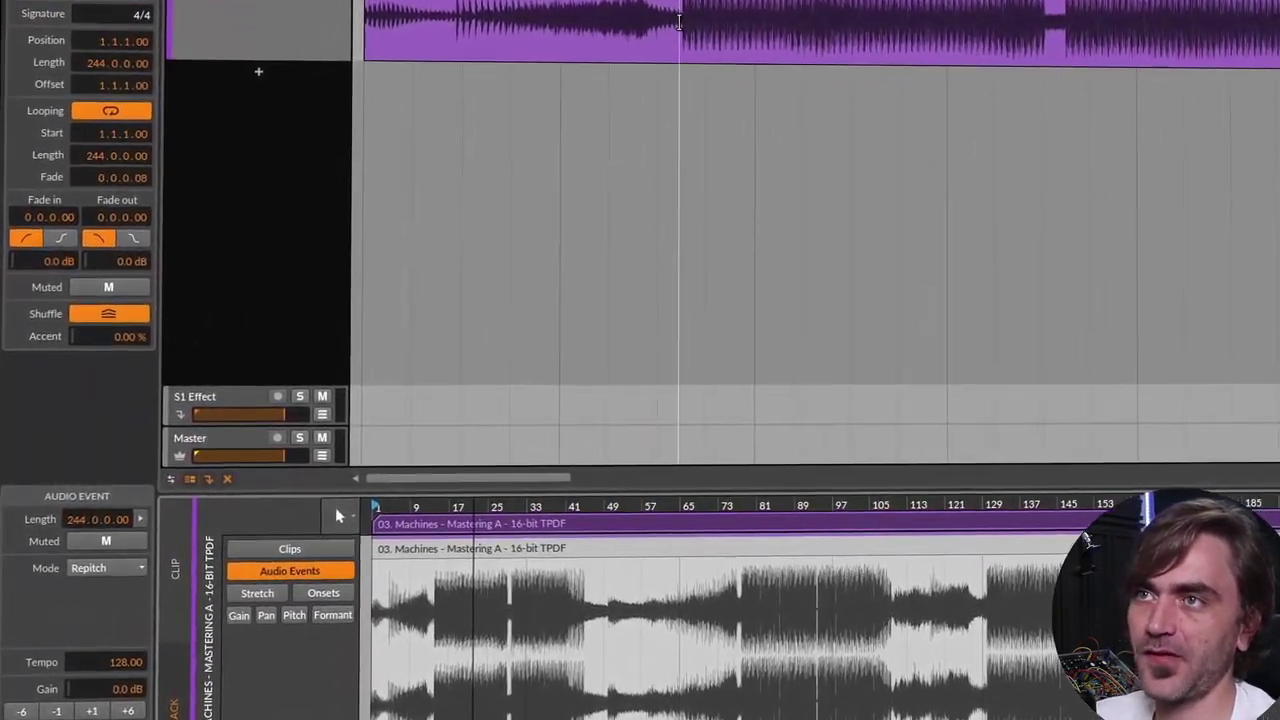
Review the stretch modes offered for the audio event without choosing a different mode
left_click(125, 581)
left_click(125, 581)
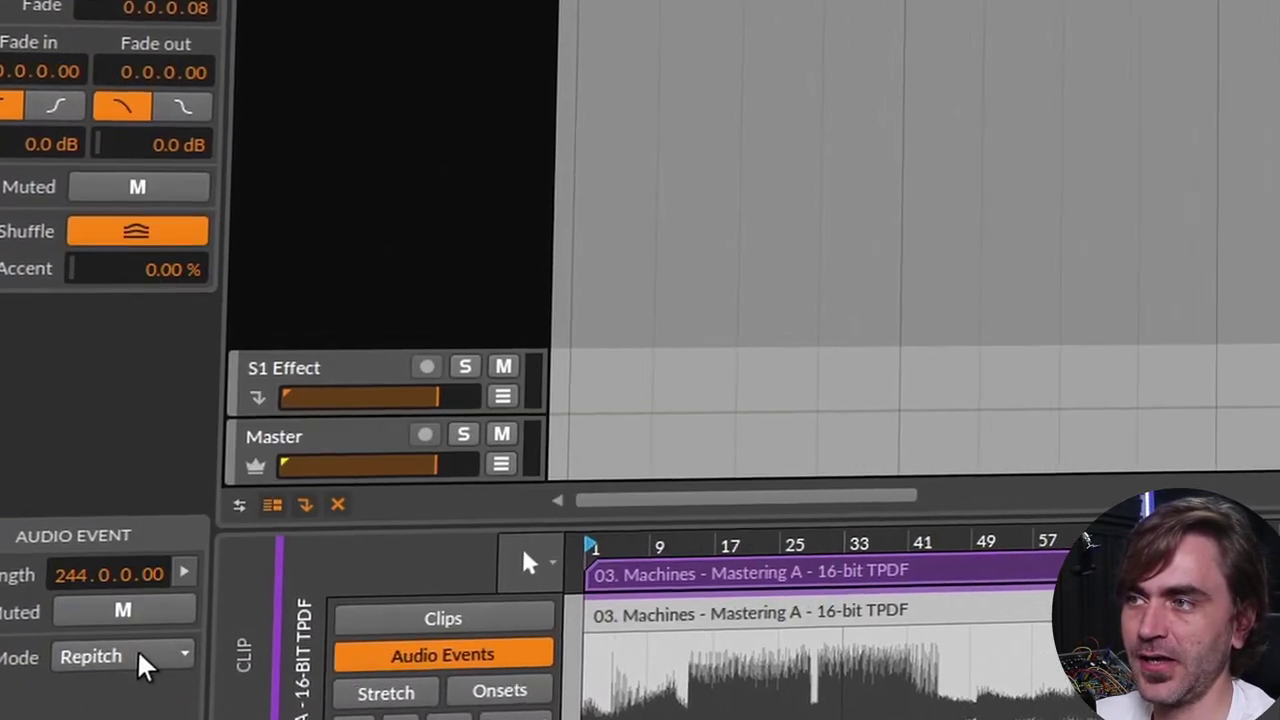
left_click(138, 641)
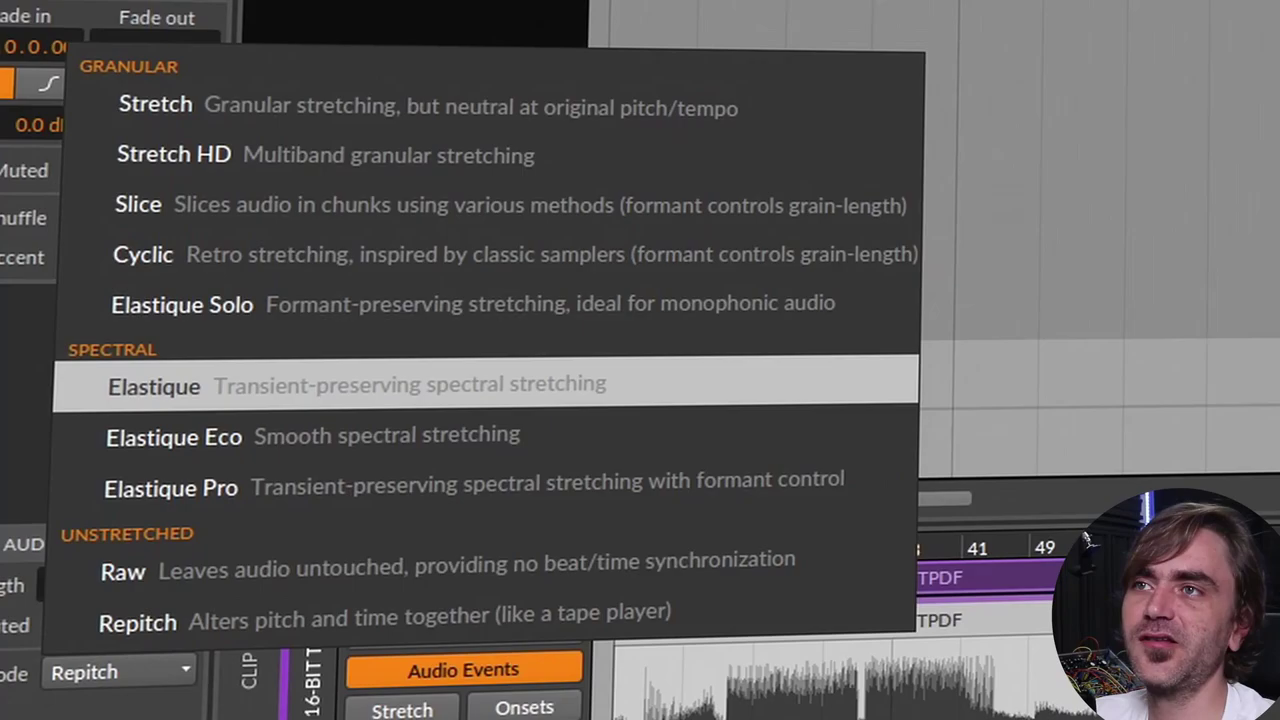
key("Escape")
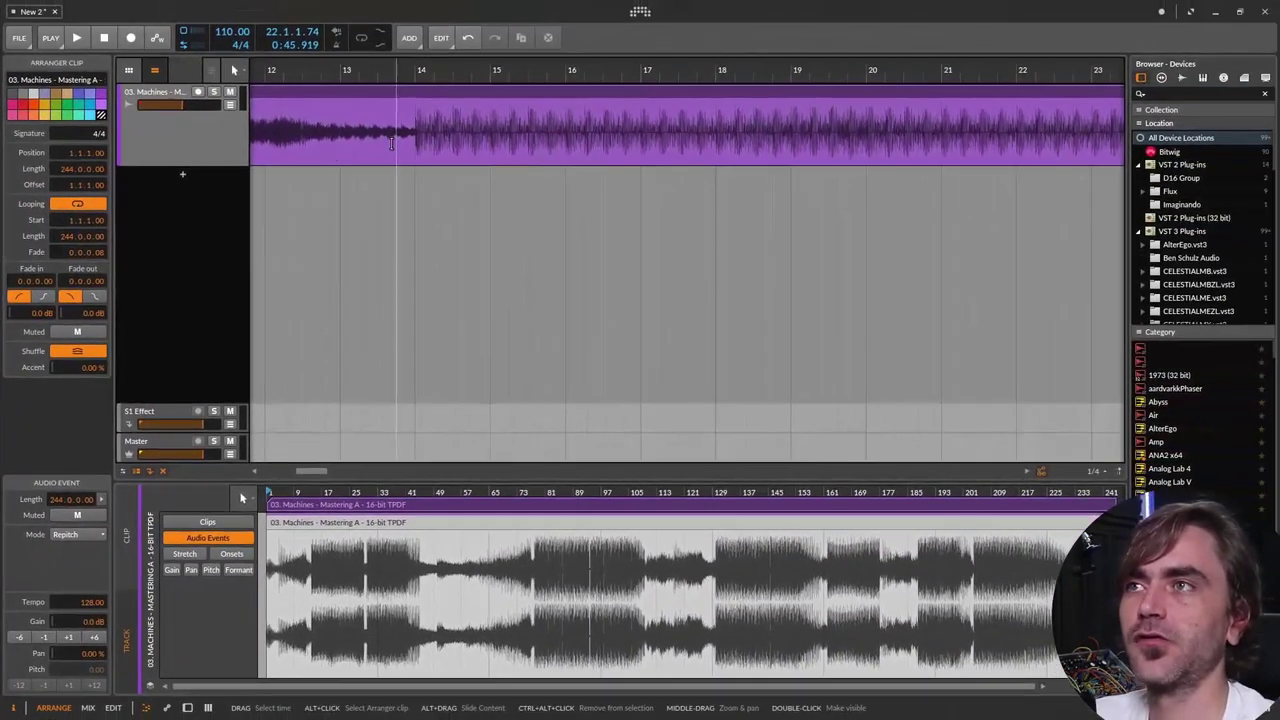
Set the project tempo to 128 BPM and place the play position at bar 14
double_click(222, 31)
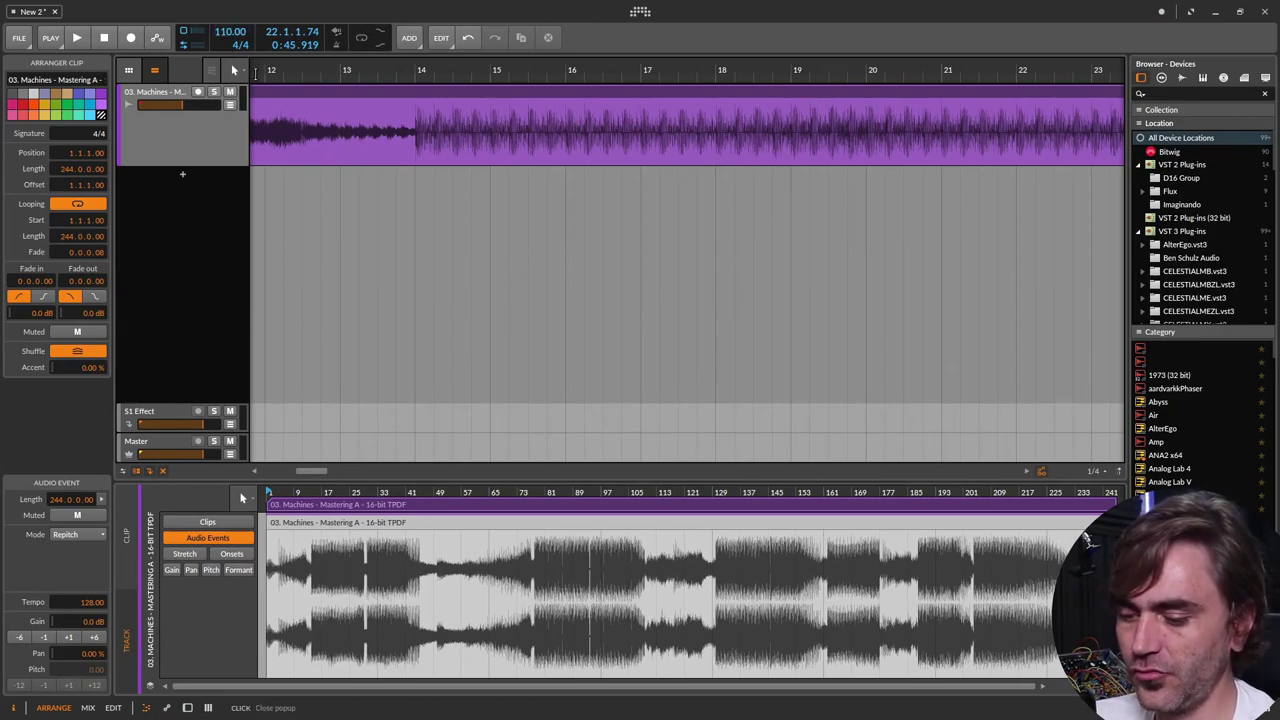
type("100")
type("28")
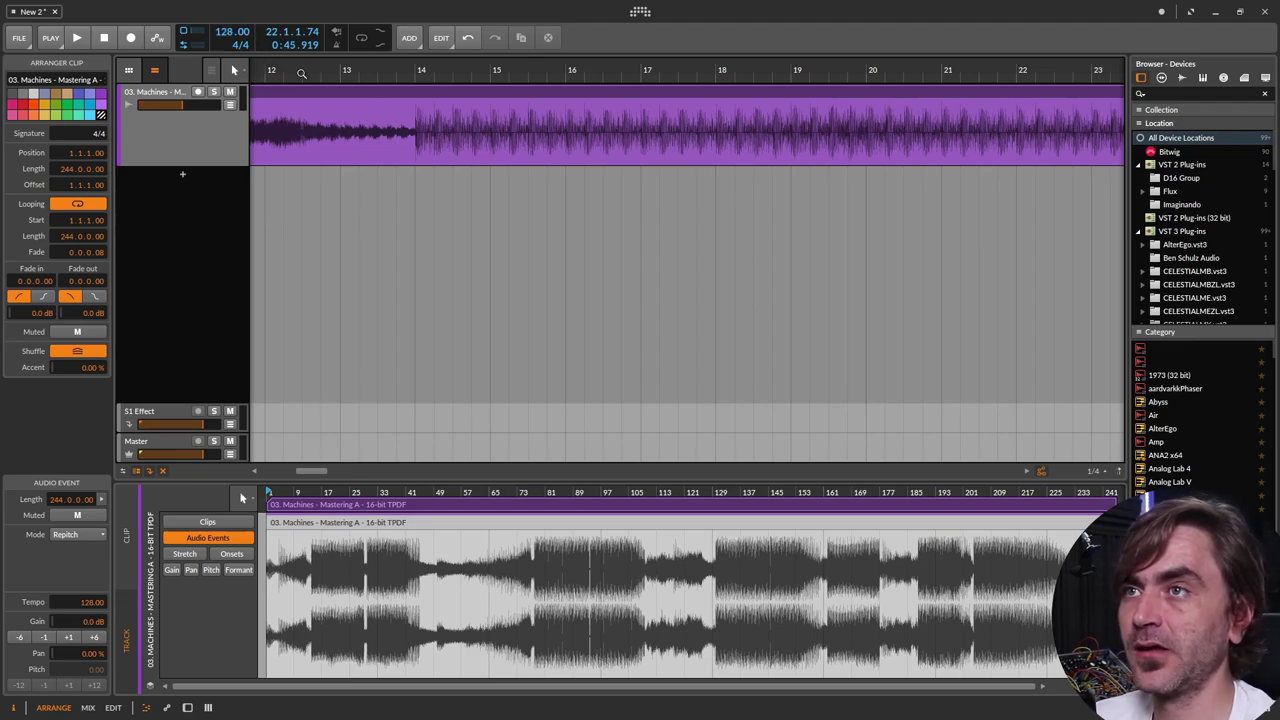
left_click(418, 210)
scroll(436, 225, "down", 3)
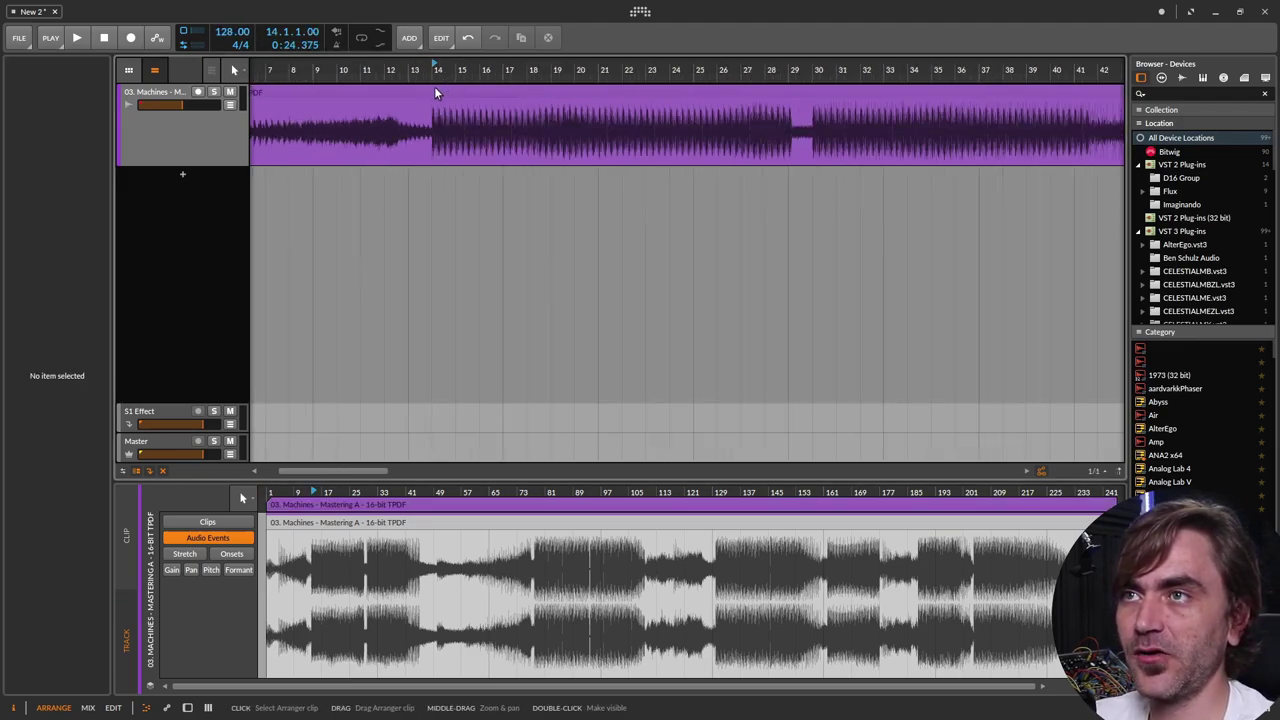
Place the play position at bar 15 and play the song from there
left_click(434, 88)
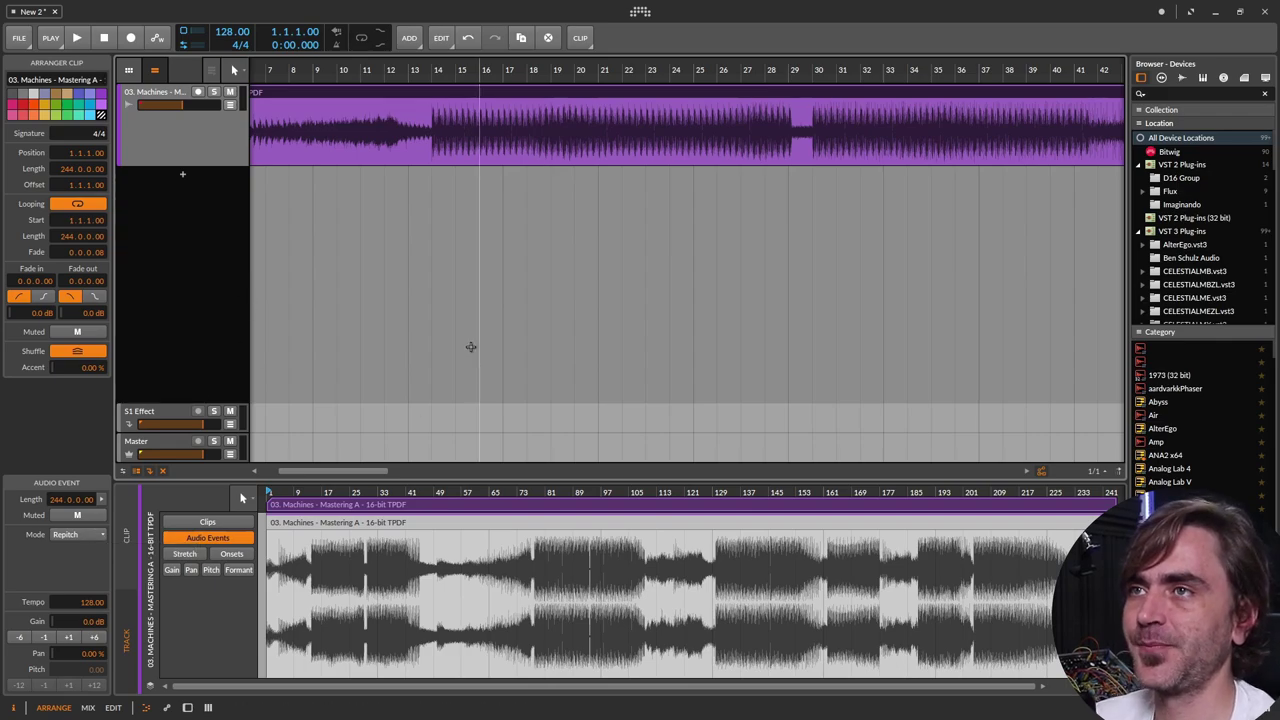
left_click(464, 251)
left_click_drag(464, 251, 395, 195)
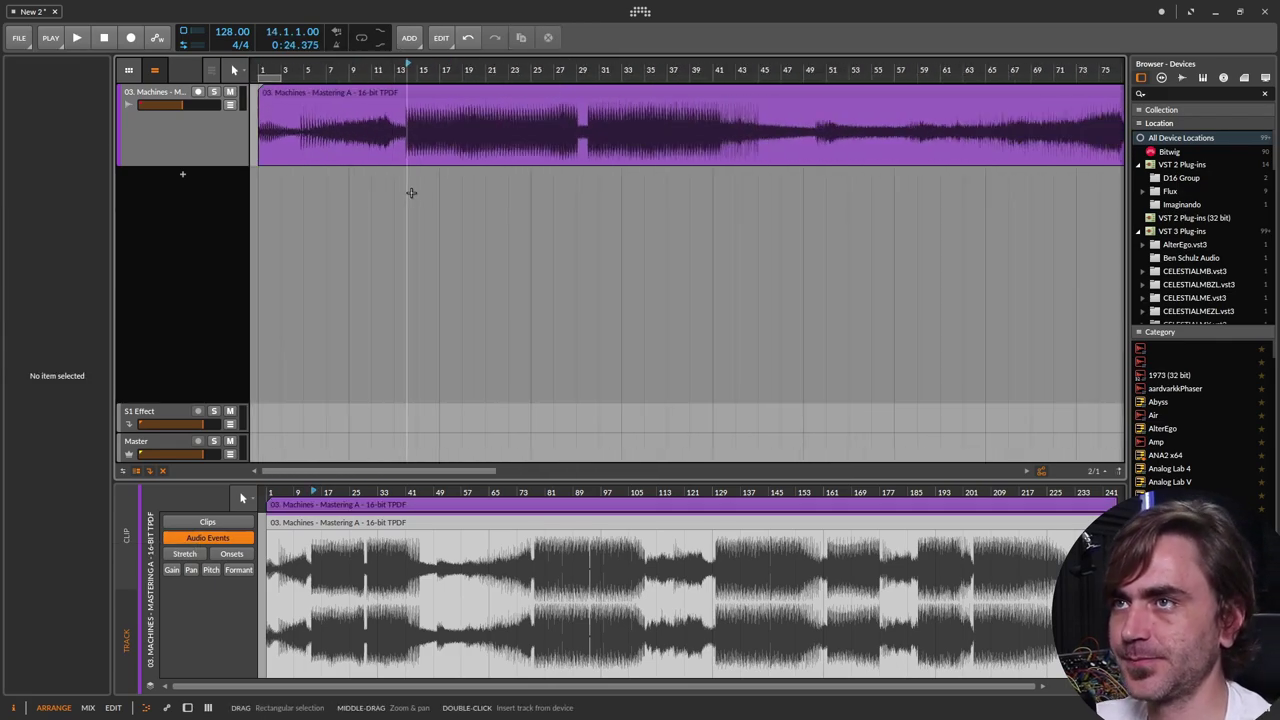
left_click(432, 188)
key("space")
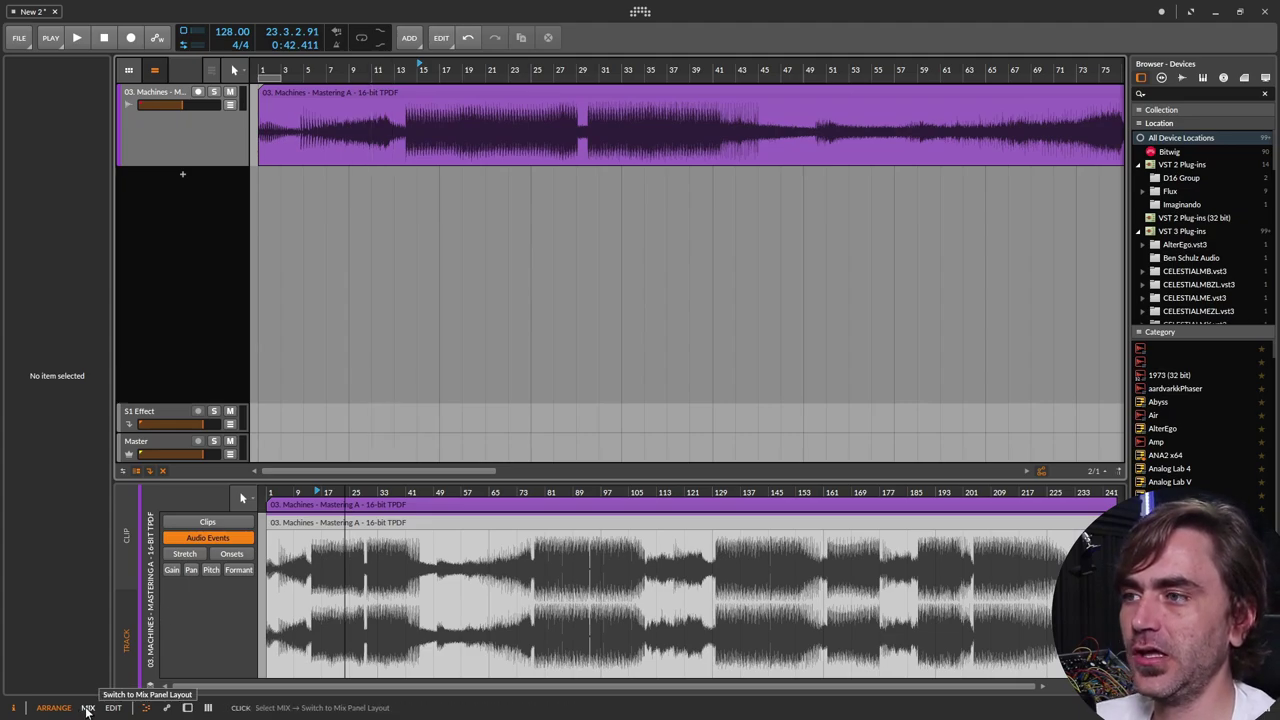
Raise the song track's volume and check the output against the master's Elephant limiter in the Mix layout
left_click(178, 124)
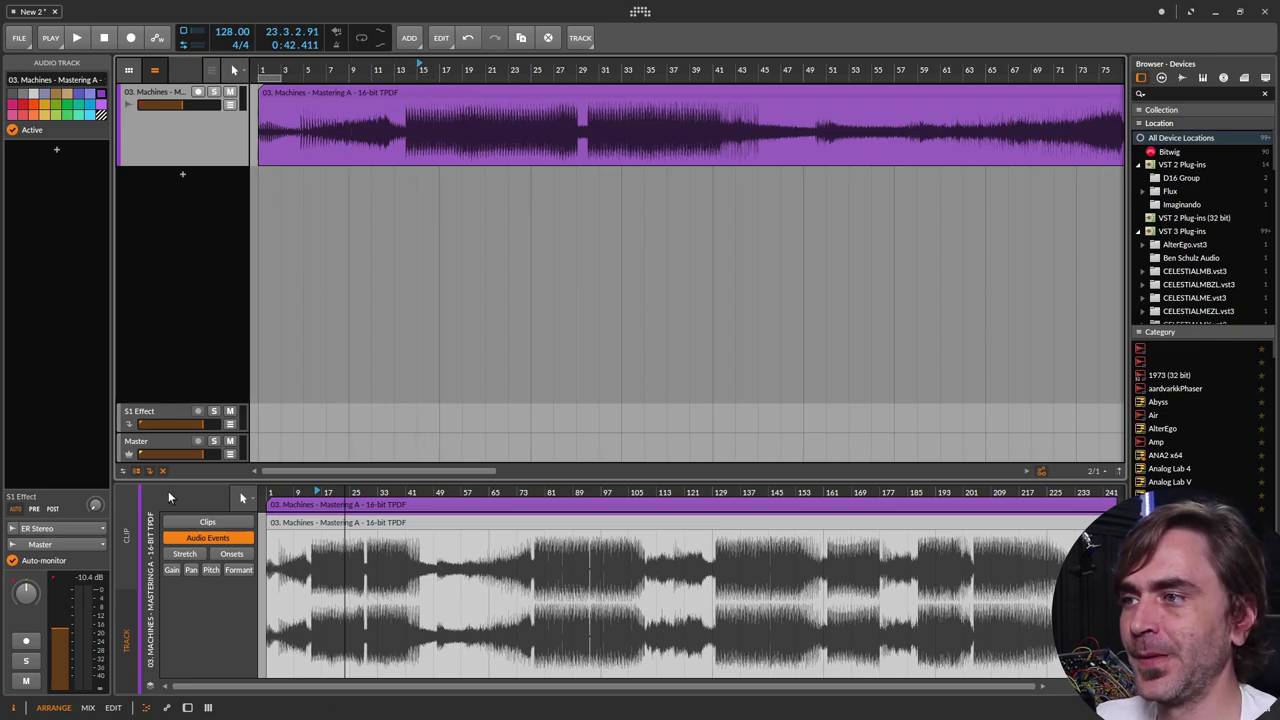
mouse_move(60, 628)
left_mouse_down()
mouse_move(60, 640)
mouse_move(62, 612)
left_mouse_up()
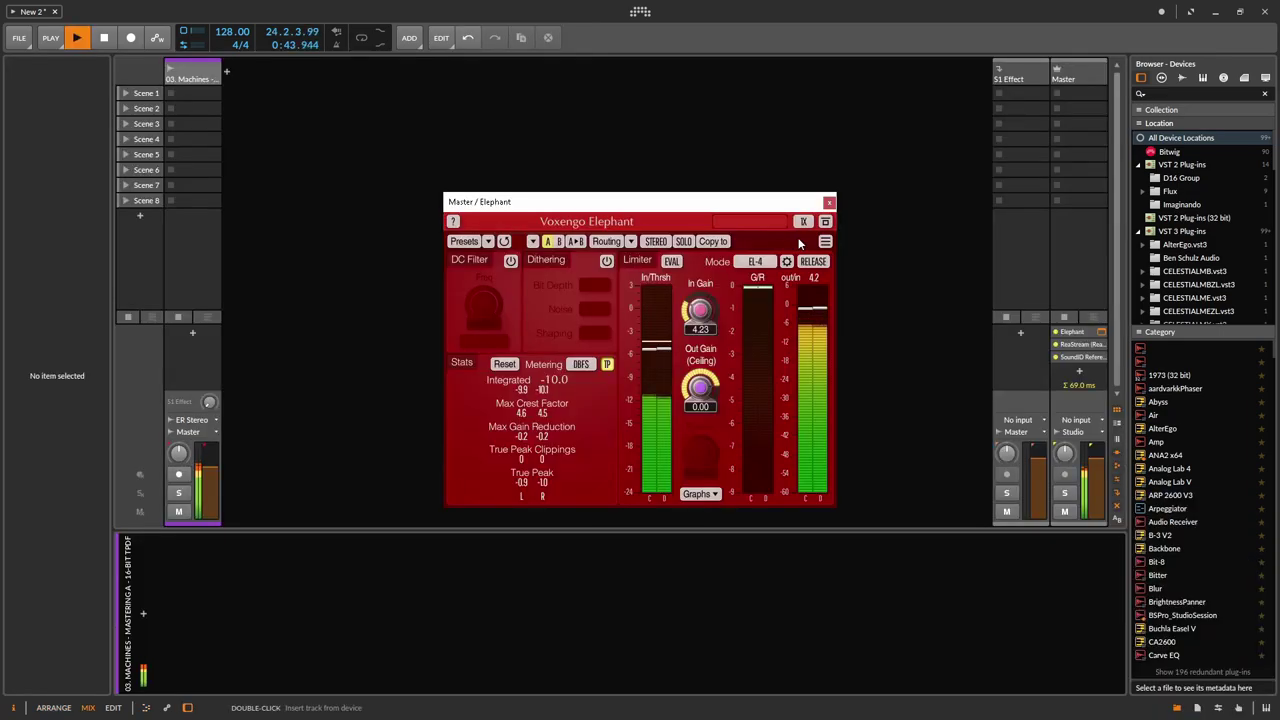
left_click(88, 707)
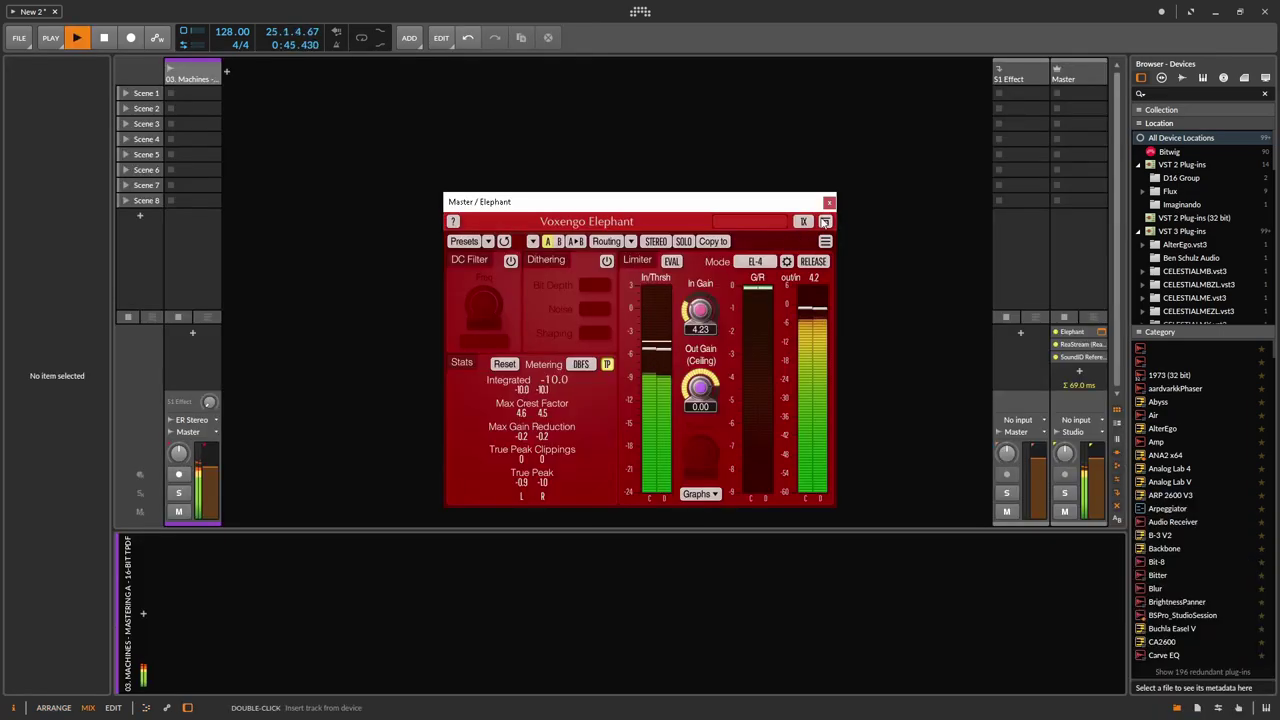
left_click(828, 203)
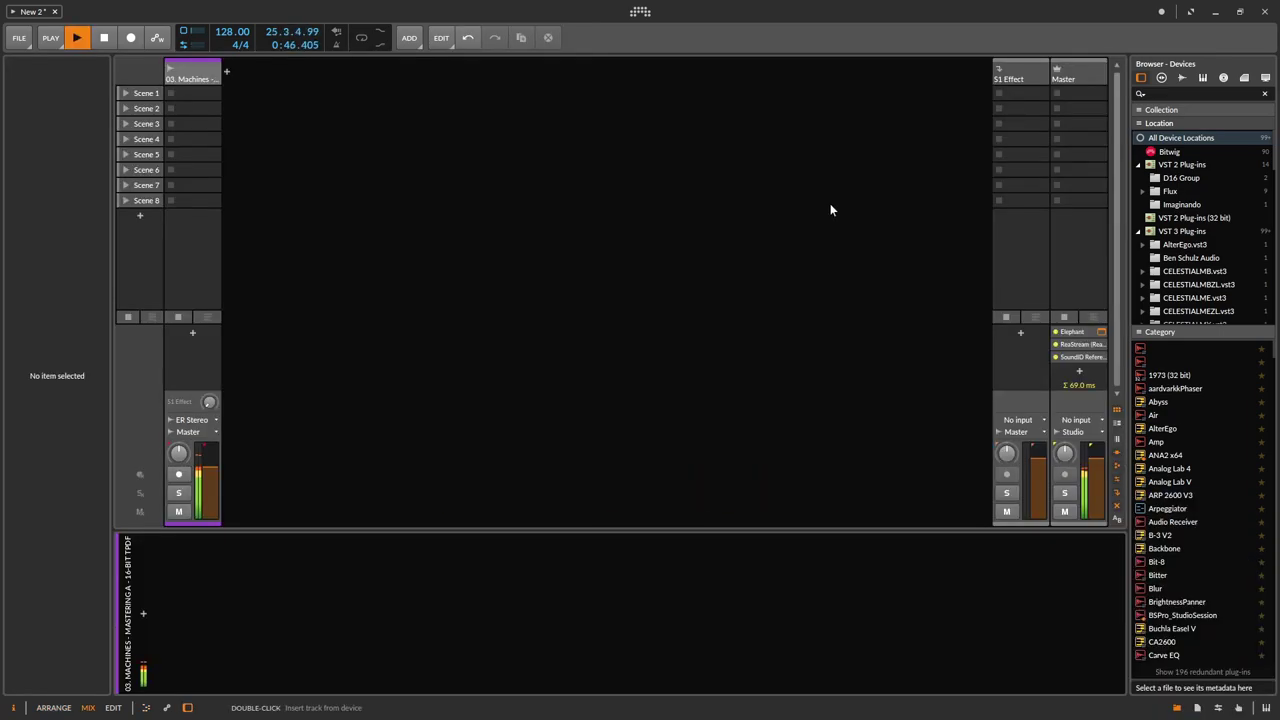
left_click(53, 707)
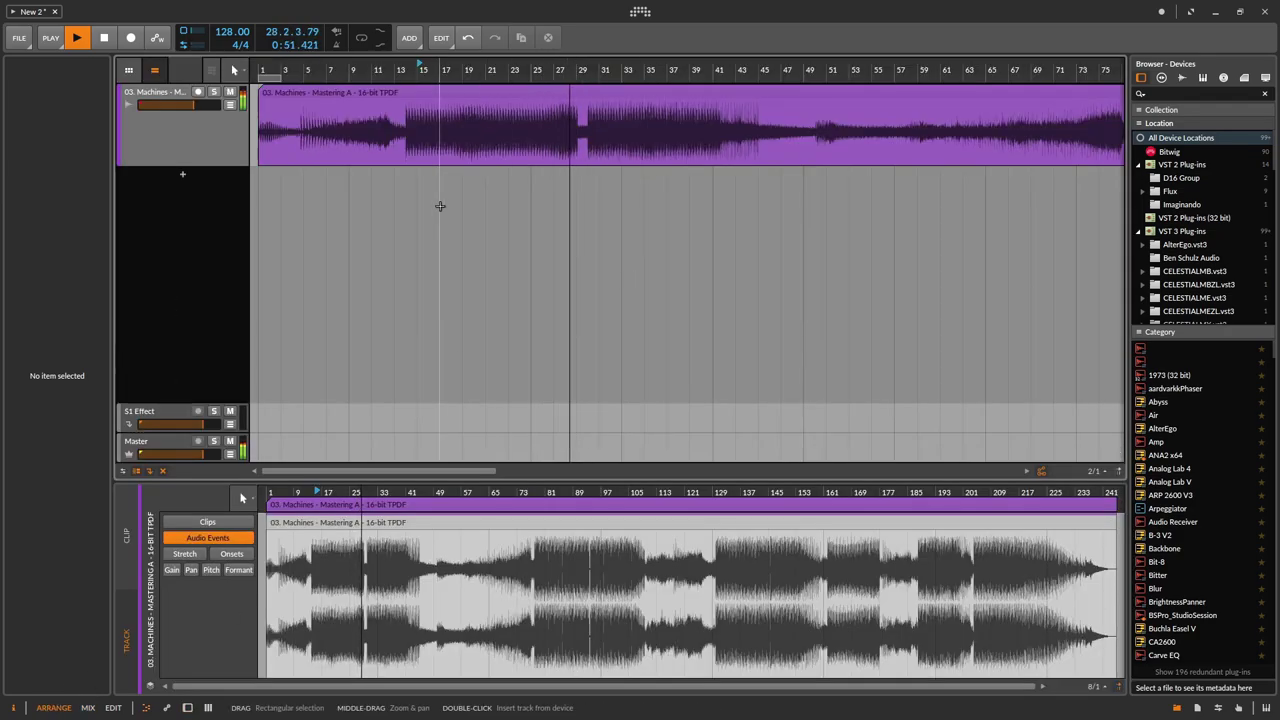
key("space")
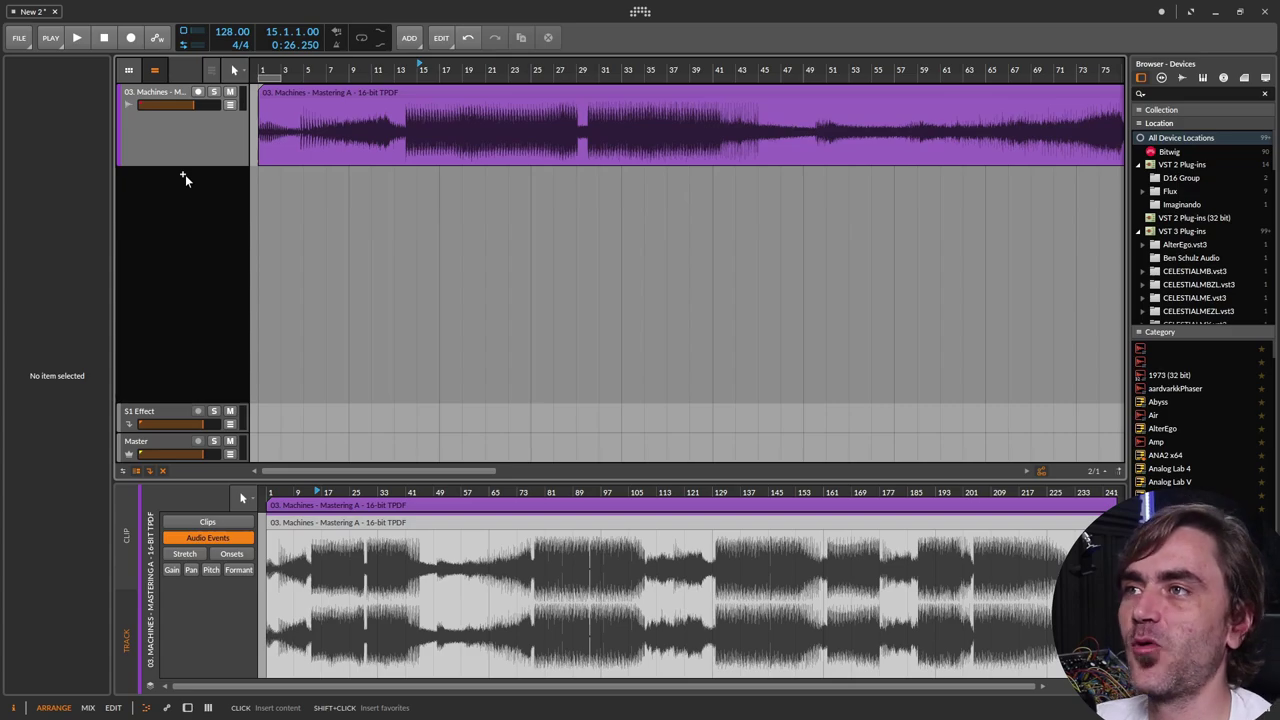
Add an instrument track below the song track with Bitwig's FM-4 synth on it
left_click(185, 177)
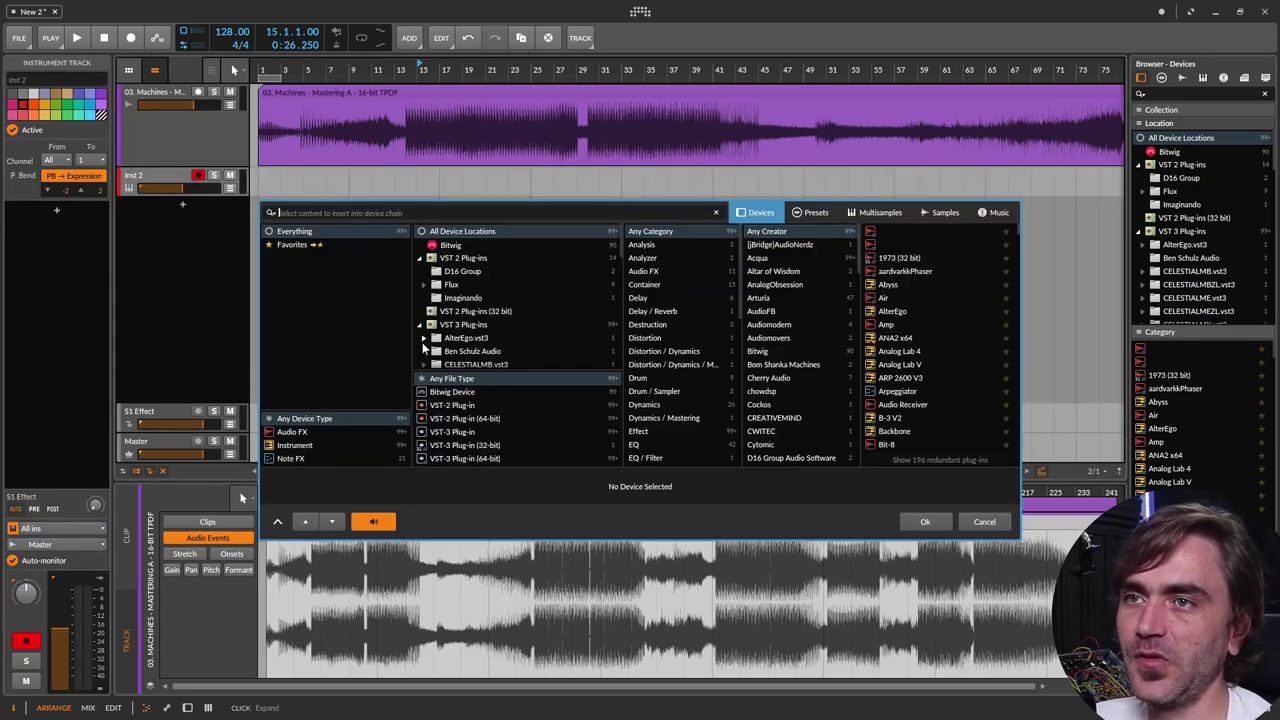
left_click(451, 245)
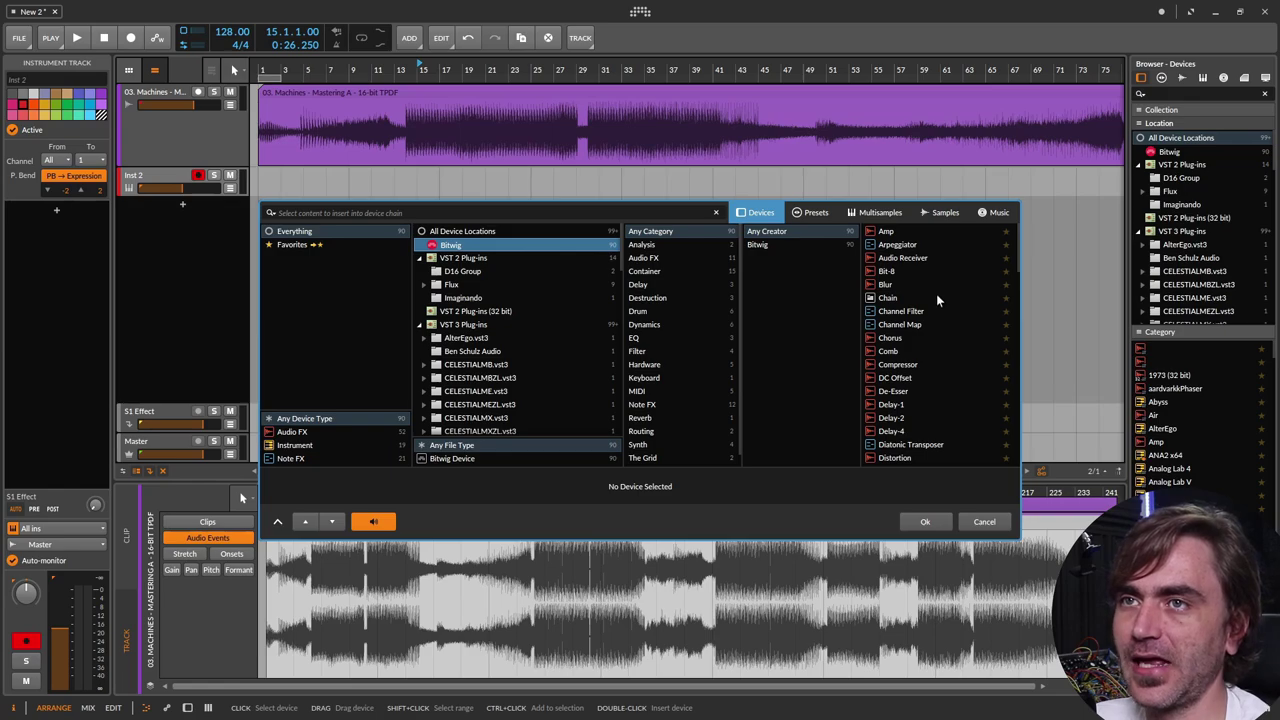
left_click(637, 444)
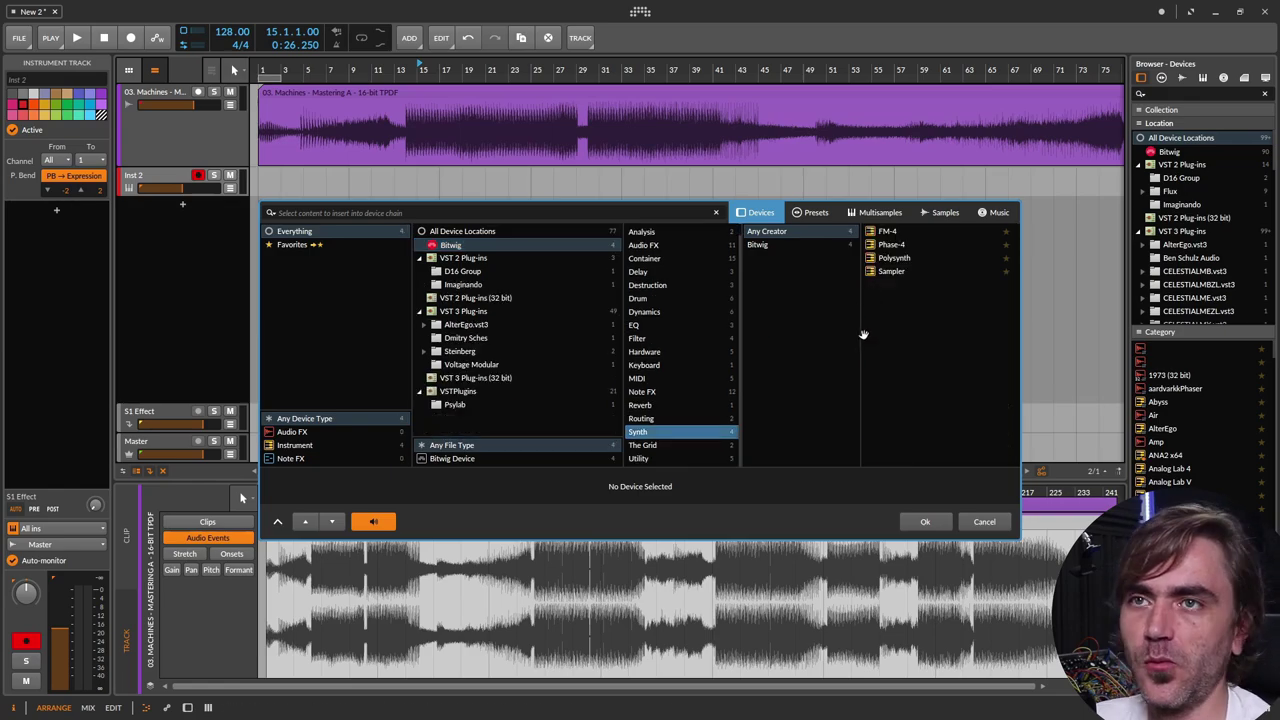
left_click(889, 231)
left_click(930, 521)
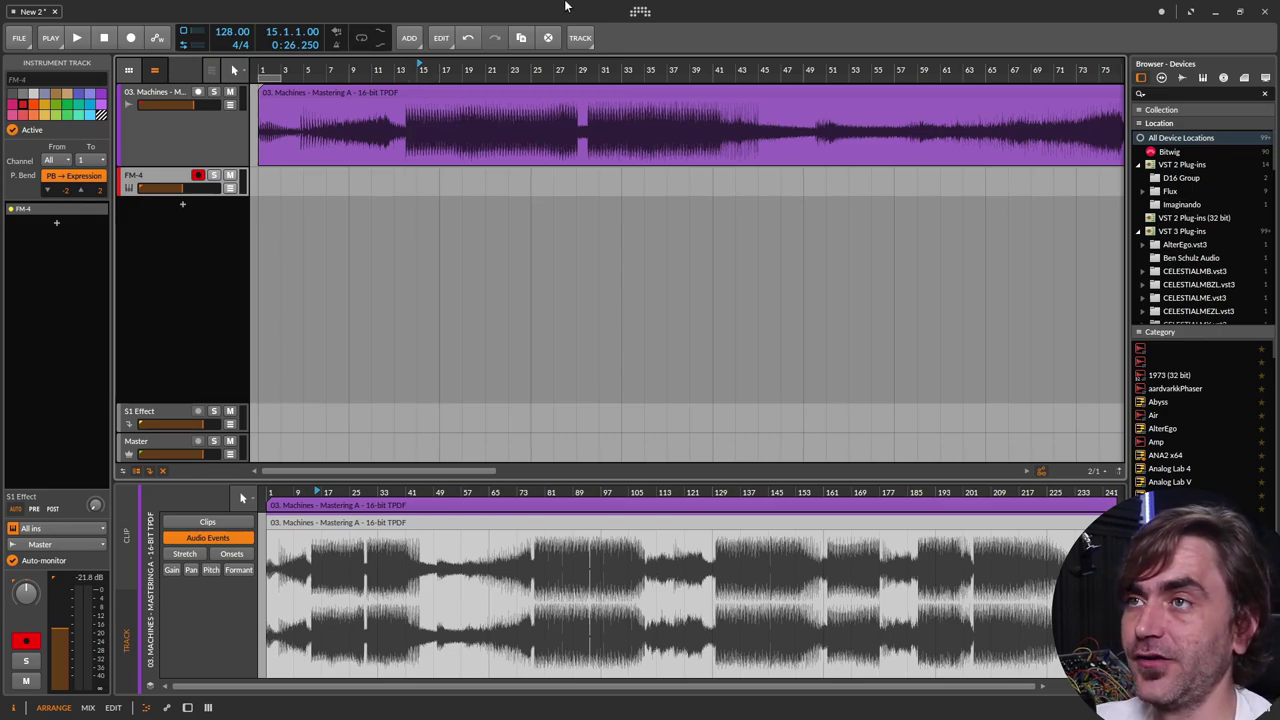
Add a Delay-2 followed by a Reverb after the FM-4 in the instrument track's device chain
left_click(155, 178)
double_click(155, 178)
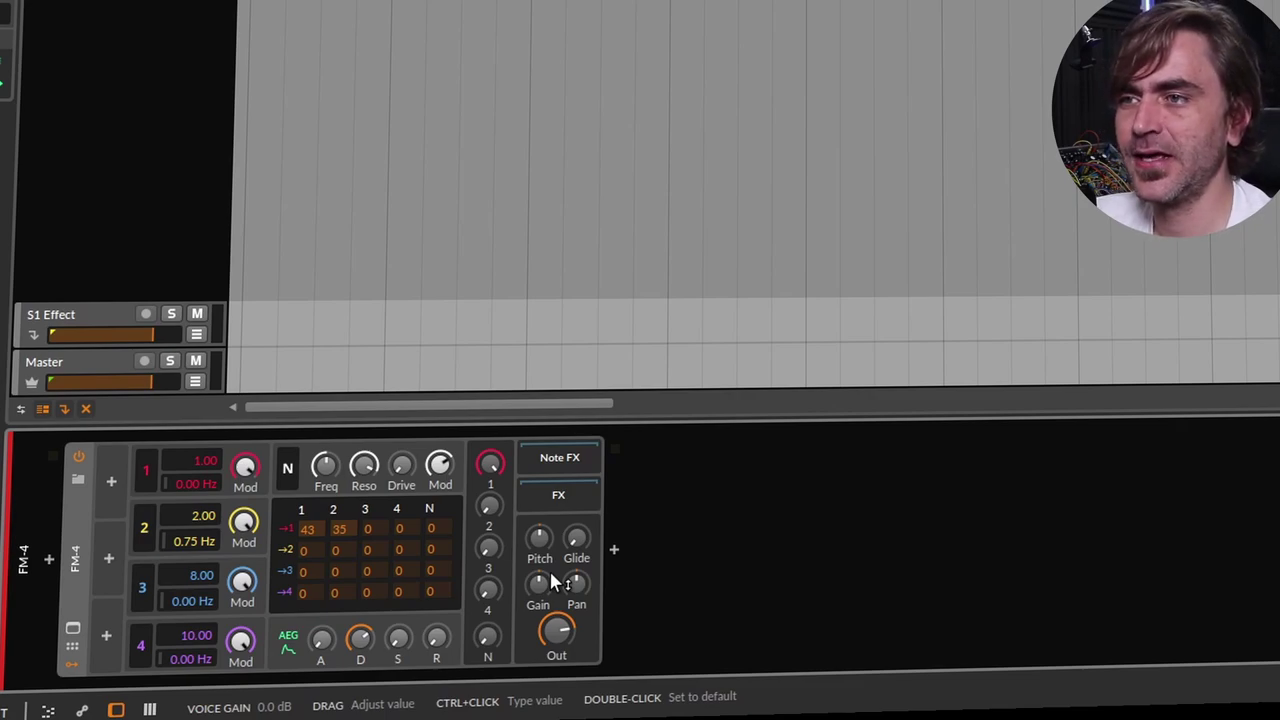
left_click(616, 549)
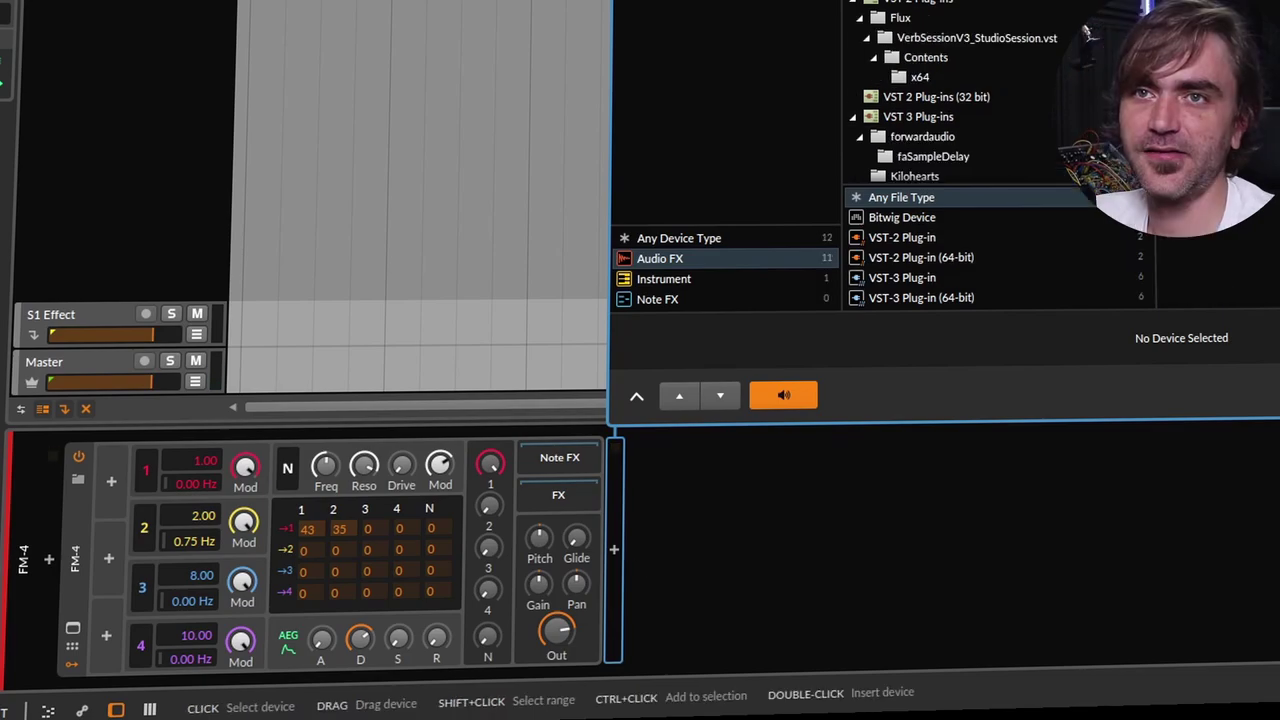
key("Down")
key("Return")
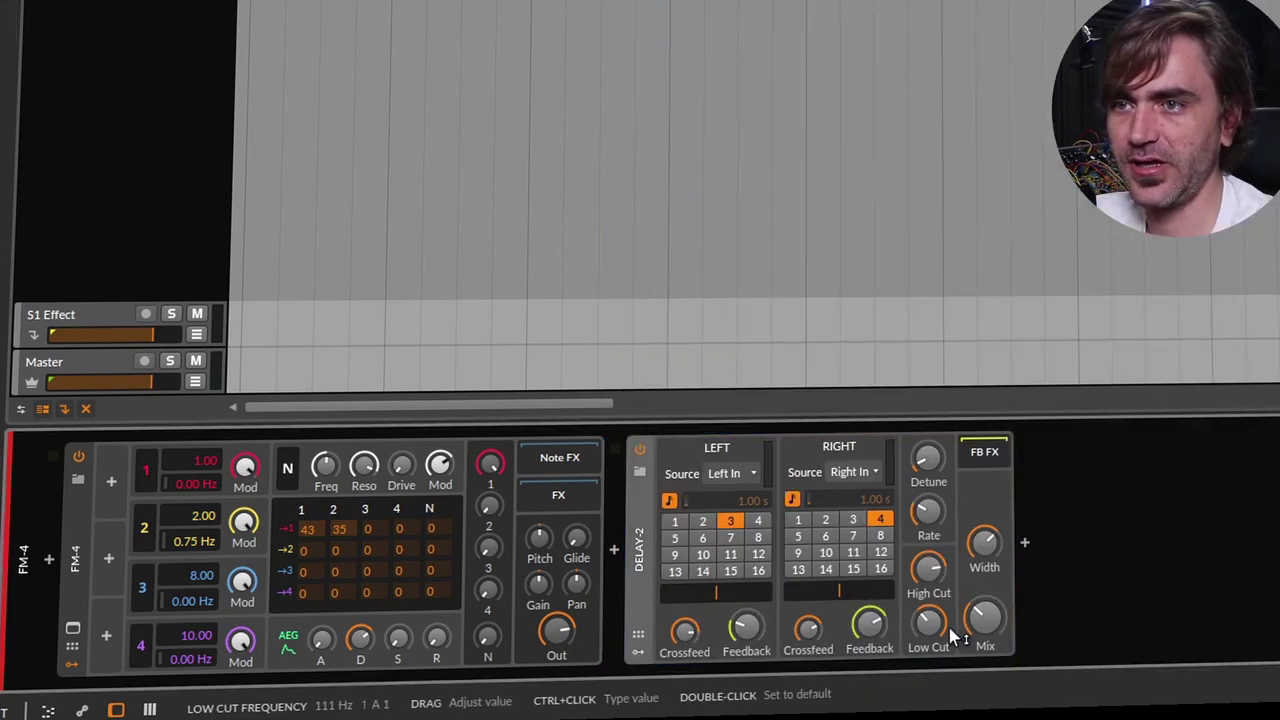
left_click(1024, 542)
key("Down")
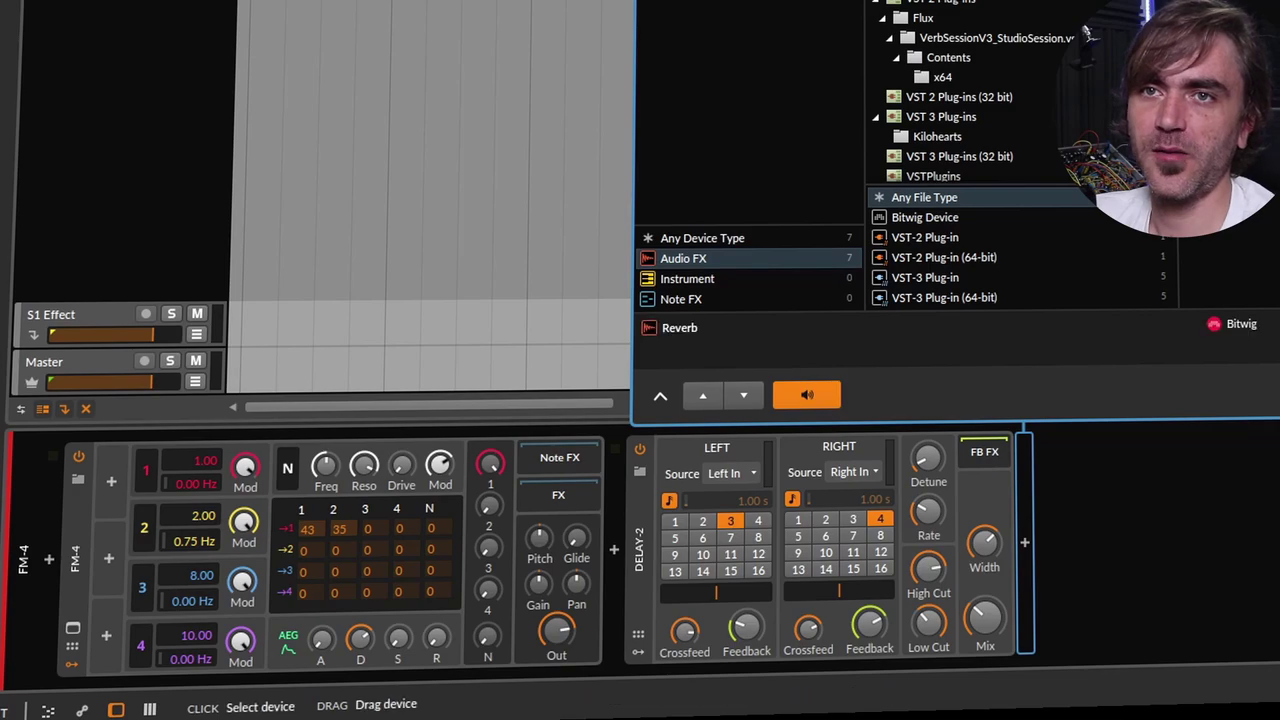
key("Return")
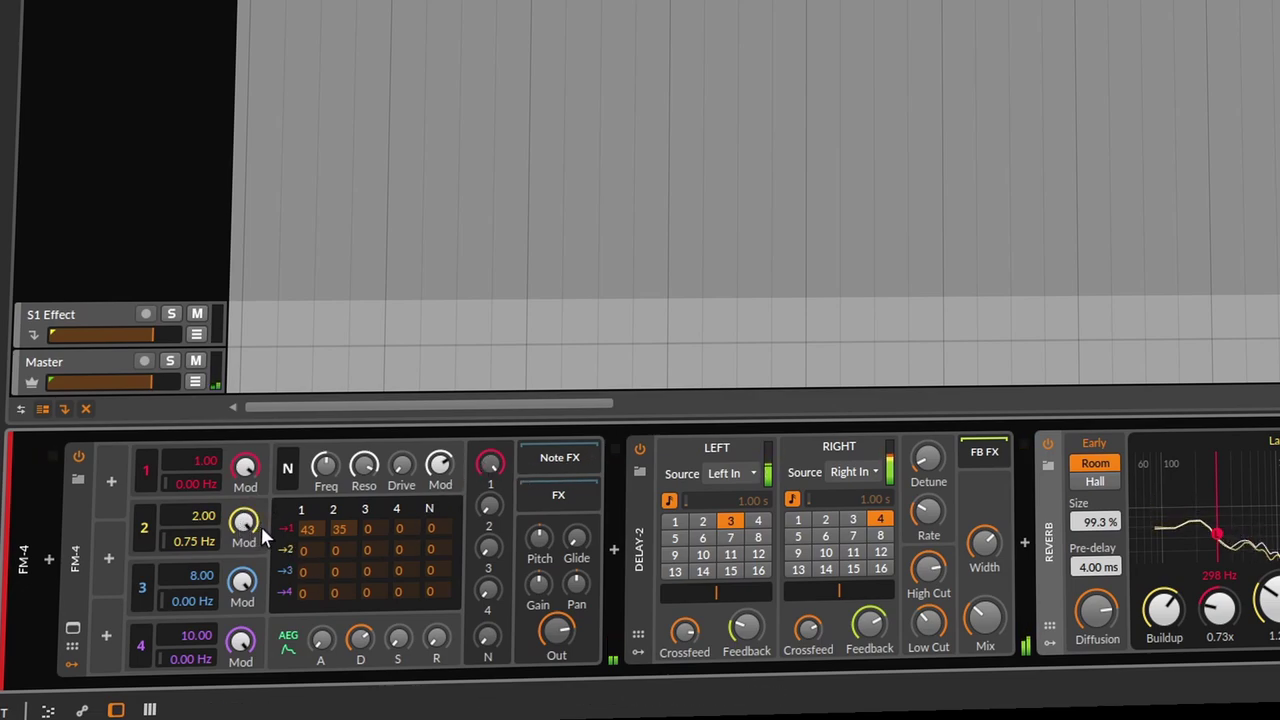
Set the FM-4's 1→2 modulation to 191, its 1→1 modulation to 15 and operator 2's ratio to 26.00
left_click_drag(303, 549, 303, 460)
left_click_drag(400, 355, 323, 489)
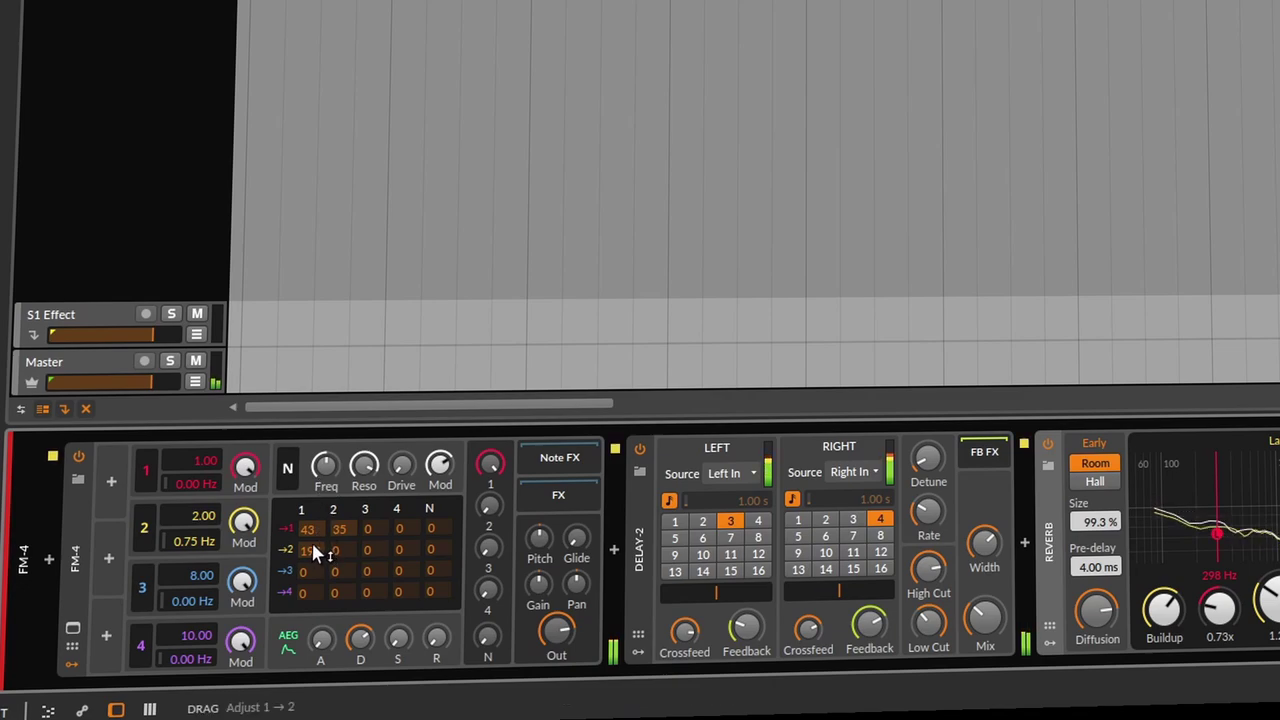
left_click_drag(312, 565, 289, 659)
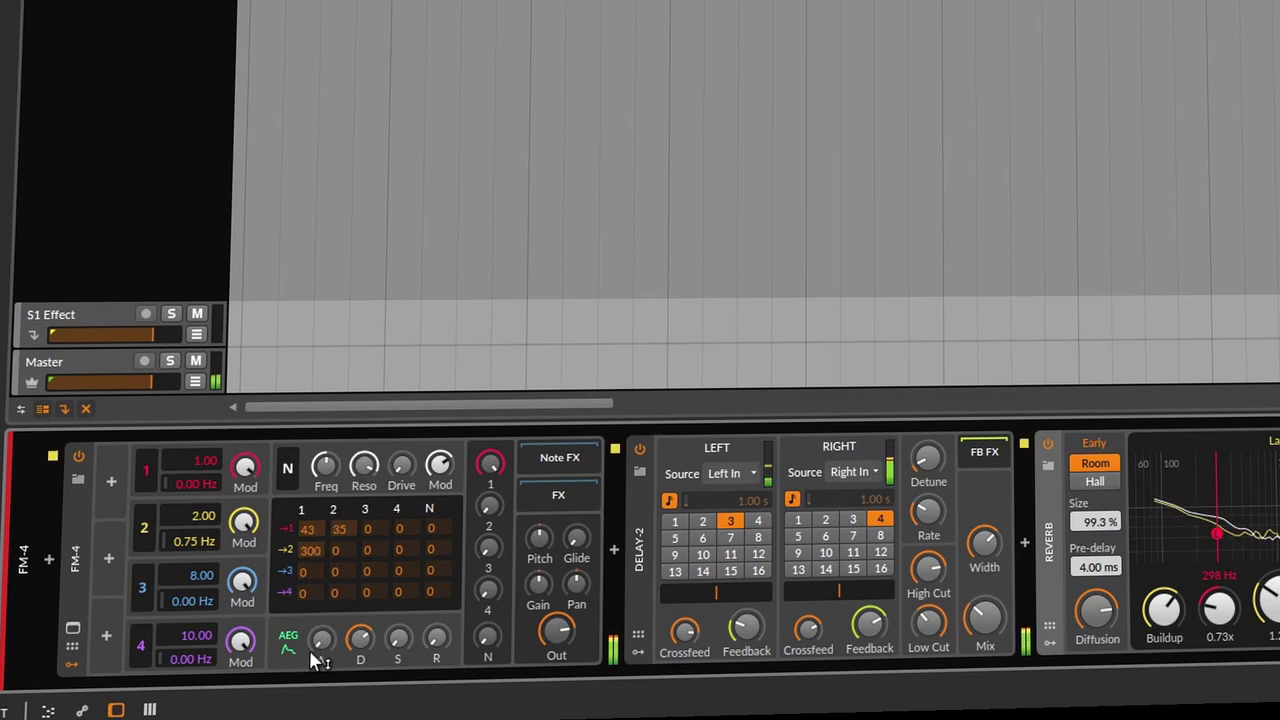
left_click_drag(339, 571, 293, 581)
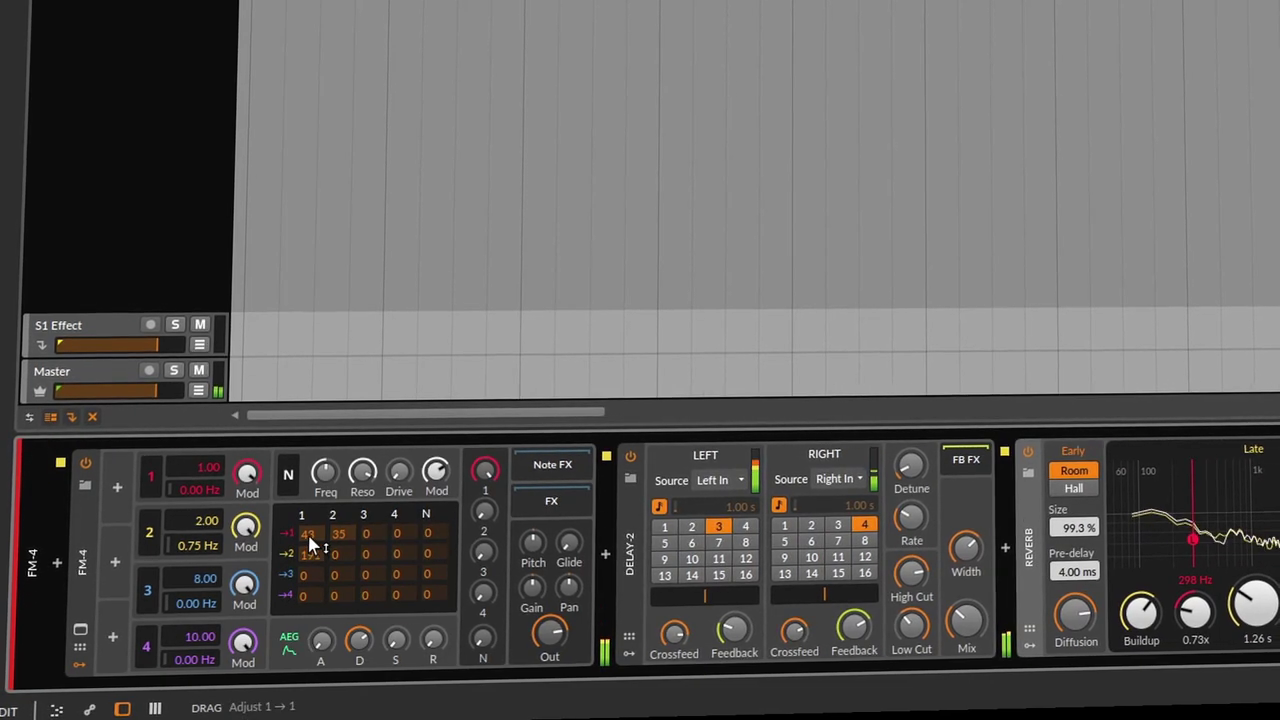
left_click_drag(310, 545, 295, 561)
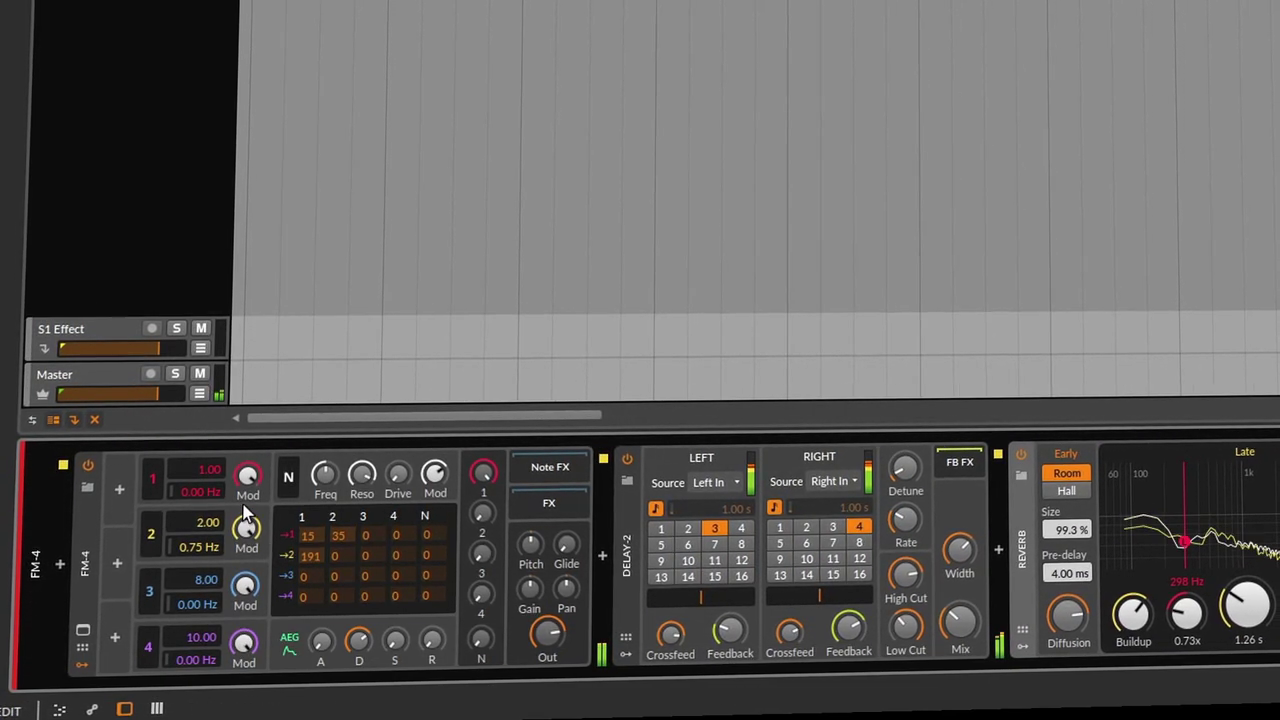
left_click_drag(202, 523, 202, 455)
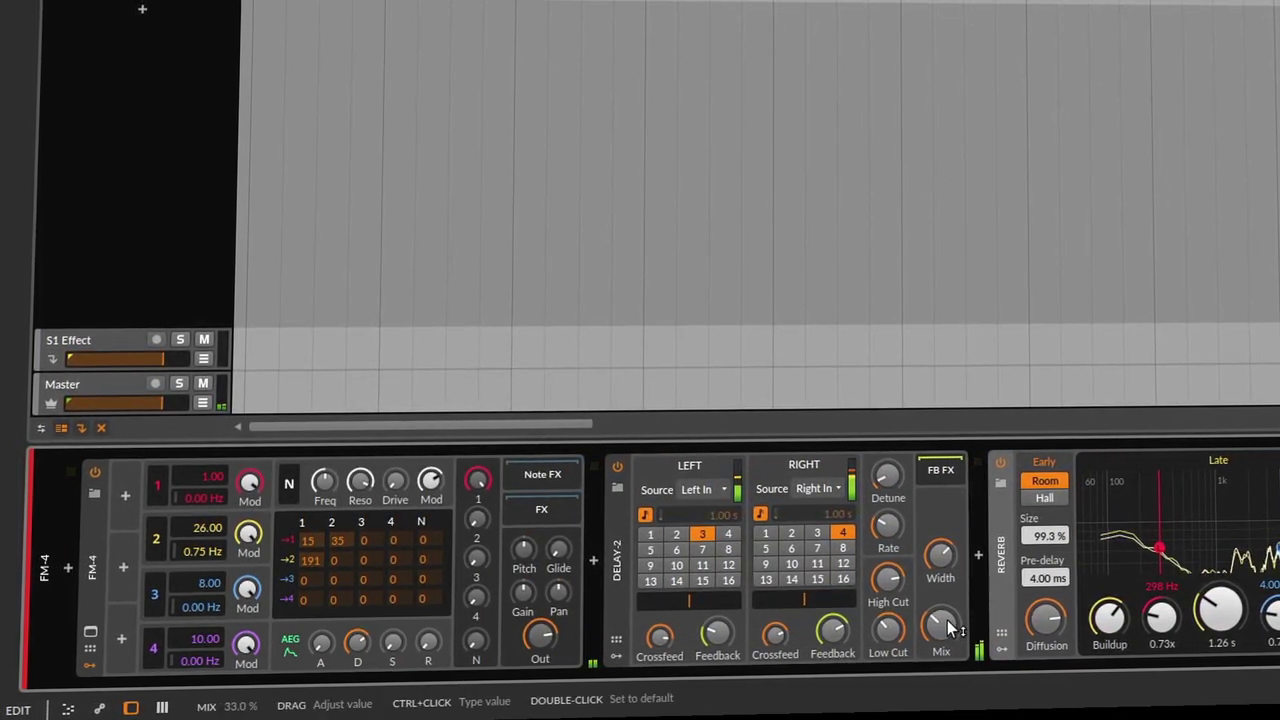
Raise the Delay-2's left and right feedback and adjust its mix
left_click_drag(726, 639, 726, 630)
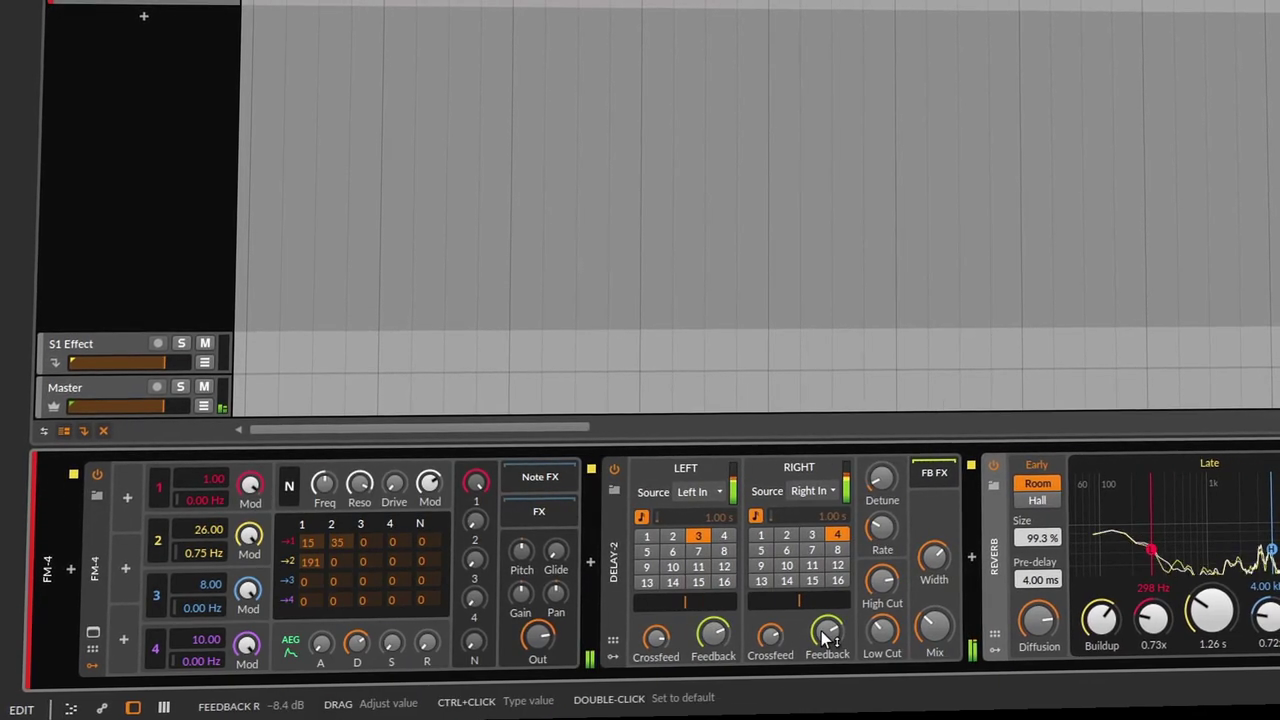
left_click_drag(826, 638, 826, 630)
mouse_move(934, 627)
left_mouse_down()
mouse_move(928, 618)
mouse_move(922, 635)
left_mouse_up()
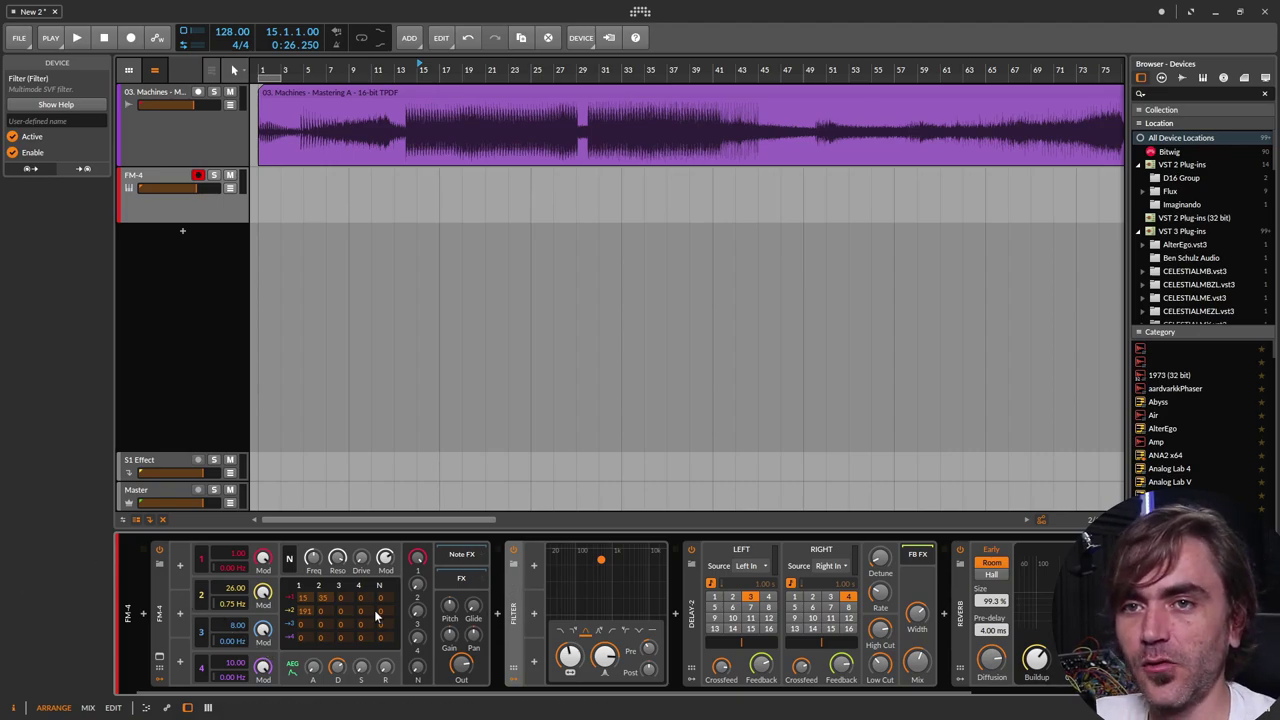
left_click(155, 612)
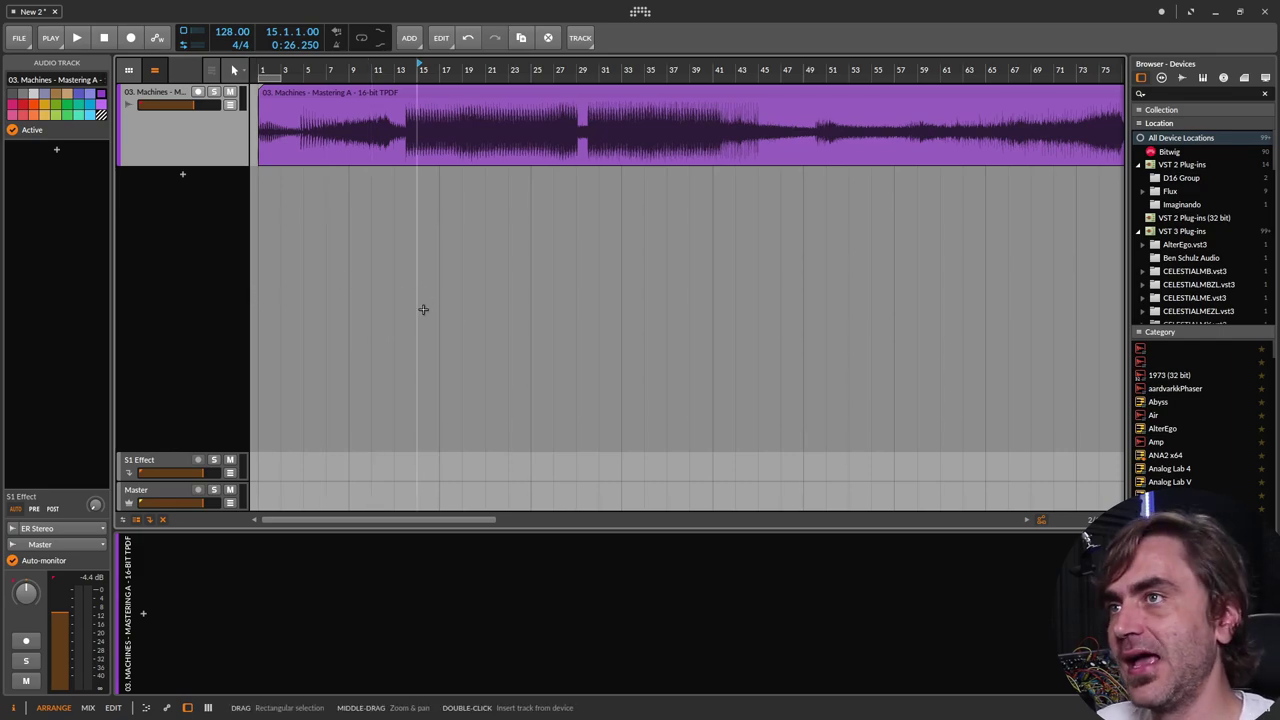
Move the arranger loop region to start at bar 14 and extend it to four bars
scroll(406, 251, "up", 3)
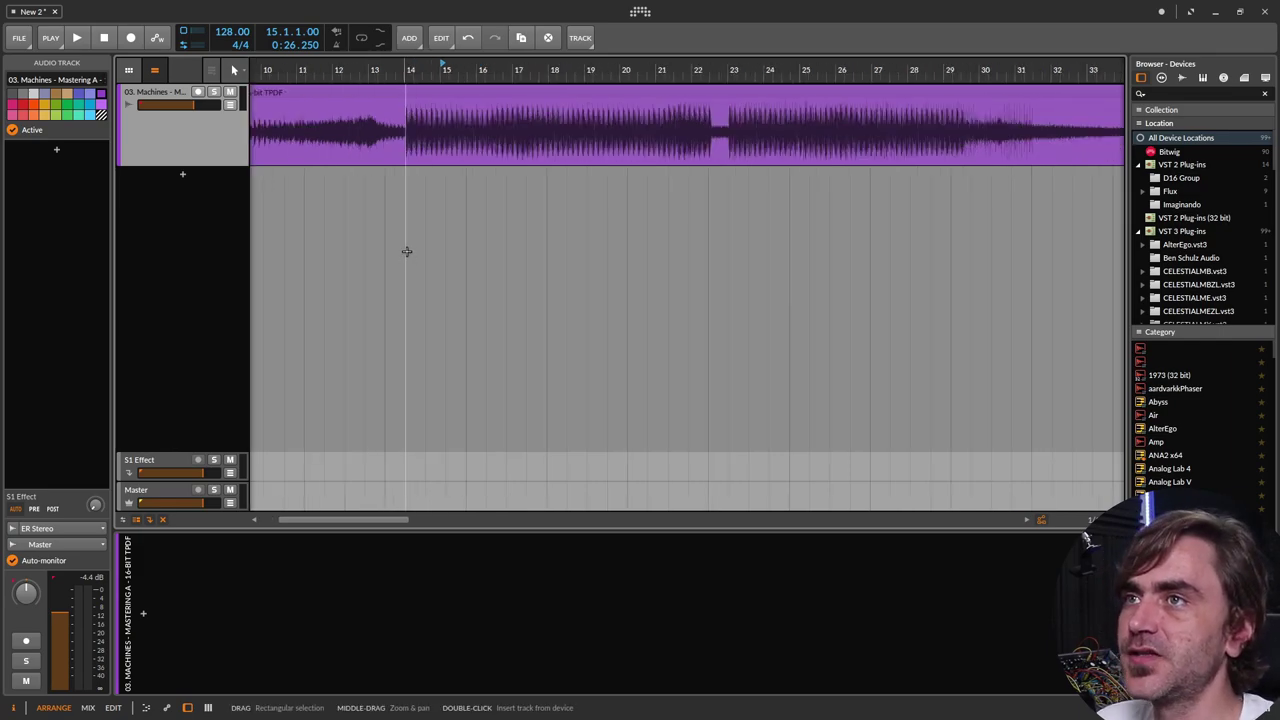
scroll(400, 215, "down", 3)
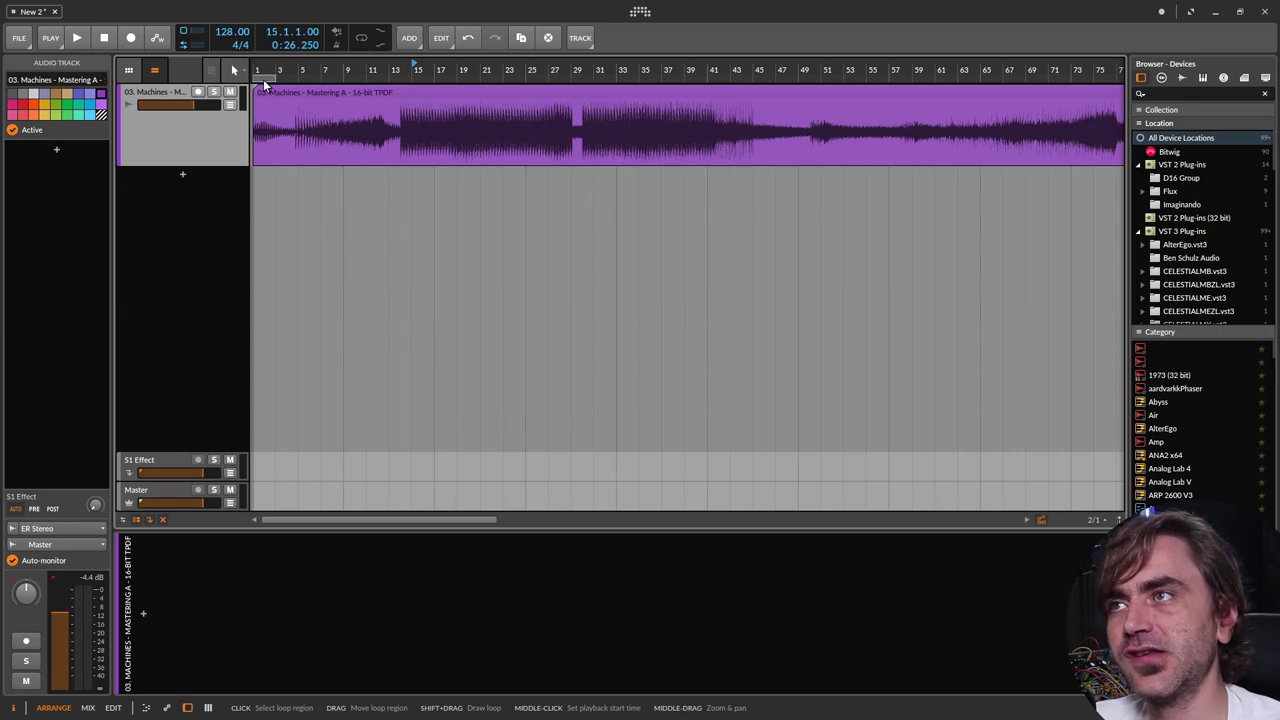
left_click_drag(268, 84, 393, 76)
scroll(412, 109, "up", 5)
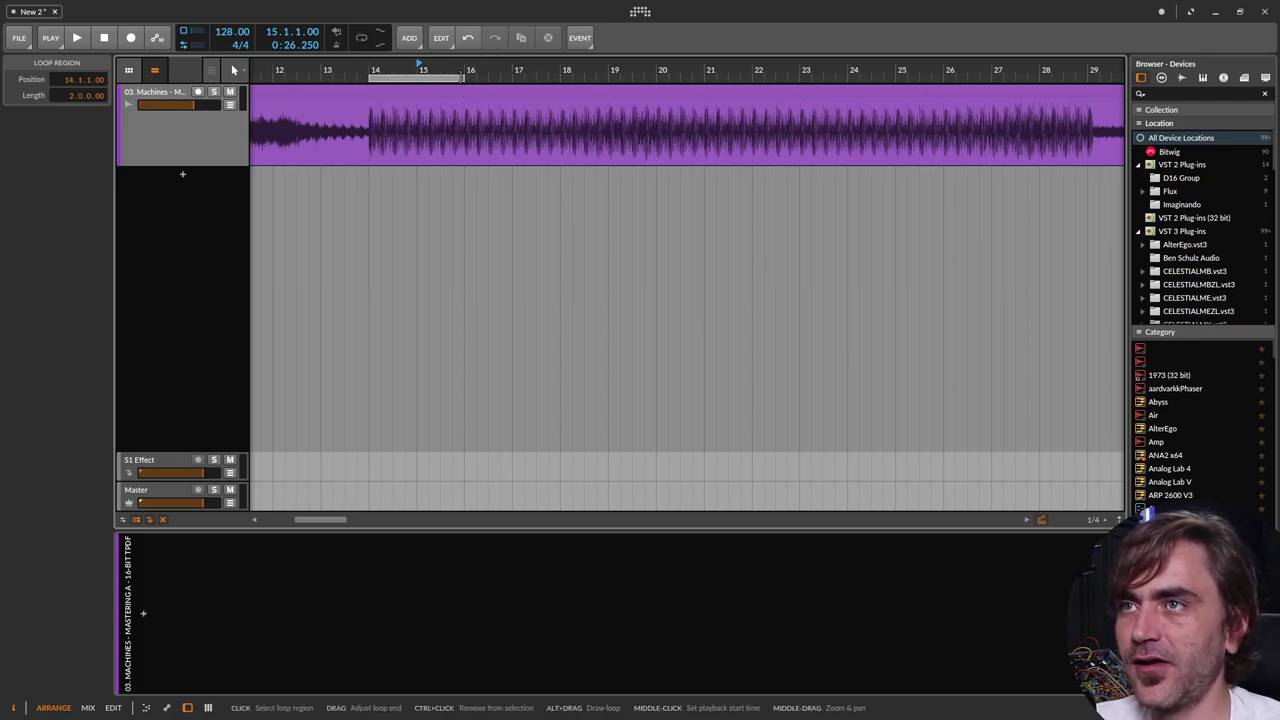
left_click_drag(462, 77, 566, 78)
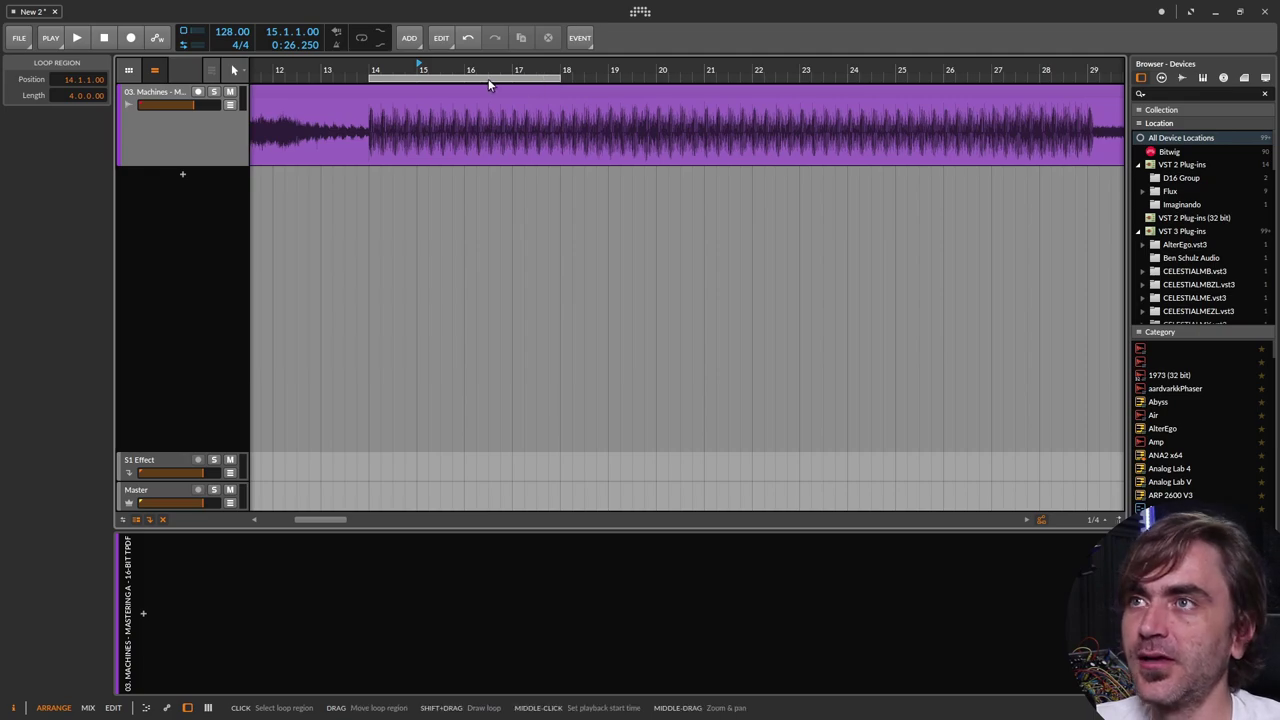
Turn on looping and play briefly from the loop's start at bar 14
left_click(361, 41)
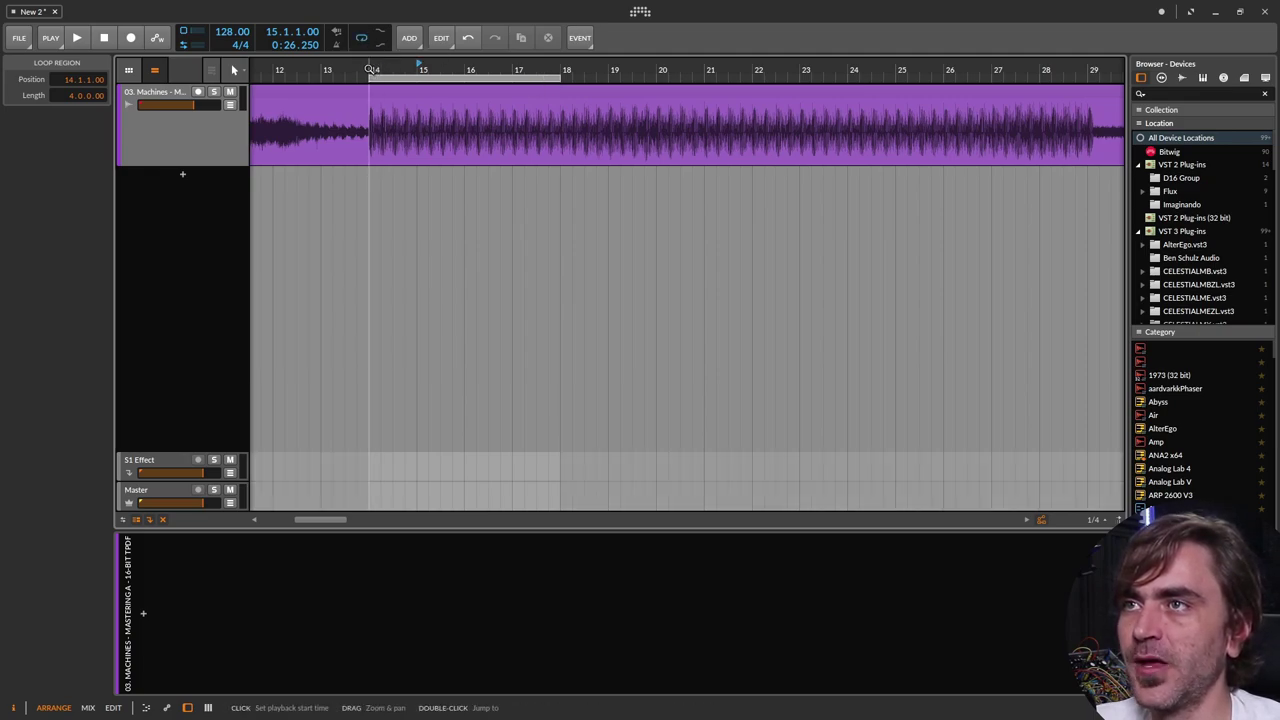
left_click(374, 72)
key("space")
key("space")
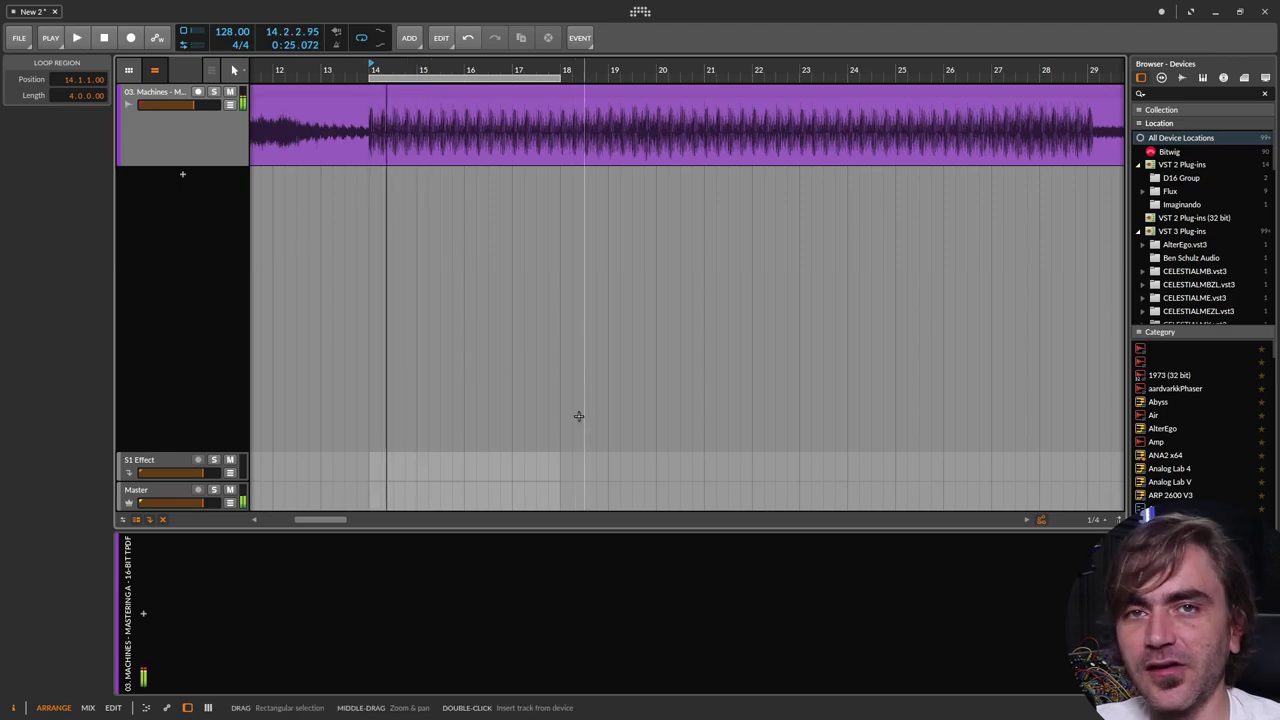
Shorten the loop region to one bar, from bar 14 to bar 15, and play it
scroll(429, 180, "up", 1)
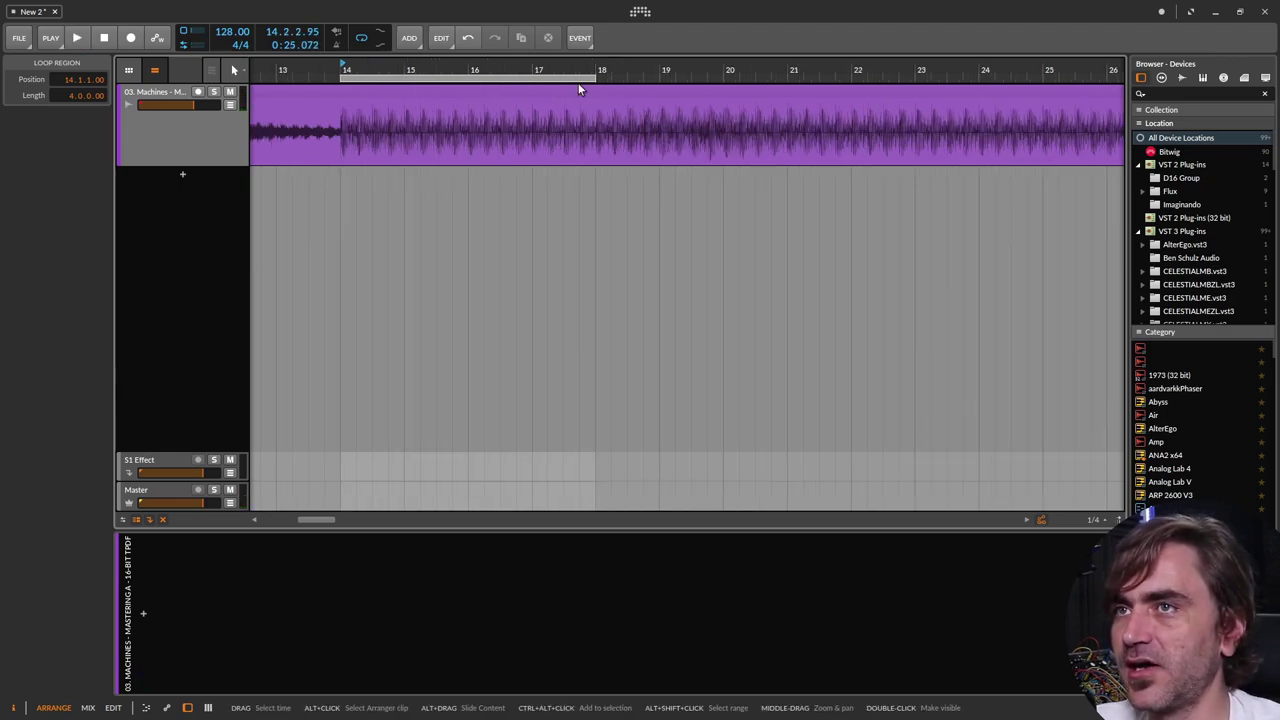
left_click_drag(600, 86, 405, 96)
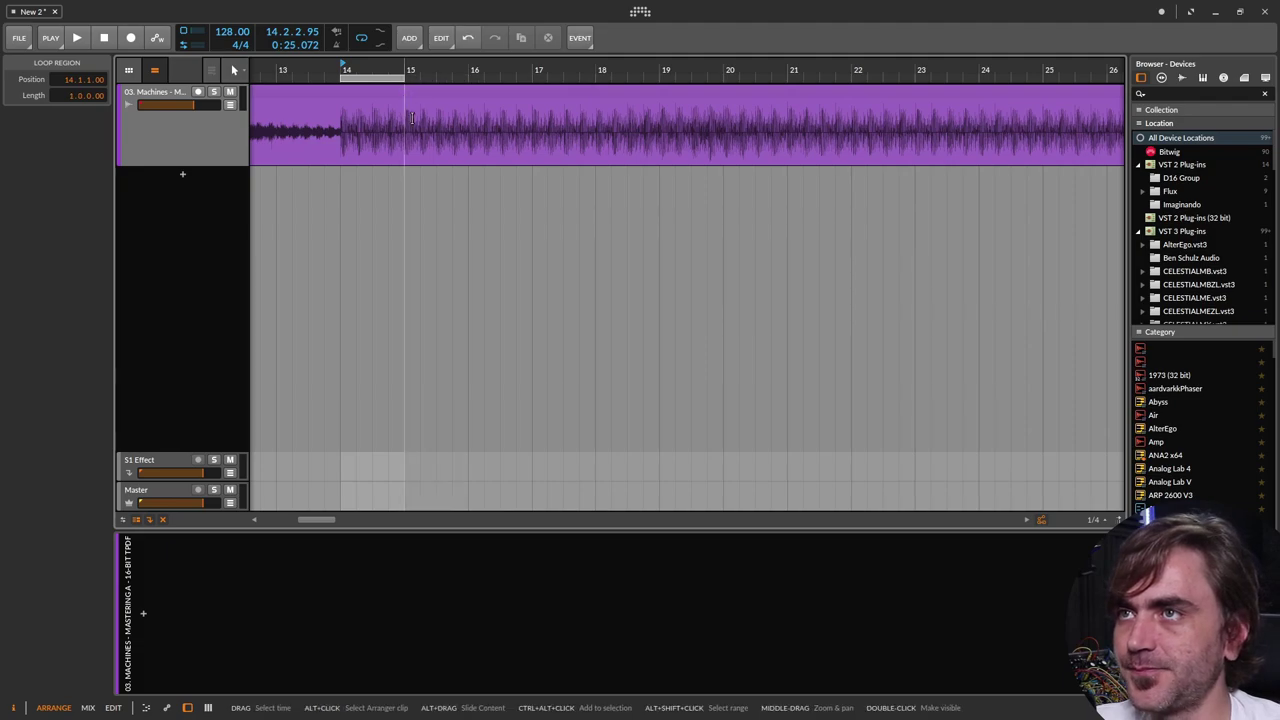
key("space")
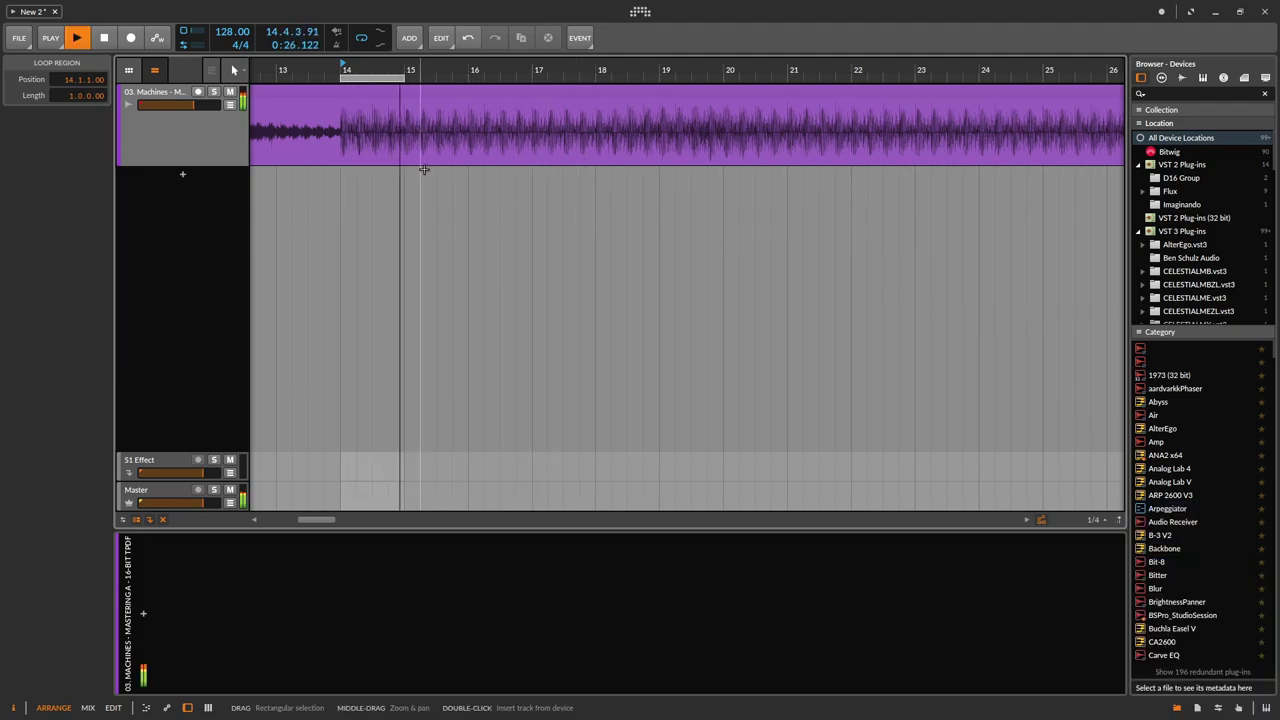
Extend the loop region to 16 bars from bar 14, then stop playback and select the region
scroll(470, 155, "down", 2)
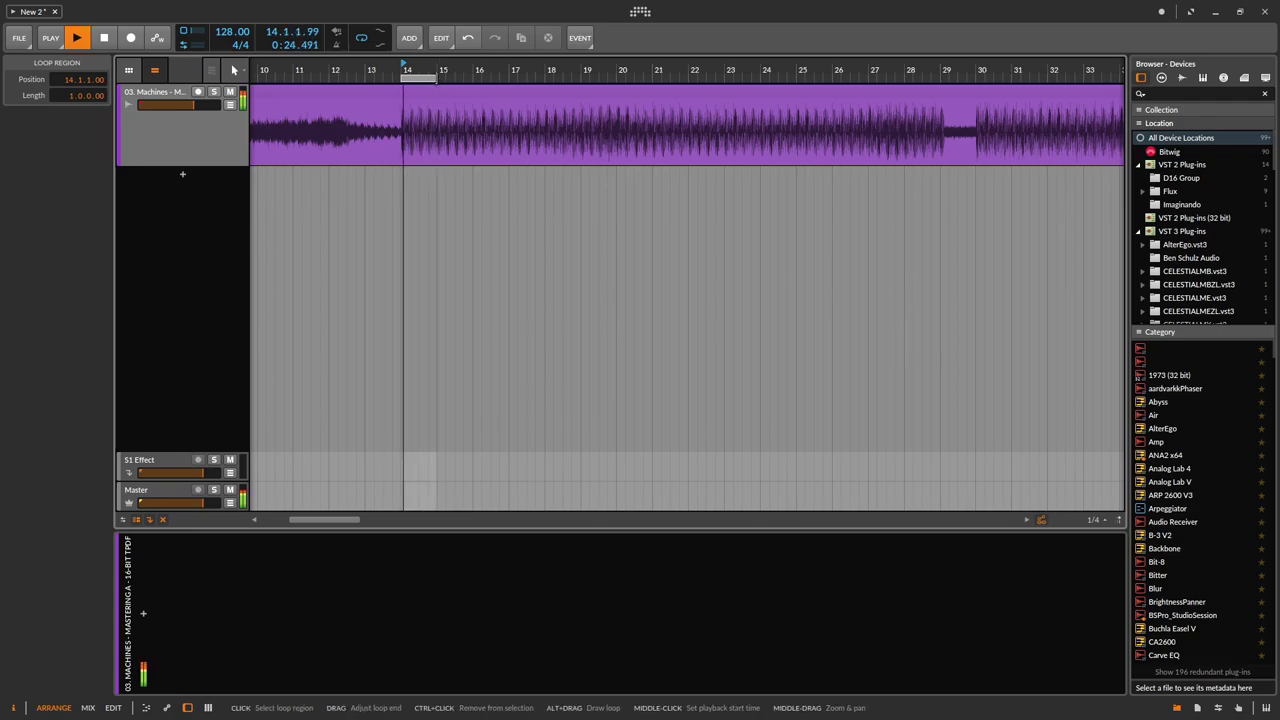
left_click_drag(443, 75, 647, 76)
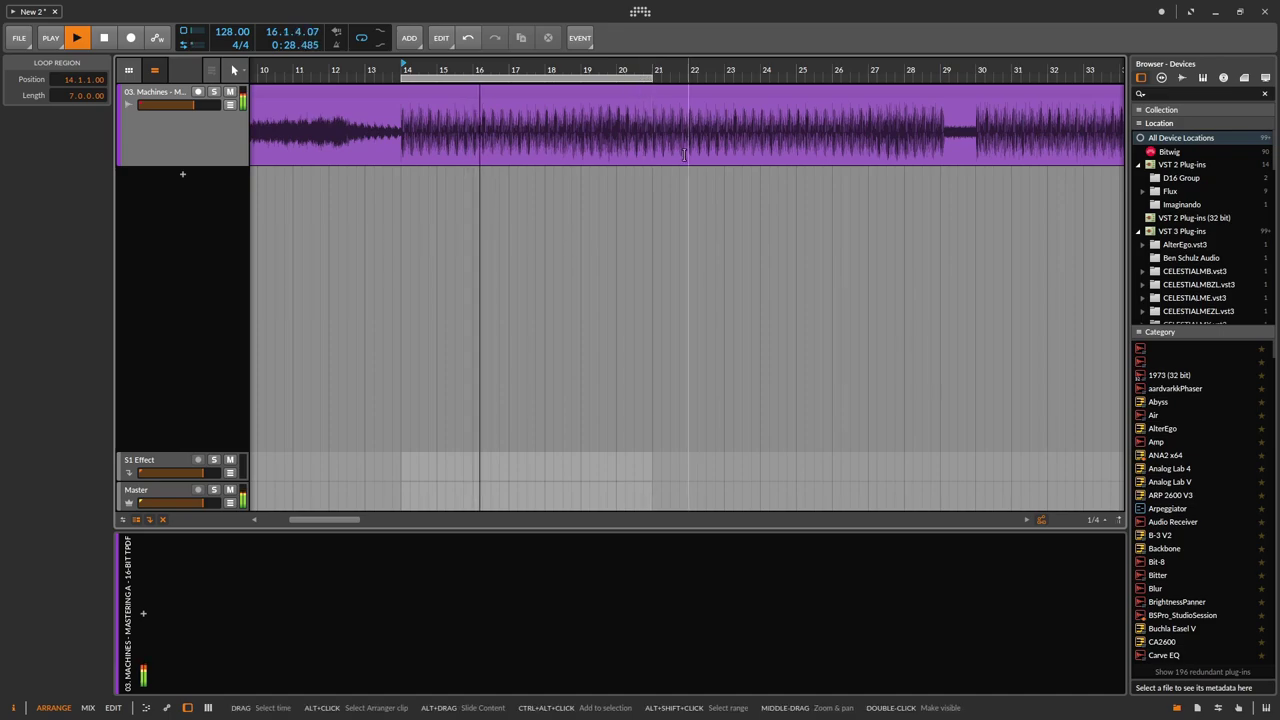
scroll(666, 134, "down", 3)
key("space")
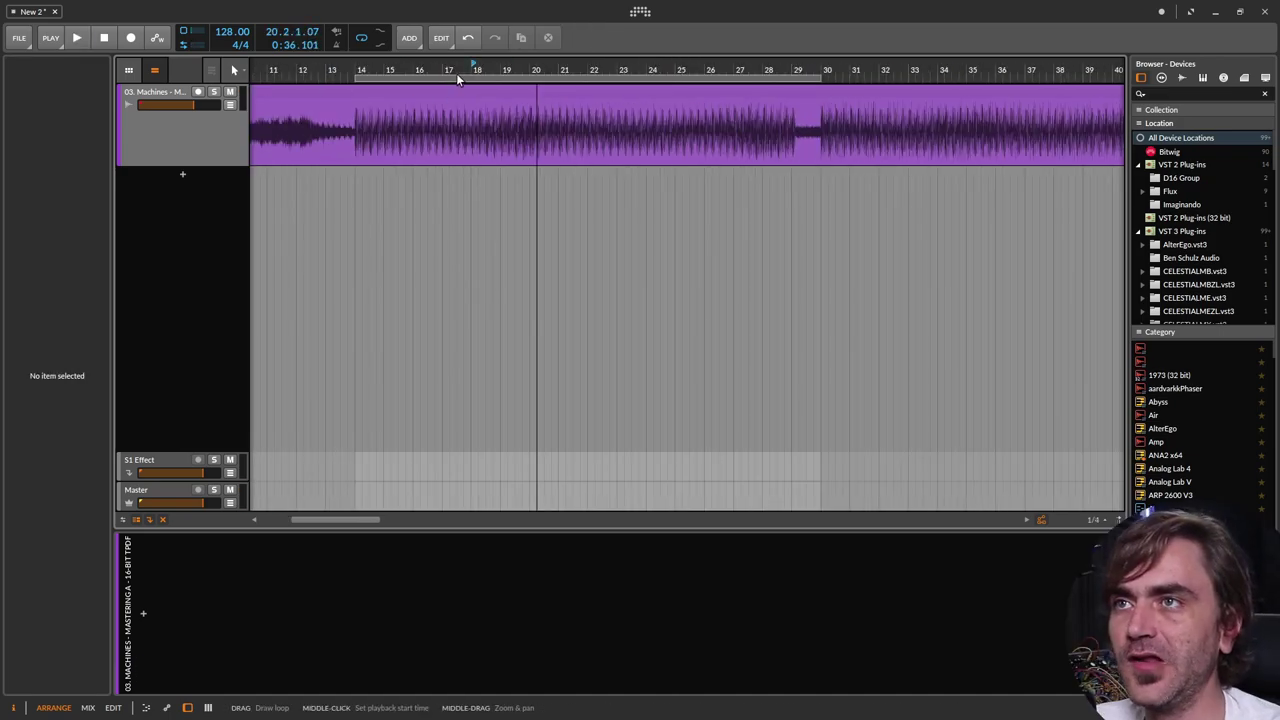
left_click(454, 77)
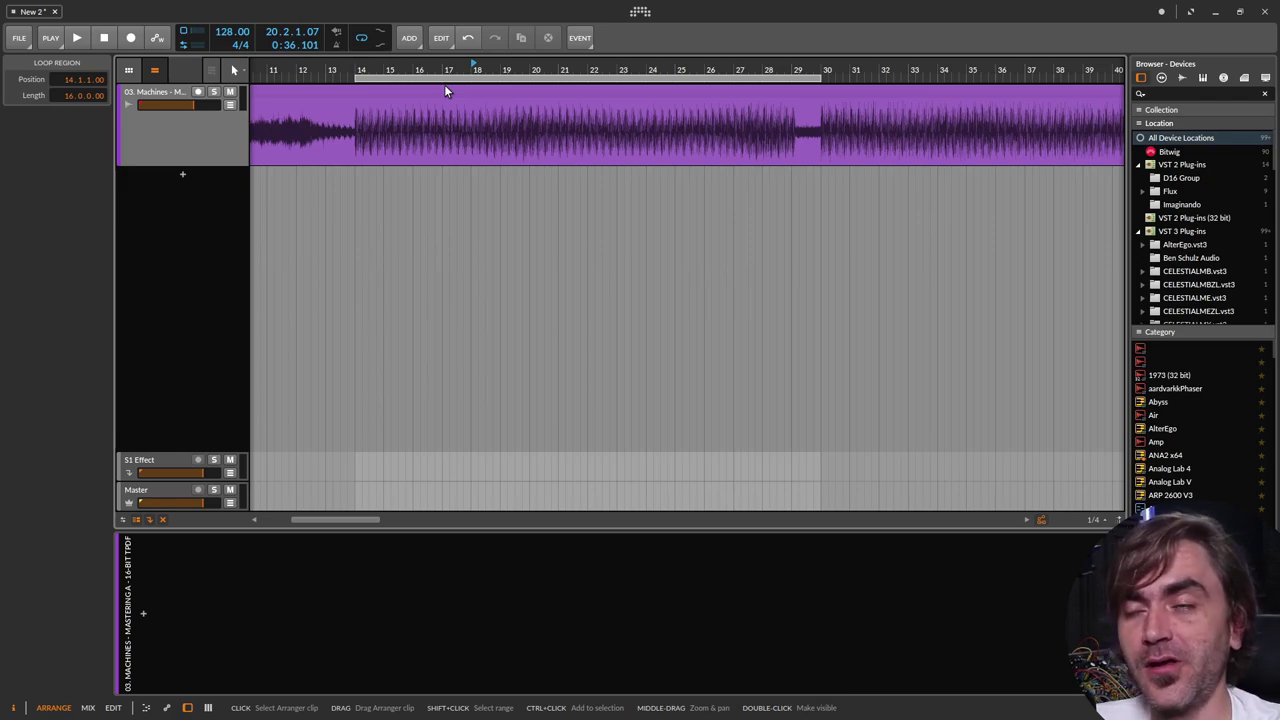
Move the 16-bar loop region along the song to start at bar 77
scroll(443, 89, "down", 3)
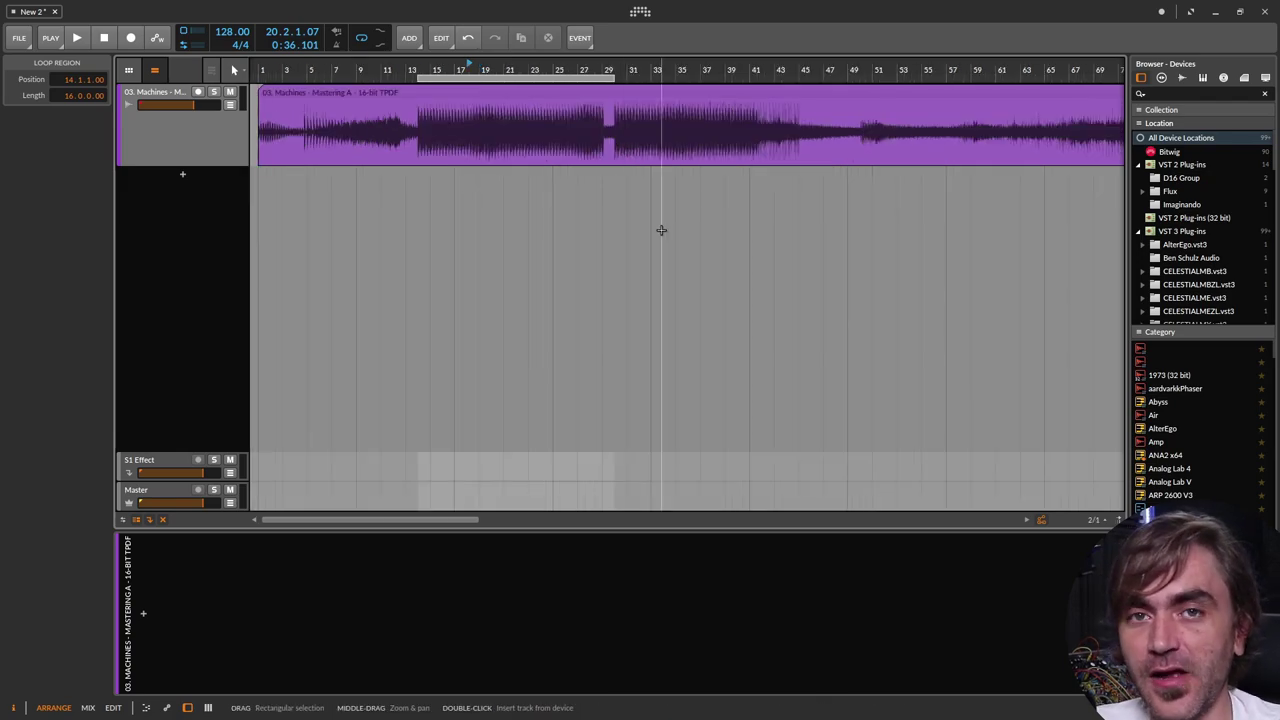
scroll(586, 163, "up", 2)
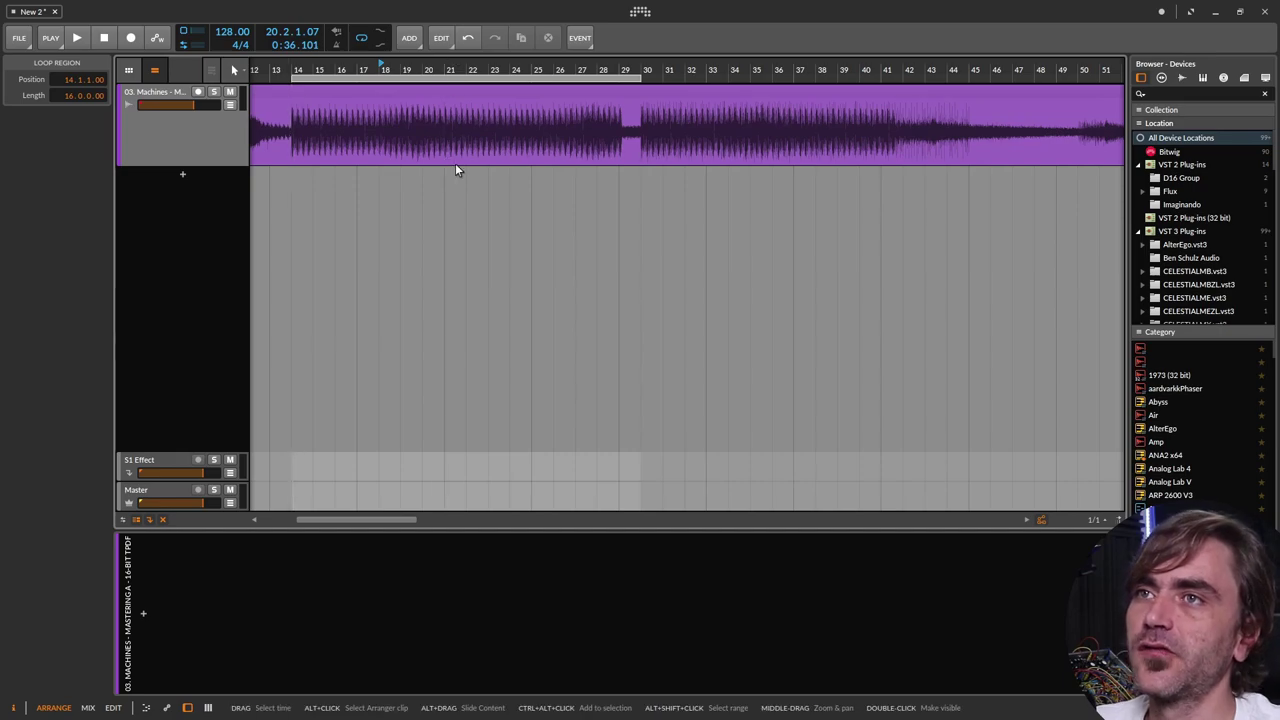
scroll(457, 169, "down", 3)
left_click_drag(401, 76, 981, 77)
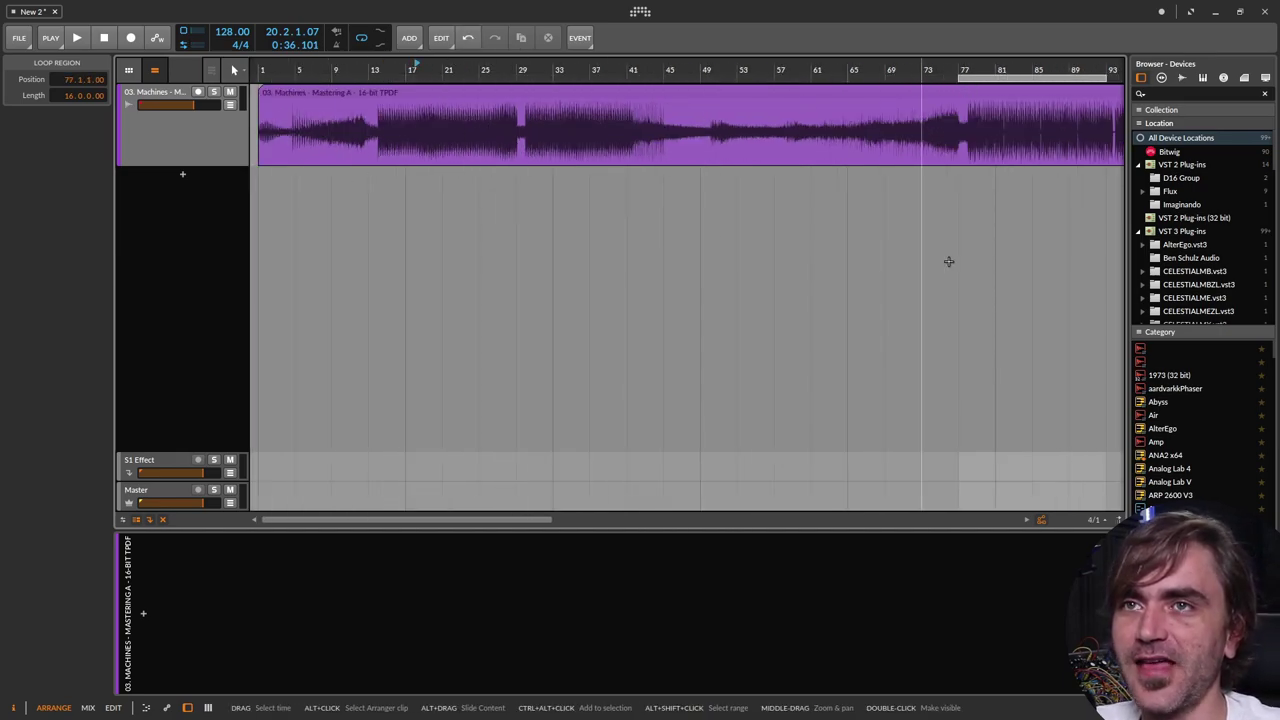
Shift the loop region to start at bar 78, set the playback start there and play
scroll(949, 263, "up", 3)
scroll(531, 171, "right", 3)
scroll(575, 118, "up", 2)
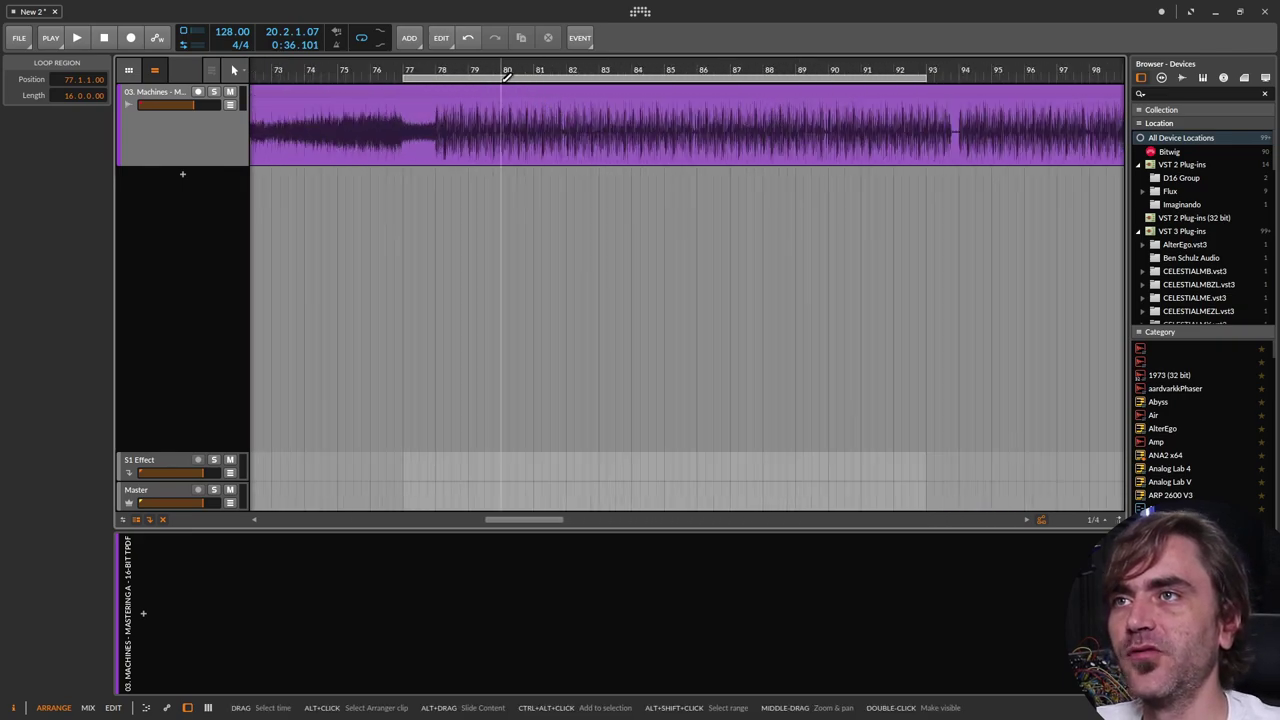
left_click_drag(508, 80, 533, 85)
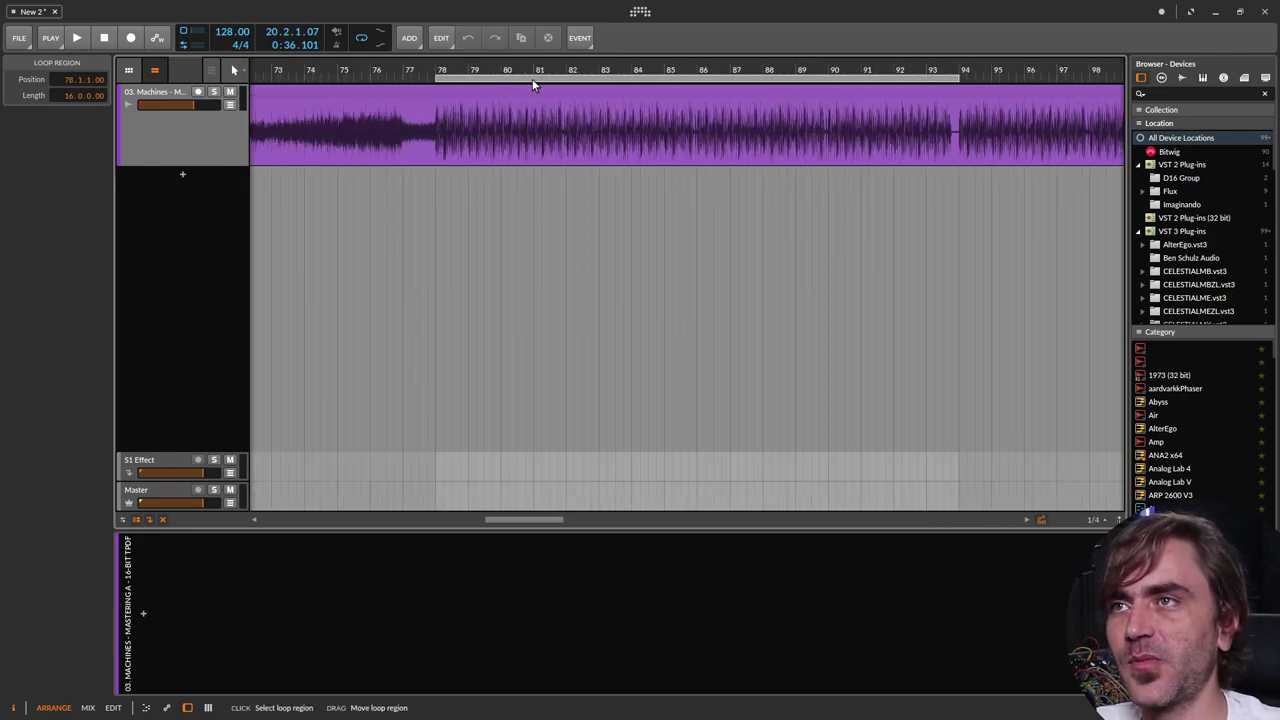
left_click(437, 69)
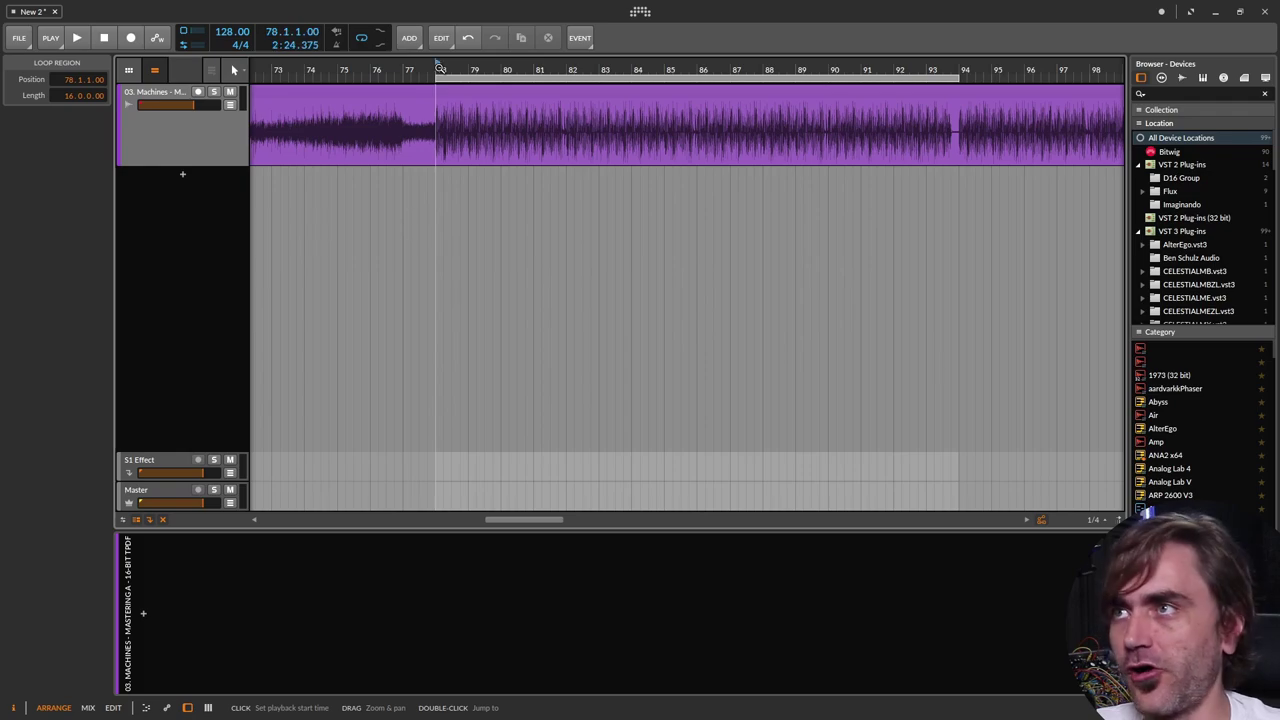
key("space")
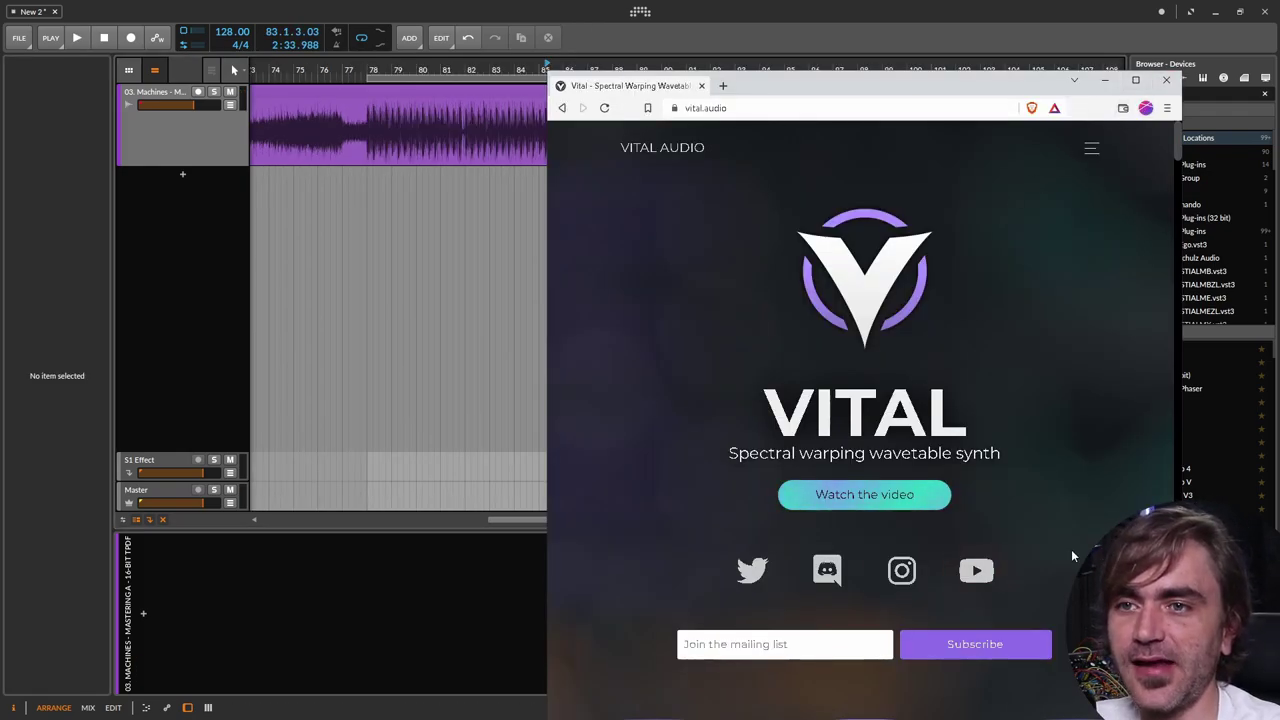
Look over the Vital synth's website in the browser, then close it to return to Bitwig
scroll(1000, 480, "down", 4)
scroll(1066, 363, "up", 4)
scroll(1066, 363, "down", 1)
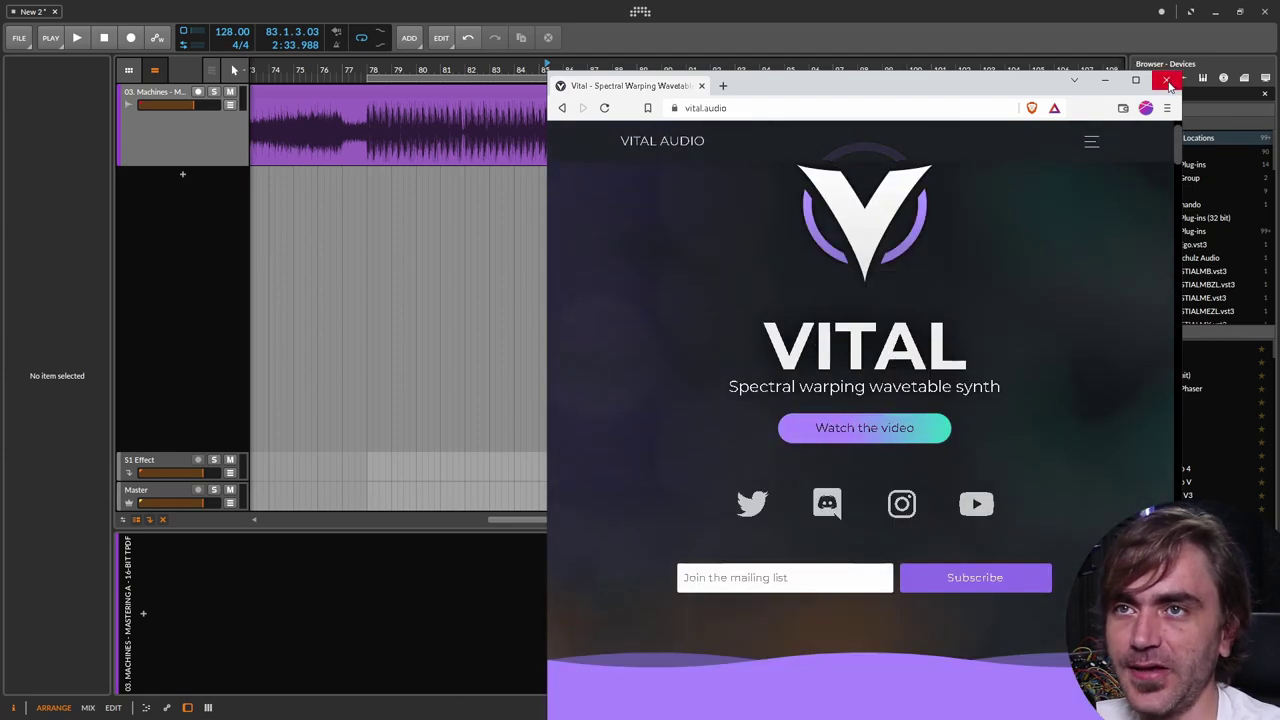
left_click(1166, 79)
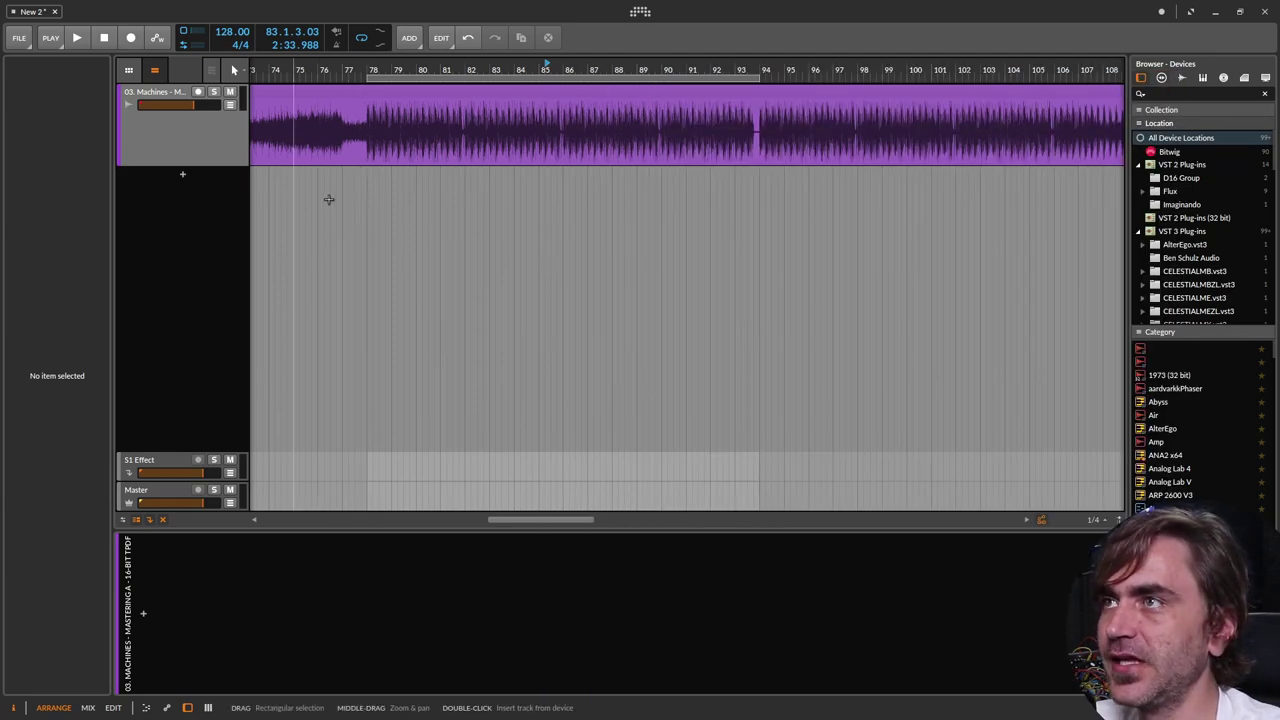
View the plug-in hosting options in the application settings, then close the settings
left_click(19, 38)
left_click(54, 318)
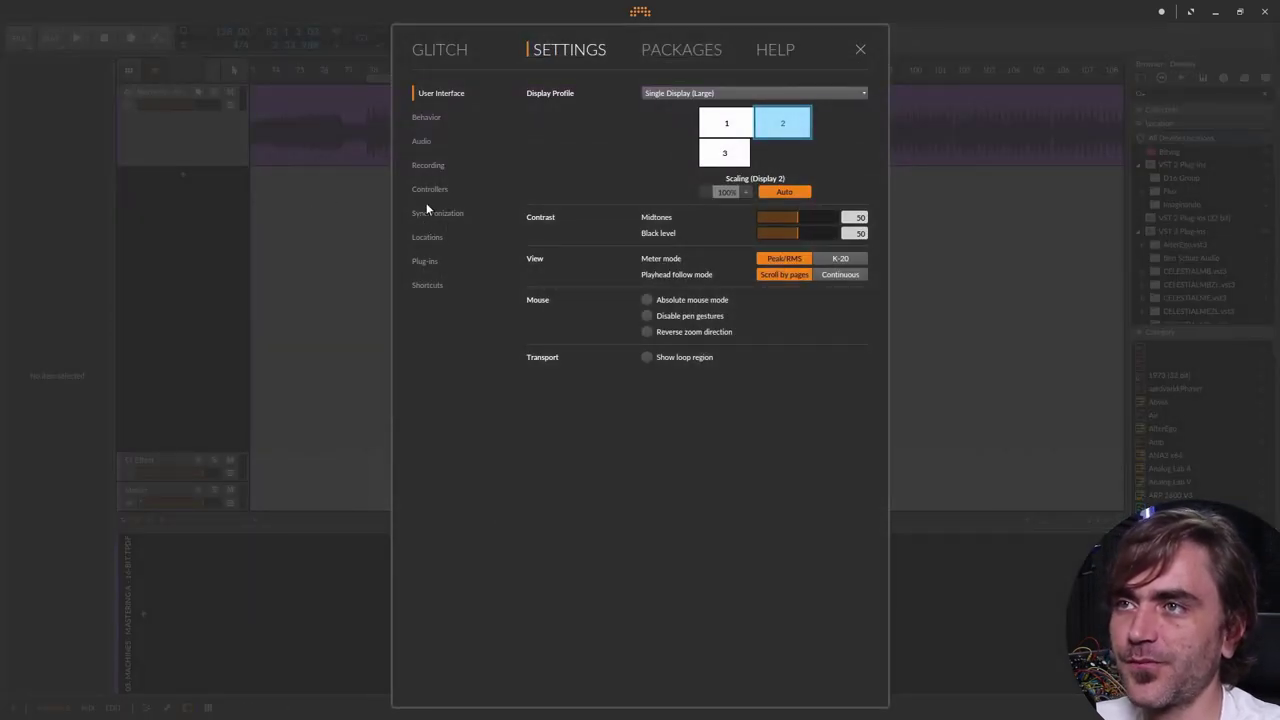
left_click(434, 263)
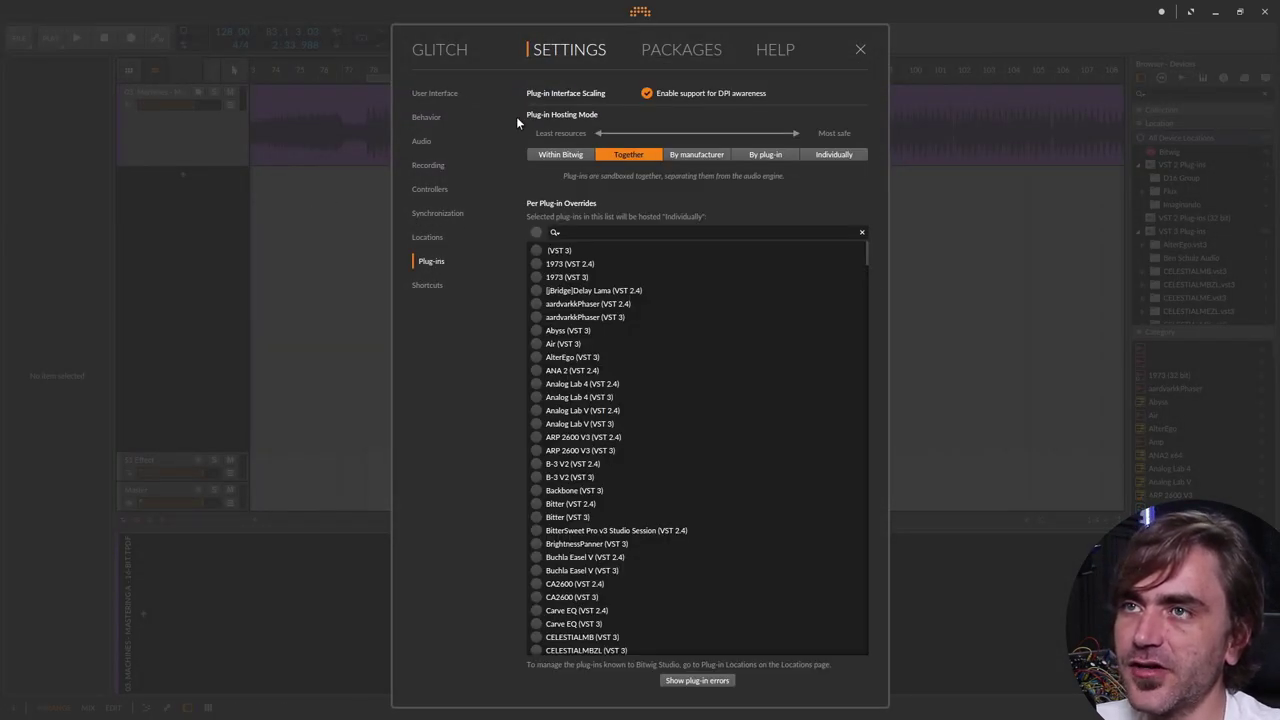
left_click(860, 49)
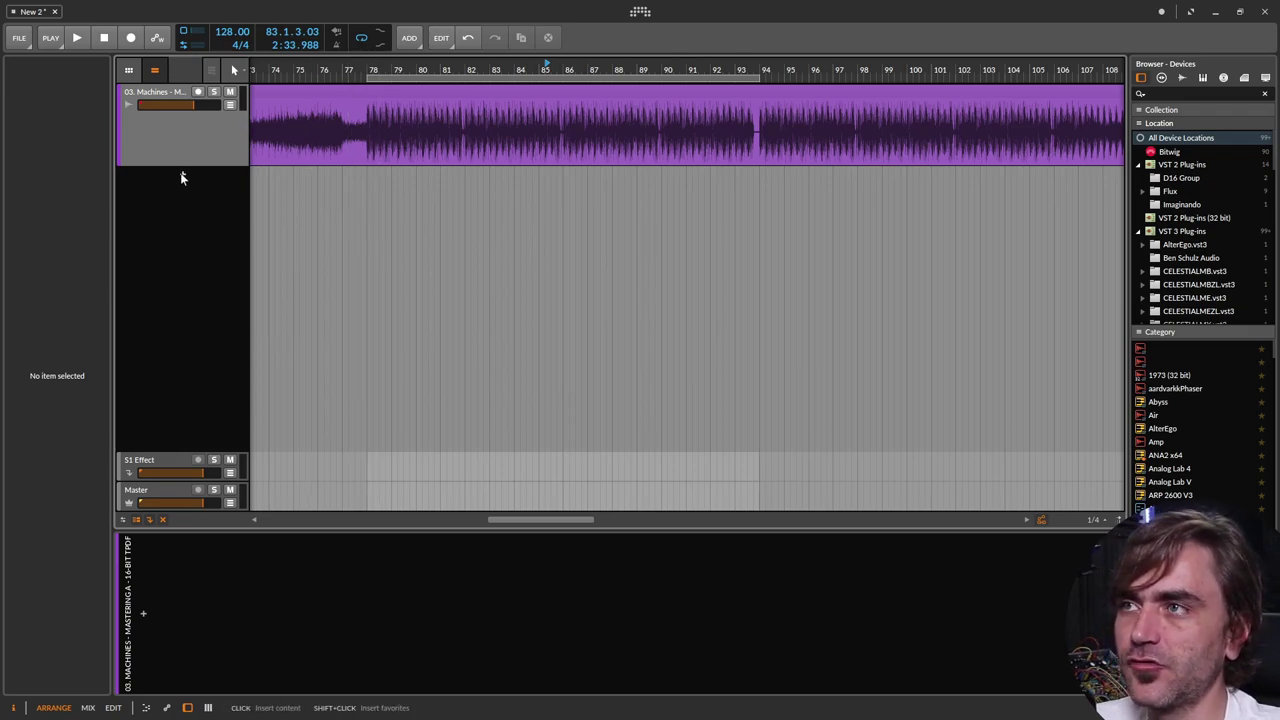
Add an instrument track below the song and insert the Vital synth on it
double_click(181, 174)
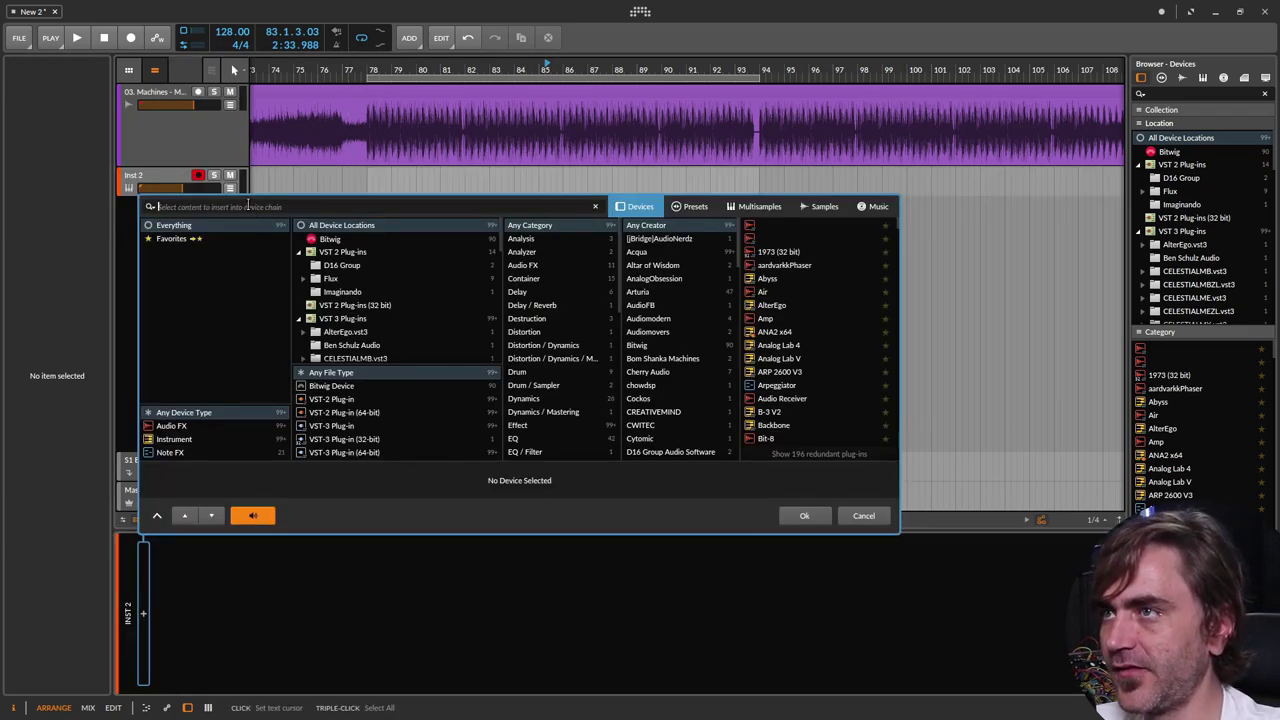
type("vital")
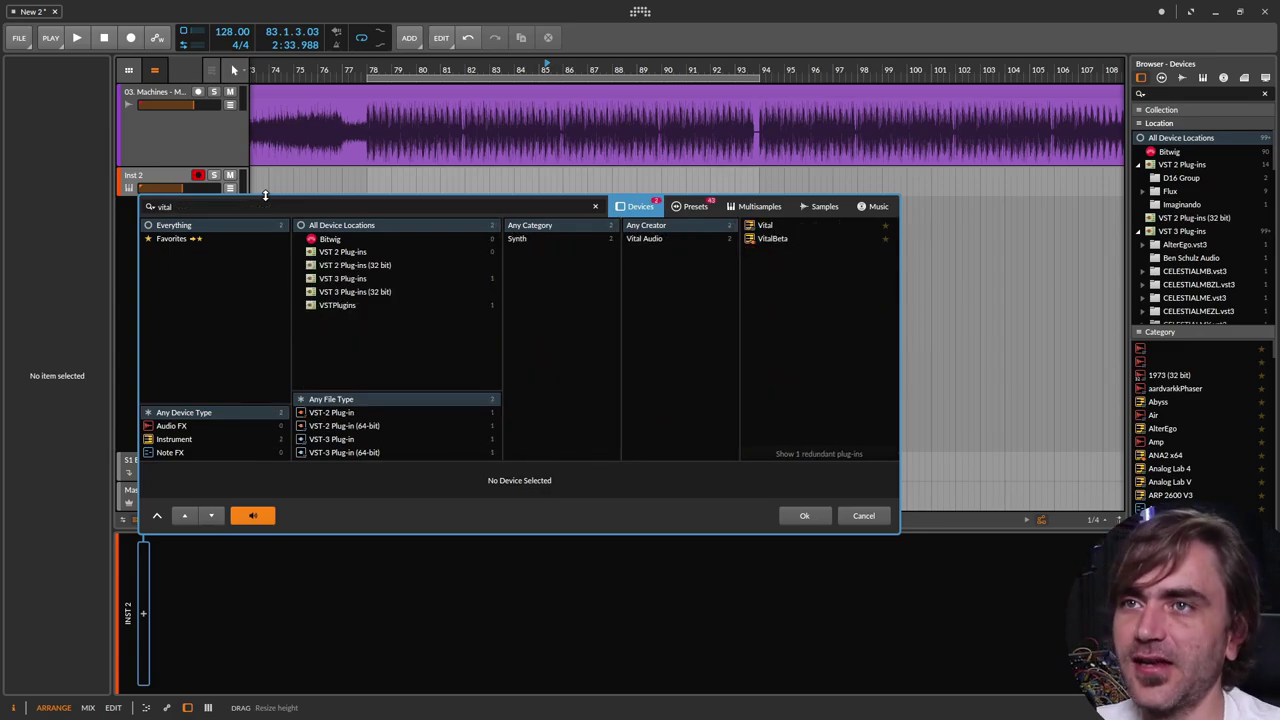
left_click(765, 225)
left_click(810, 514)
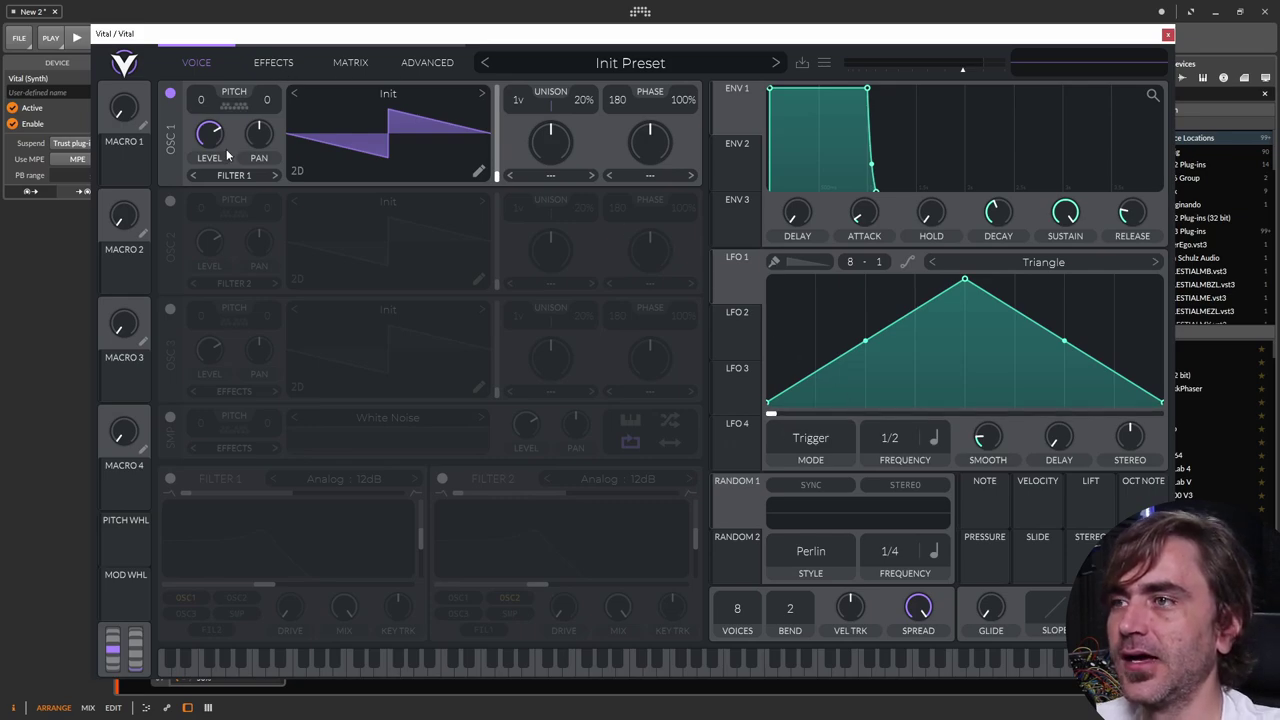
Try Vital's Filter 1 on and off, and view the synth's effects in between
left_click(170, 480)
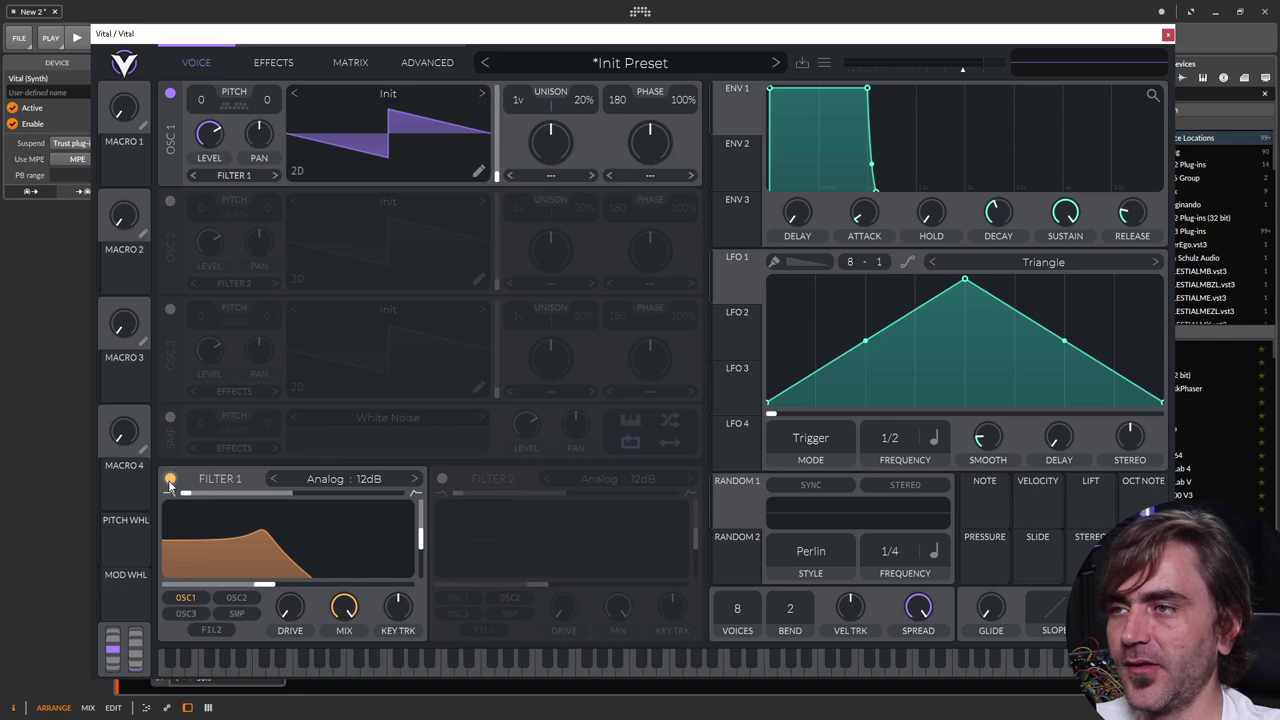
left_click(170, 480)
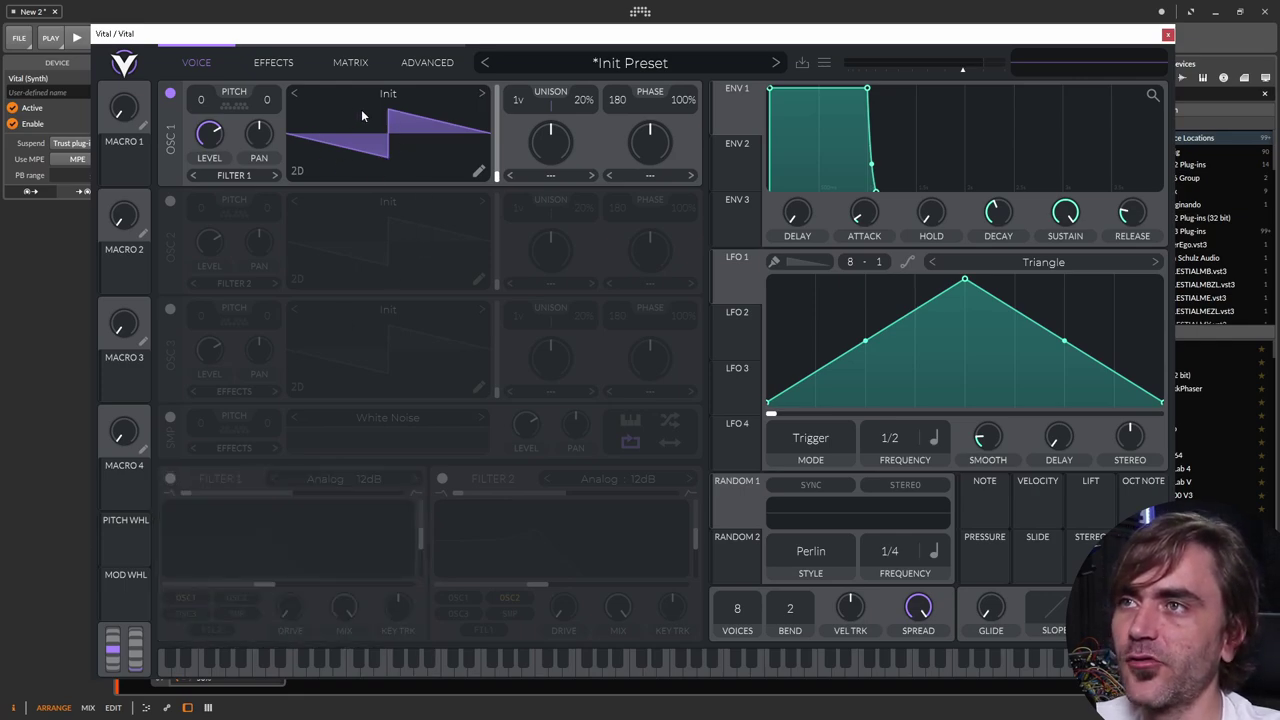
left_click(168, 480)
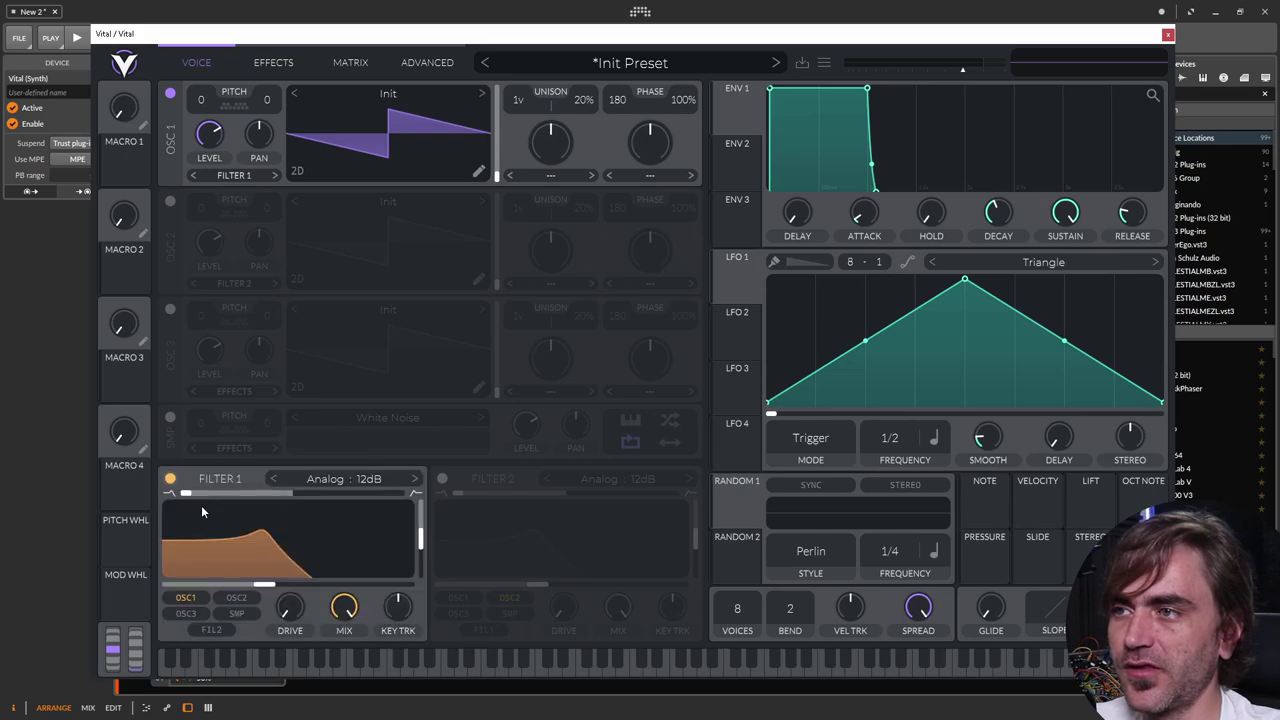
left_click(262, 61)
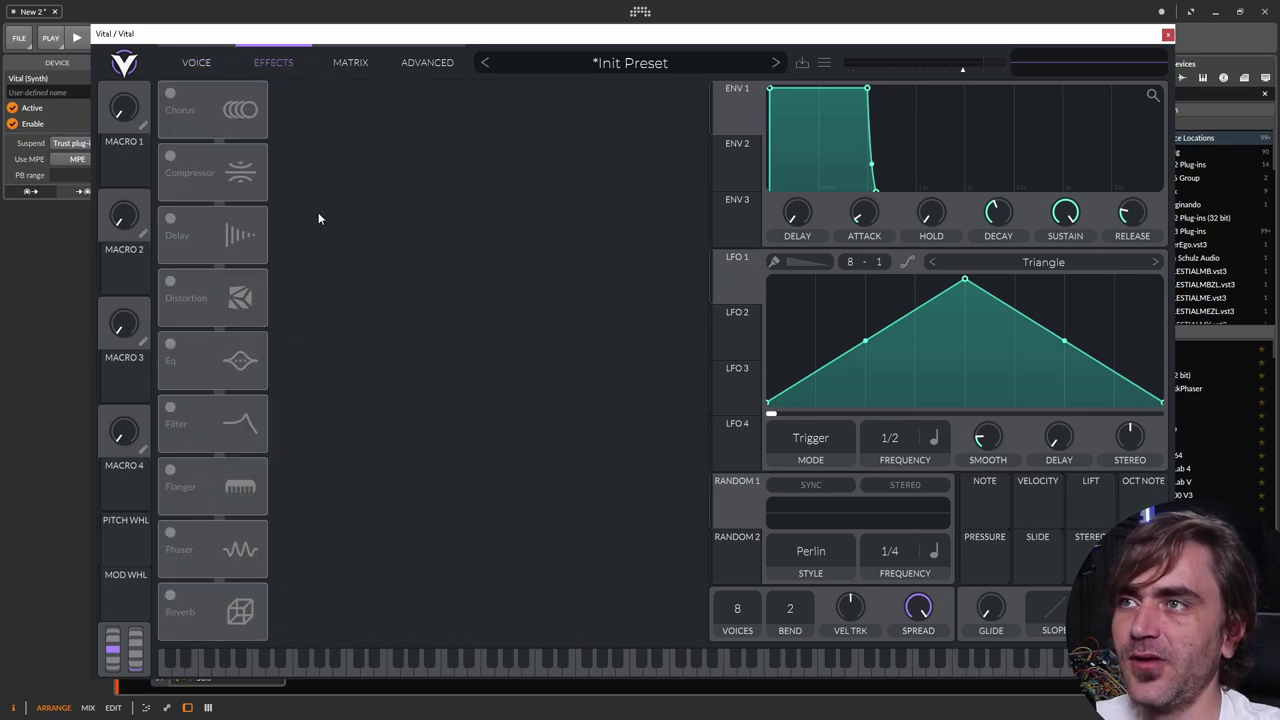
left_click(198, 63)
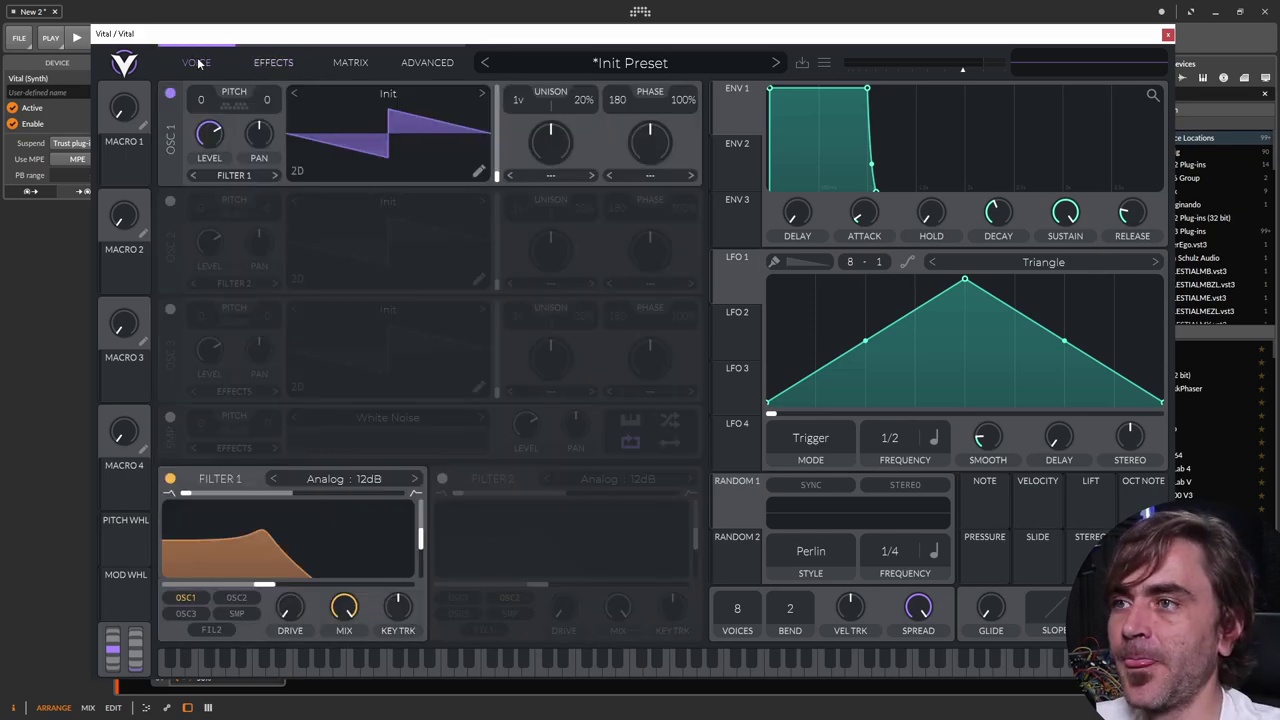
left_click(170, 479)
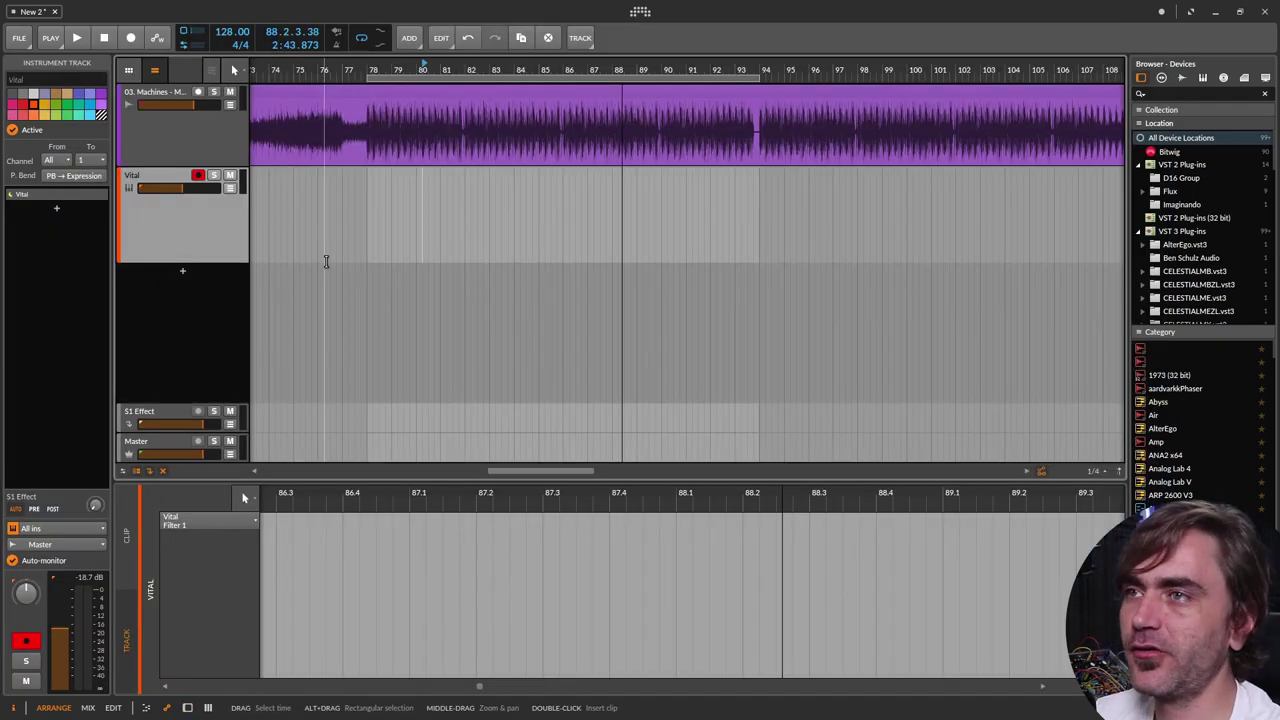
Play the Vital track along with the song and raise its volume to -5.8 dB
left_click(231, 227)
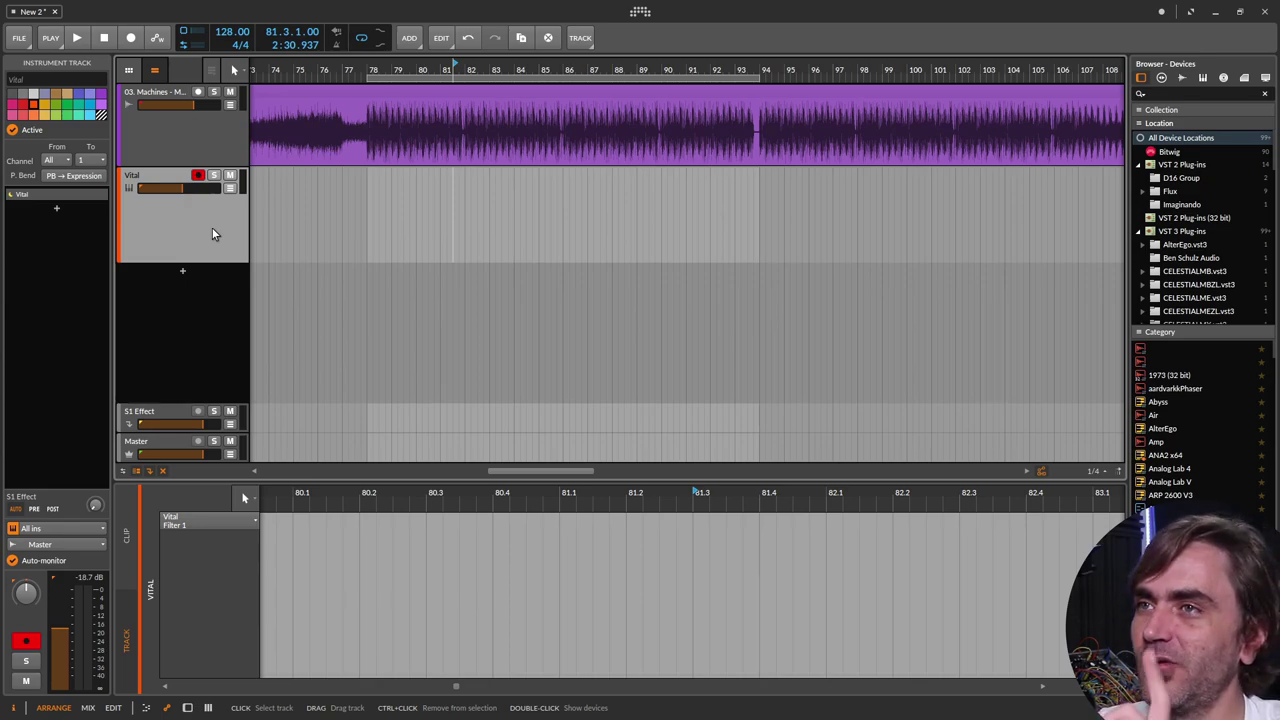
key("space")
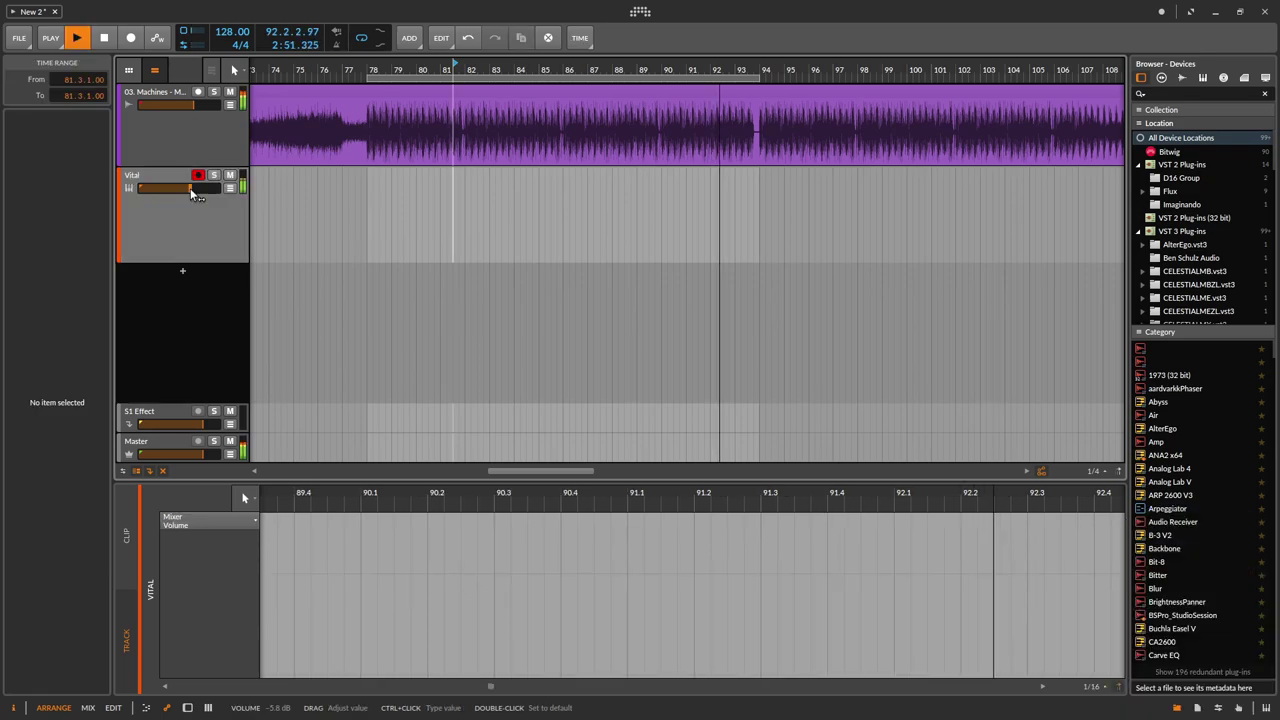
left_click_drag(182, 188, 192, 193)
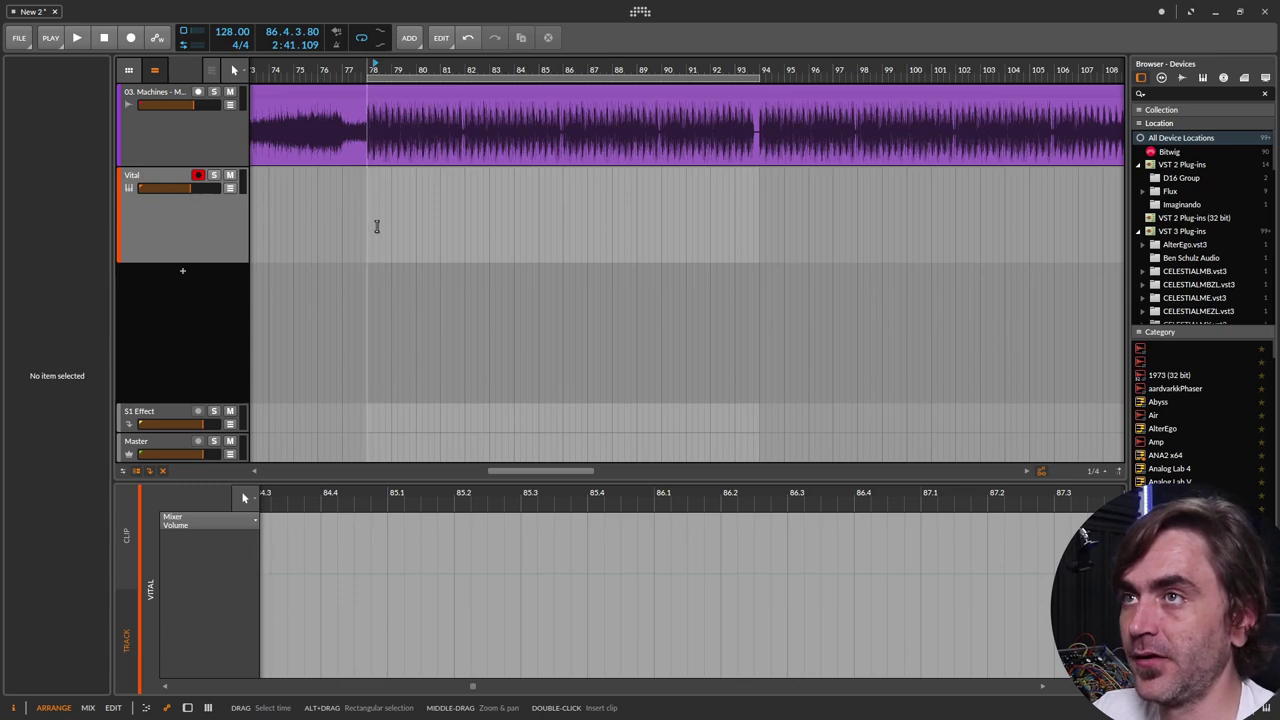
Enable recording and automation writing, record a short take on the Vital track from bar 78, and stop
left_click(200, 236)
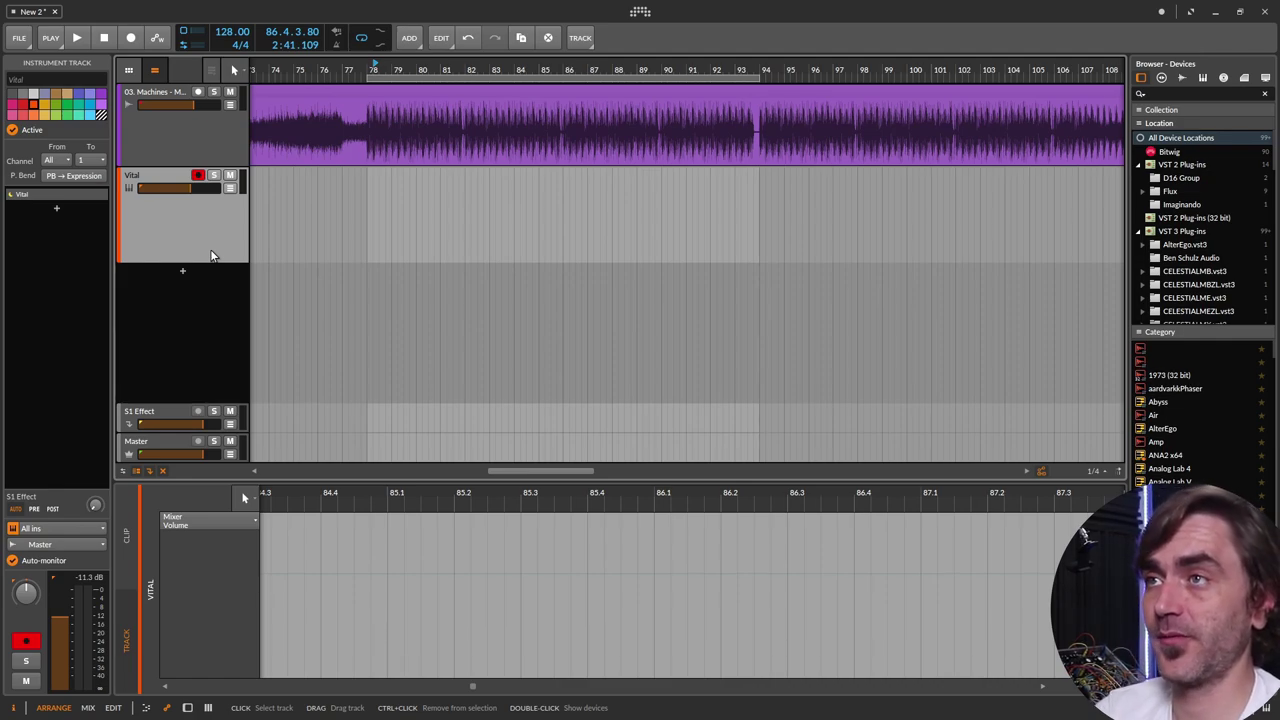
left_click(368, 196)
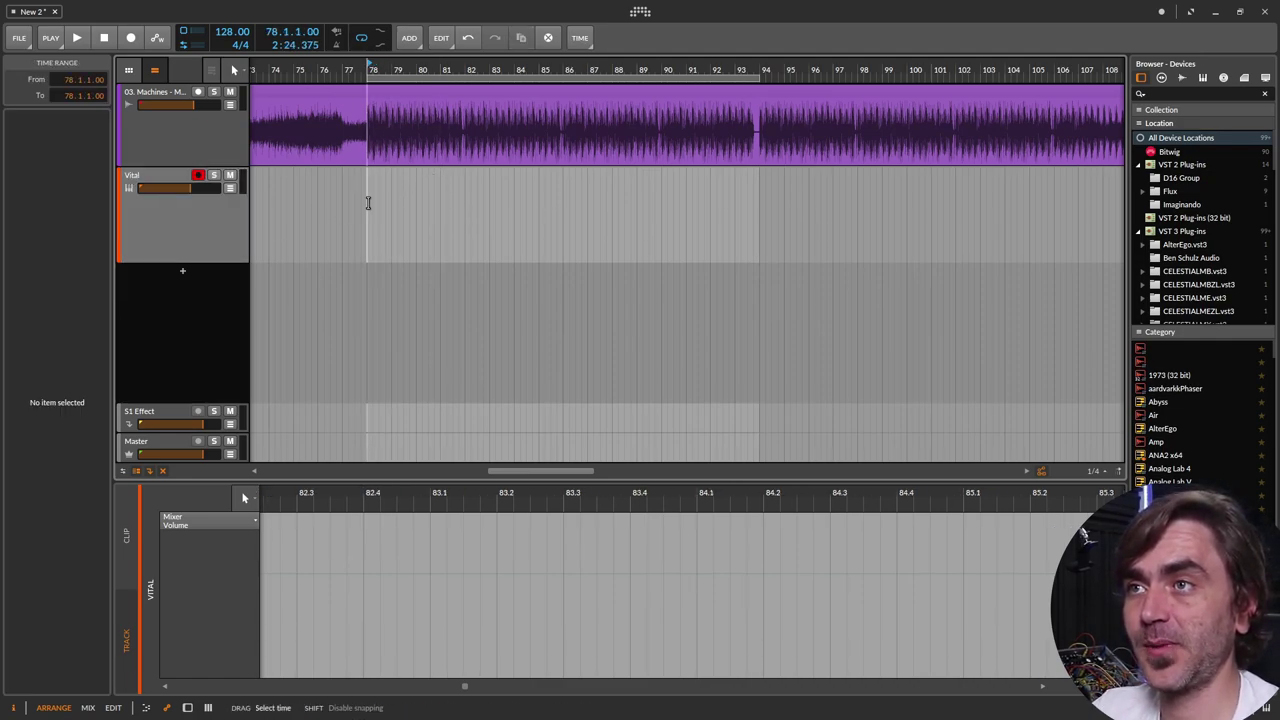
left_click(157, 38)
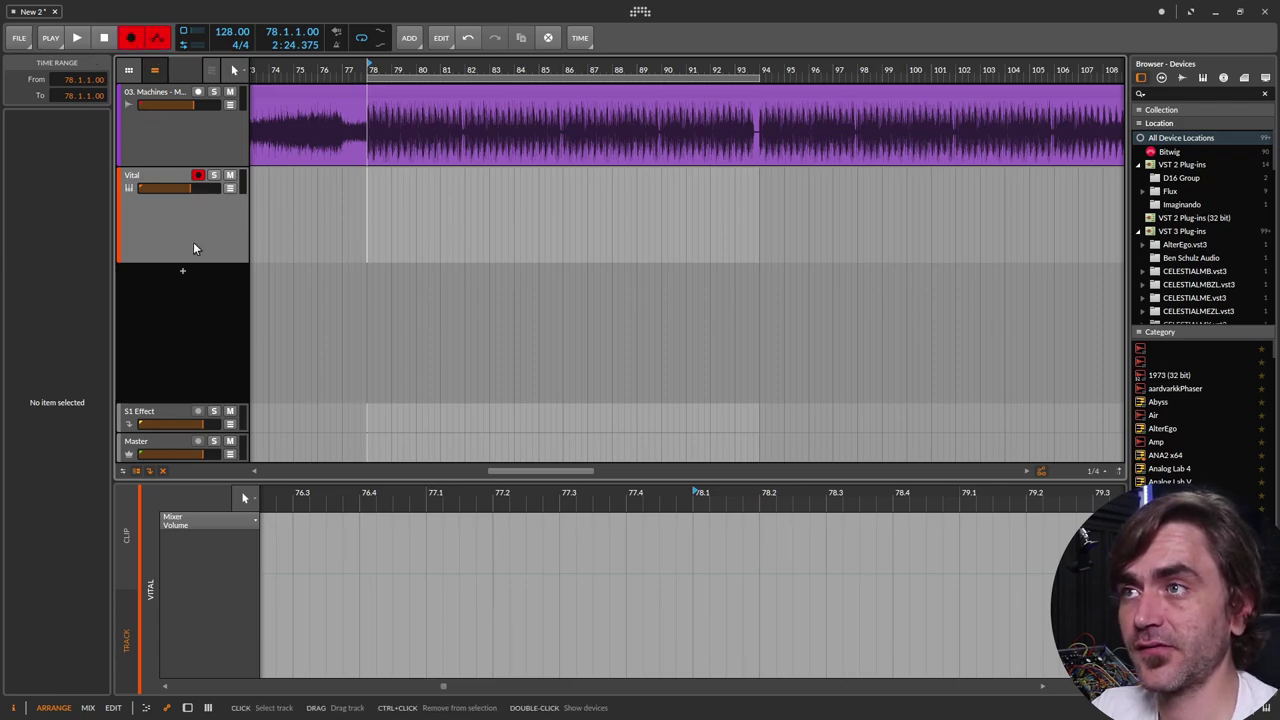
left_click(193, 242)
key("space")
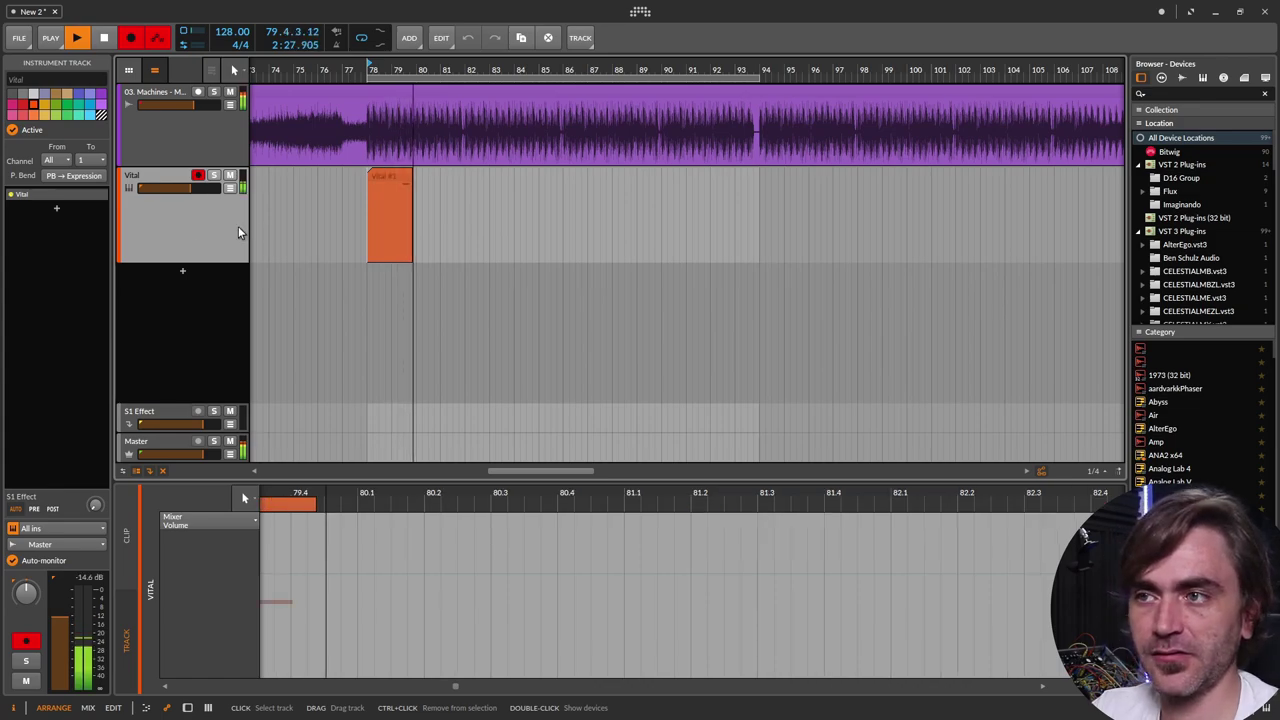
key("space")
Open the recorded Vital clip for note editing and select the area around its D#1 note
left_click(288, 567)
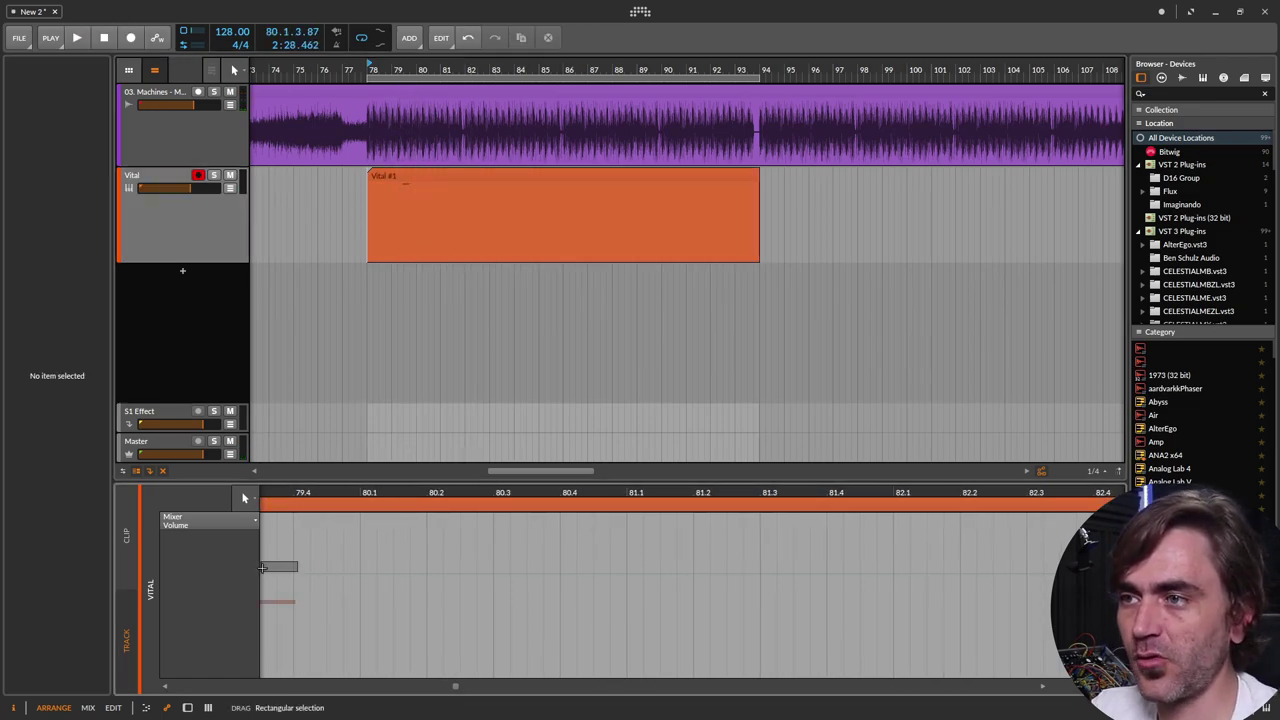
left_click(418, 185)
left_click(430, 177)
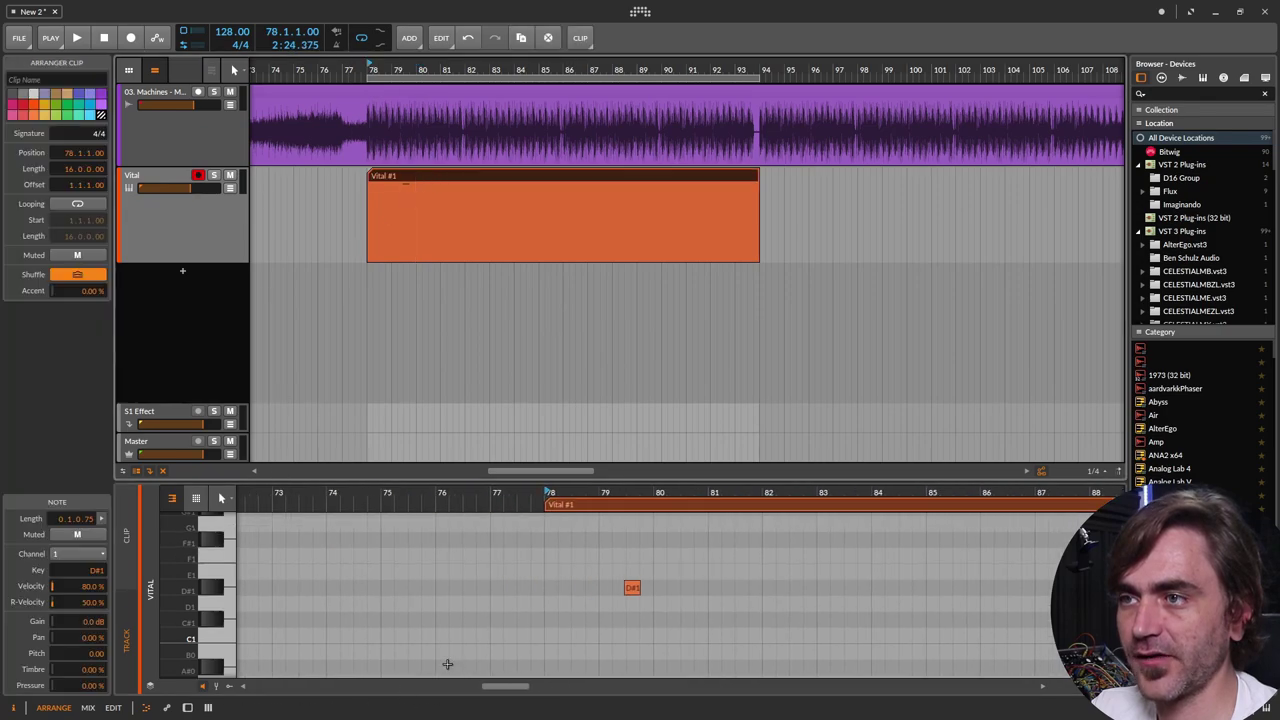
left_click_drag(694, 577, 618, 597)
scroll(631, 590, "up", 3)
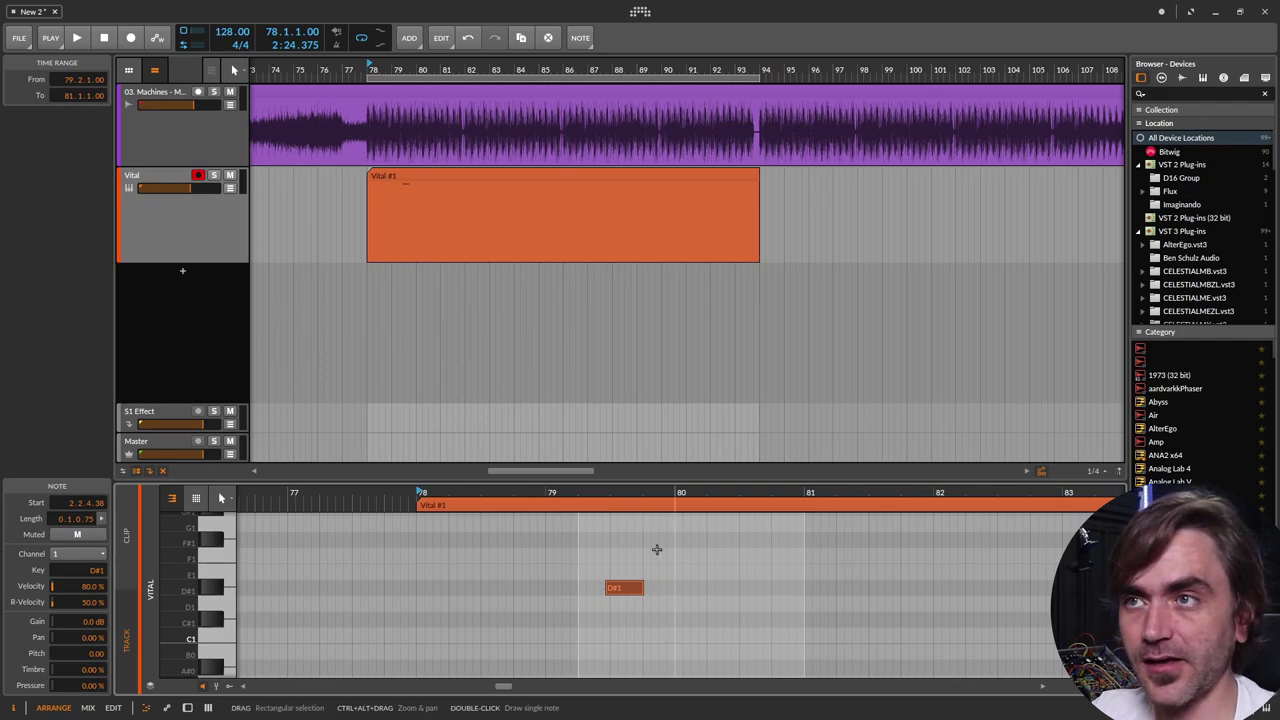
Delete the recorded Vital clip and draw an empty two-bar clip starting at bar 78 in its place
left_click(524, 184)
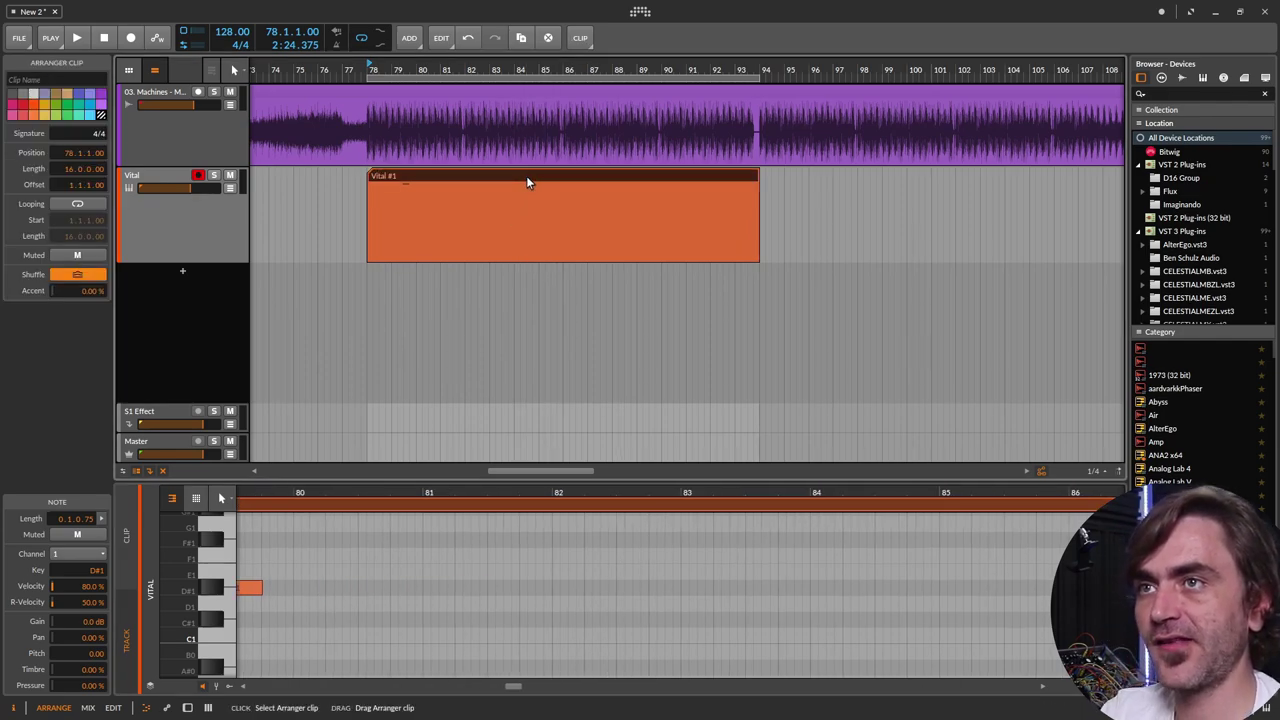
key("Delete")
right_click(377, 214)
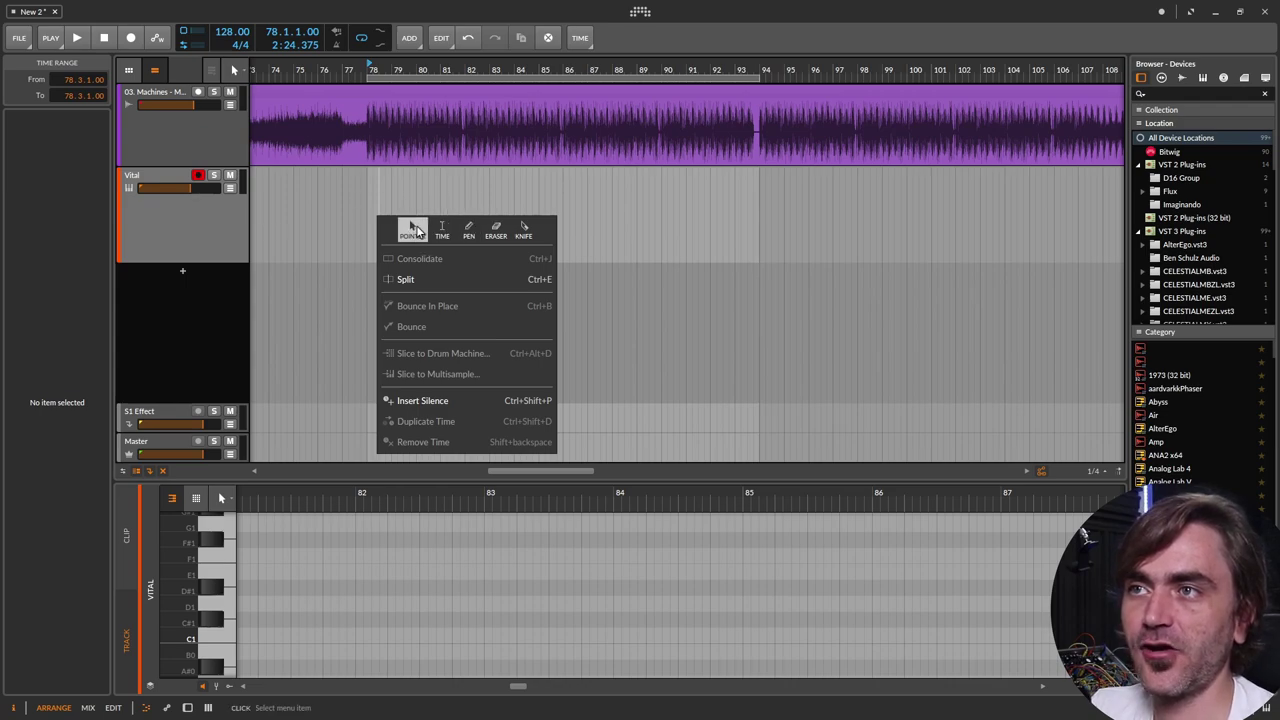
left_click(469, 229)
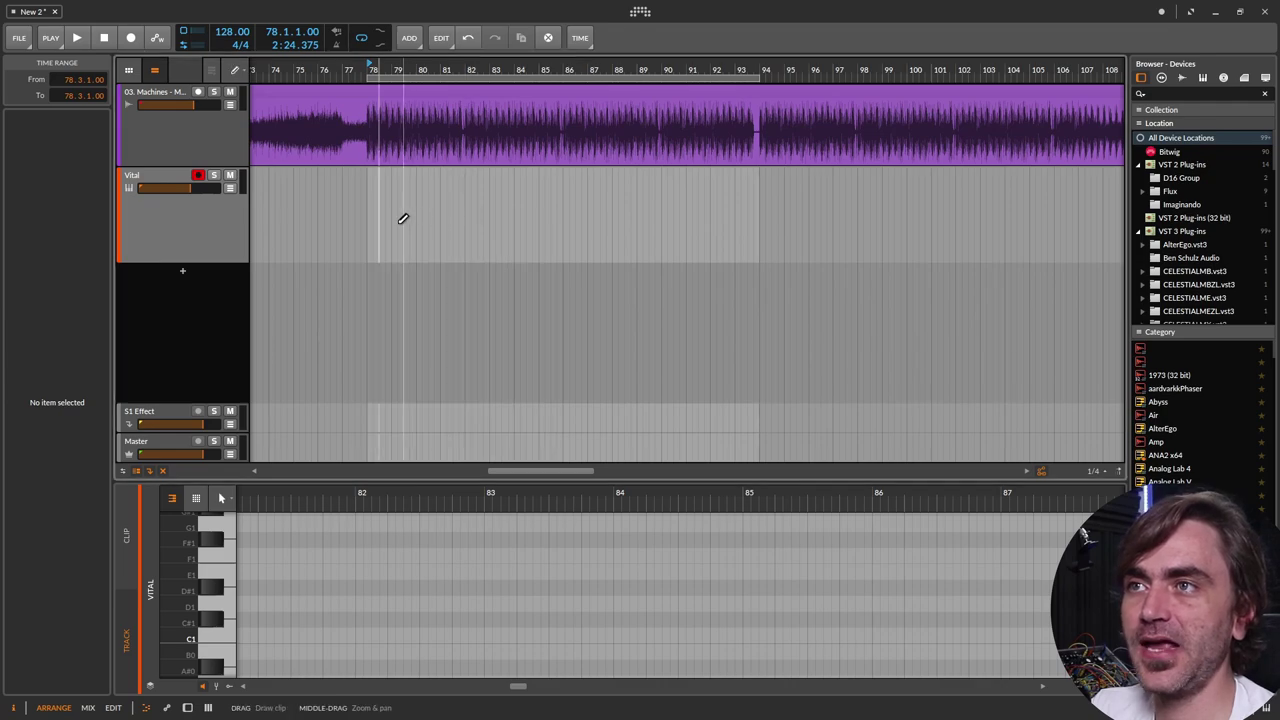
left_click_drag(371, 217, 759, 217)
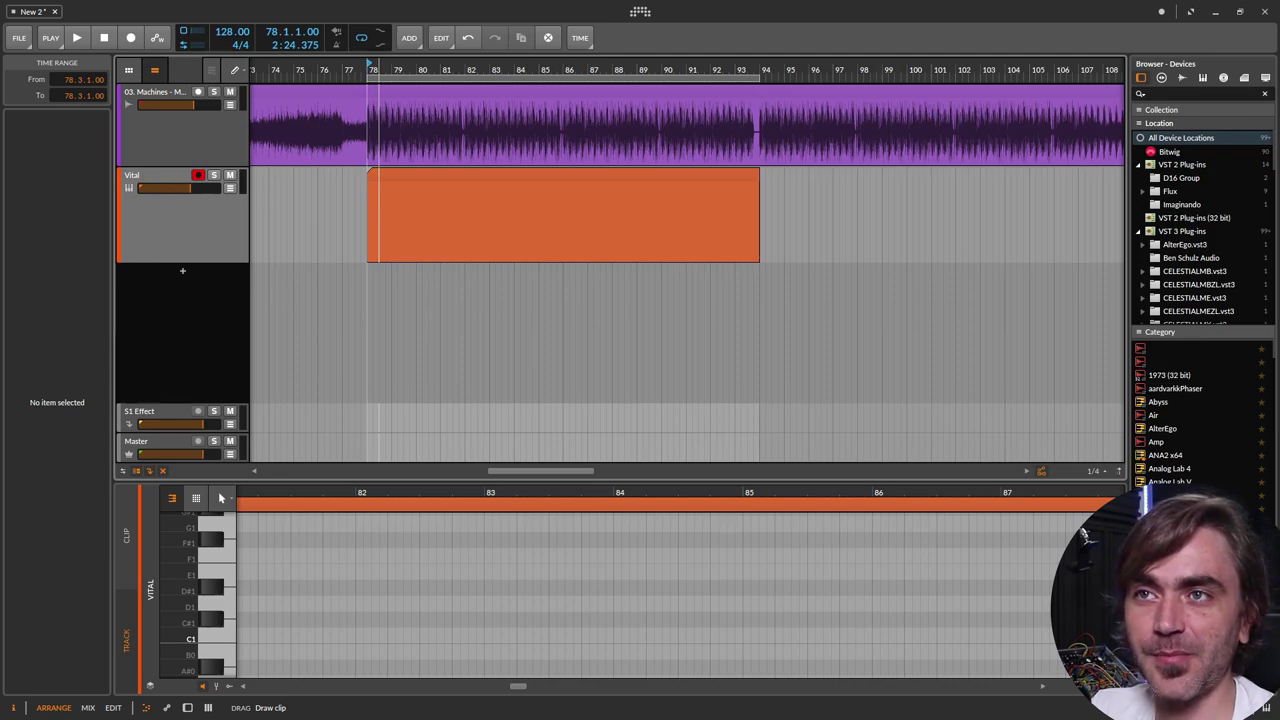
left_click_drag(759, 217, 416, 217)
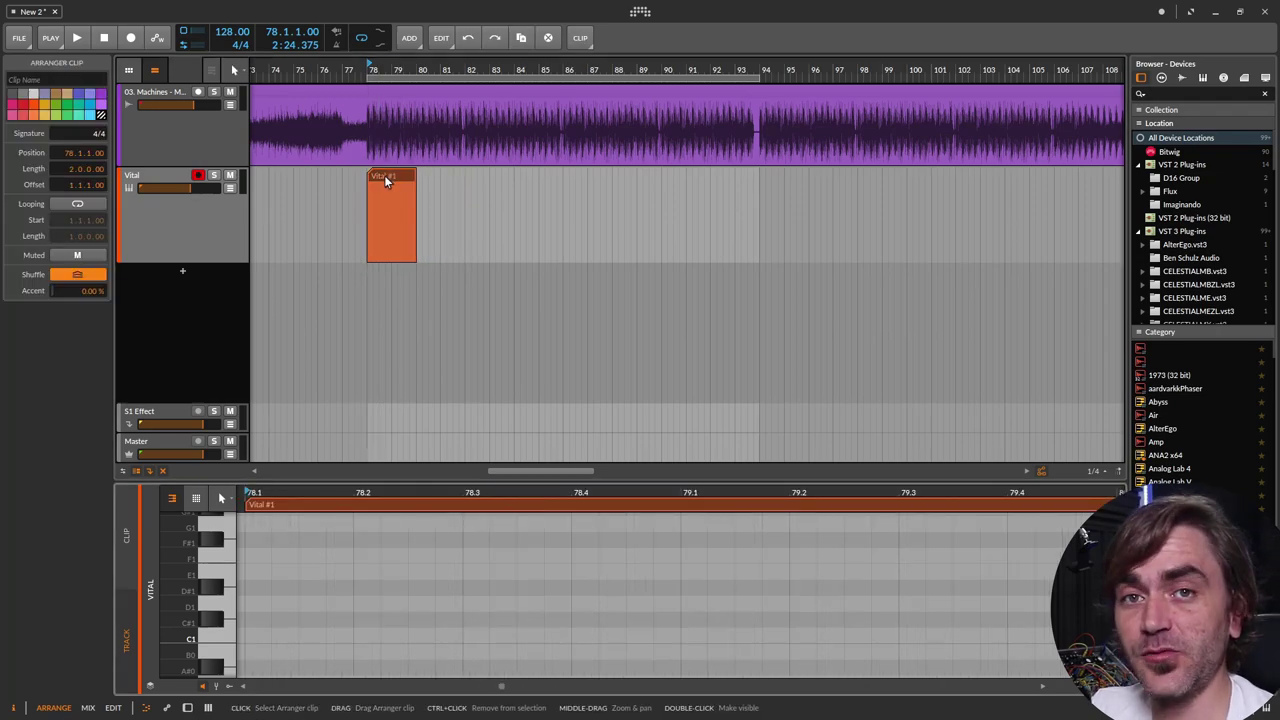
Turn on looping for the new Vital clip with a two-bar loop length, and extend the clip to 16 bars
left_click(82, 204)
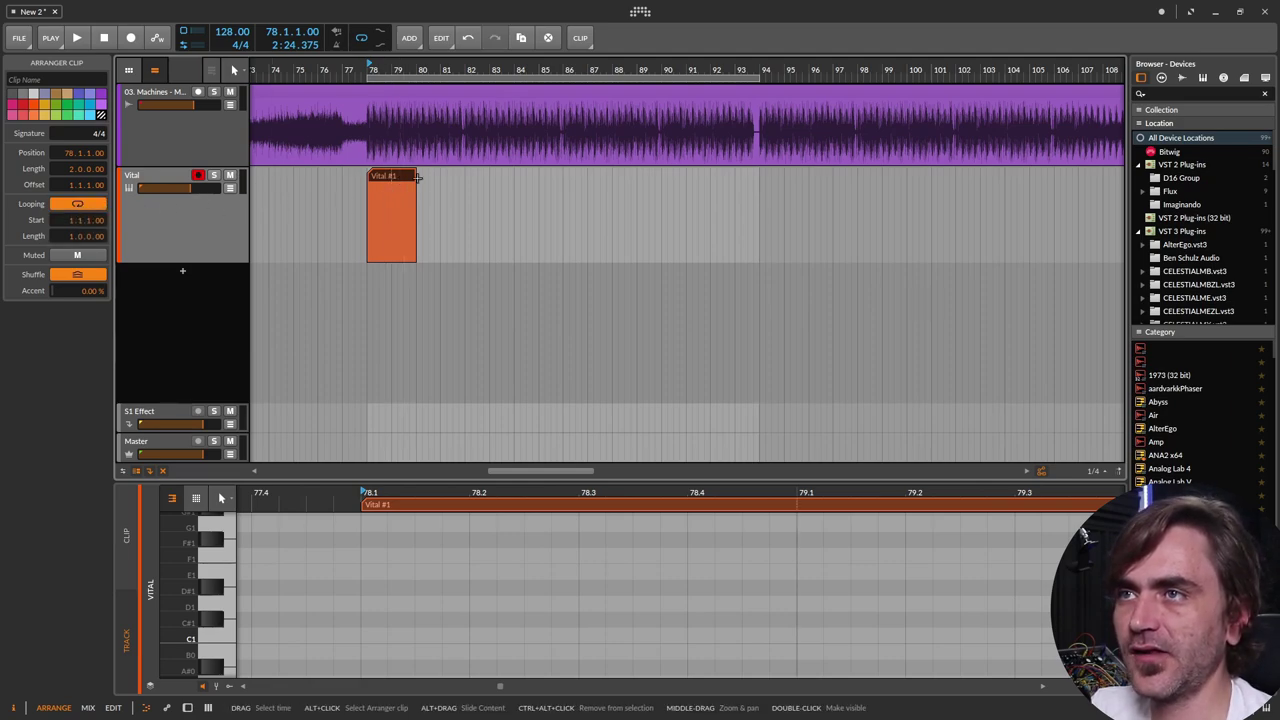
left_click_drag(70, 240, 70, 240)
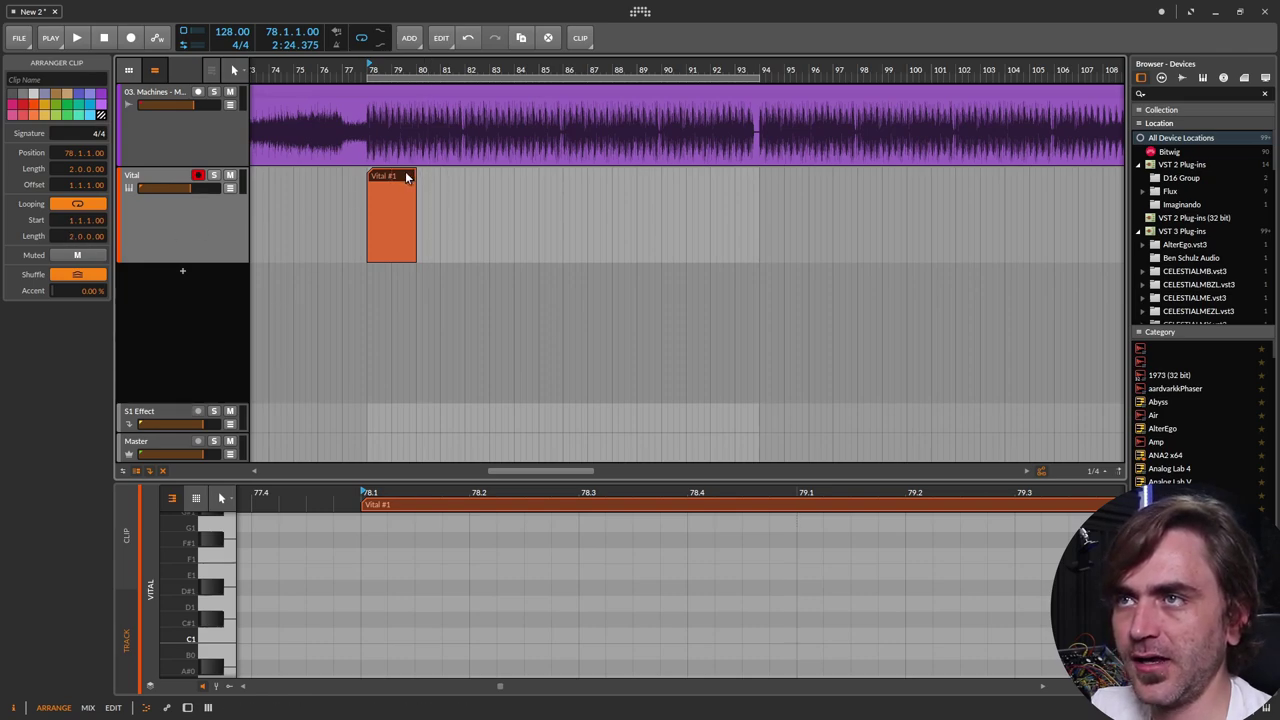
left_click_drag(413, 180, 760, 204)
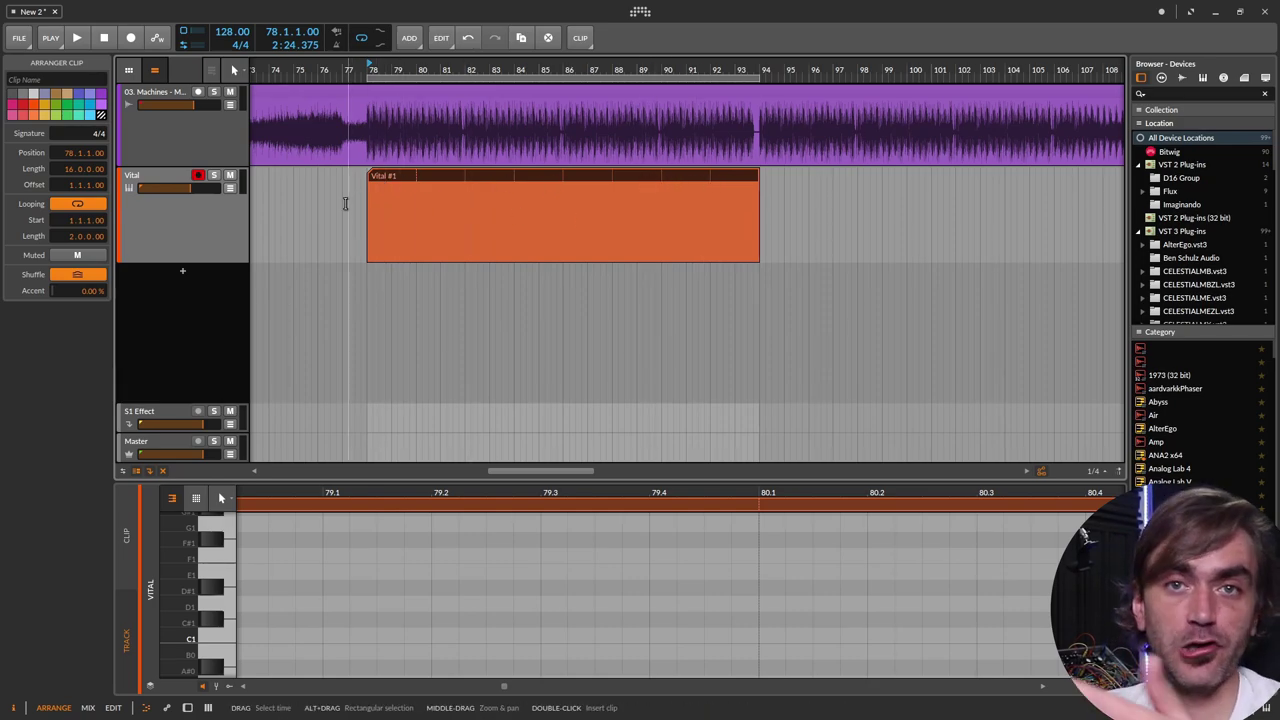
Draw D#1 notes at 78.1.1, 78.2.2 and 78.3.3, the first two three sixteenths long and the third one sixteenth
left_click_drag(246, 603, 531, 626)
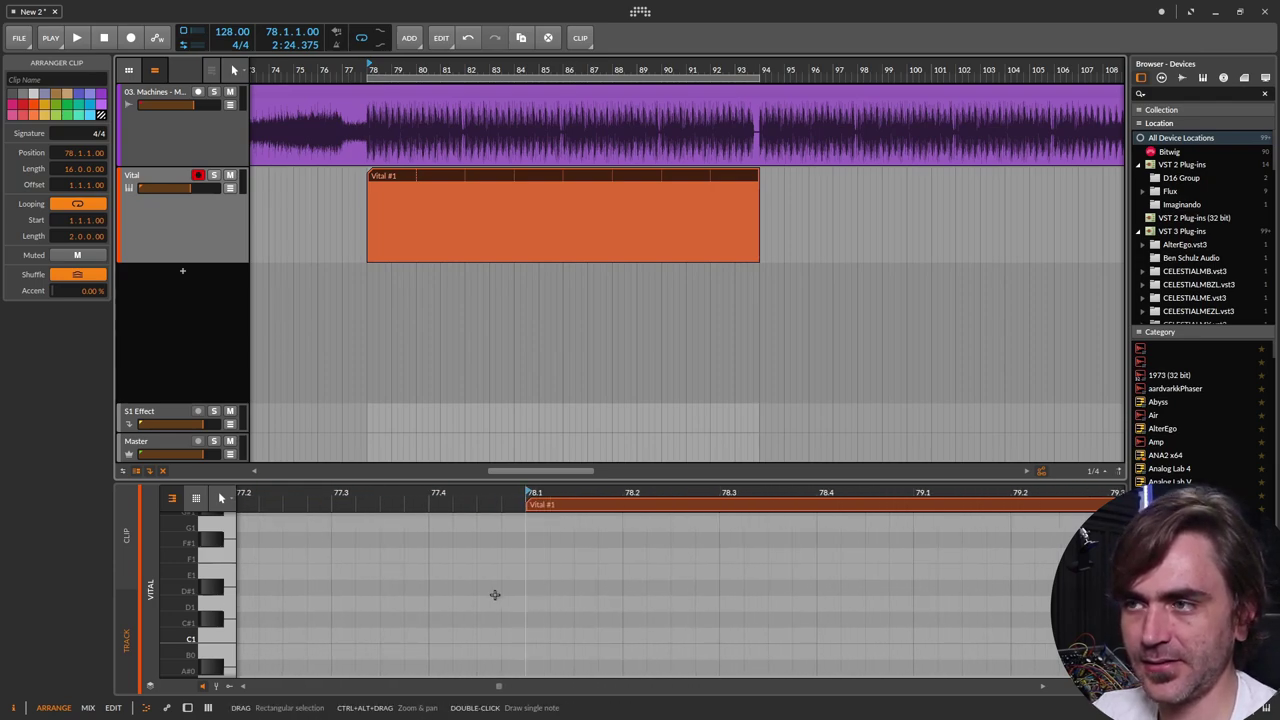
left_click_drag(314, 591, 486, 603)
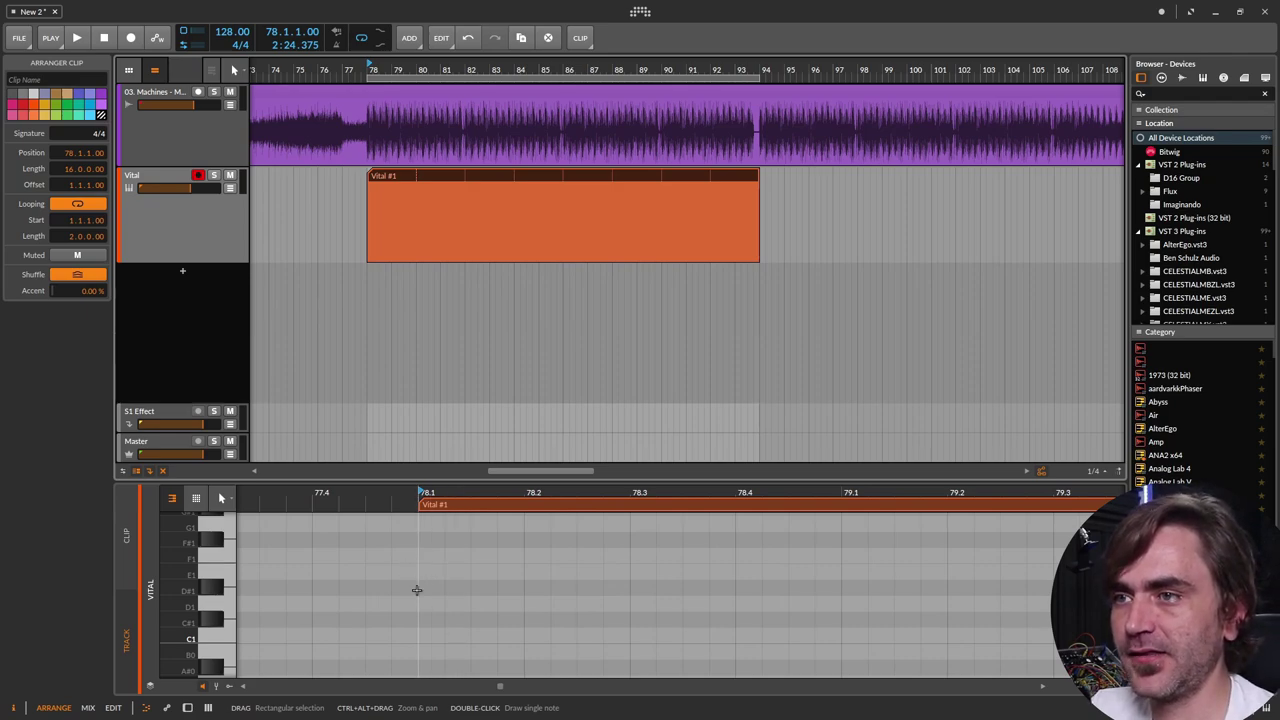
double_click(430, 583)
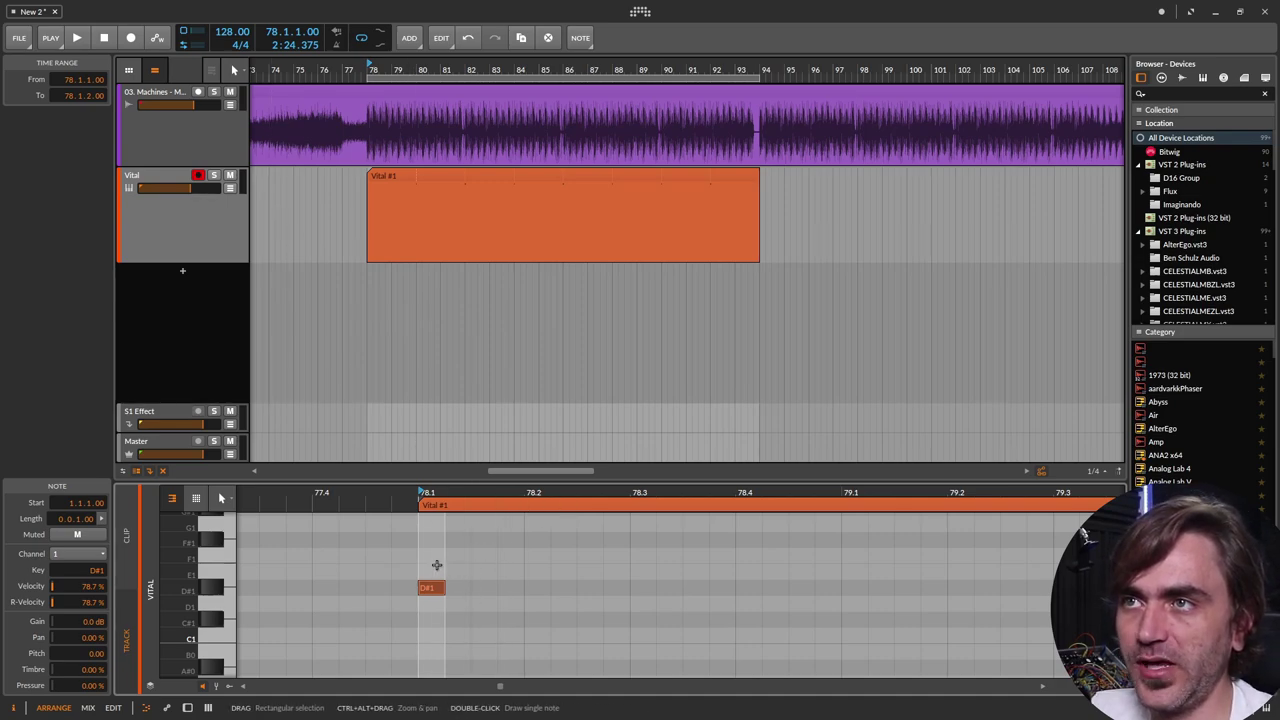
left_click_drag(444, 588, 497, 591)
left_click(560, 593)
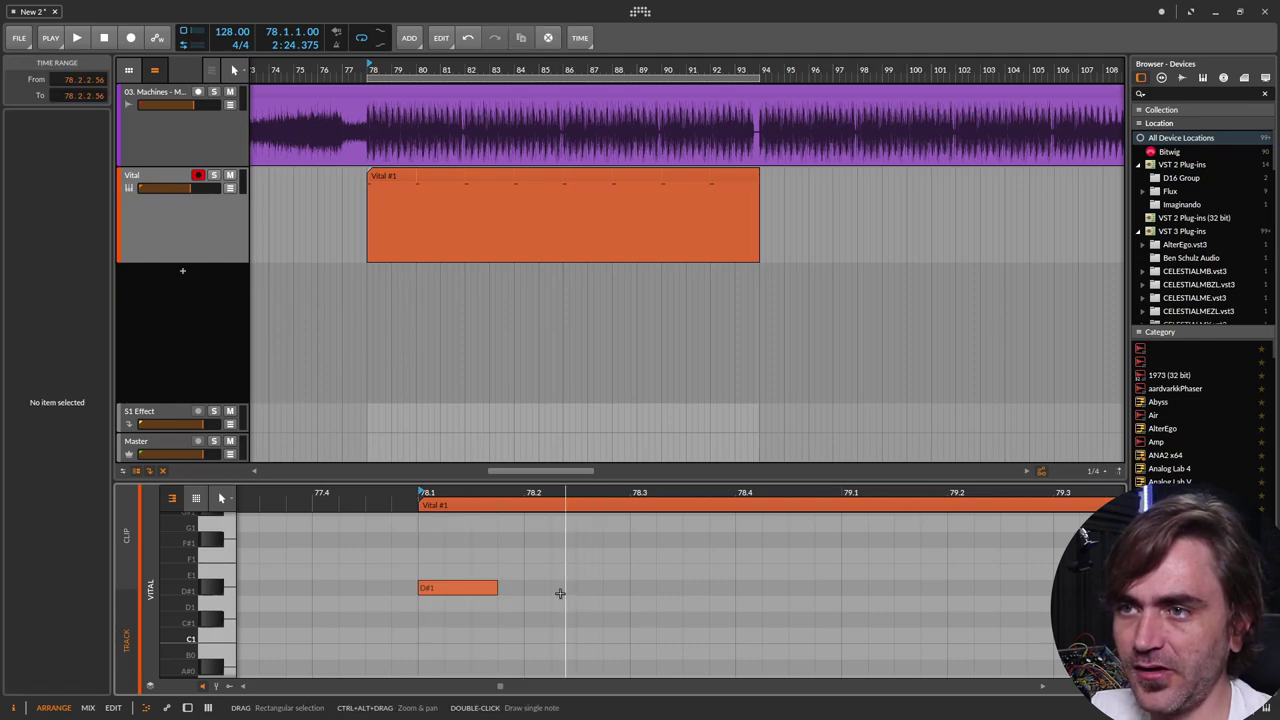
double_click(560, 593)
left_click(696, 588)
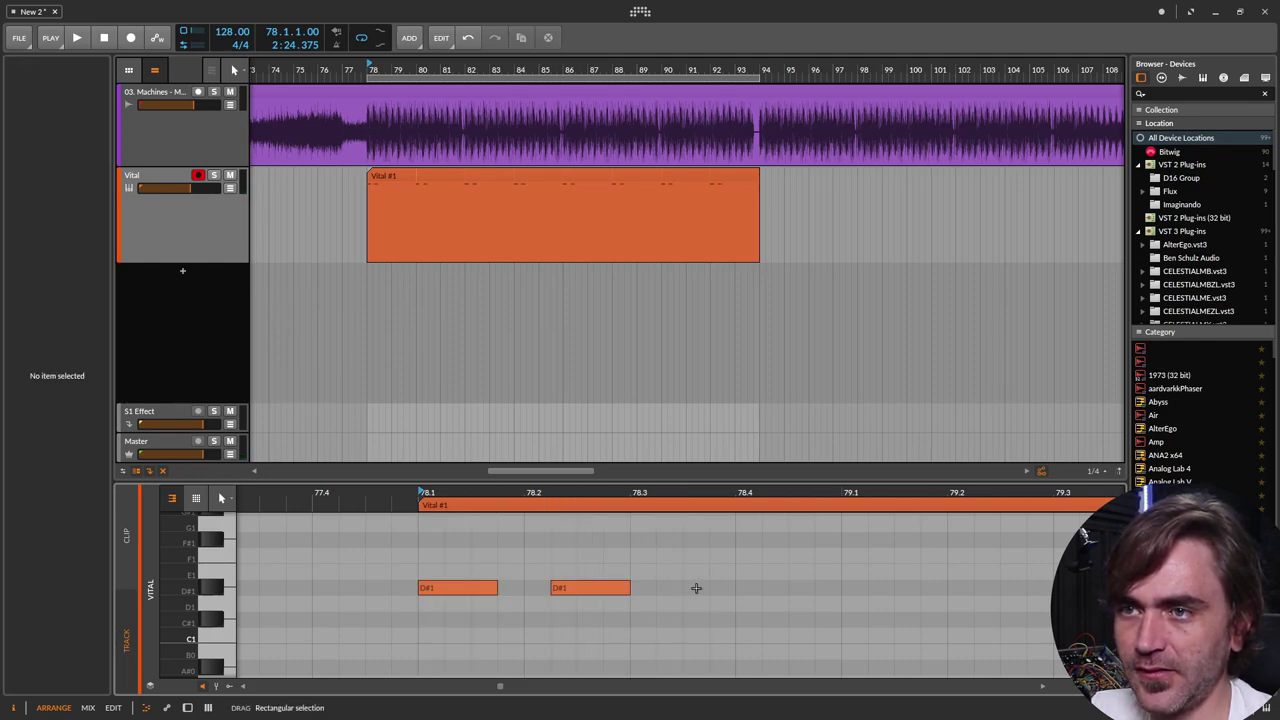
double_click(696, 588)
left_click_drag(752, 588, 709, 586)
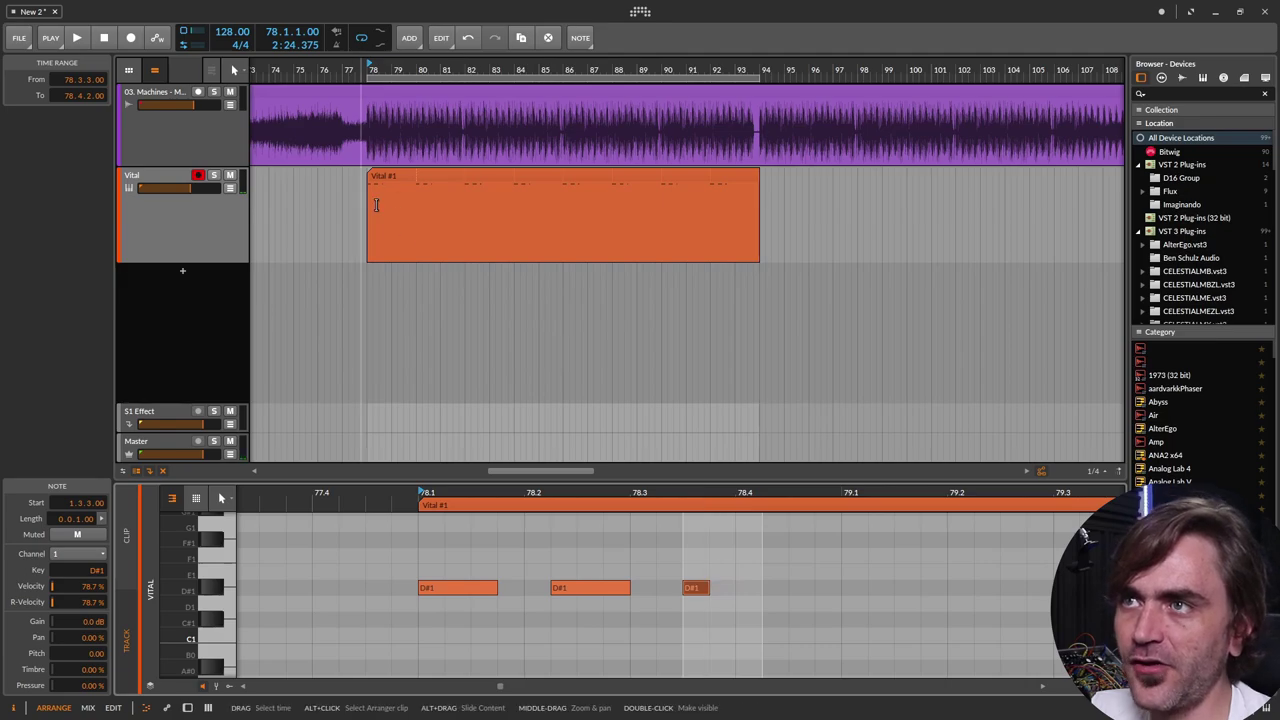
Examine how the looped notes repeat across the 16-bar Vital clip, with the track's height reduced
scroll(382, 189, "up", 2)
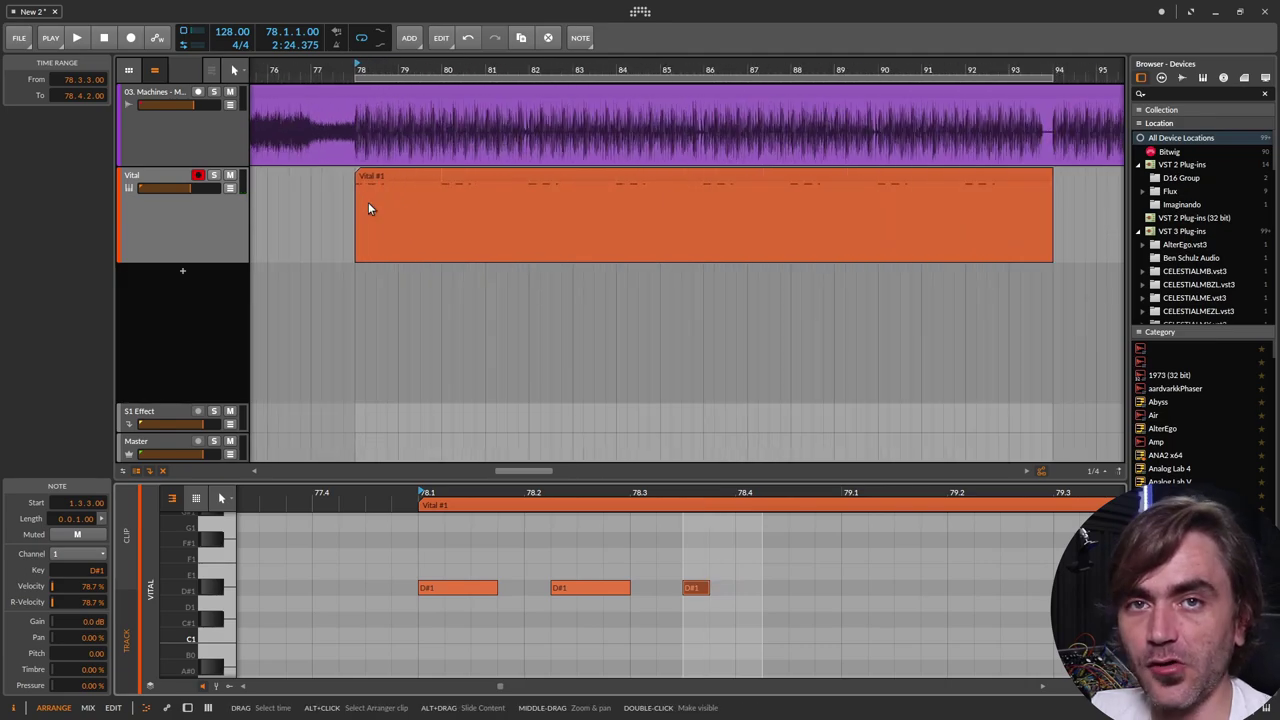
scroll(368, 208, "up", 1)
left_click_drag(201, 265, 243, 212)
scroll(470, 177, "up", 2)
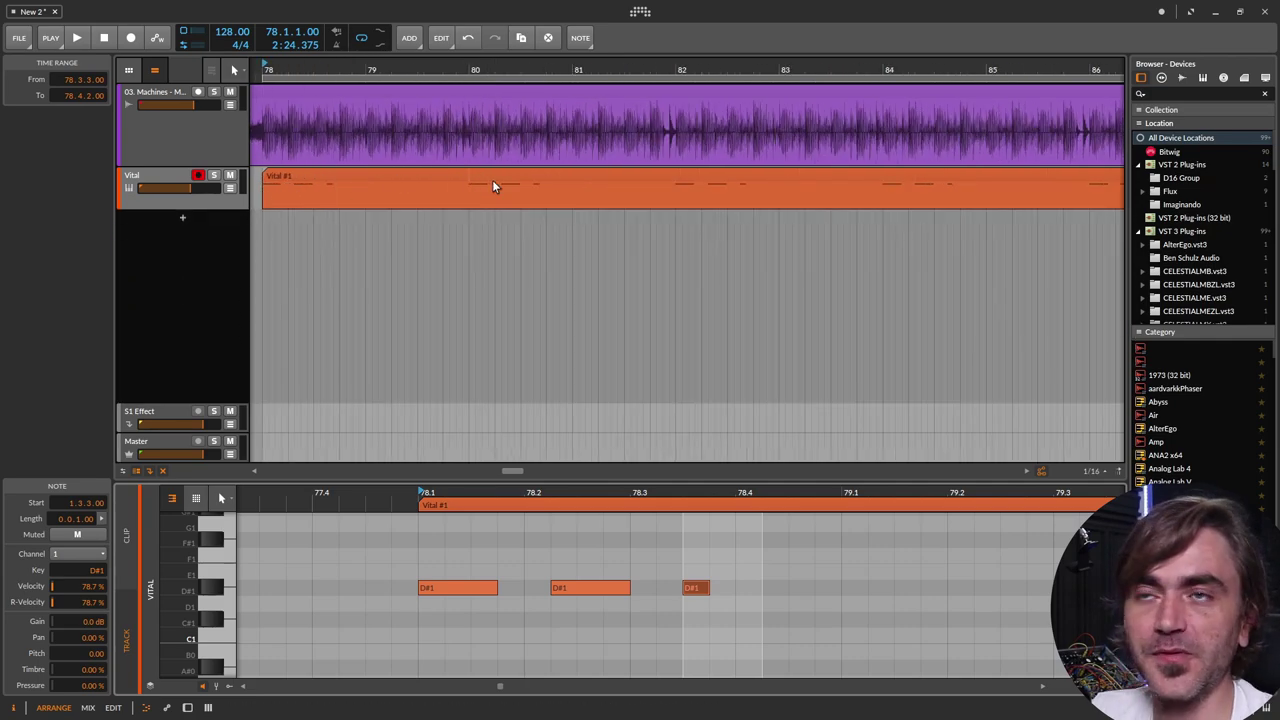
scroll(500, 190, "down", 4)
scroll(520, 200, "right", 2)
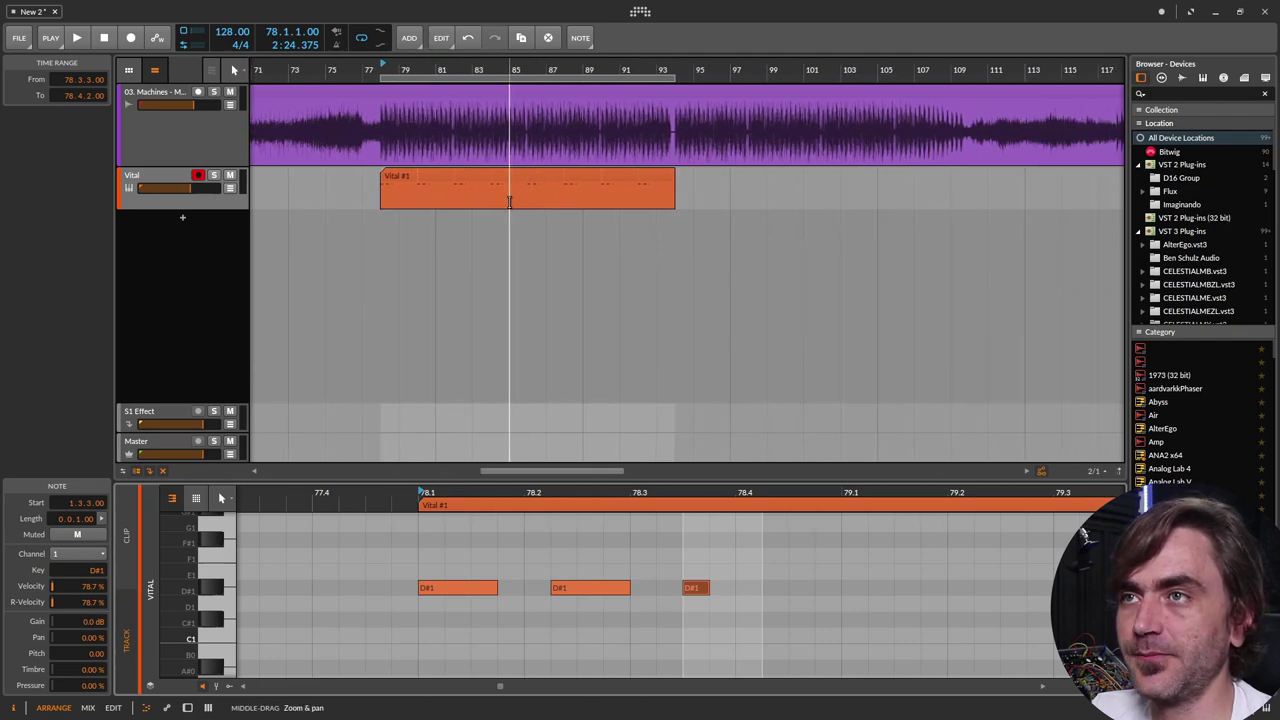
scroll(523, 274, "up", 3)
scroll(443, 251, "down", 2)
scroll(479, 242, "up", 2)
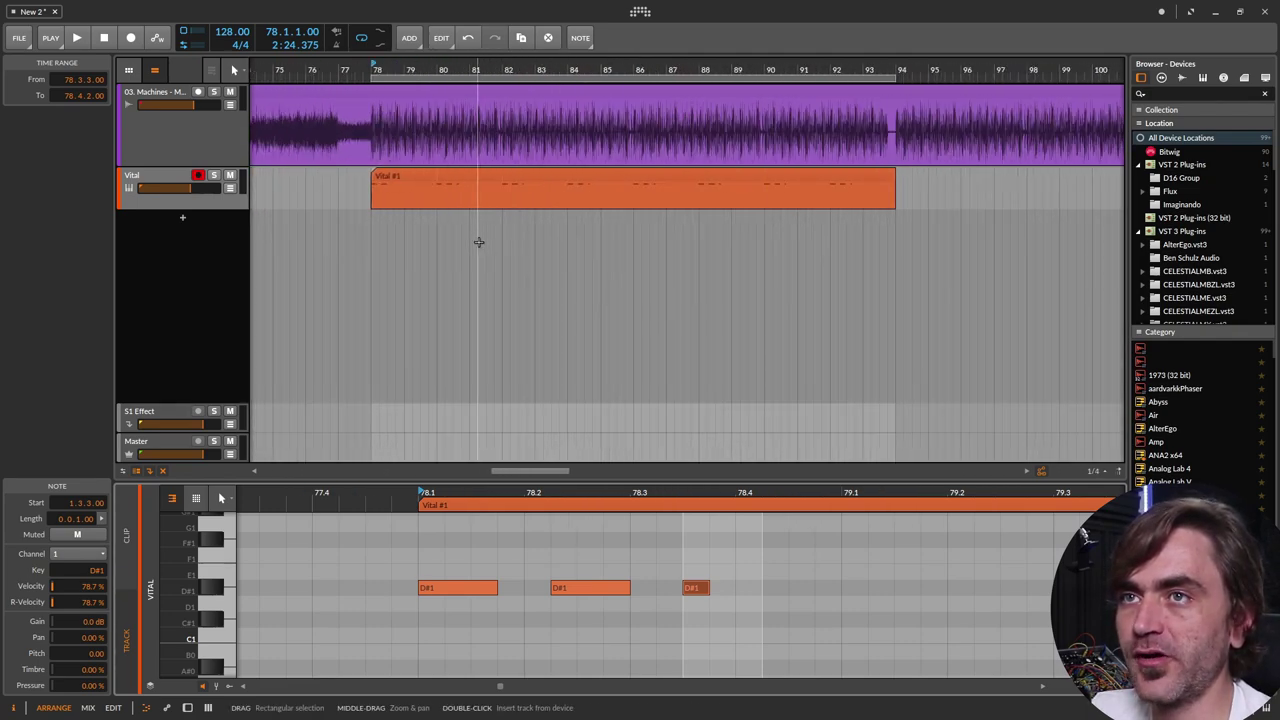
Try solo and mute on the Vital track, switching each off again, and make the track slightly taller
left_click(213, 176)
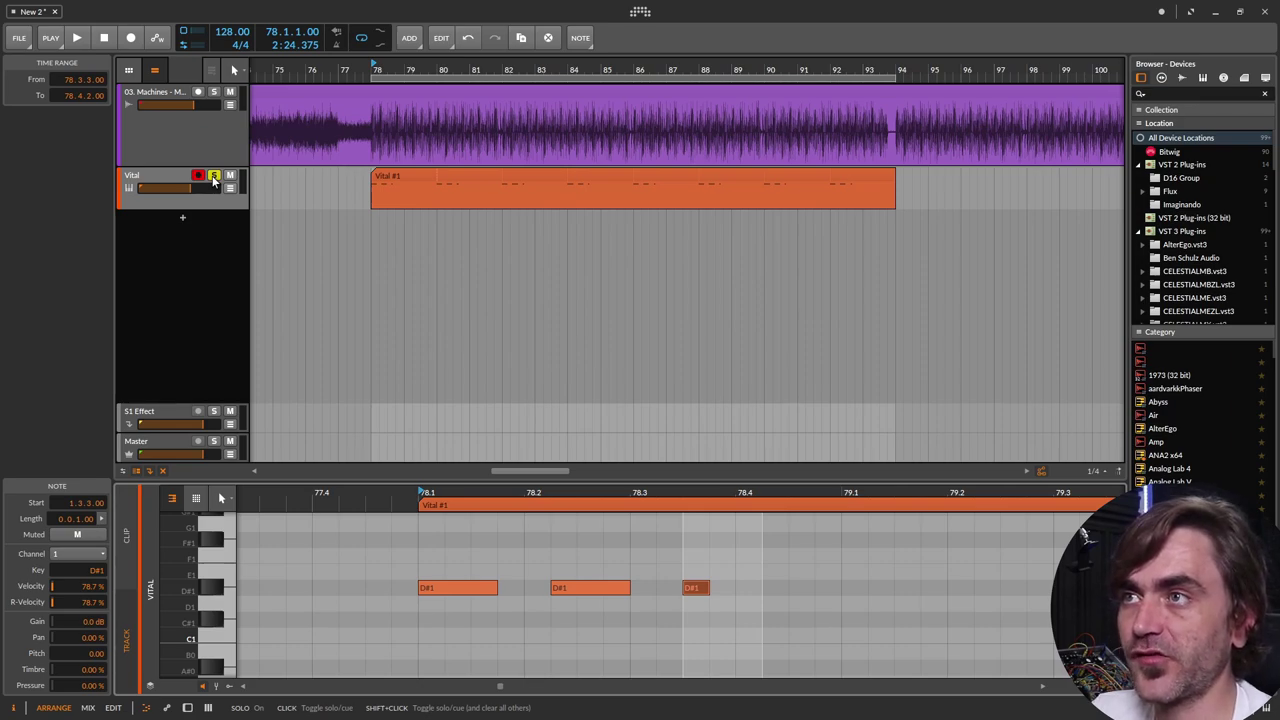
left_click(213, 177)
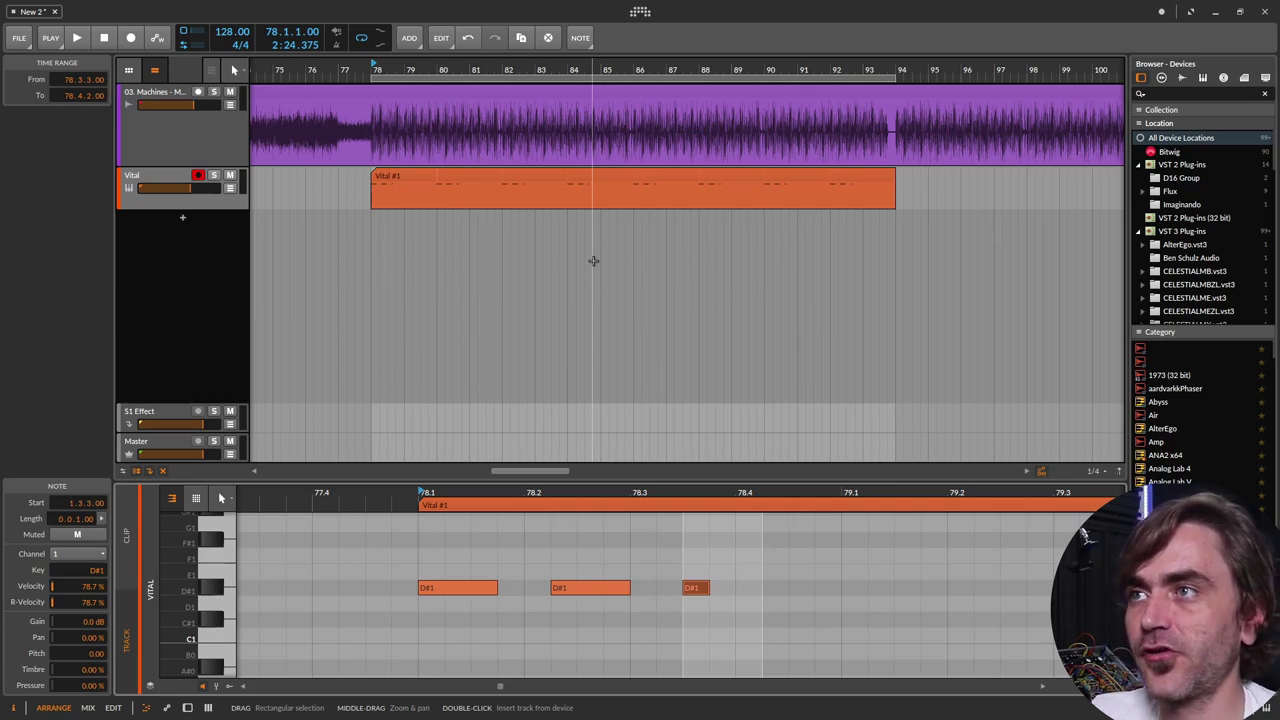
left_click(213, 175)
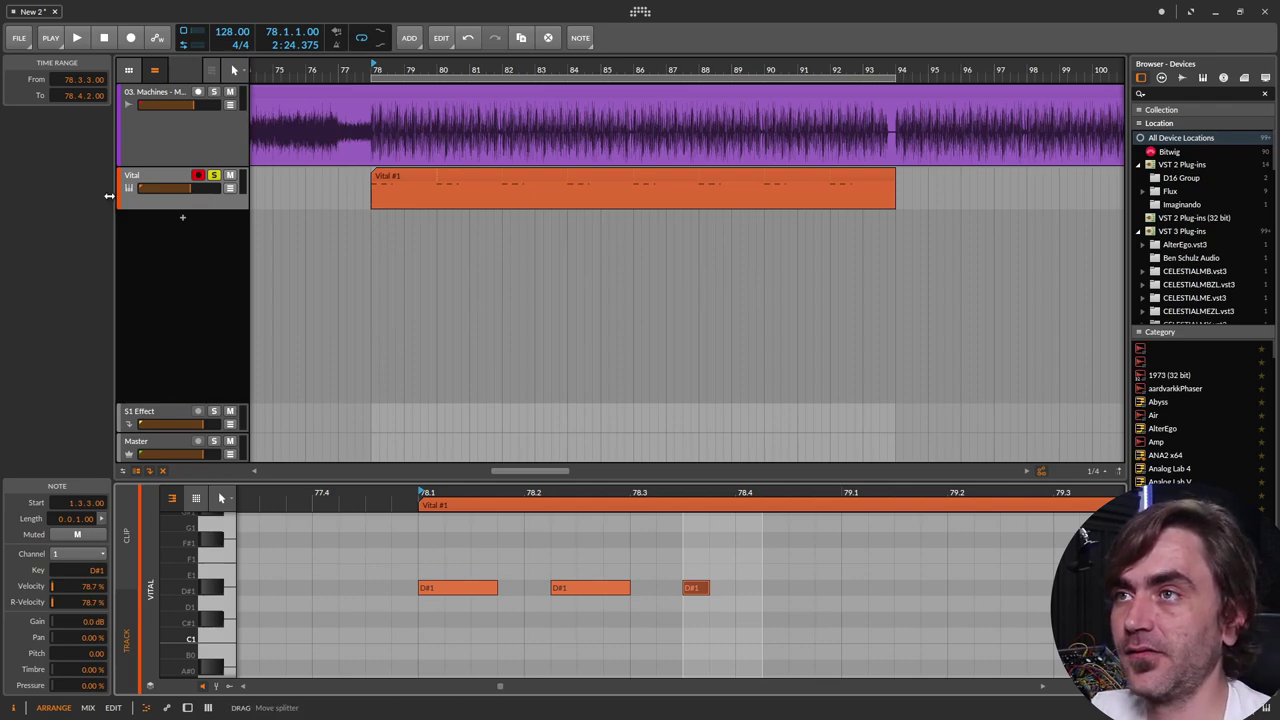
left_click_drag(191, 209, 184, 237)
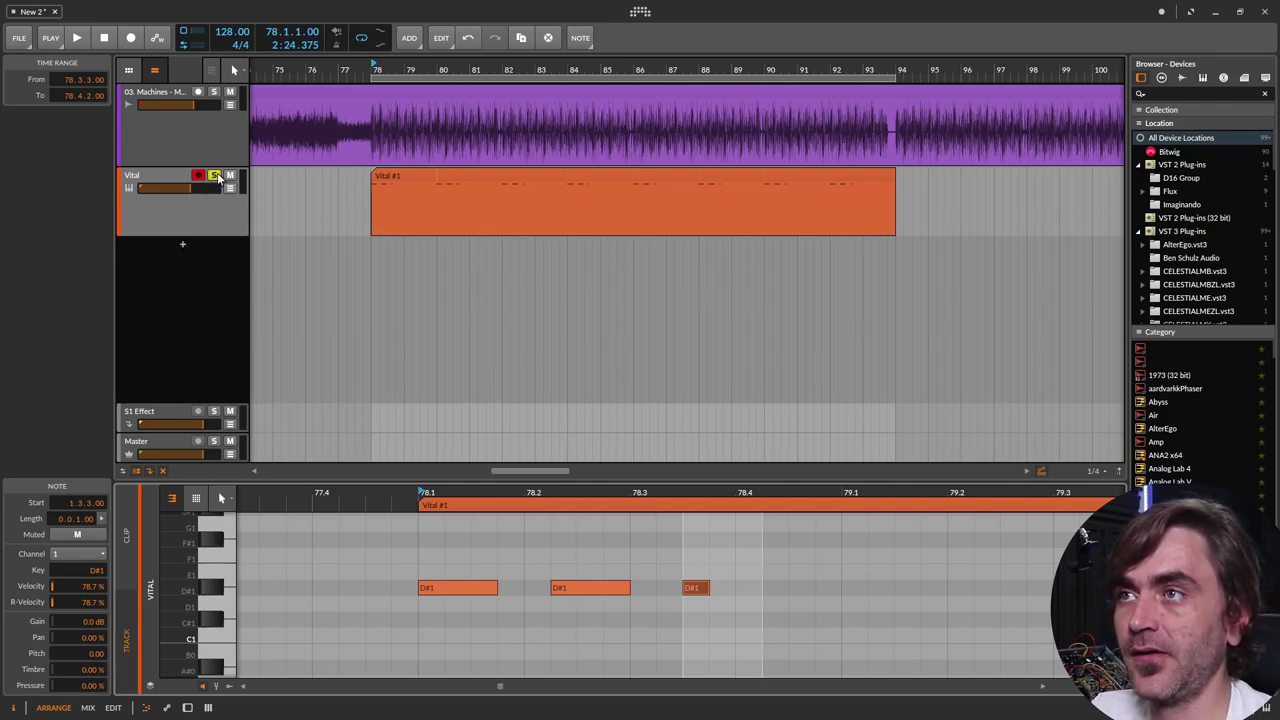
left_click(213, 175)
left_click(229, 176)
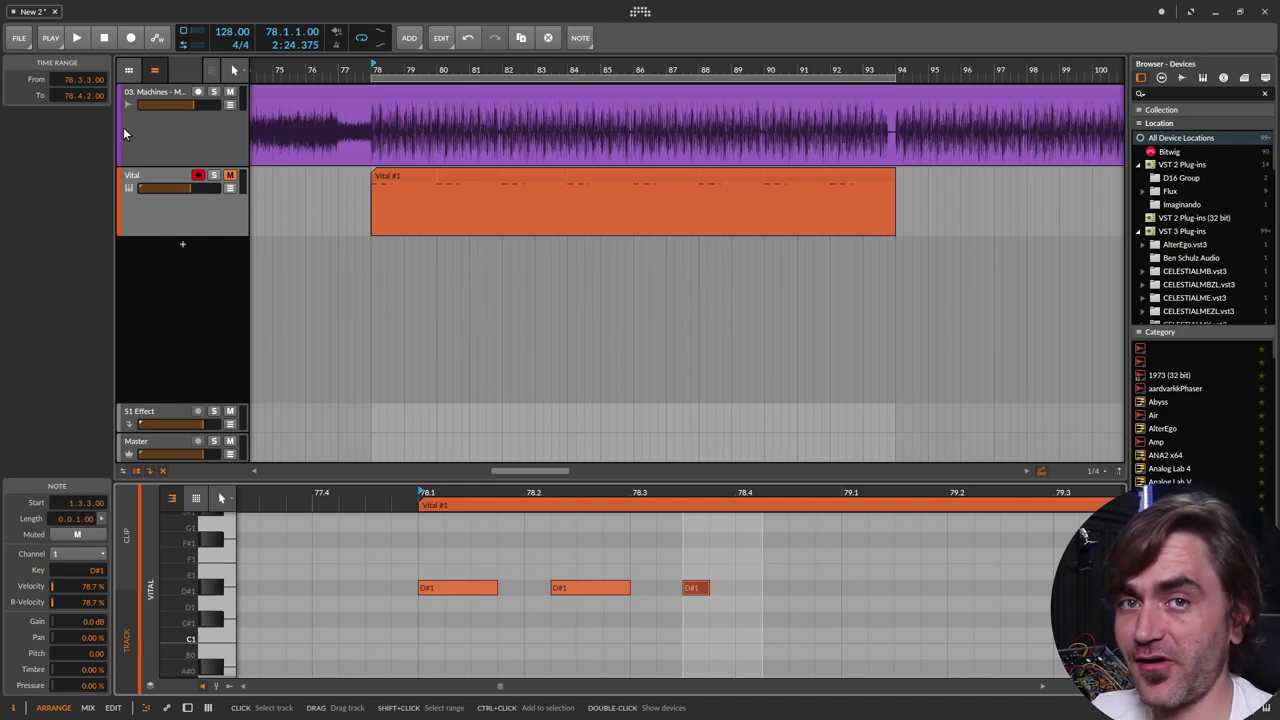
left_click(230, 176)
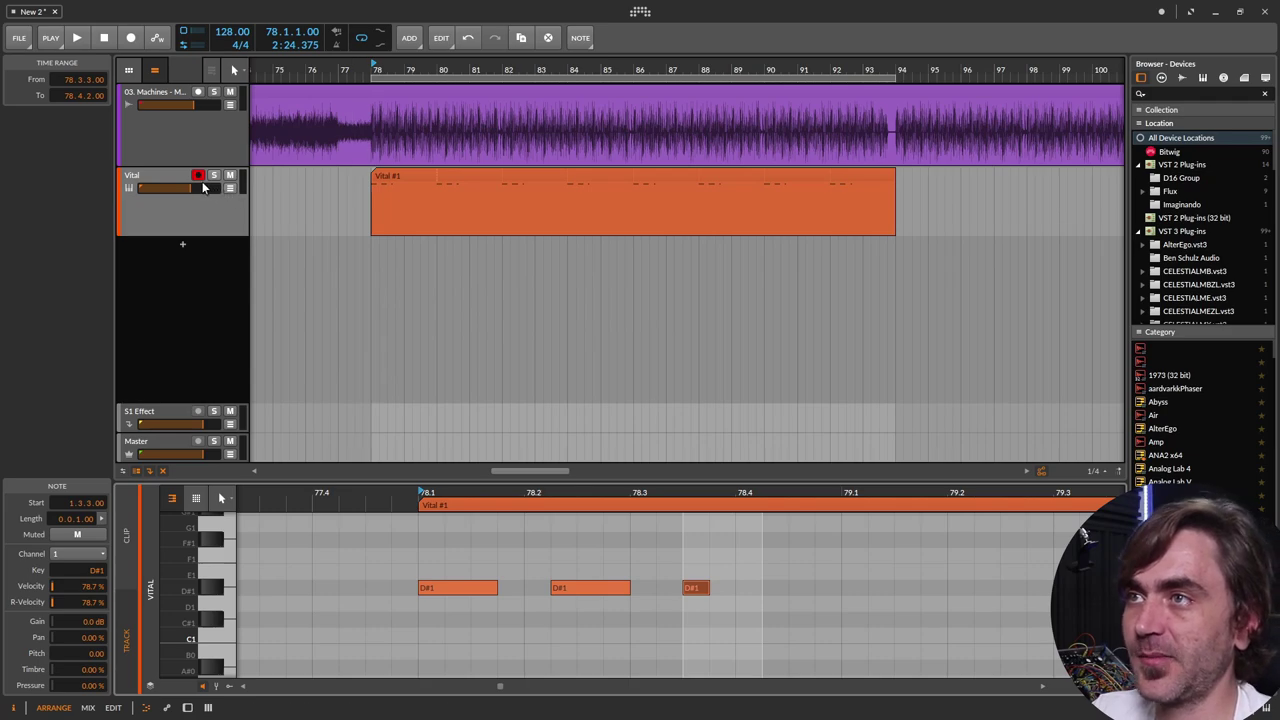
Solo the Vital track, and select and deselect the three D#1 notes in the clip's first bar
key("s")
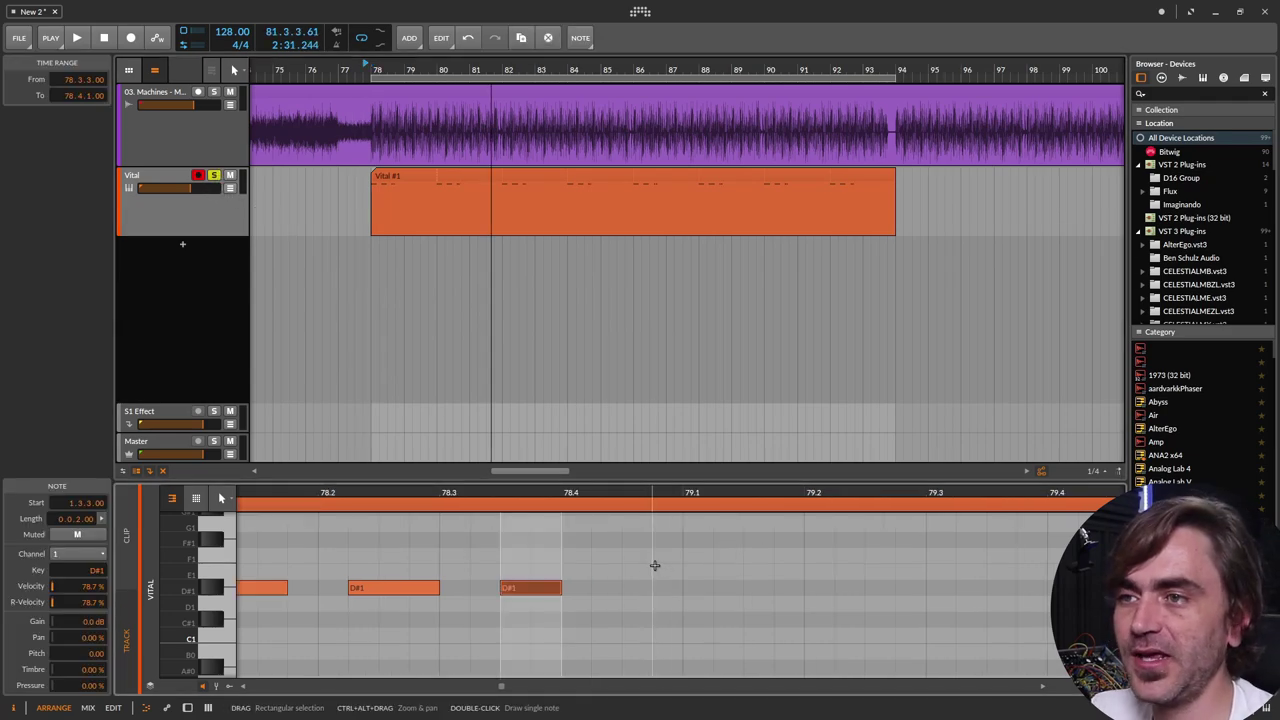
scroll(651, 577, "down", 1)
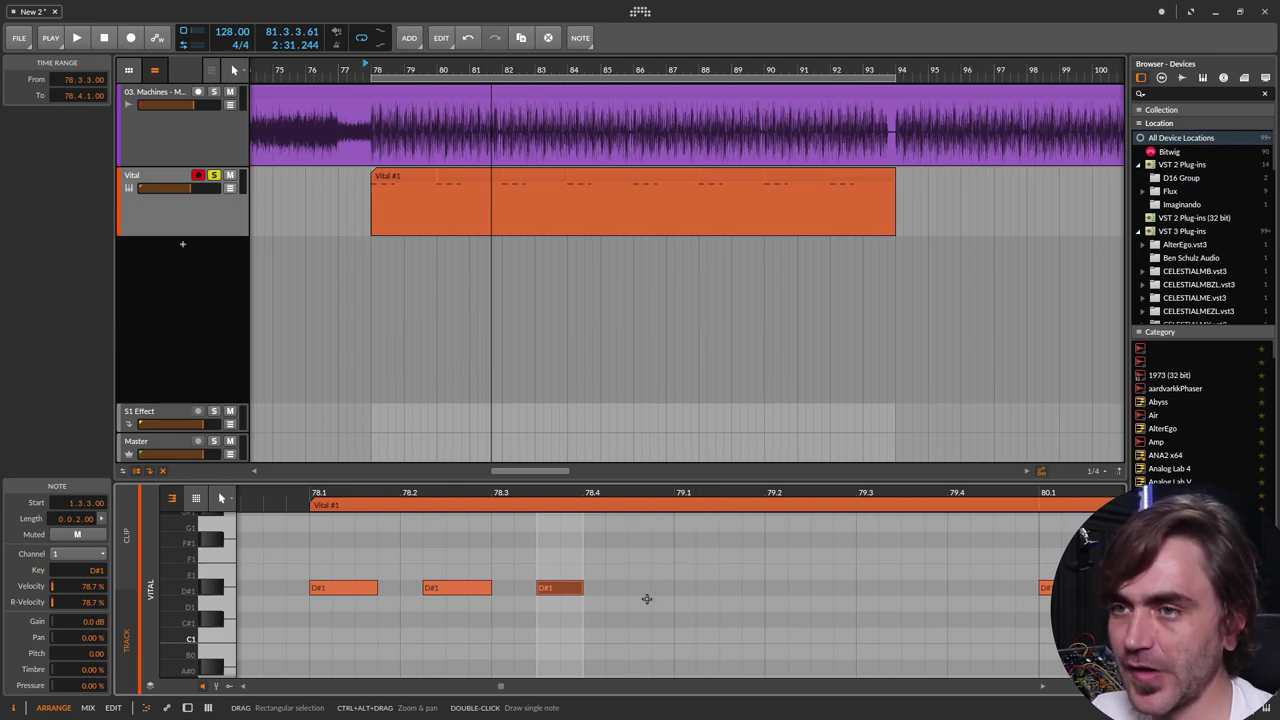
left_click_drag(401, 596, 358, 551)
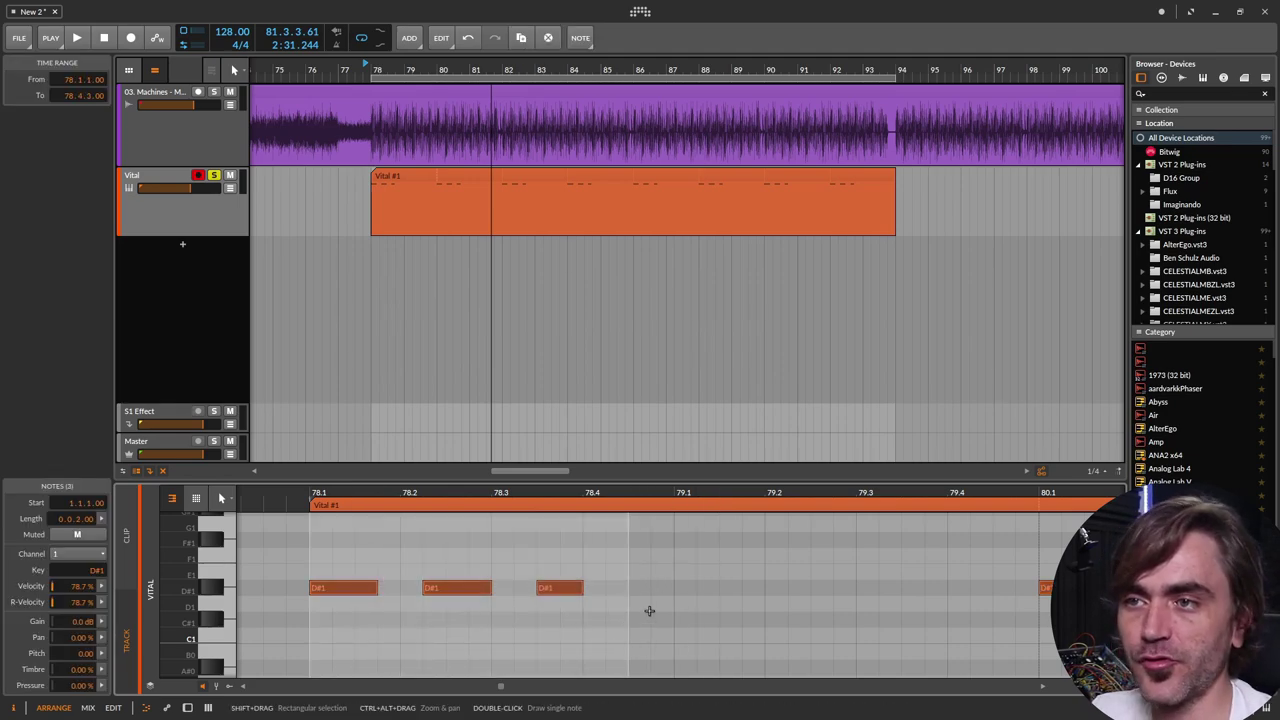
left_click(652, 604)
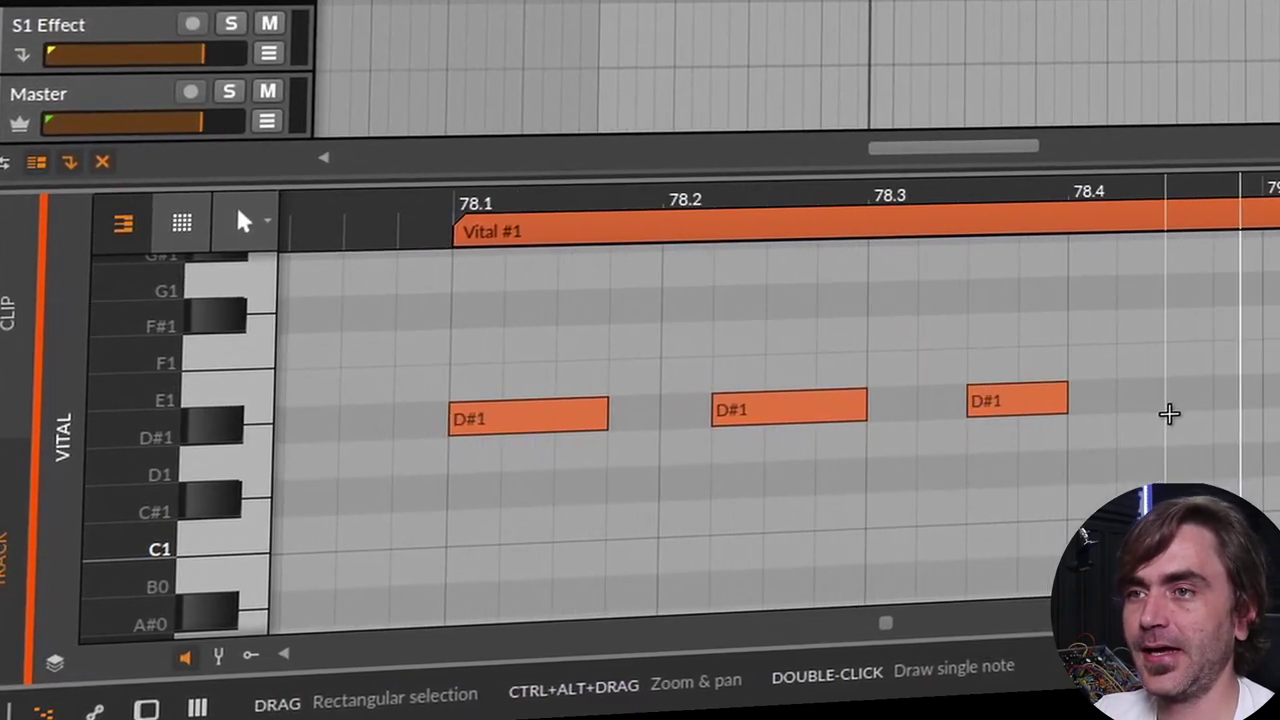
Select the third and first D#1 notes in turn to hear them, and audition D#3 on the note editor's keyboard
left_click(1008, 412)
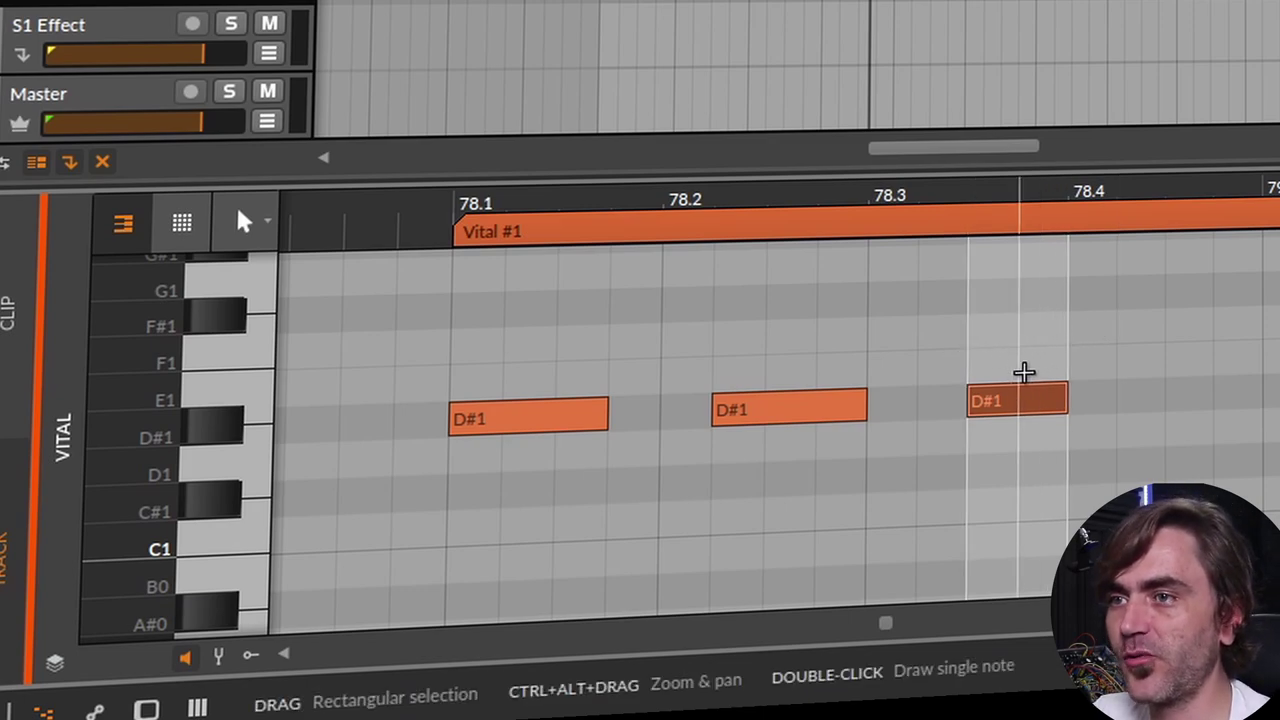
scroll(1023, 372, "up", 3)
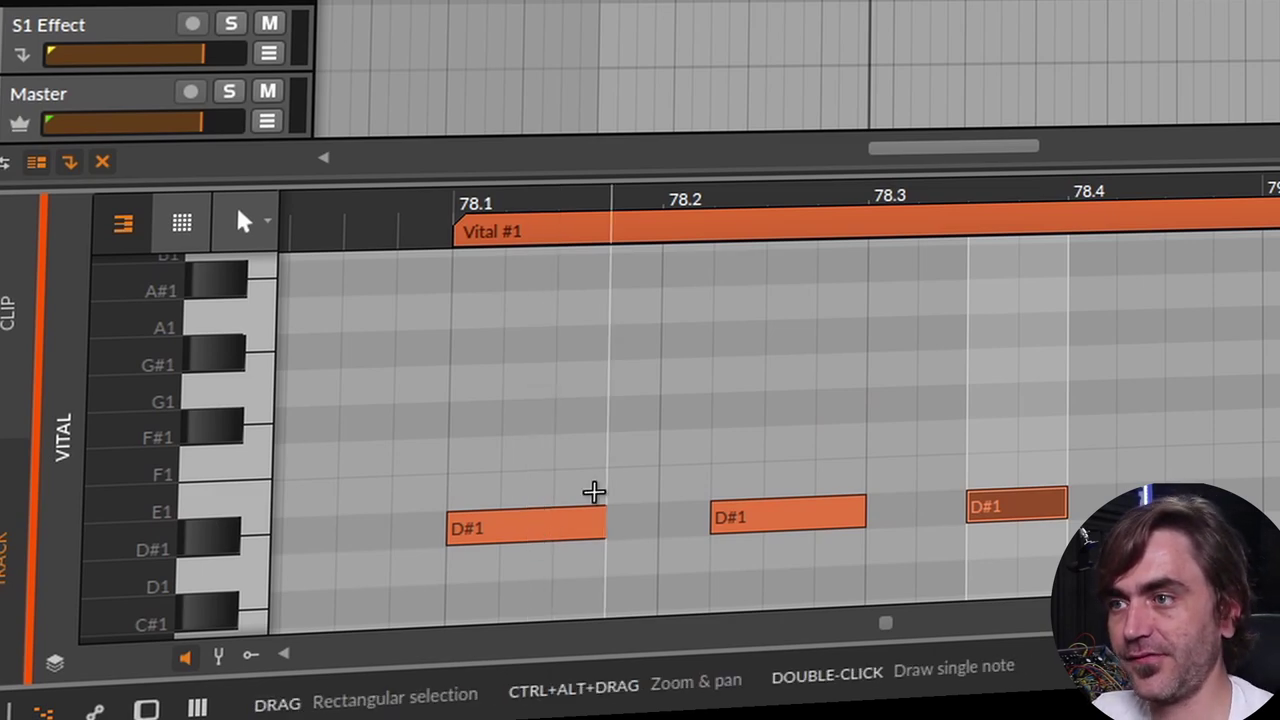
left_click(478, 538)
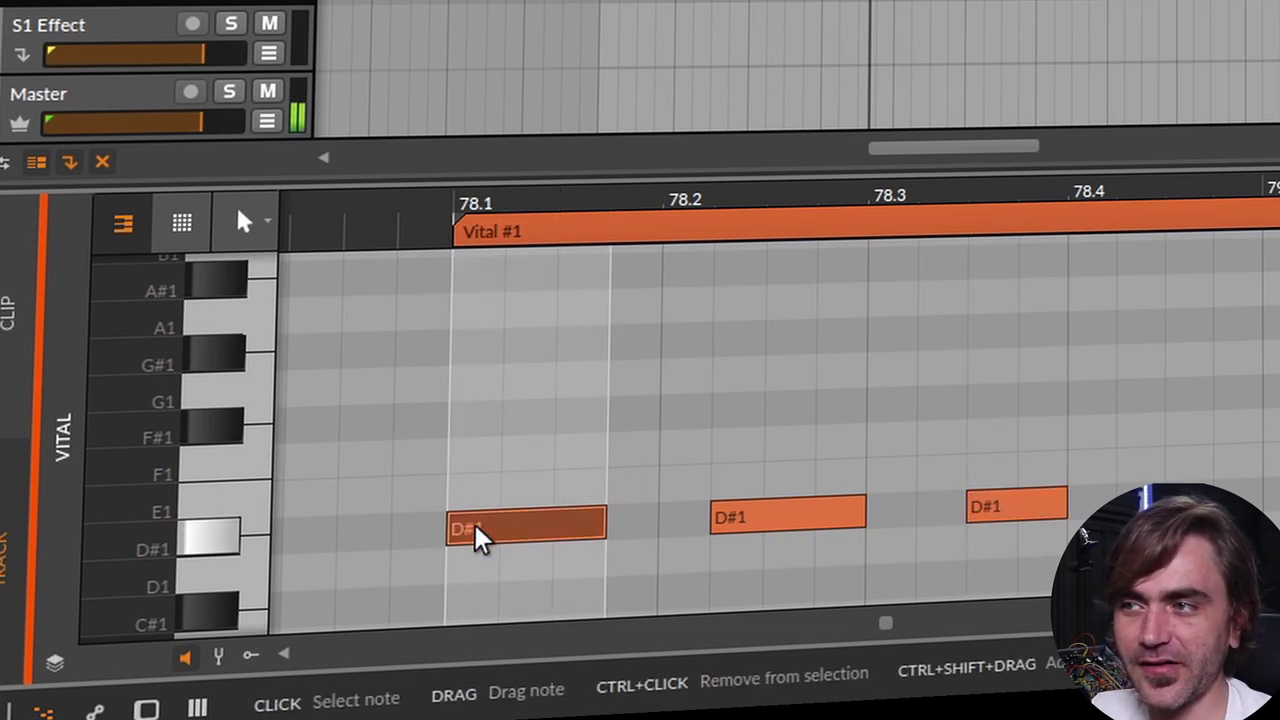
scroll(495, 490, "up", 1)
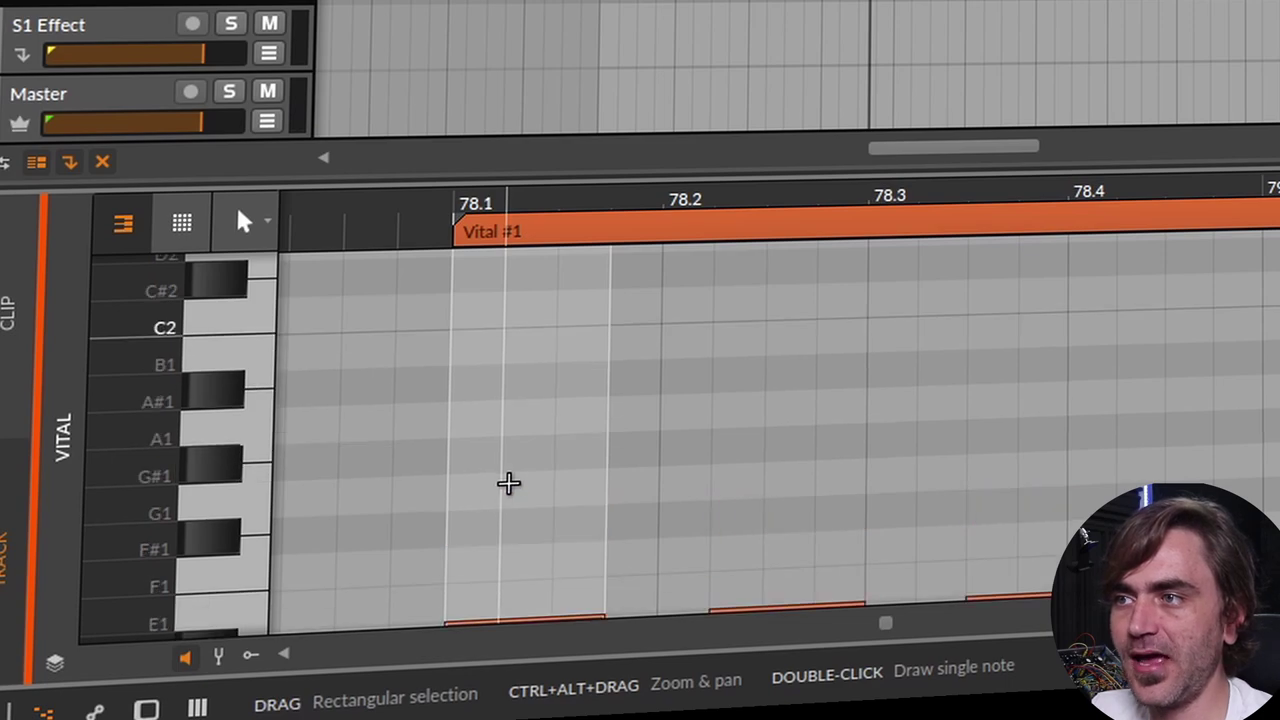
scroll(480, 370, "up", 1)
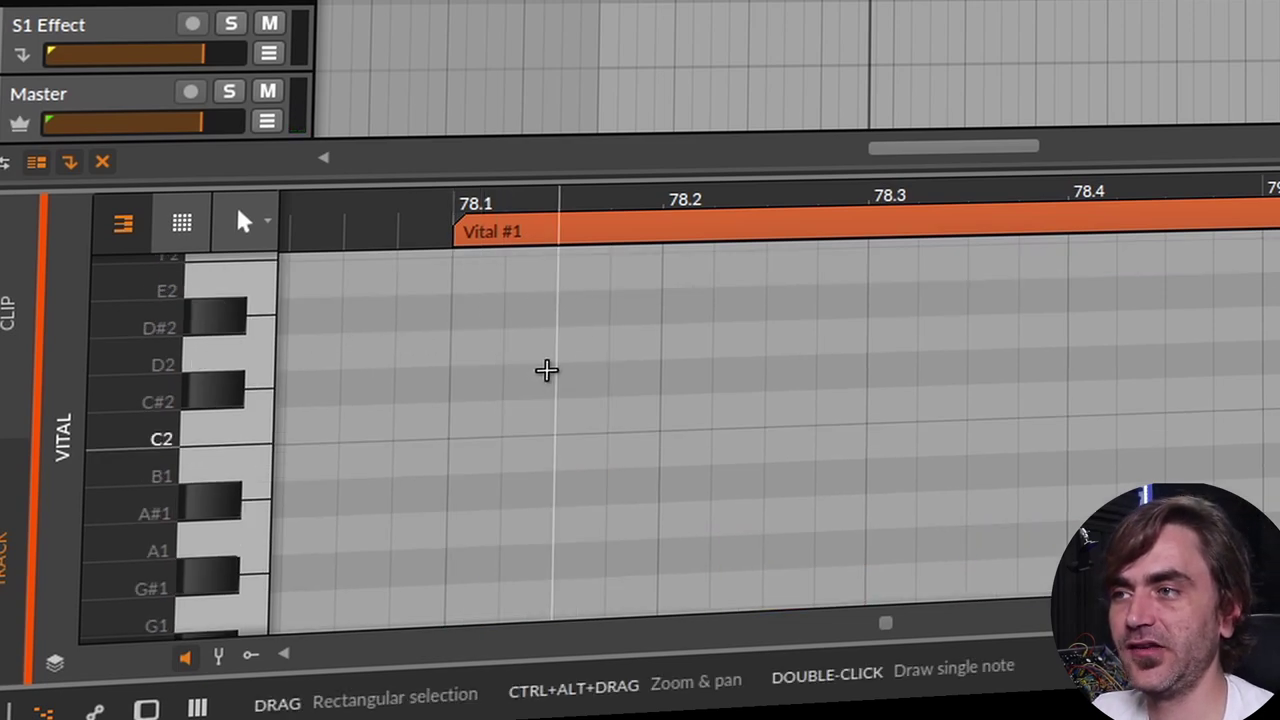
scroll(411, 383, "up", 2)
scroll(331, 386, "up", 2)
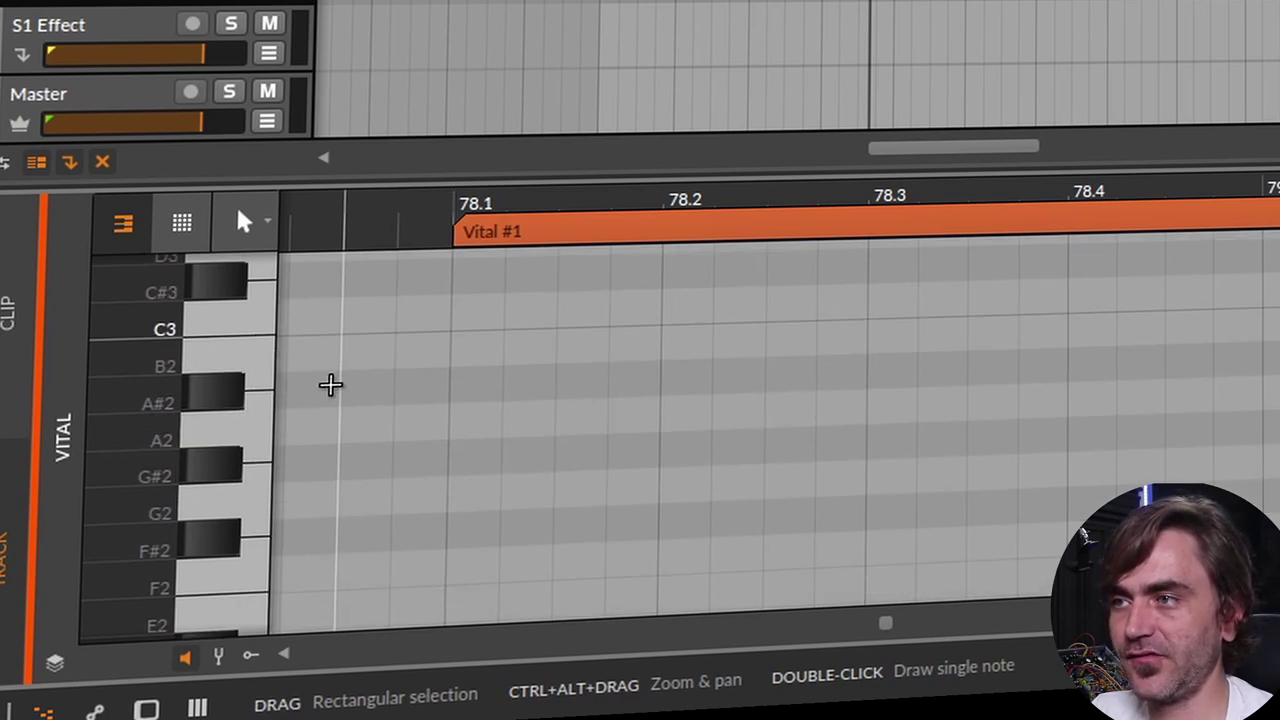
left_click(208, 330)
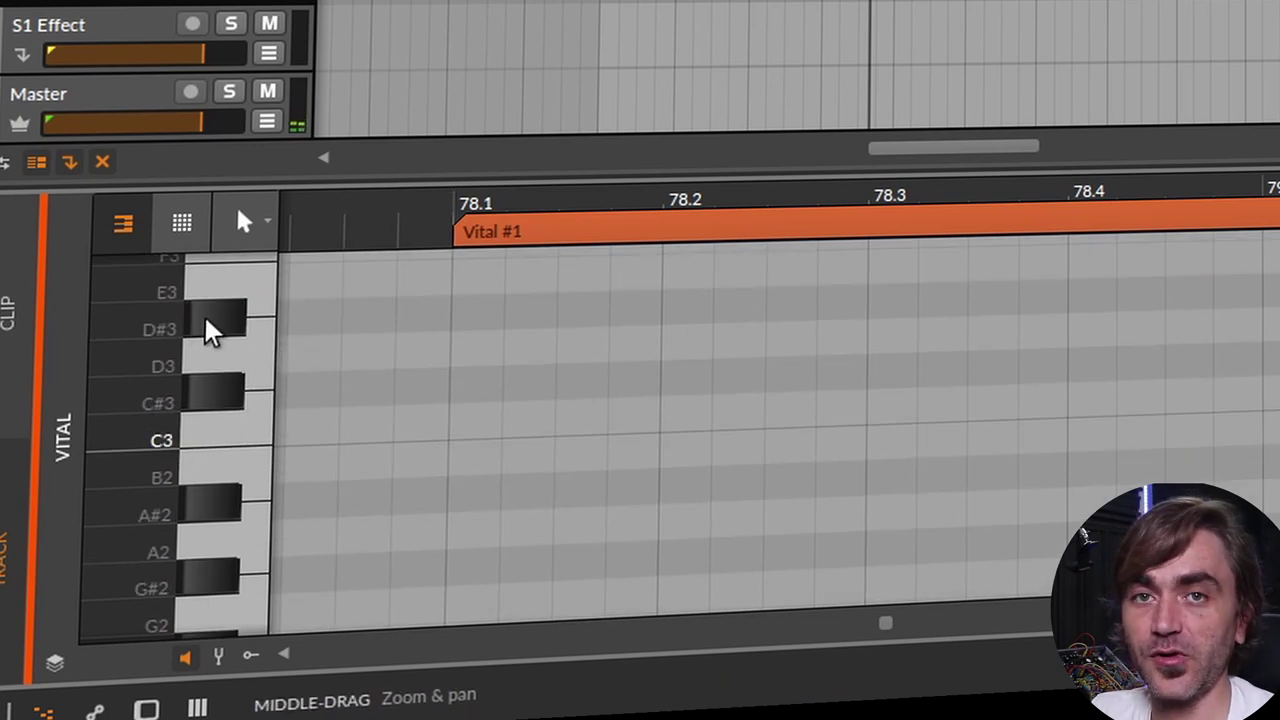
Add a D#1 note at 78.4.2 in the Vital clip and shorten it to one sixteenth
scroll(718, 449, "down", 4)
scroll(911, 483, "down", 6)
scroll(894, 437, "up", 5)
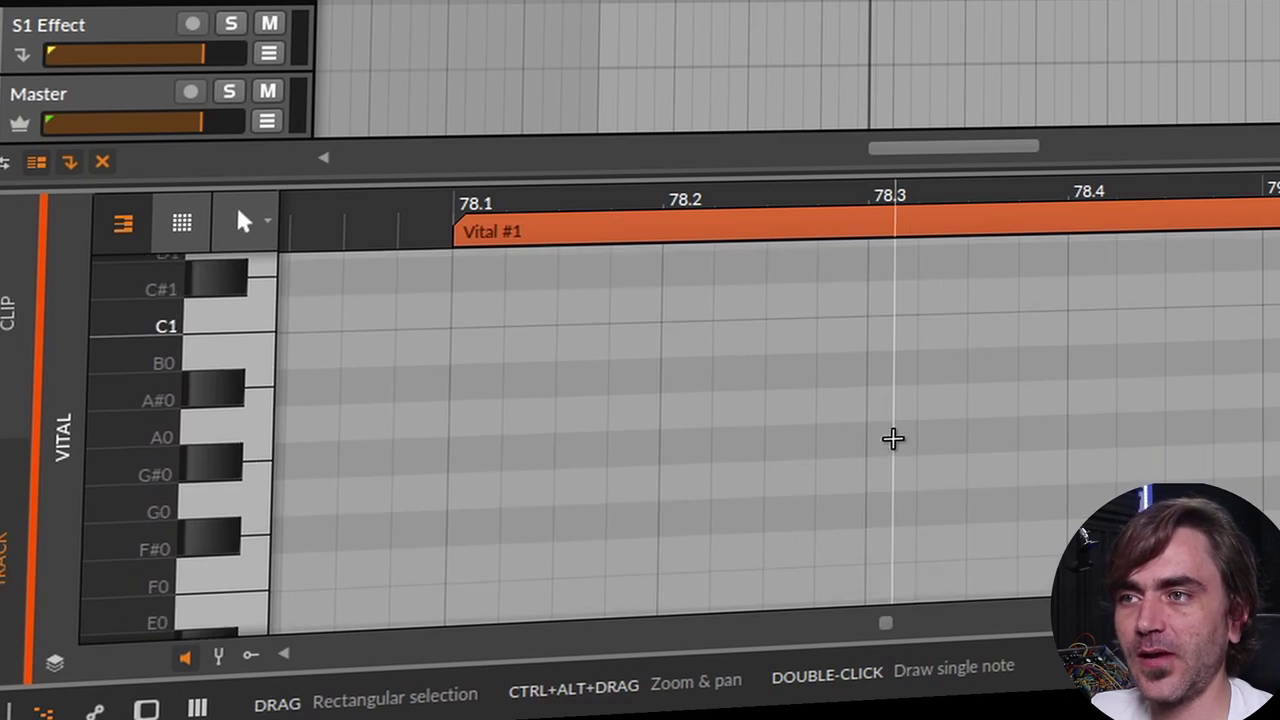
left_click(557, 557)
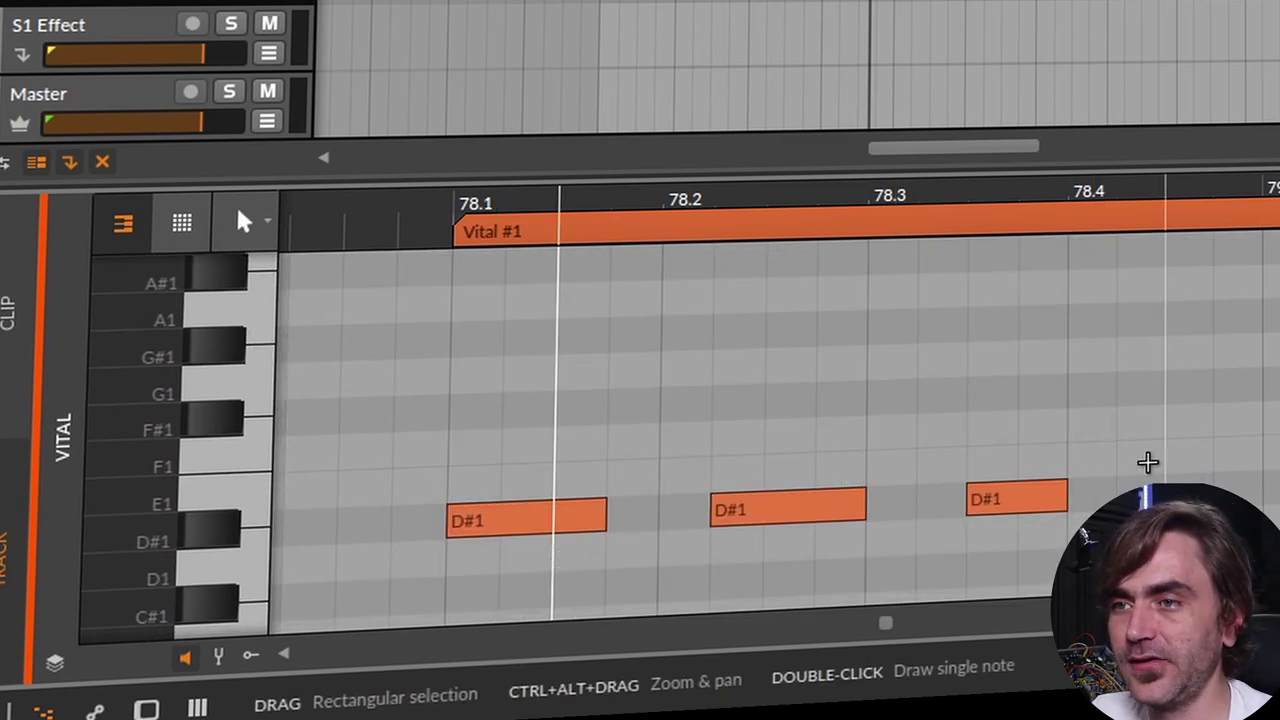
scroll(660, 343, "up", 2)
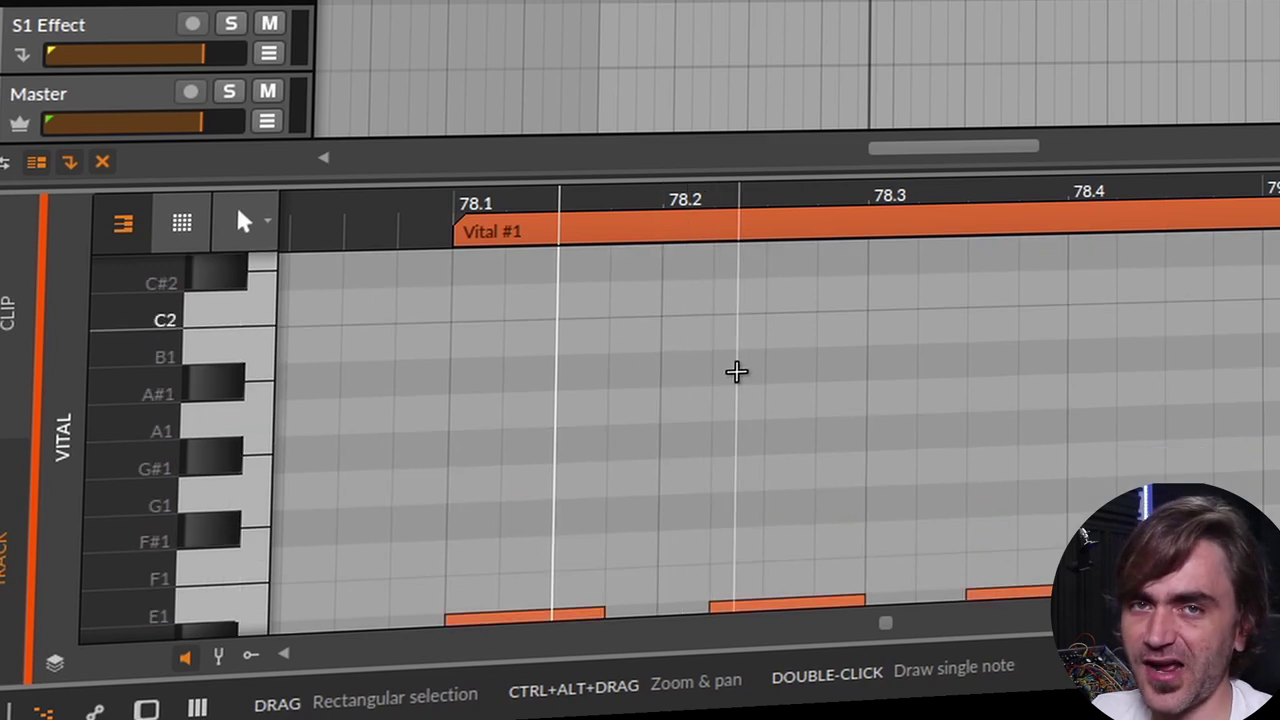
scroll(837, 429, "down", 2)
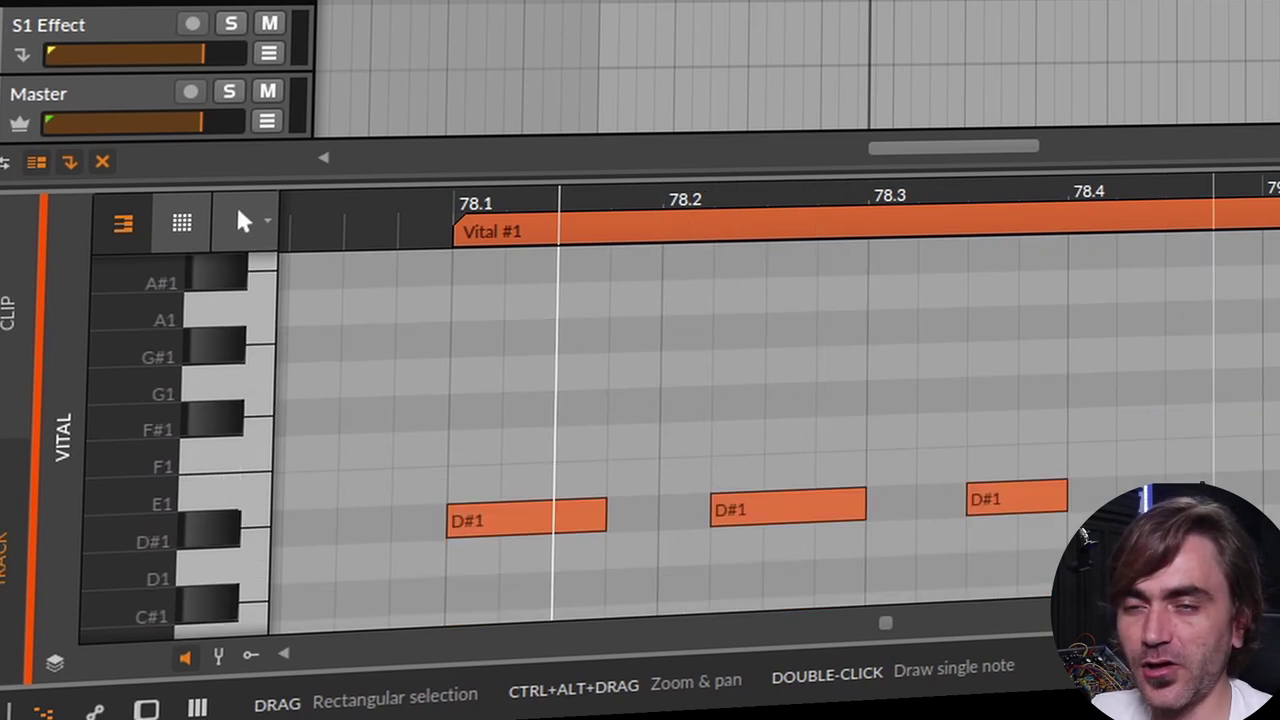
double_click(1120, 487)
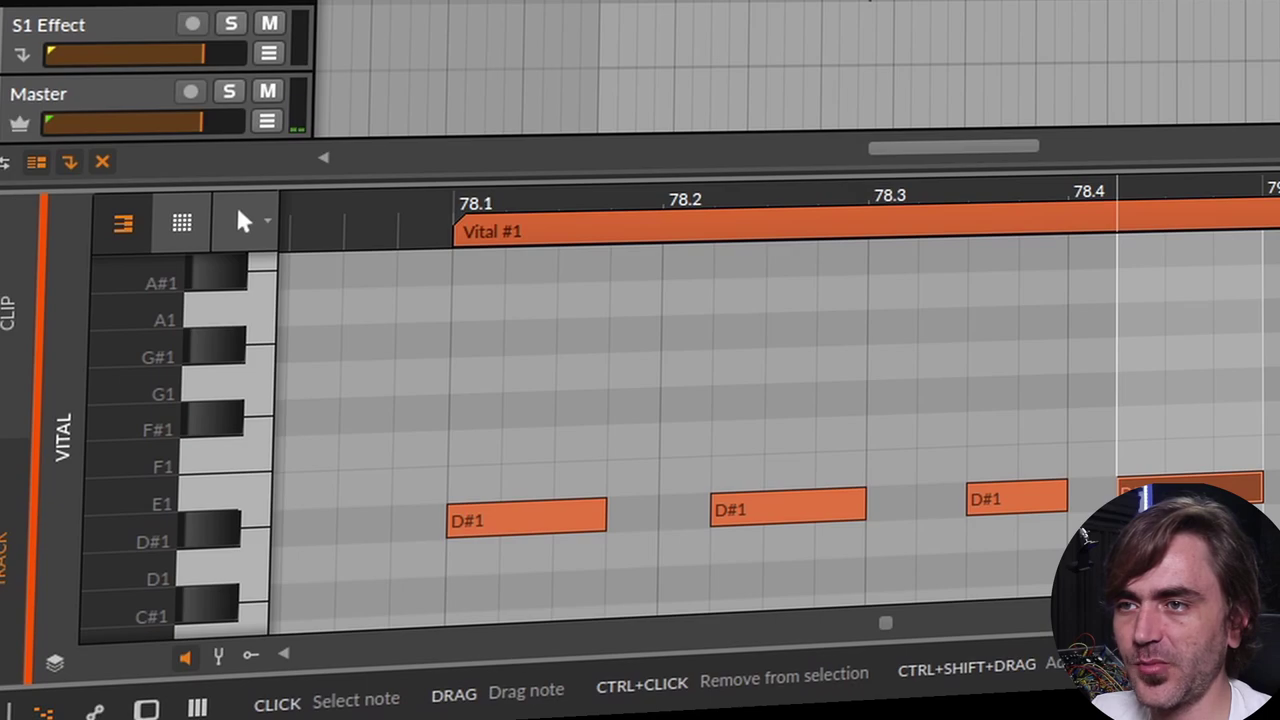
left_click_drag(1262, 487, 1166, 487)
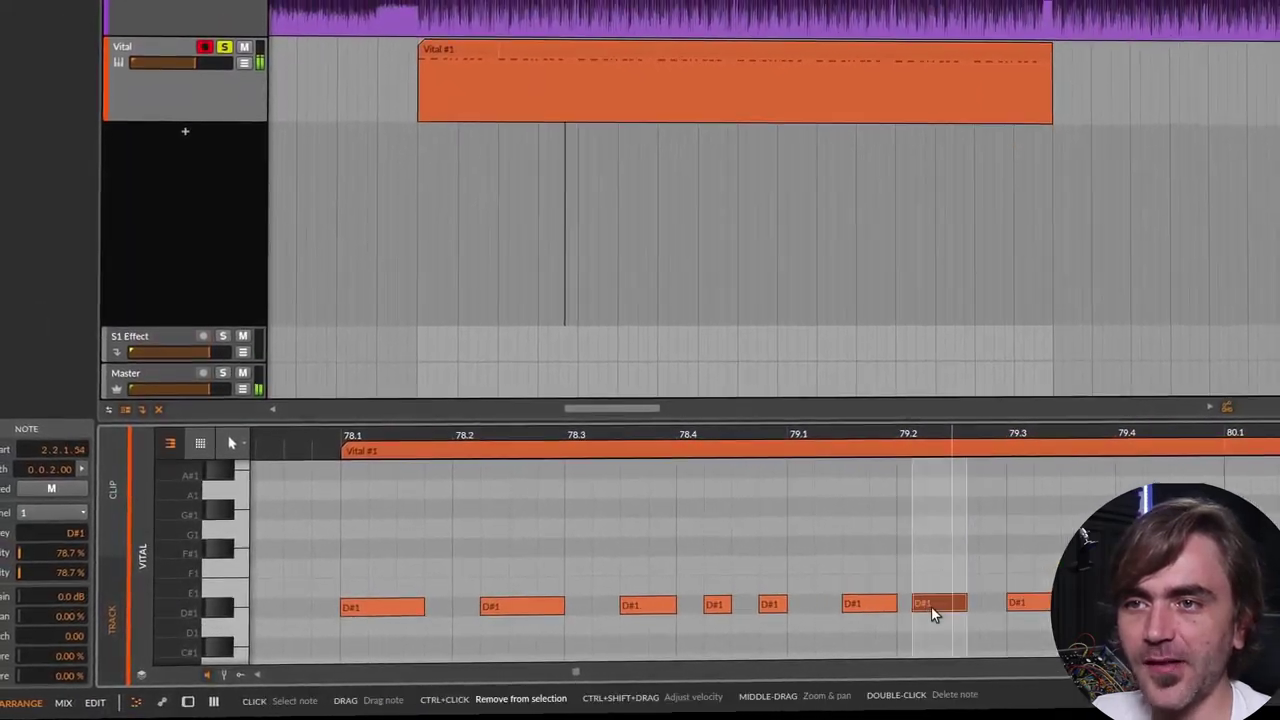
Extend the D#1 bassline through bar 79, with three-sixteenth notes at 79.3.1 and 79.4.1, and play the loop
left_click_drag(963, 605, 929, 614)
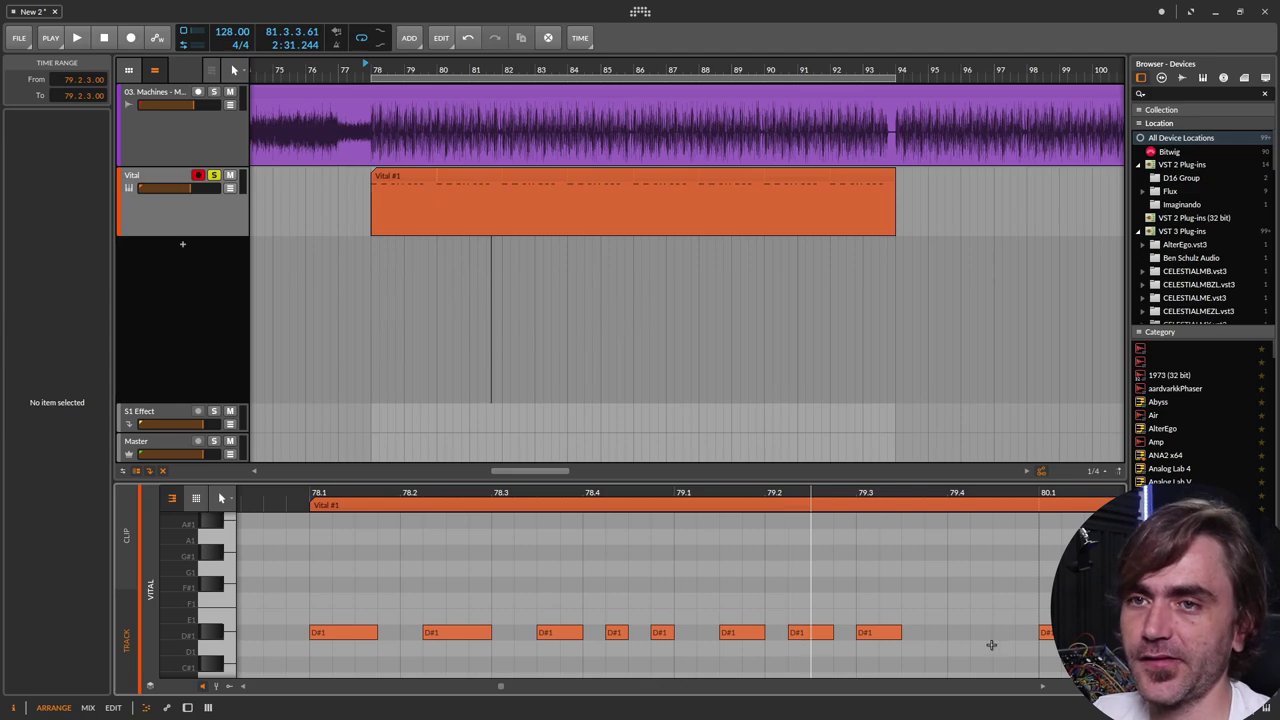
left_click_drag(901, 632, 986, 634)
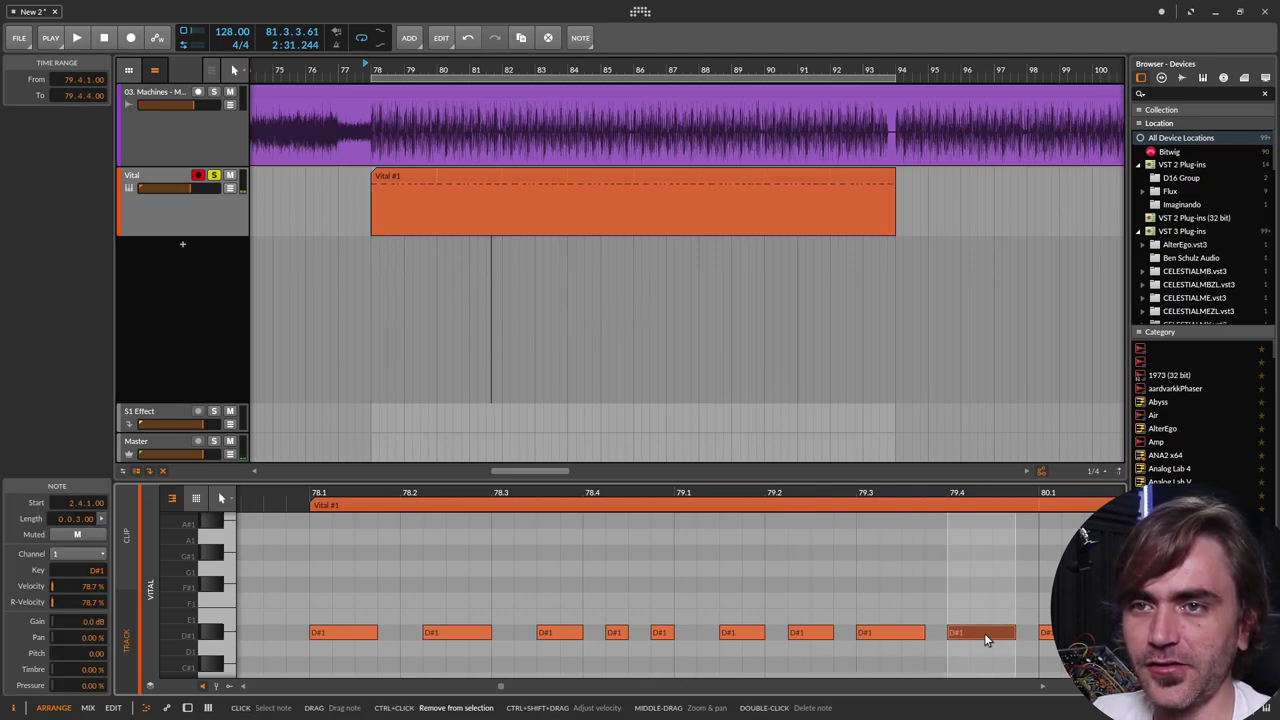
left_click(971, 592)
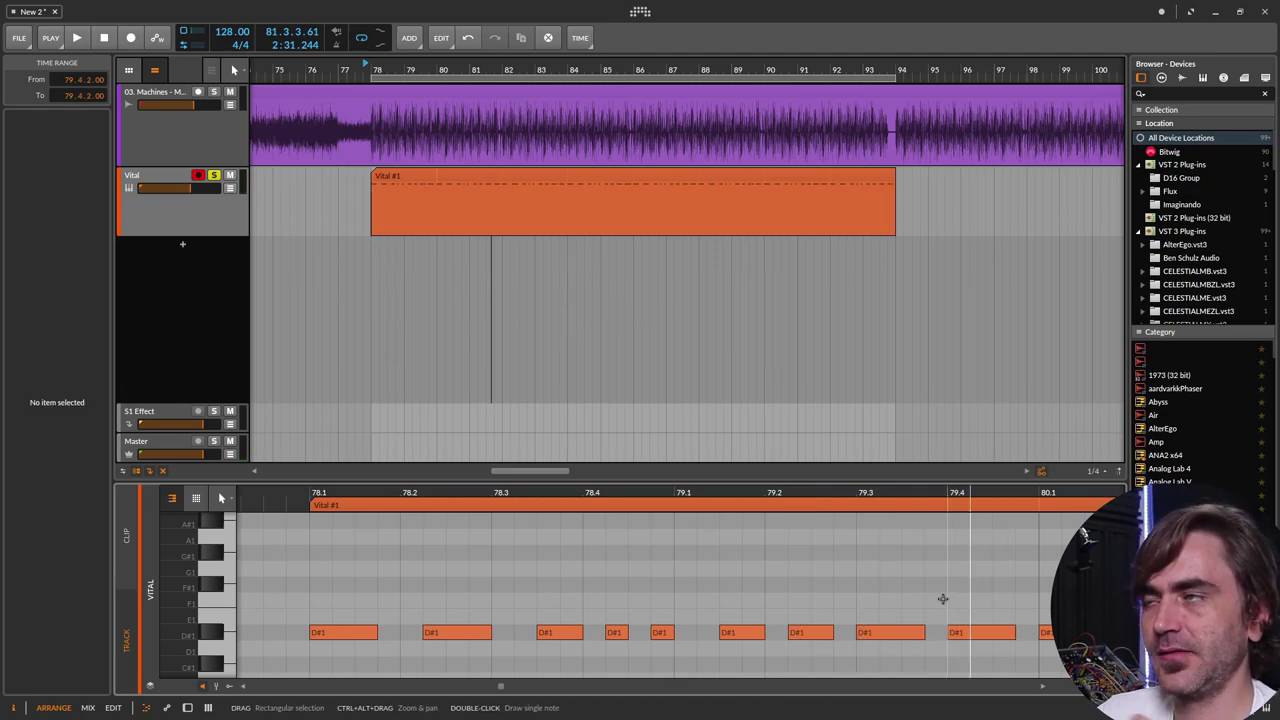
key("space")
key("space")
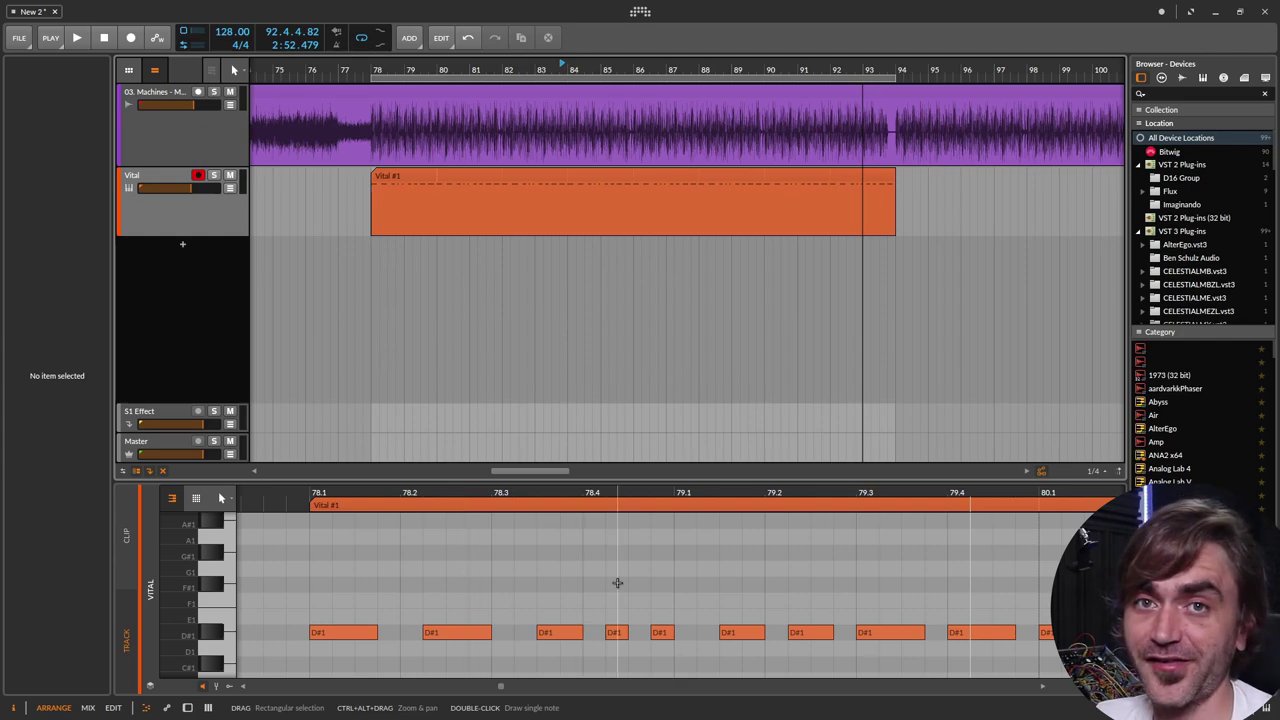
Enlarge the note editor and add a one-sixteenth D#2 note at 78.3.2
scroll(530, 585, "up", 4)
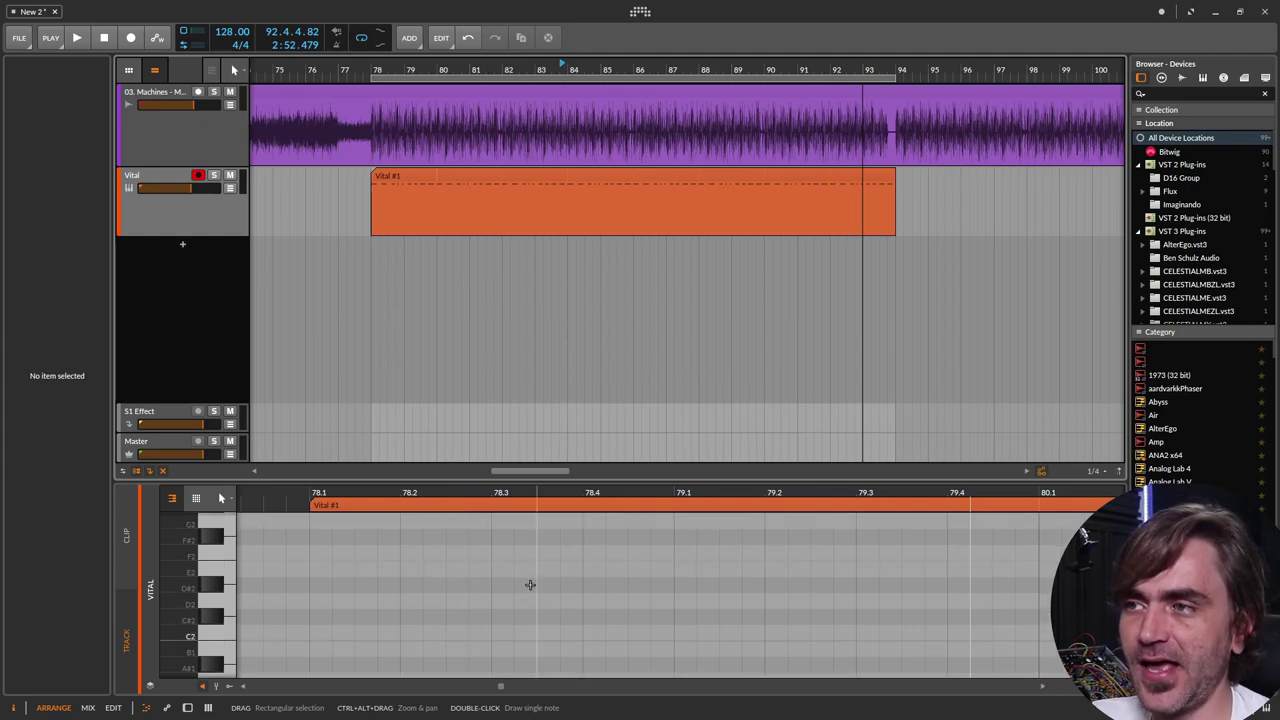
left_click_drag(565, 478, 568, 278)
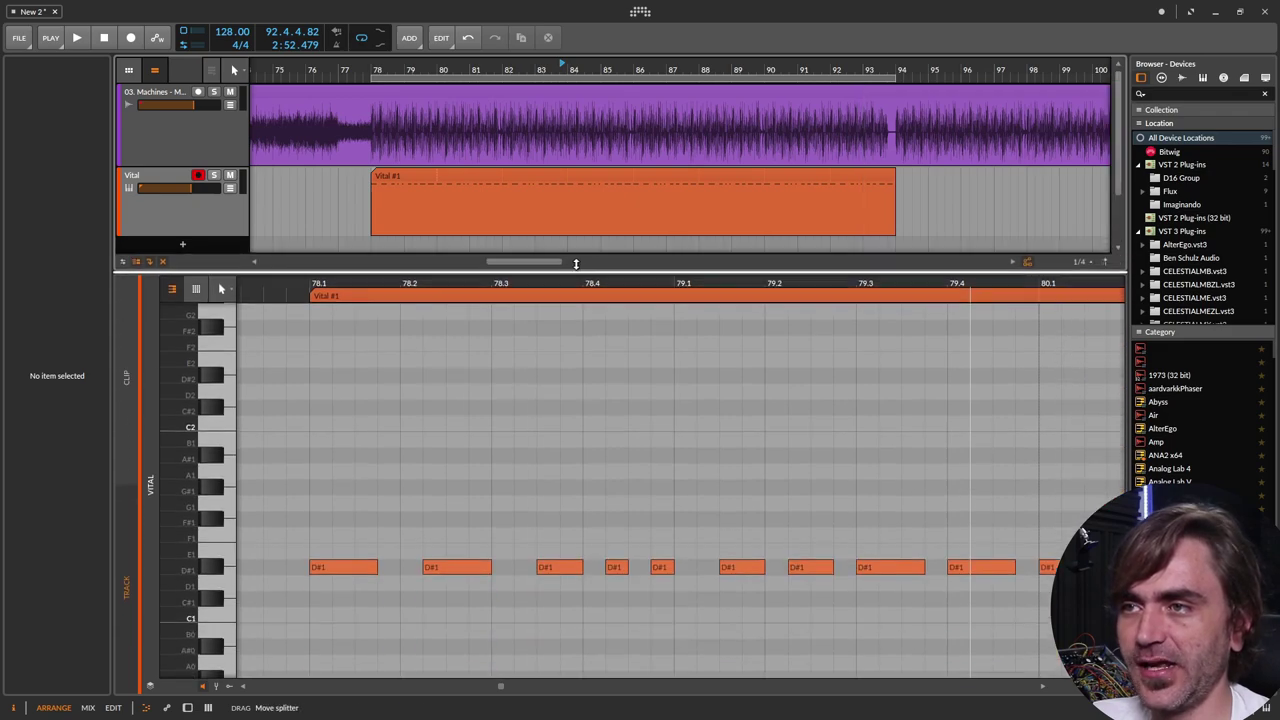
scroll(526, 364, "up", 2)
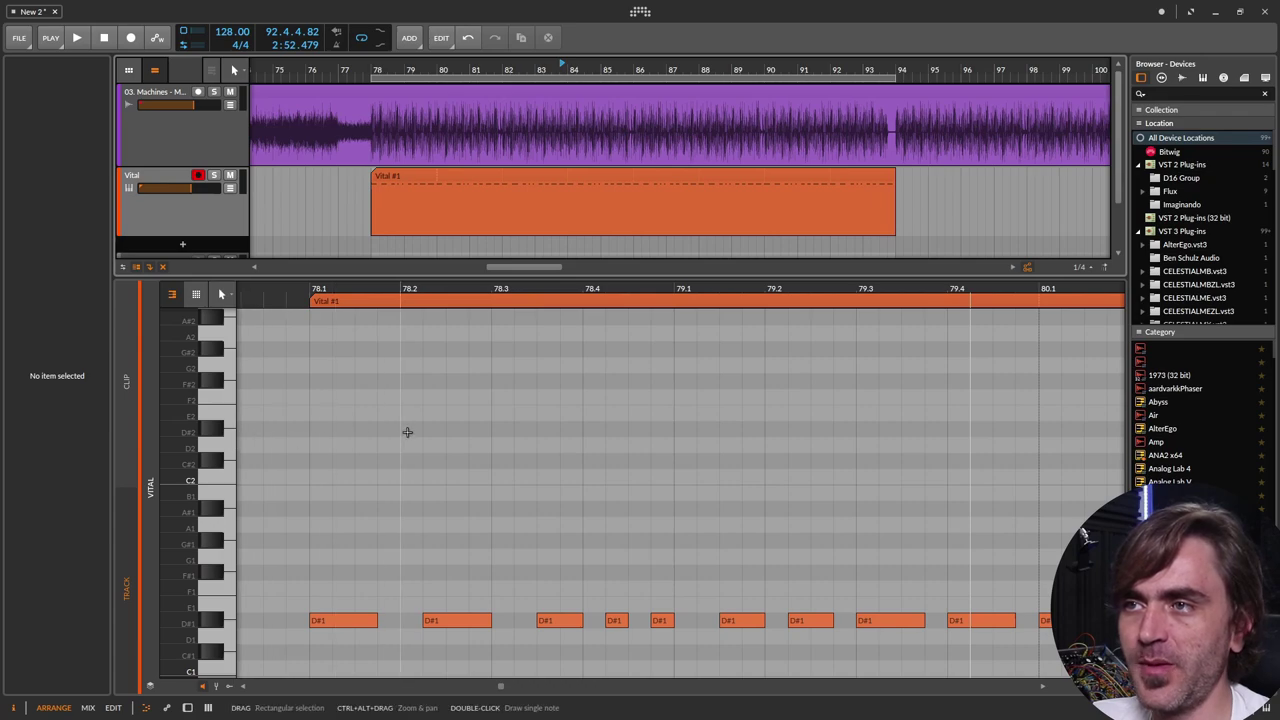
double_click(526, 431)
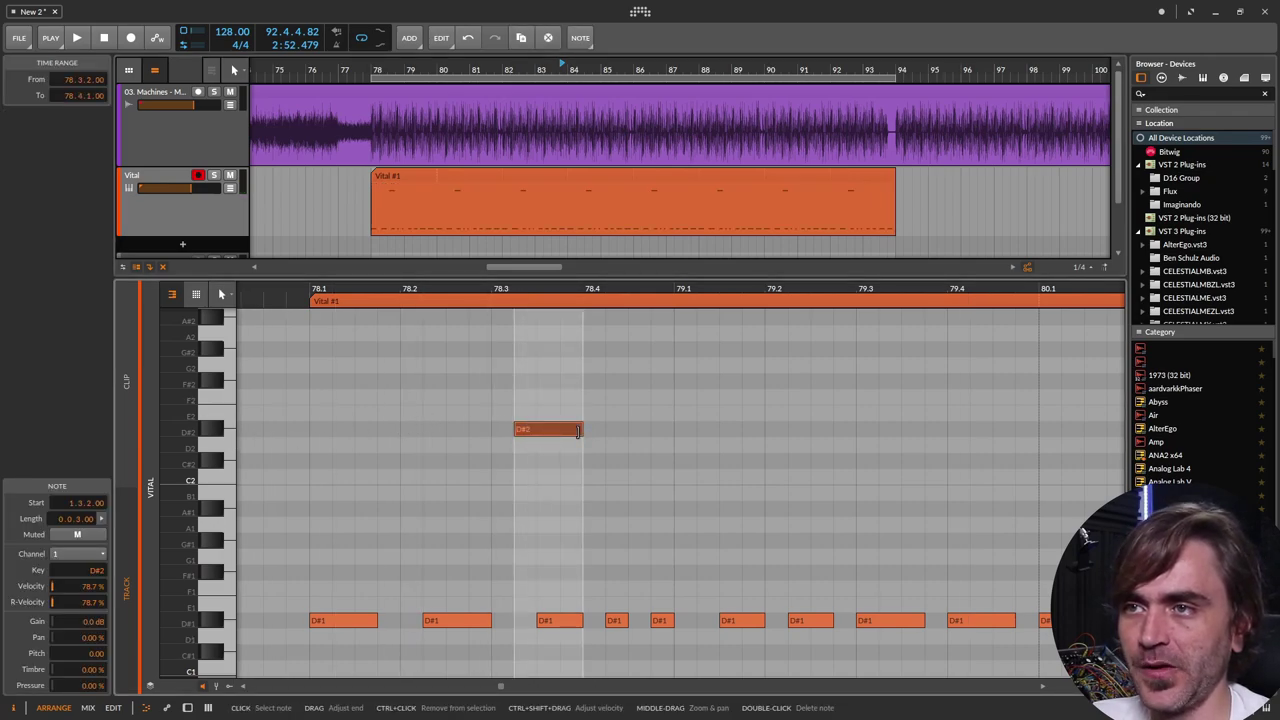
left_click_drag(584, 429, 537, 429)
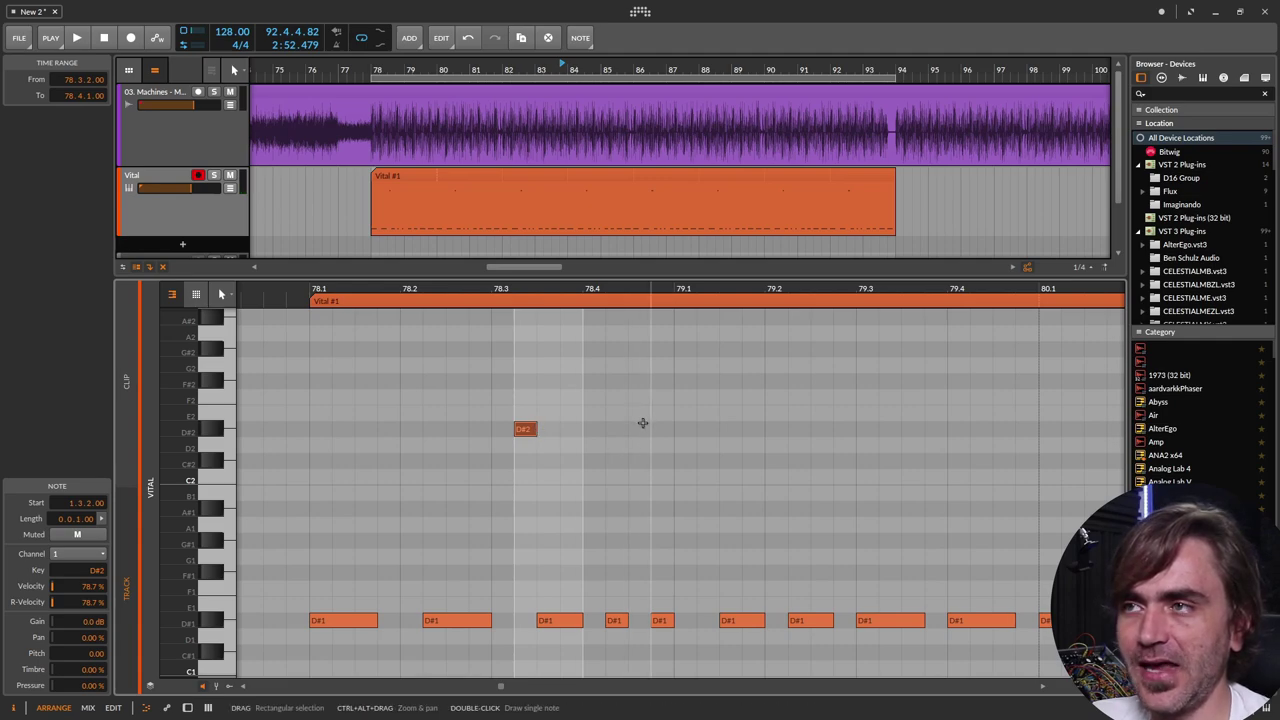
Add a one-sixteenth D#3 note at 78.4.3 and start playback
scroll(639, 430, "up", 1)
scroll(639, 430, "down", 1)
scroll(640, 408, "up", 1)
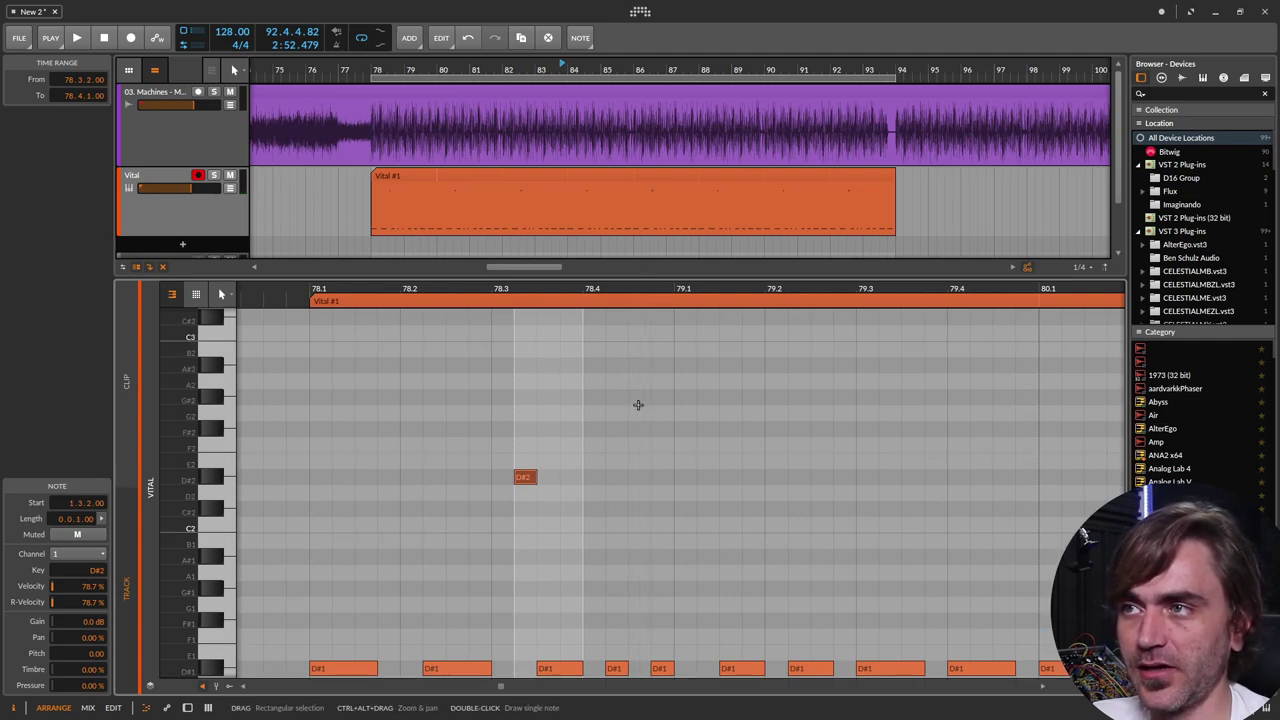
scroll(637, 403, "up", 1)
scroll(617, 397, "up", 1)
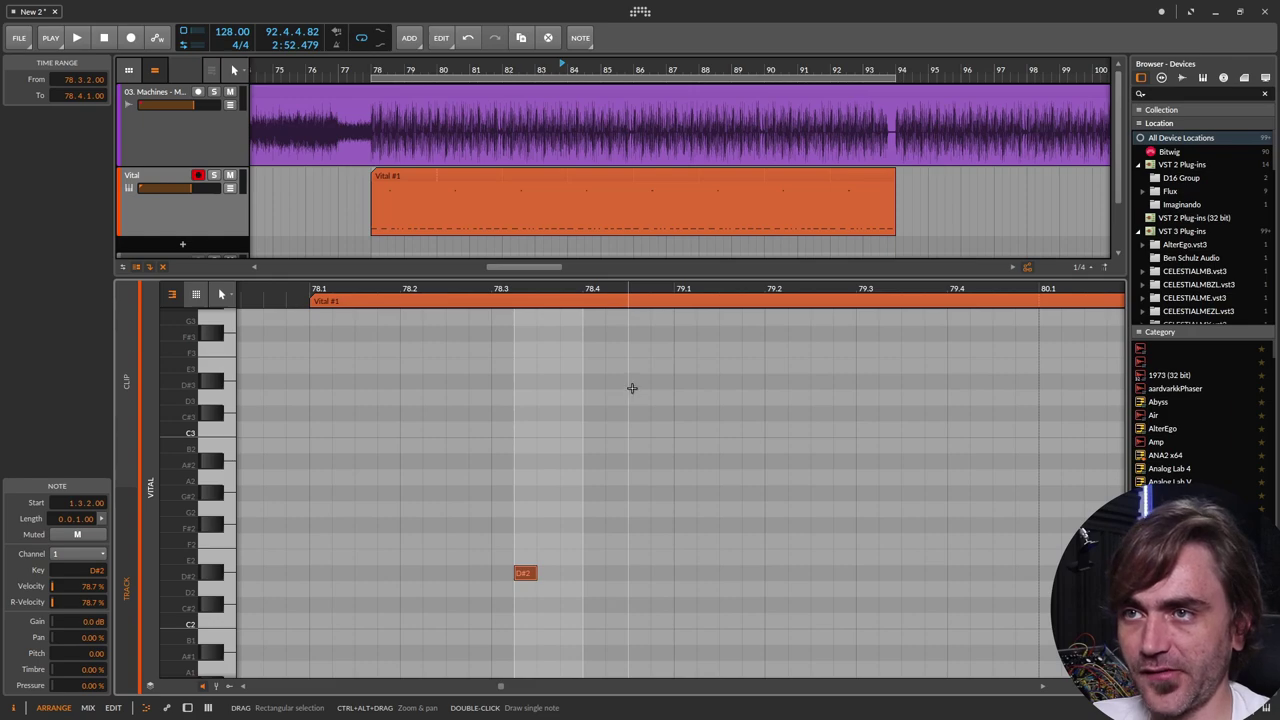
left_click(631, 385)
scroll(700, 415, "down", 3)
key("space")
Add one-sixteenth D#2 notes at 79.1.2, 79.2.4 and 79.4.4, and a D#3 note at 79.3.4
scroll(782, 442, "up", 2)
scroll(728, 403, "down", 2)
double_click(707, 429)
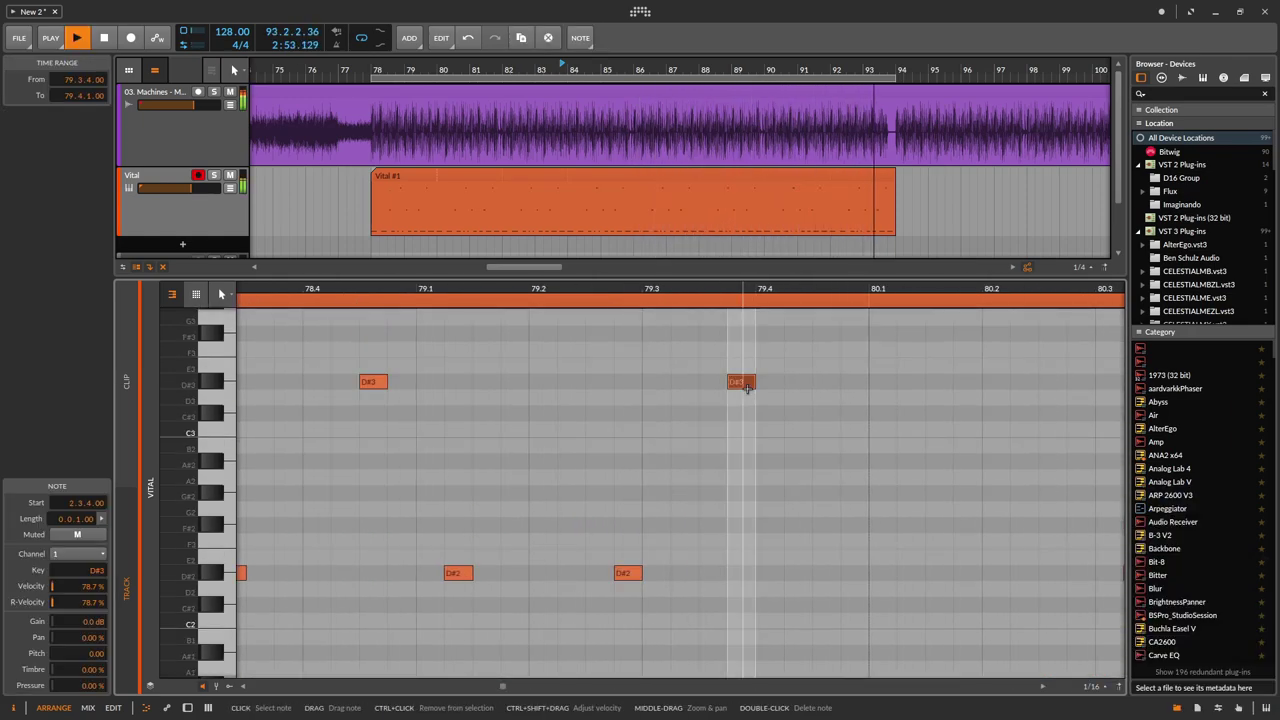
left_click(856, 428)
double_click(856, 428)
scroll(557, 534, "down", 5)
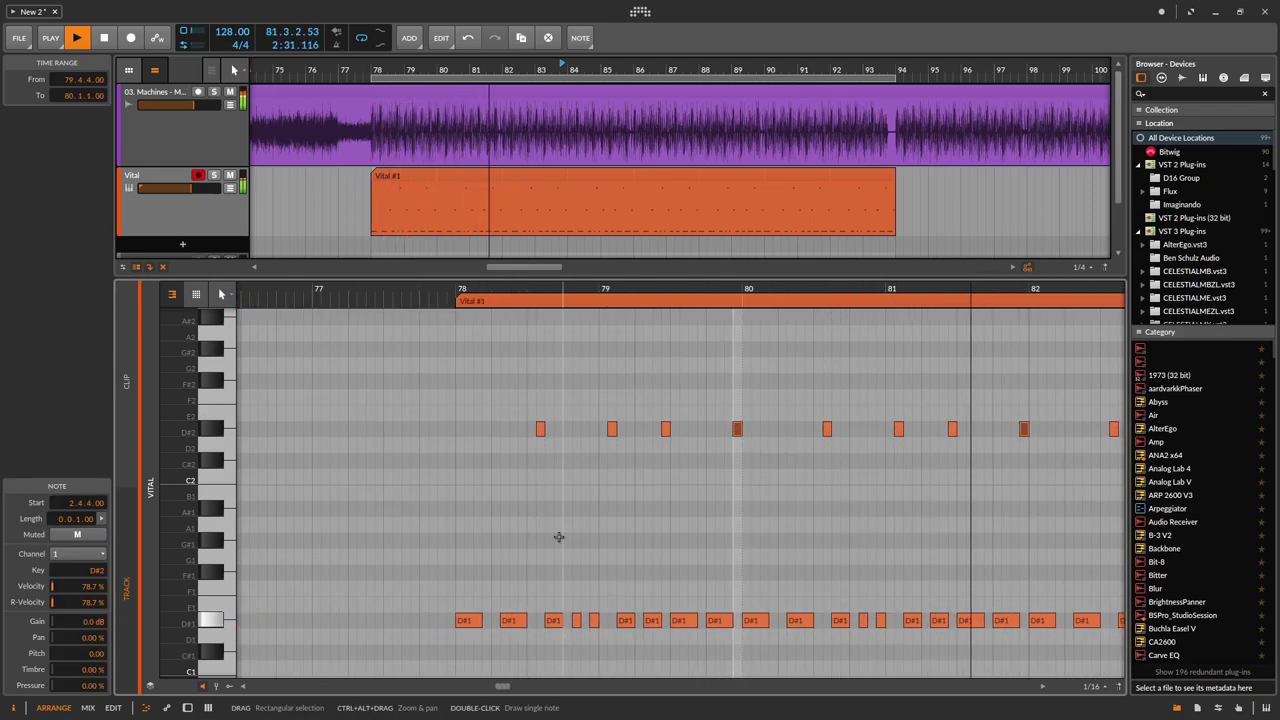
Reduce the note editor's height, and solo the Vital track to hear the bassline alone, switching solo off again
scroll(451, 517, "down", 6)
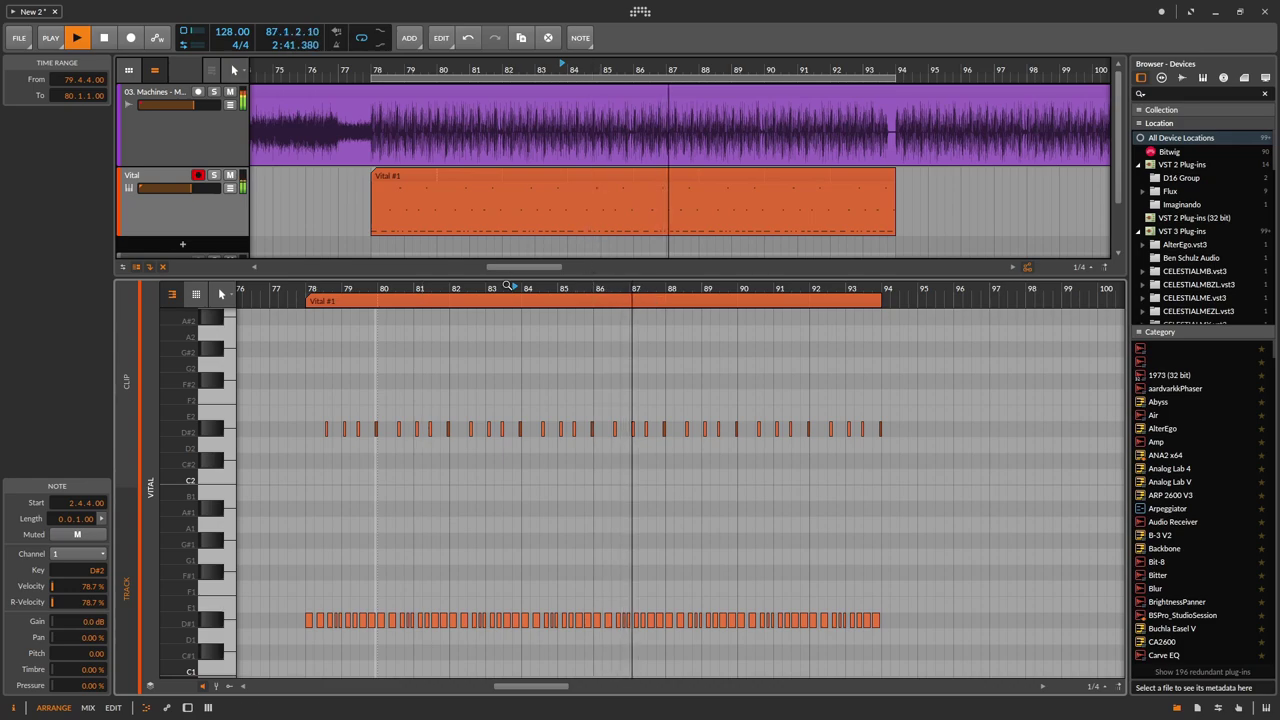
left_click_drag(512, 280, 486, 391)
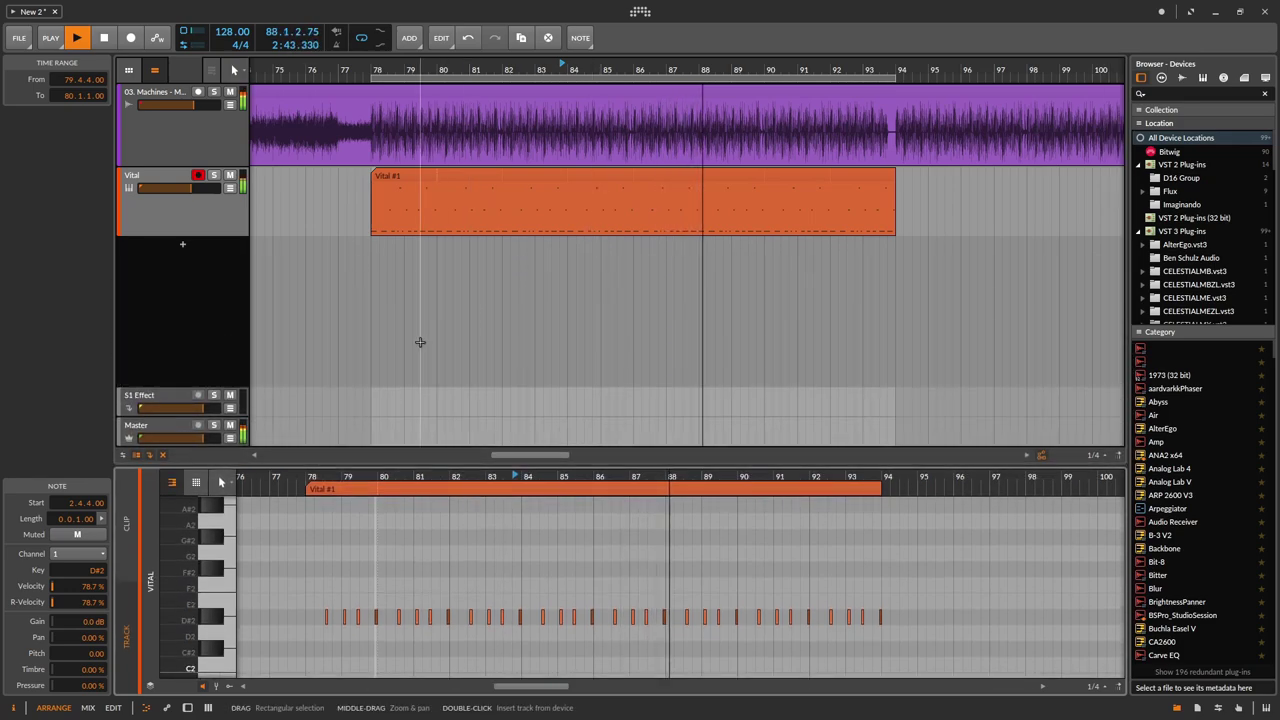
left_click(213, 176)
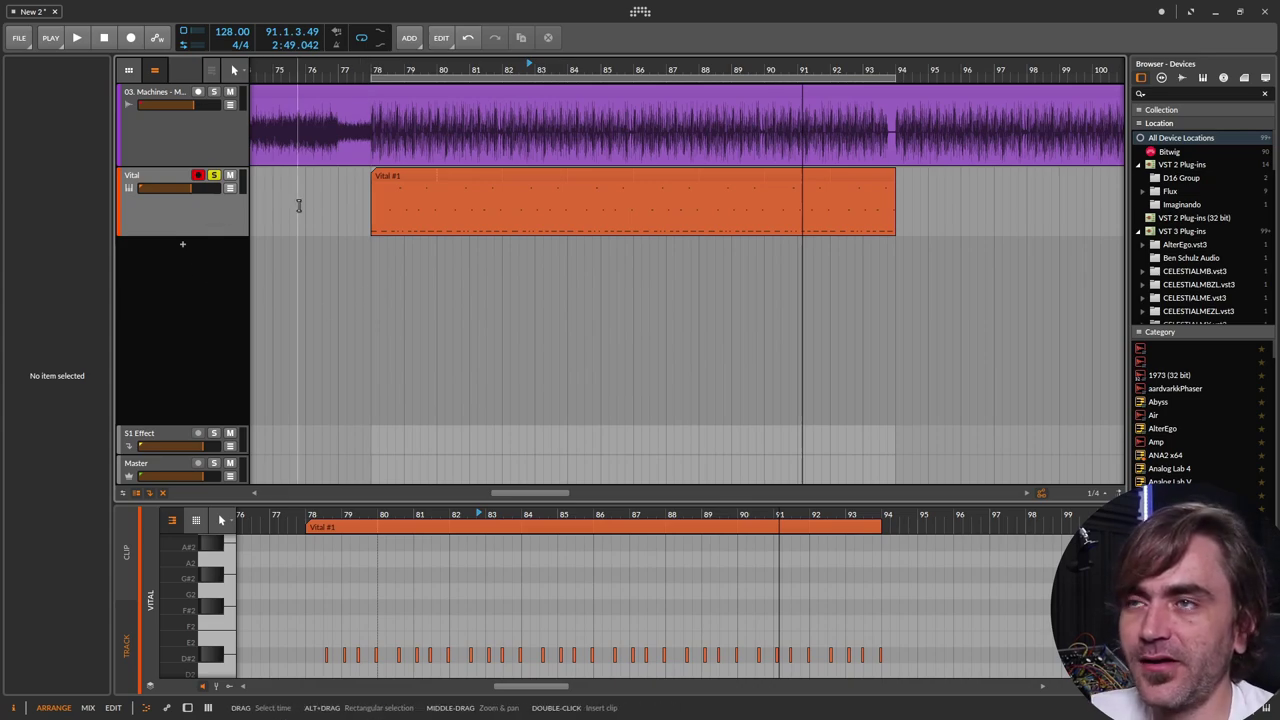
left_click(215, 176)
Try a one-sixteenth C1 note at 79.4.1 in the Vital clip, and undo it
scroll(590, 600, "down", 5)
left_click(586, 605)
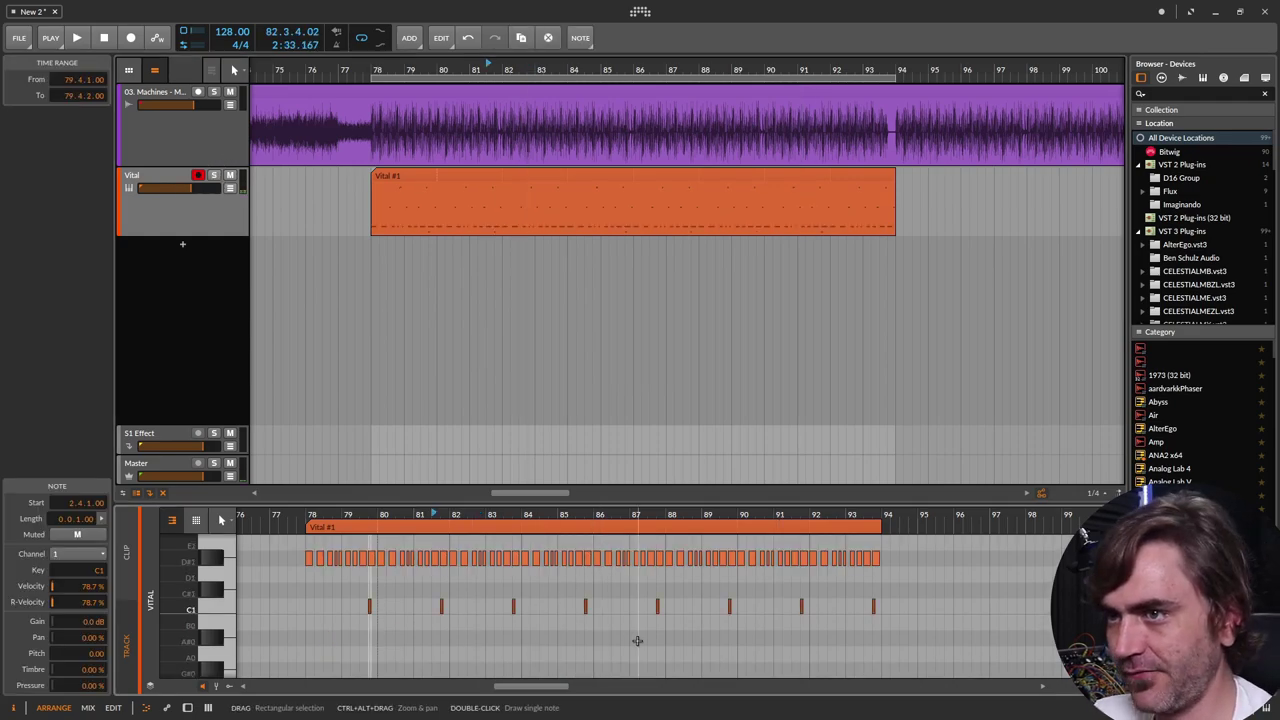
key("ctrl+z")
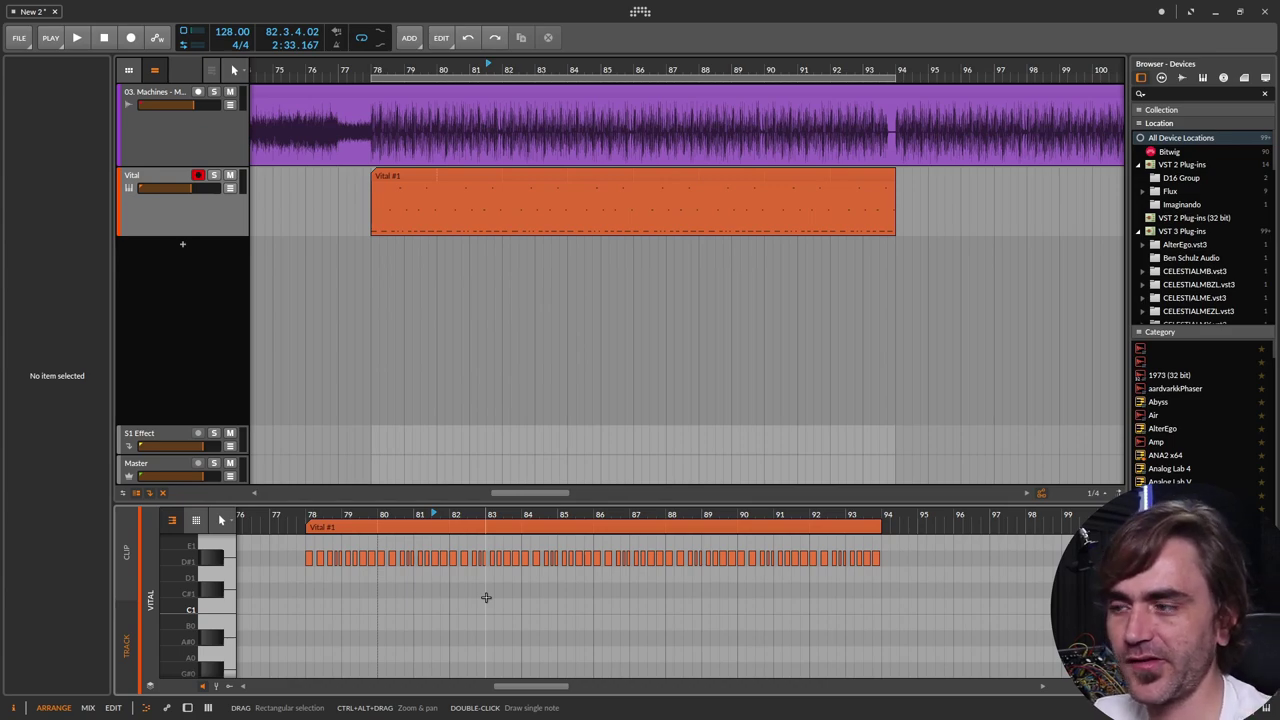
Transpose all notes in the Vital clip down one octave and play the loop to hear them
key("ctrl+a")
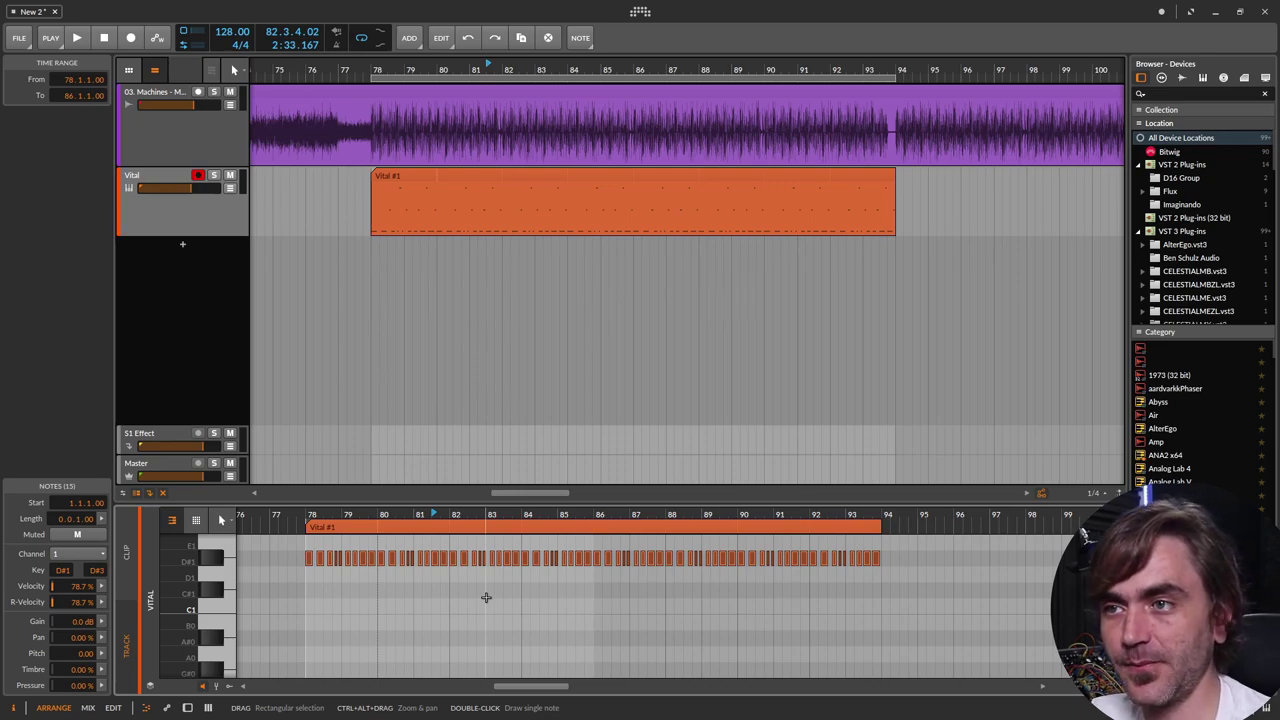
scroll(487, 590, "up", 4)
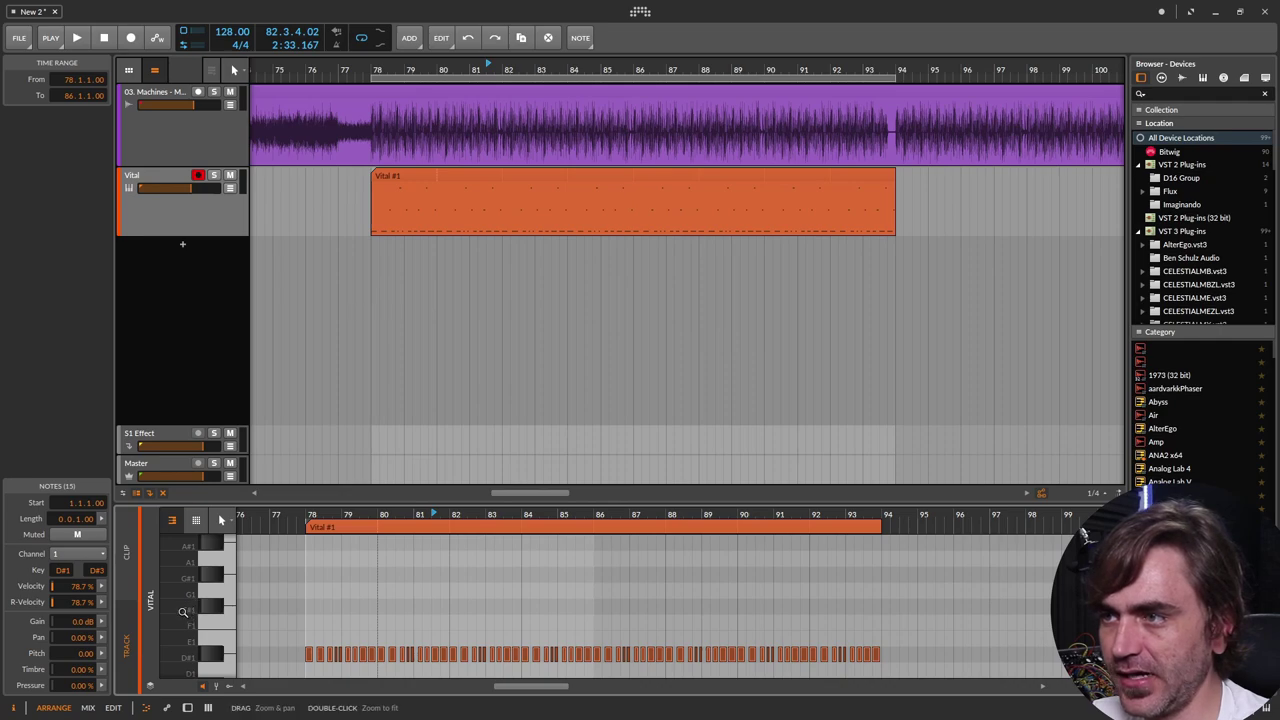
left_click_drag(183, 611, 183, 575)
left_click_drag(487, 499, 490, 424)
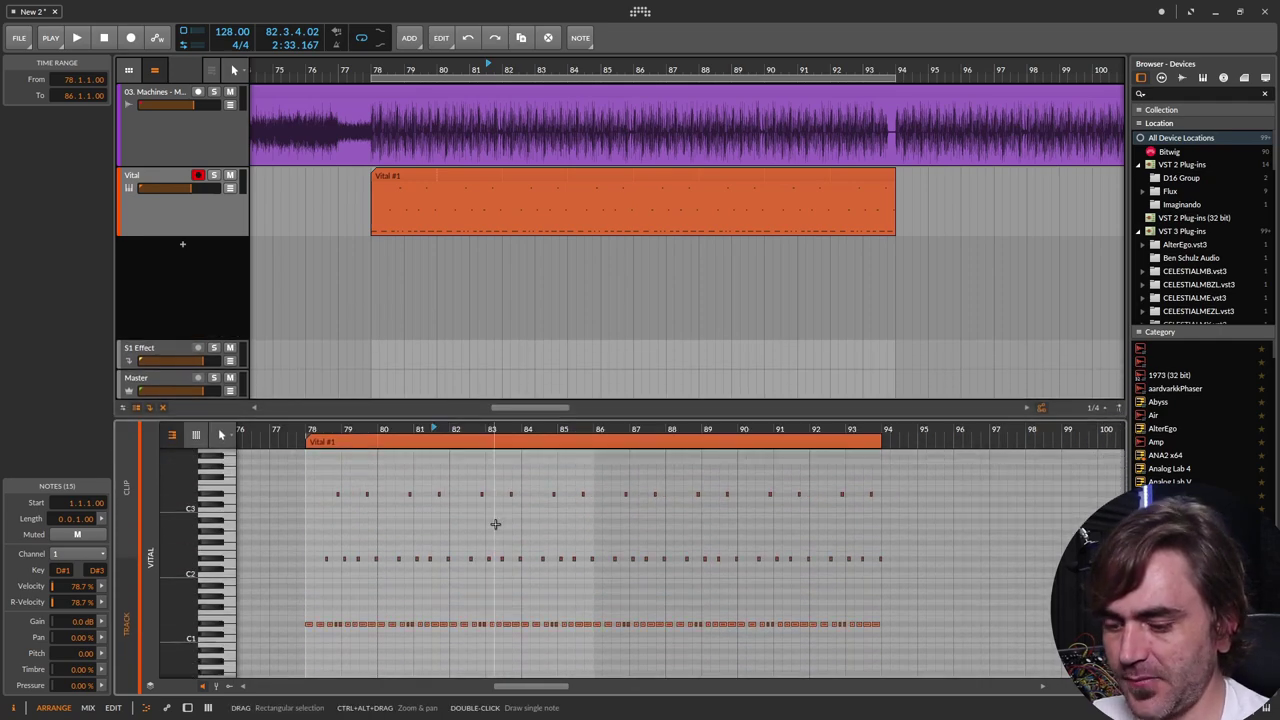
key("shift+Down")
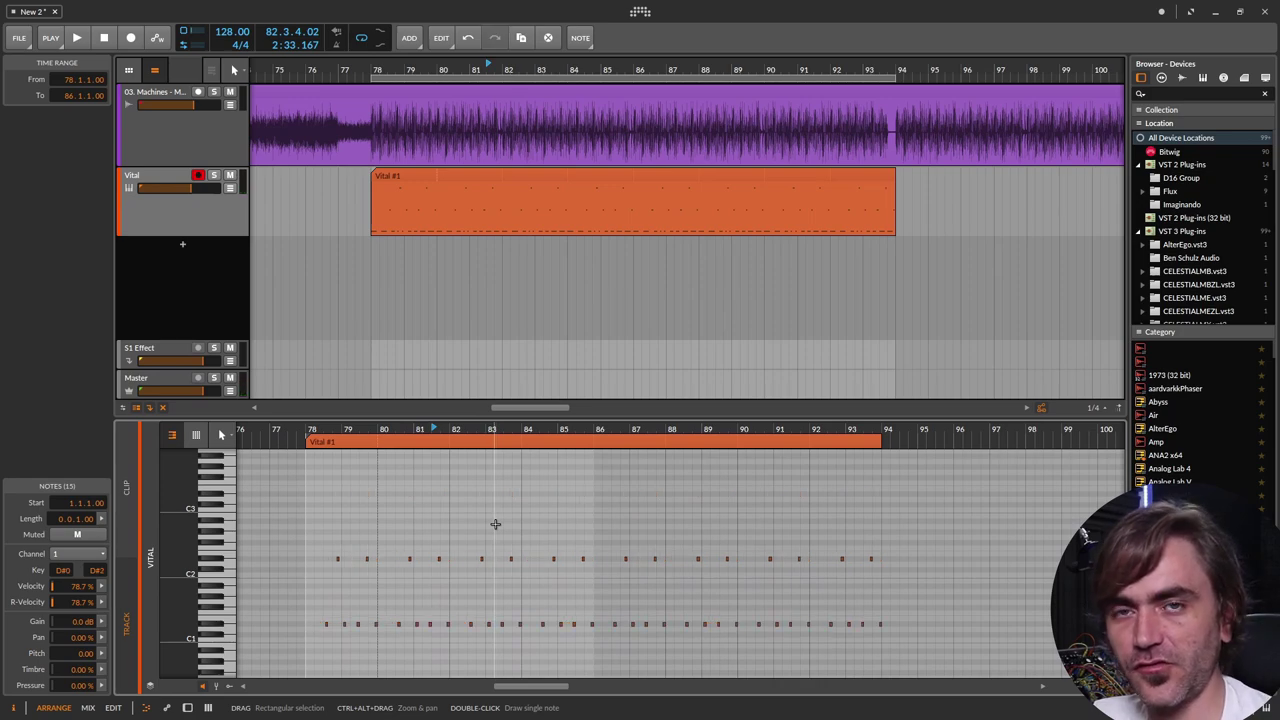
left_click(420, 286)
key("space")
scroll(400, 565, "down", 3)
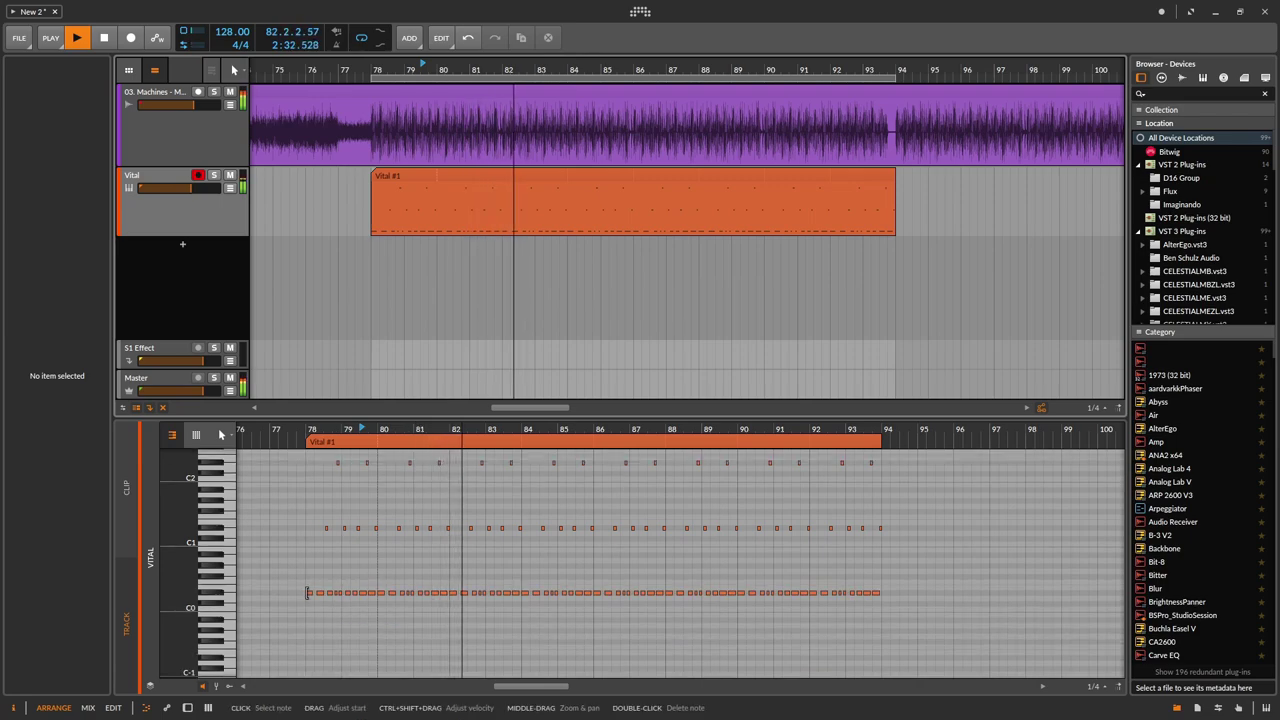
key("space")
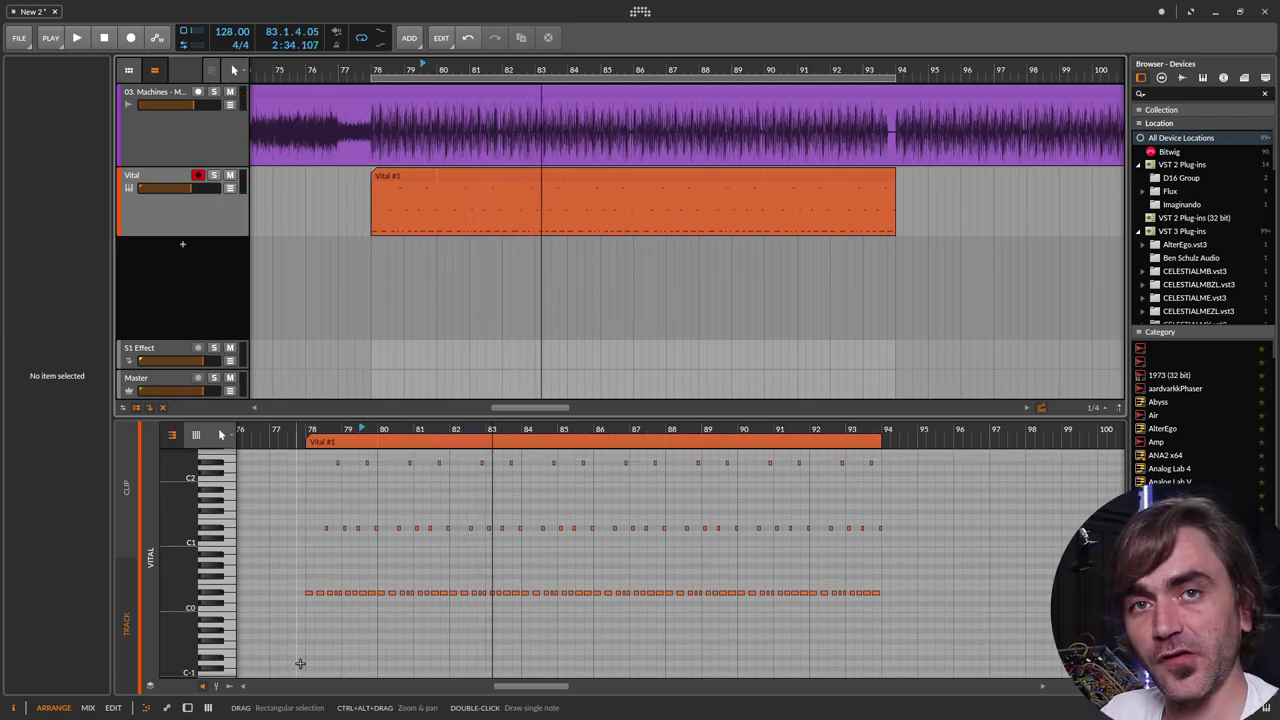
Select the first two D#0 notes of the Vital clip in turn, clear the selection, and play the loop
left_click(308, 592)
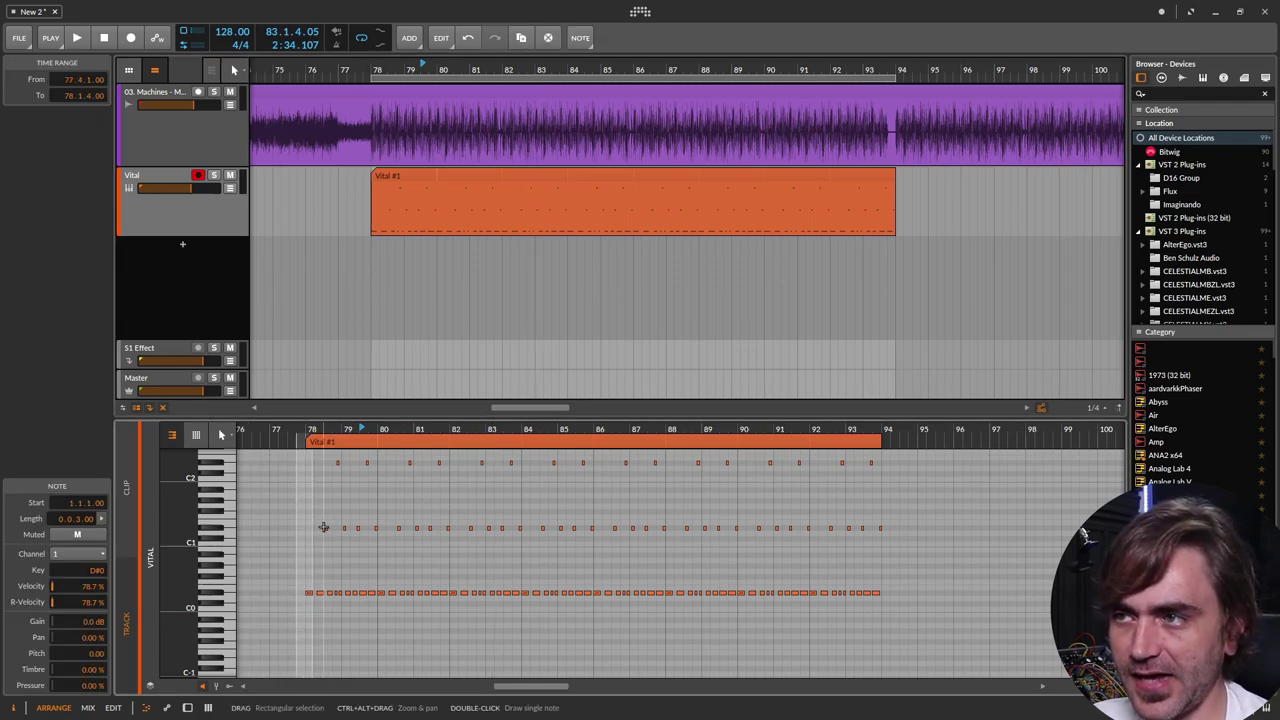
scroll(323, 528, "up", 3)
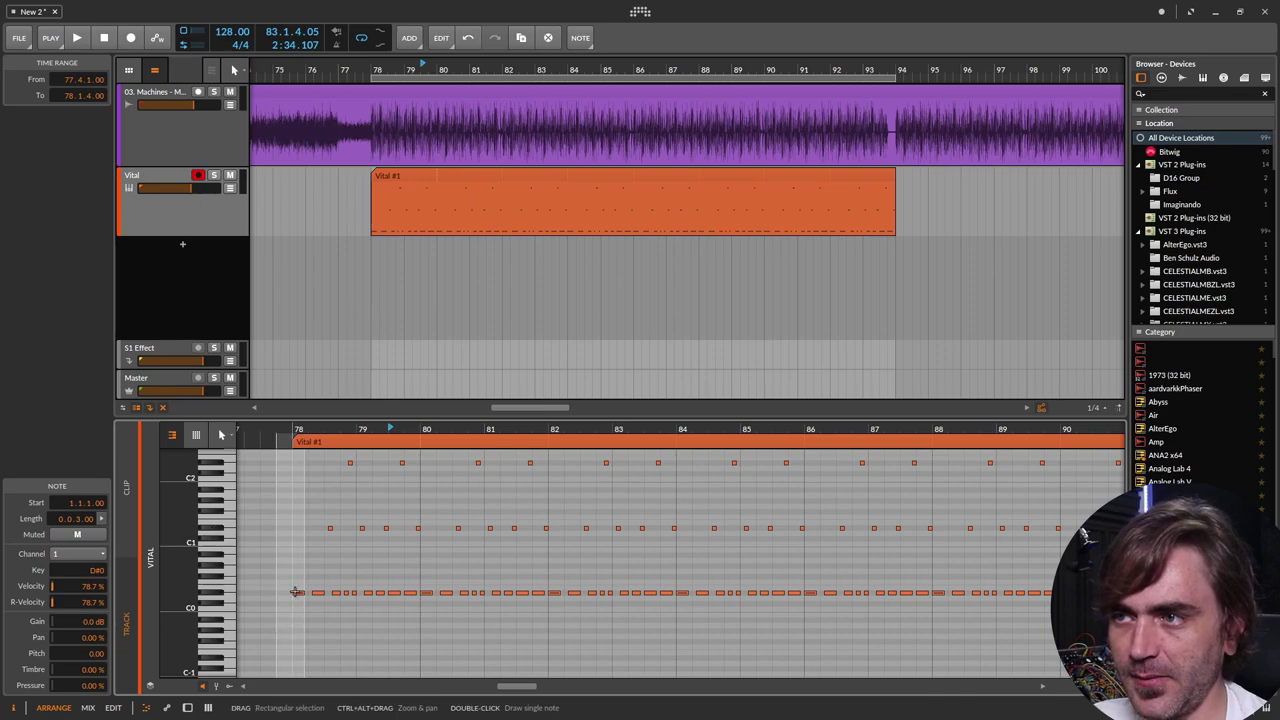
left_click_drag(297, 578, 326, 633)
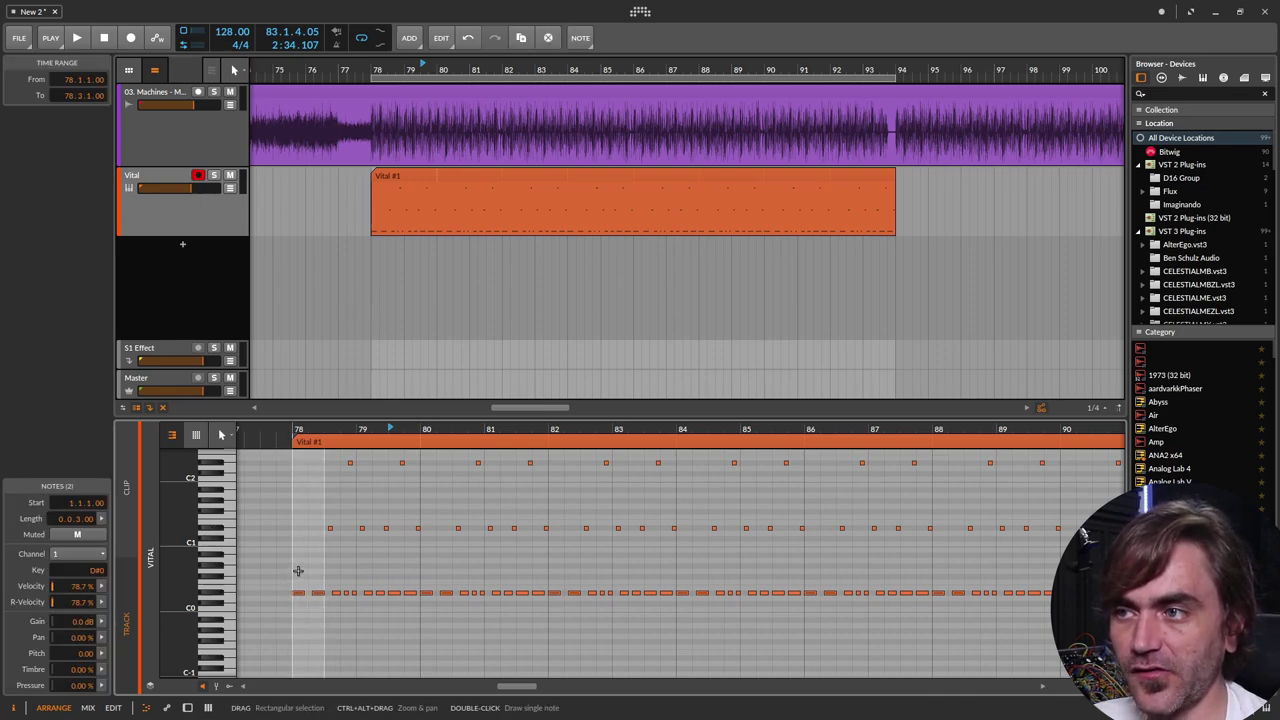
left_click(298, 571)
left_click(298, 593)
left_click(298, 565)
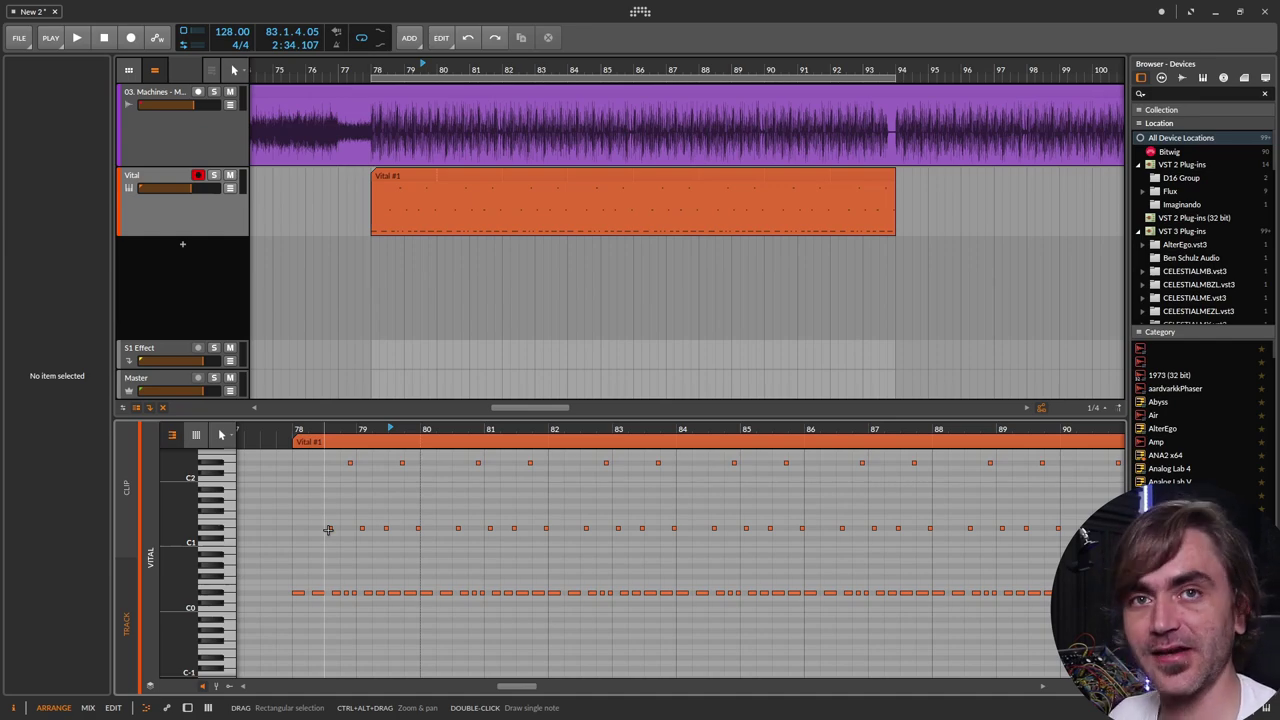
key("space")
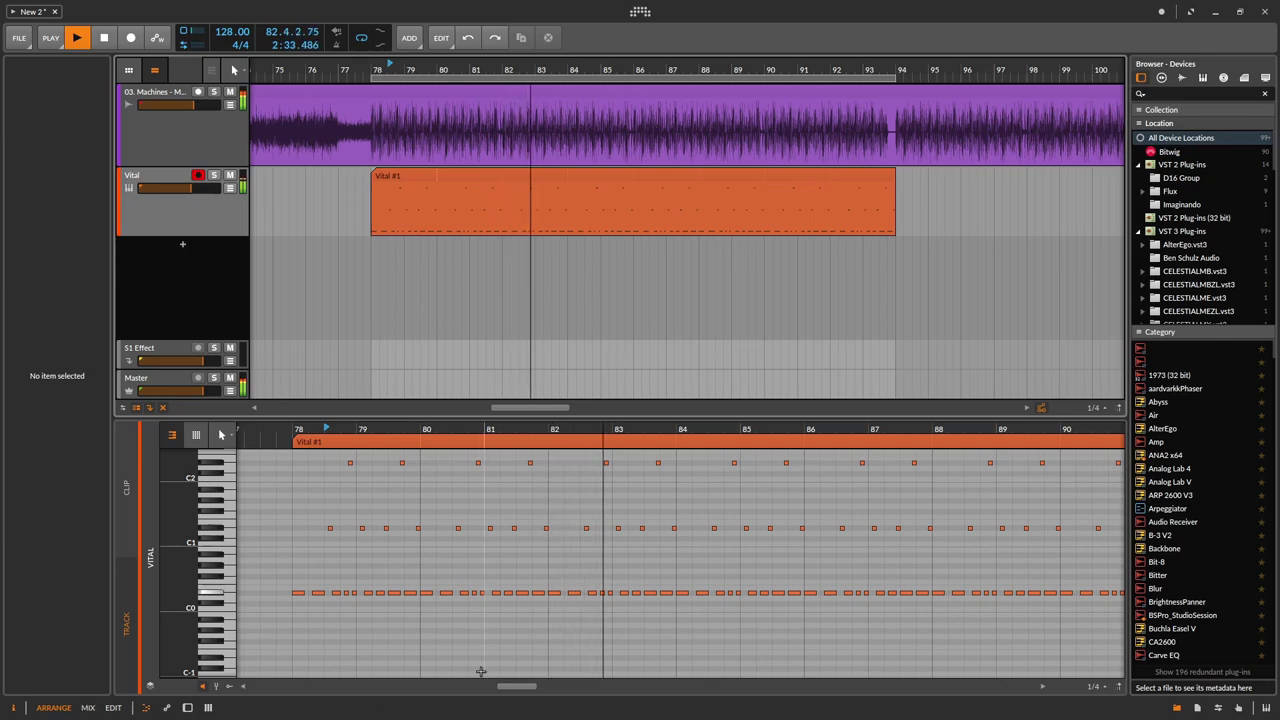
Stop playback, show the Vital track's device, solo the track, and open Vital's plug-in window
key("space")
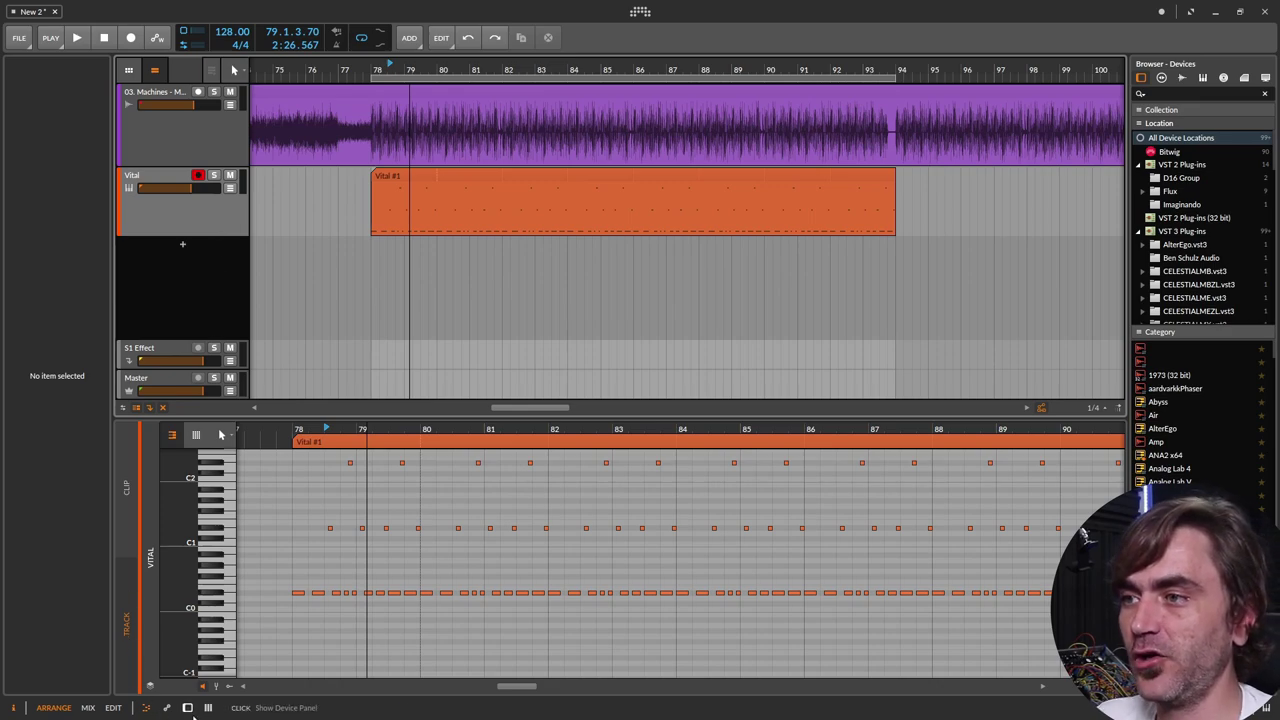
double_click(219, 221)
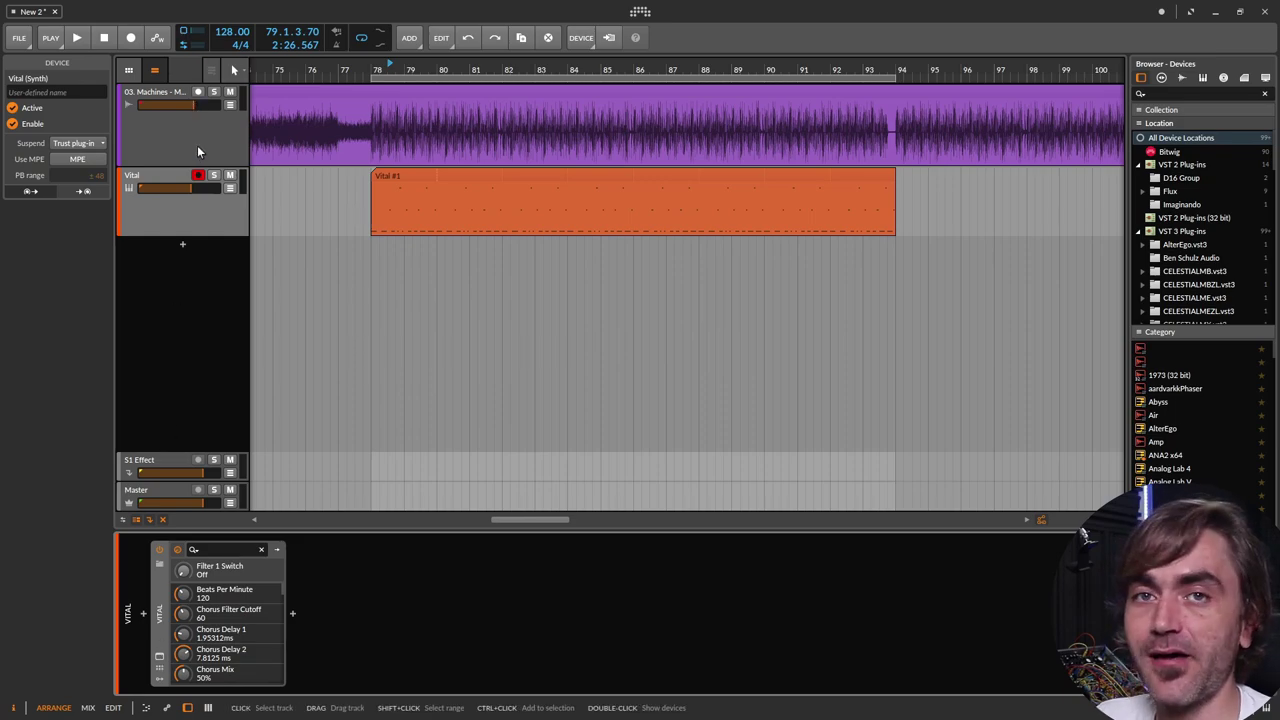
left_click(213, 175)
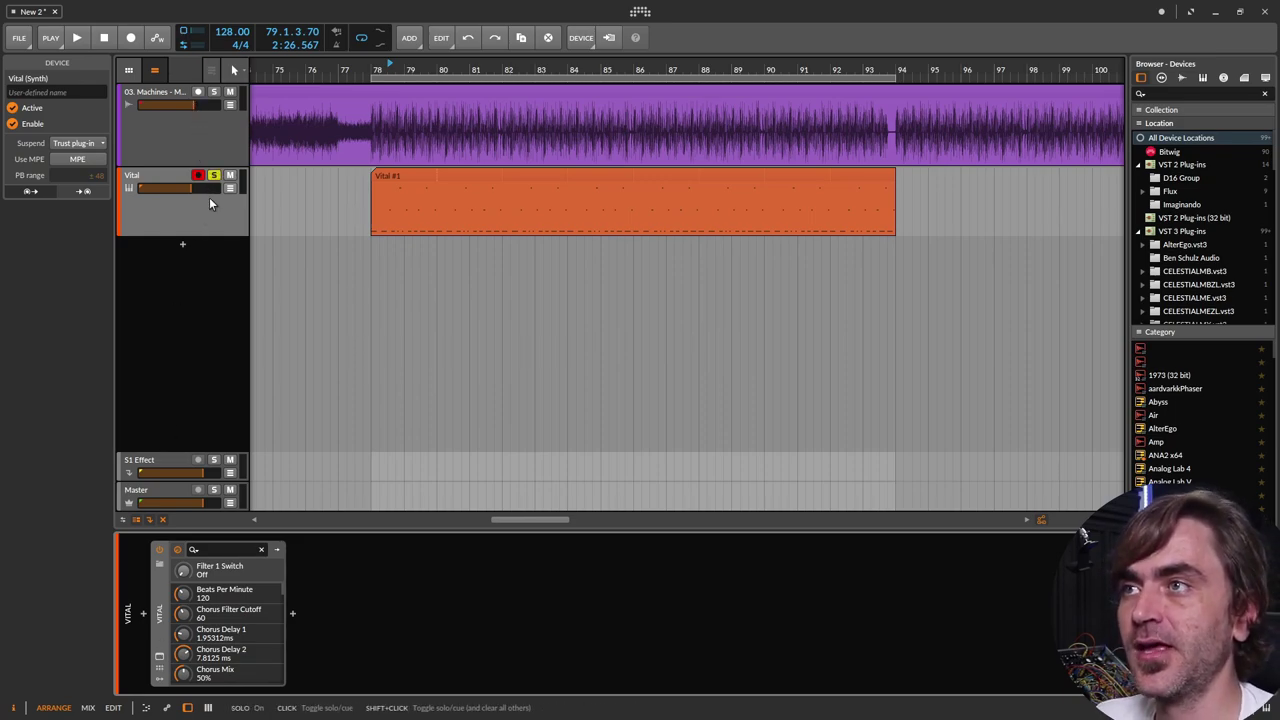
left_click(159, 656)
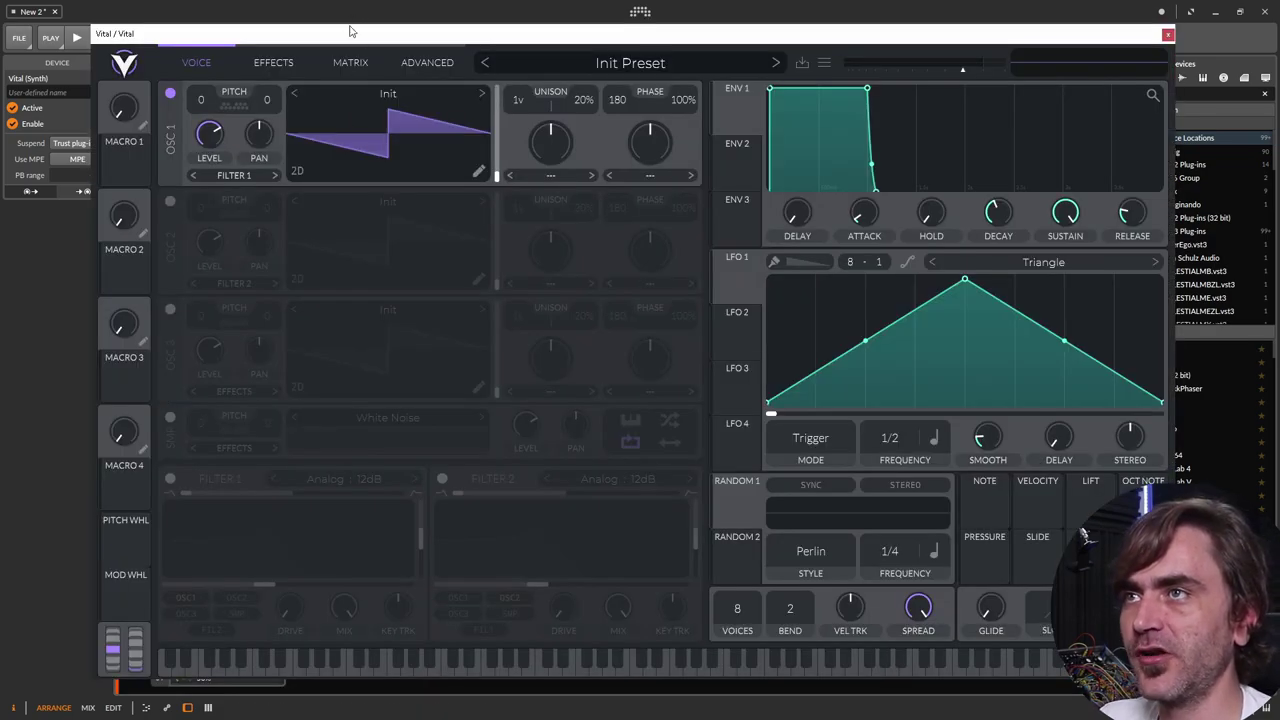
Reposition the Vital window and play the loop to hear oscillator 1's Init wave on its own
left_click_drag(351, 33, 419, 330)
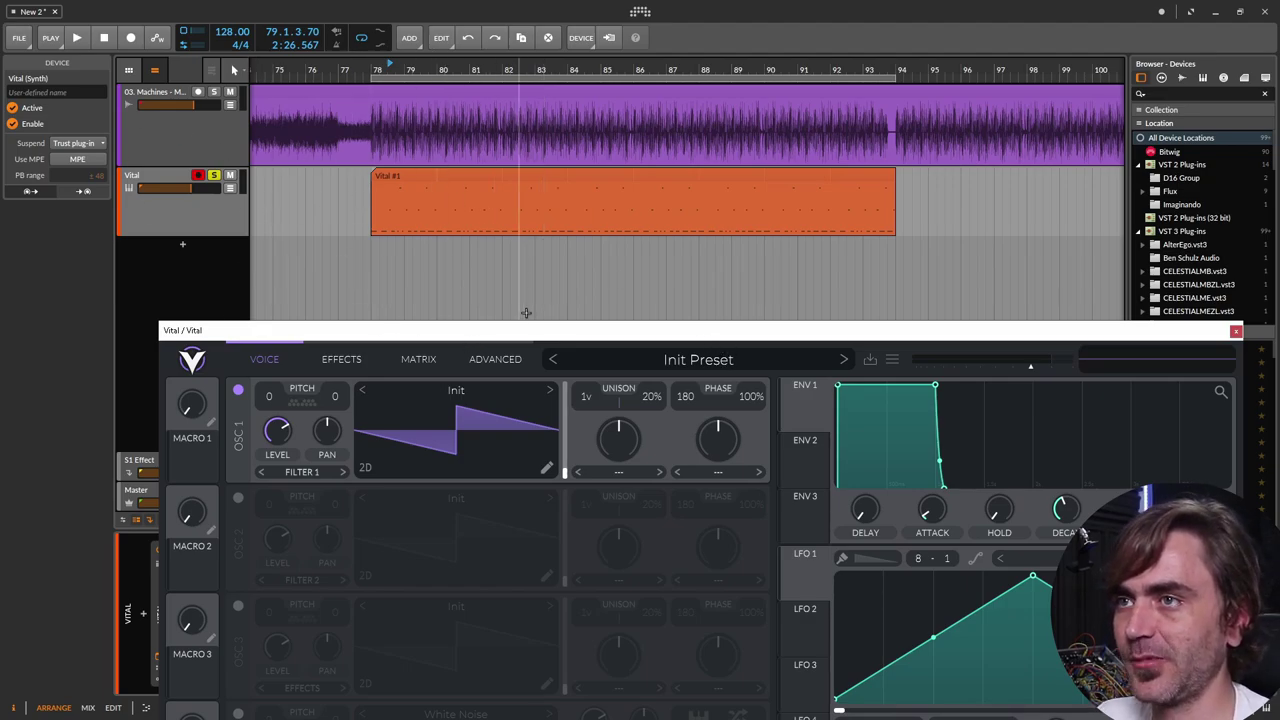
left_click_drag(512, 333, 422, 52)
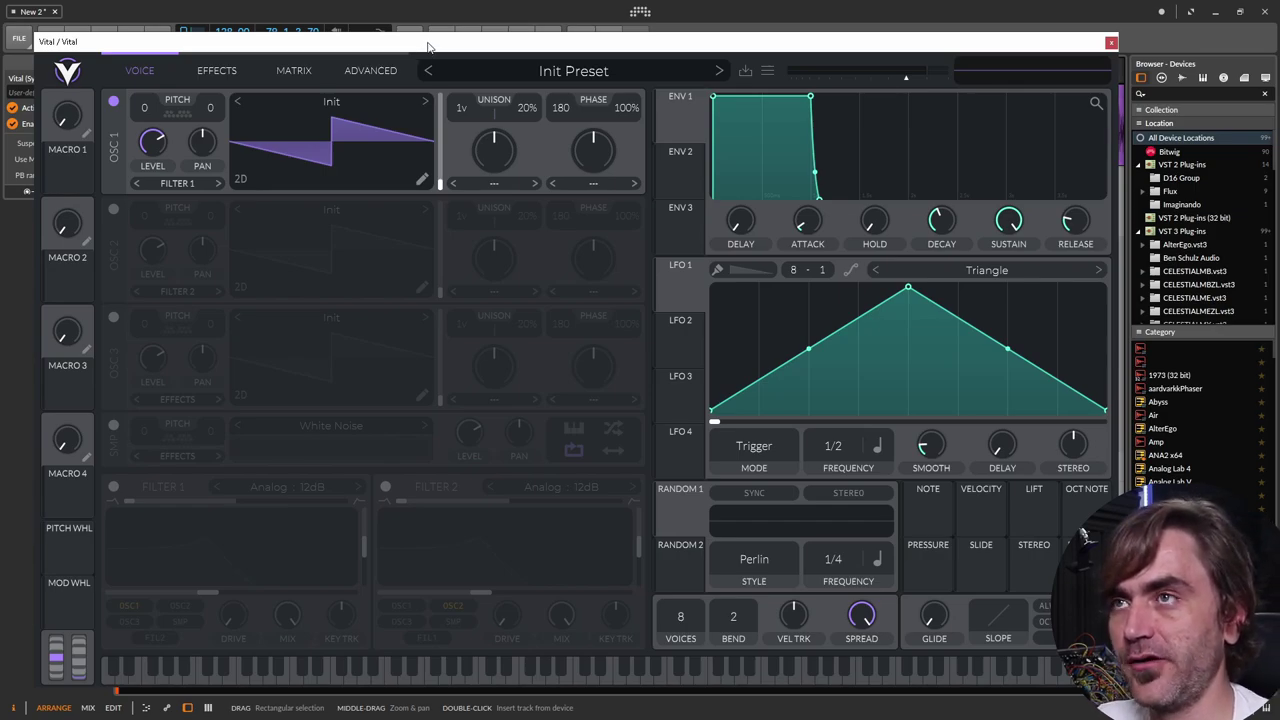
left_click_drag(428, 45, 383, 73)
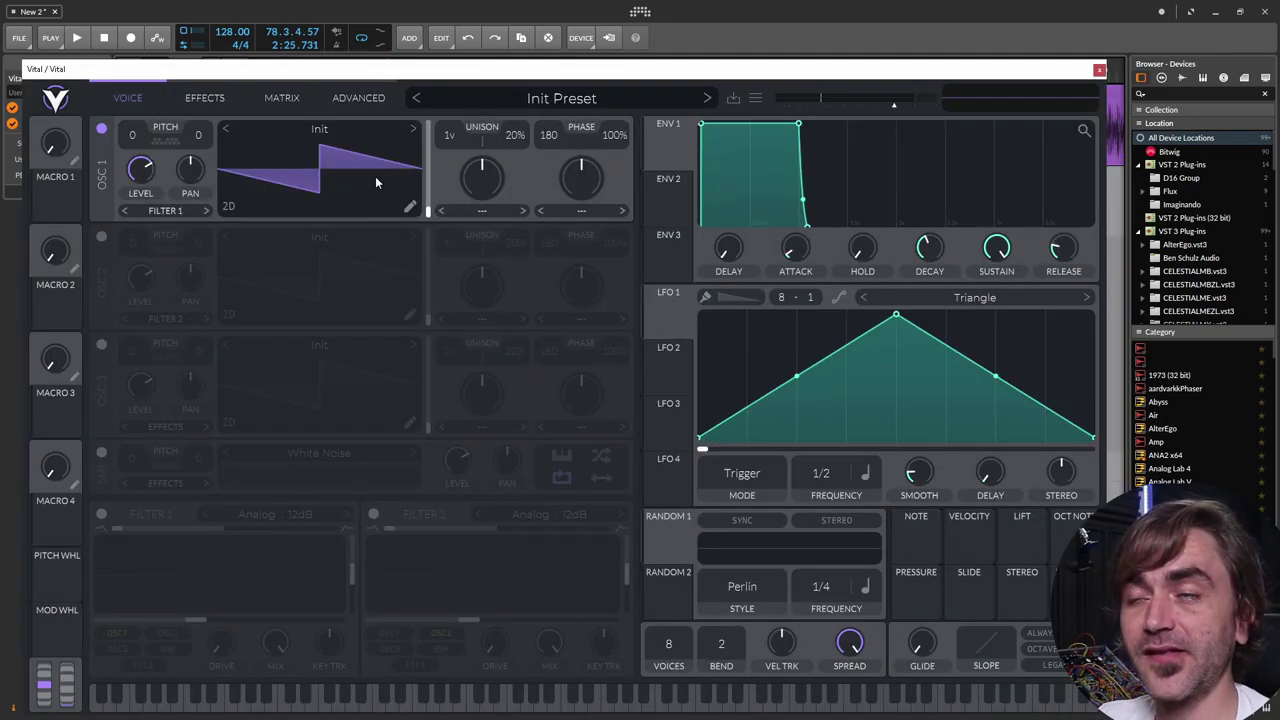
key("space")
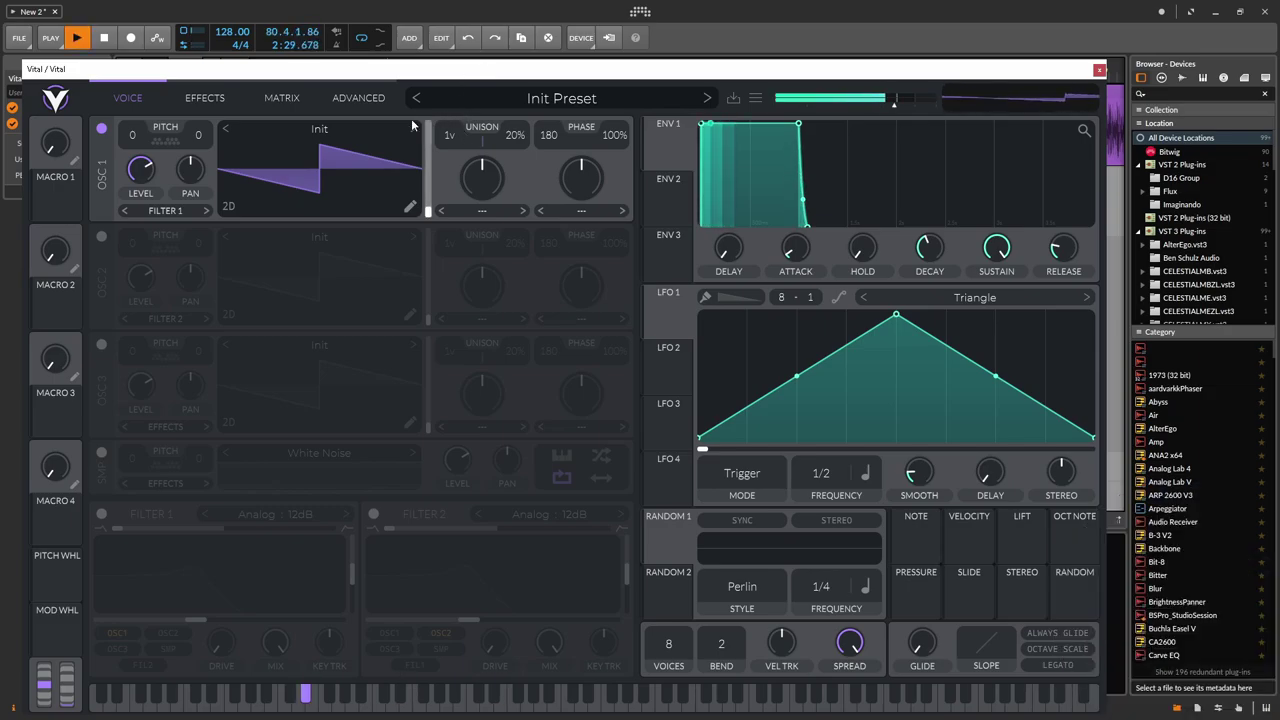
left_click_drag(425, 68, 425, 33)
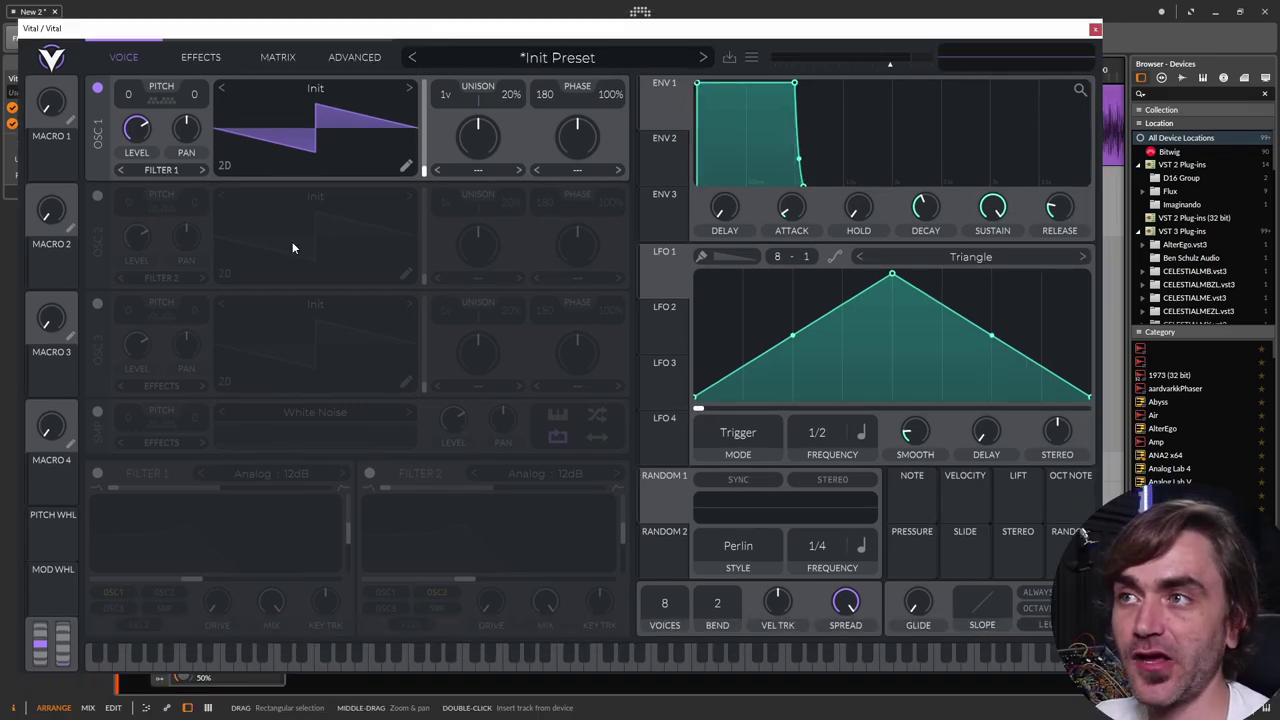
Try switching on oscillators 2 and 3 in Vital, and switch both off again
left_click(97, 196)
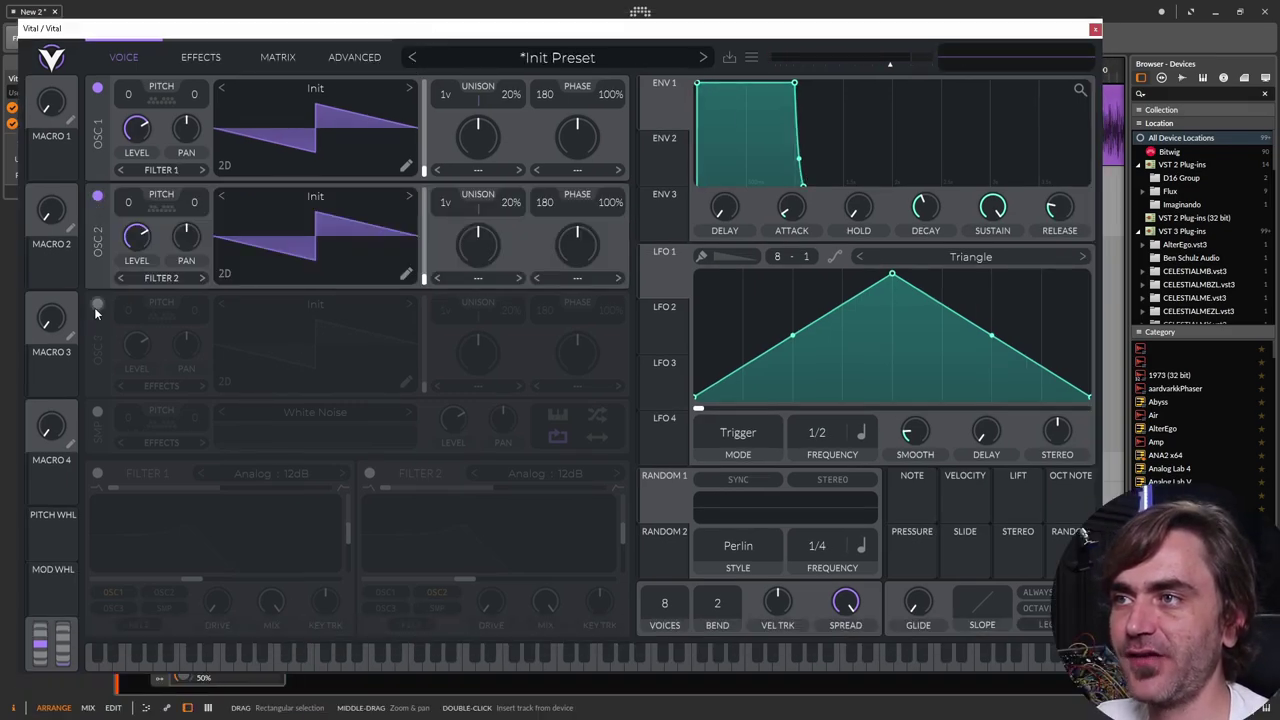
left_click(97, 305)
left_click(97, 305)
left_click(97, 197)
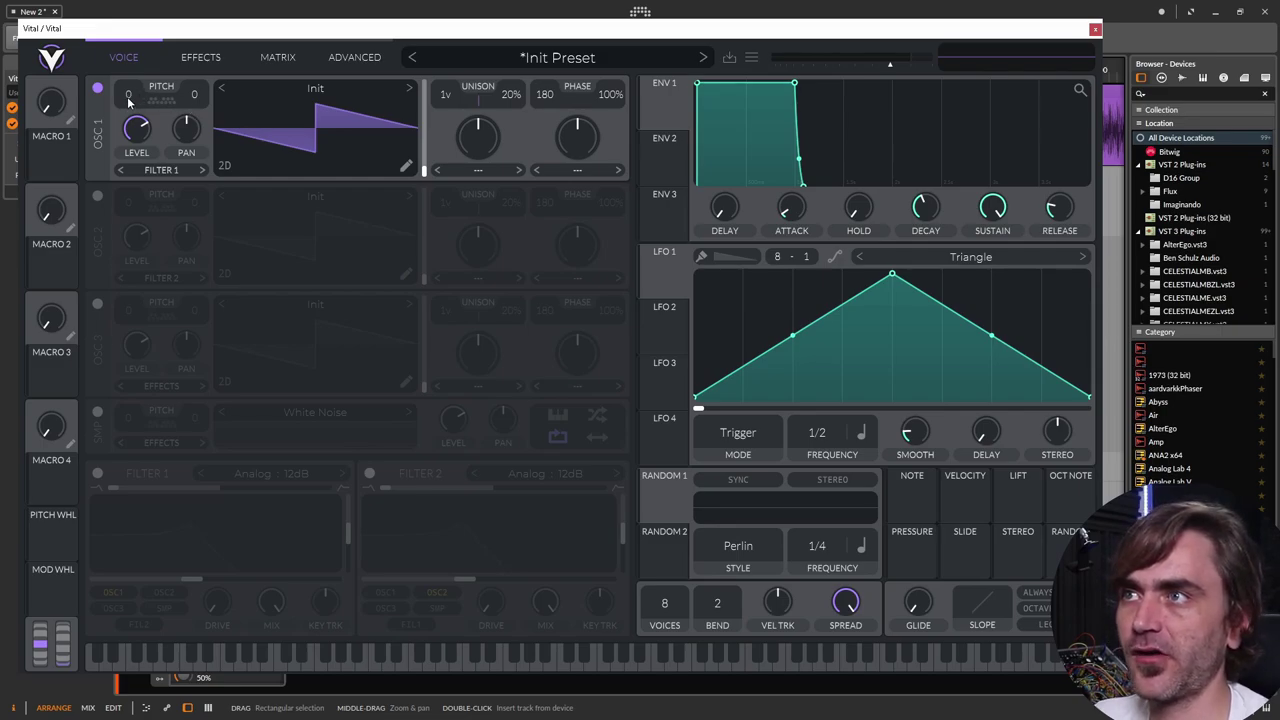
Try other transpose and tune settings on oscillator 1, including a -24 transpose, and reset both to 0
scroll(128, 95, "down", 1)
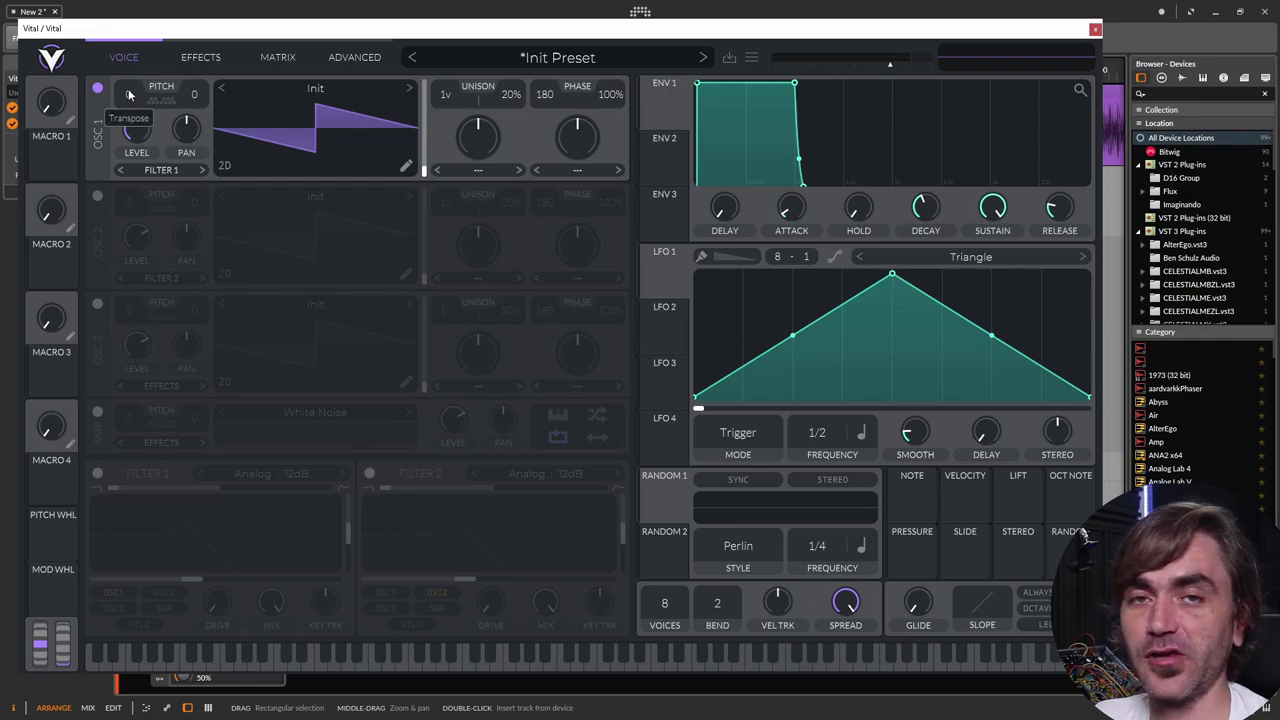
scroll(203, 96, "down", 1)
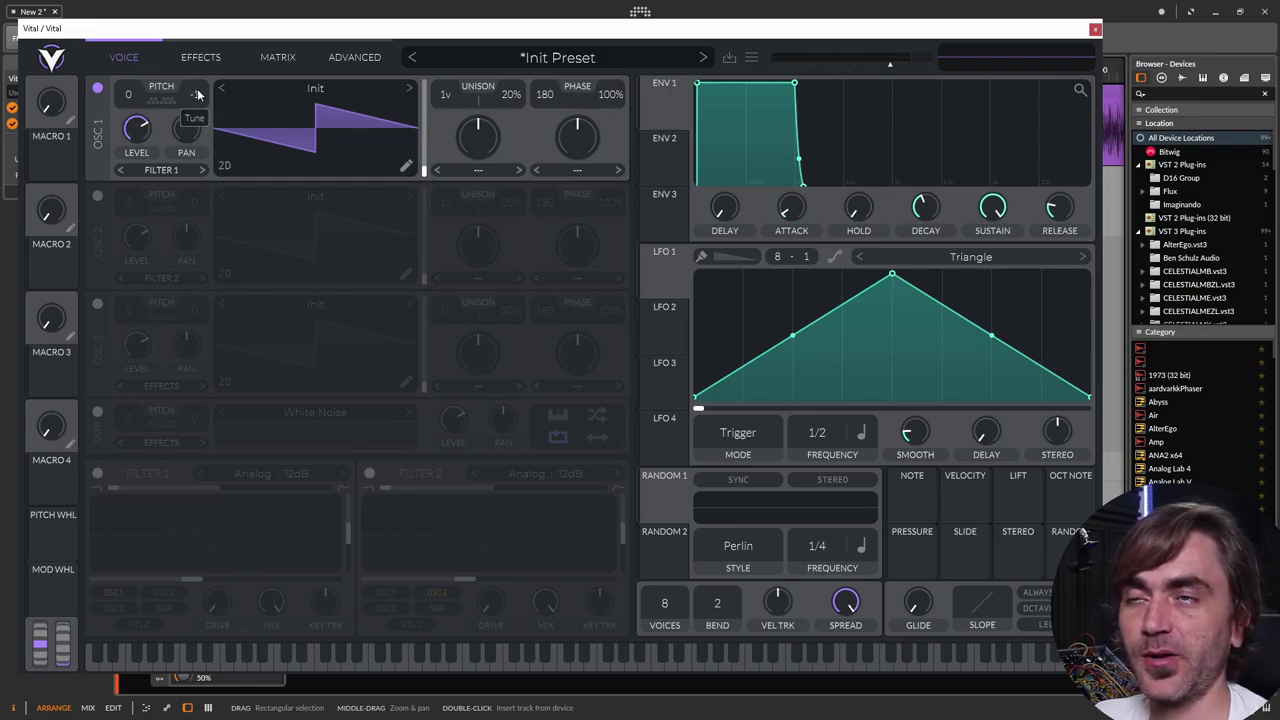
scroll(200, 95, "up", 4)
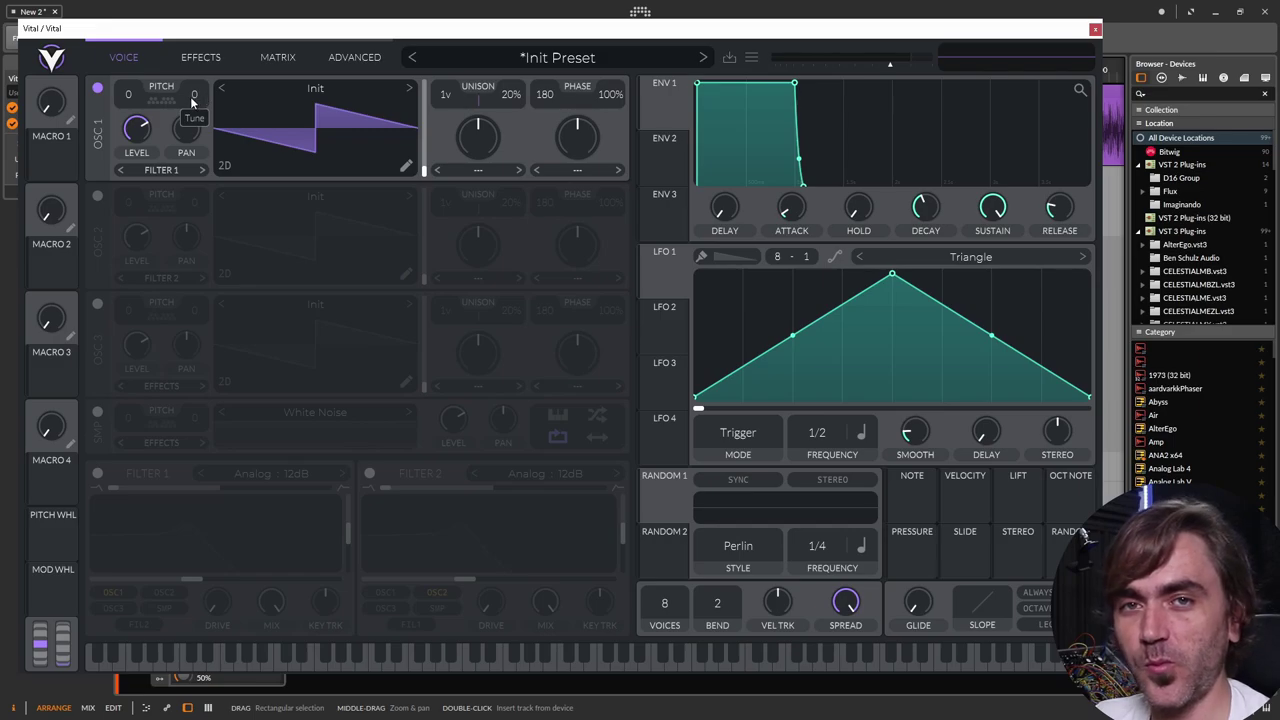
double_click(198, 94)
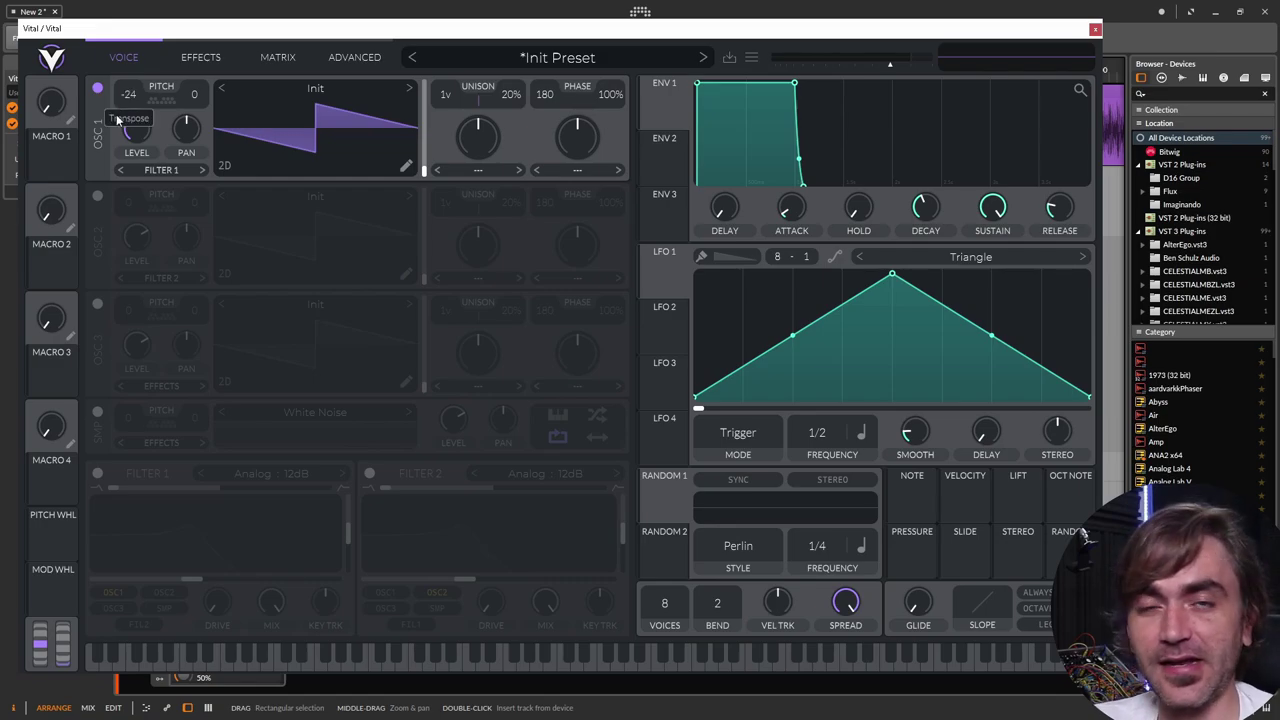
double_click(118, 119)
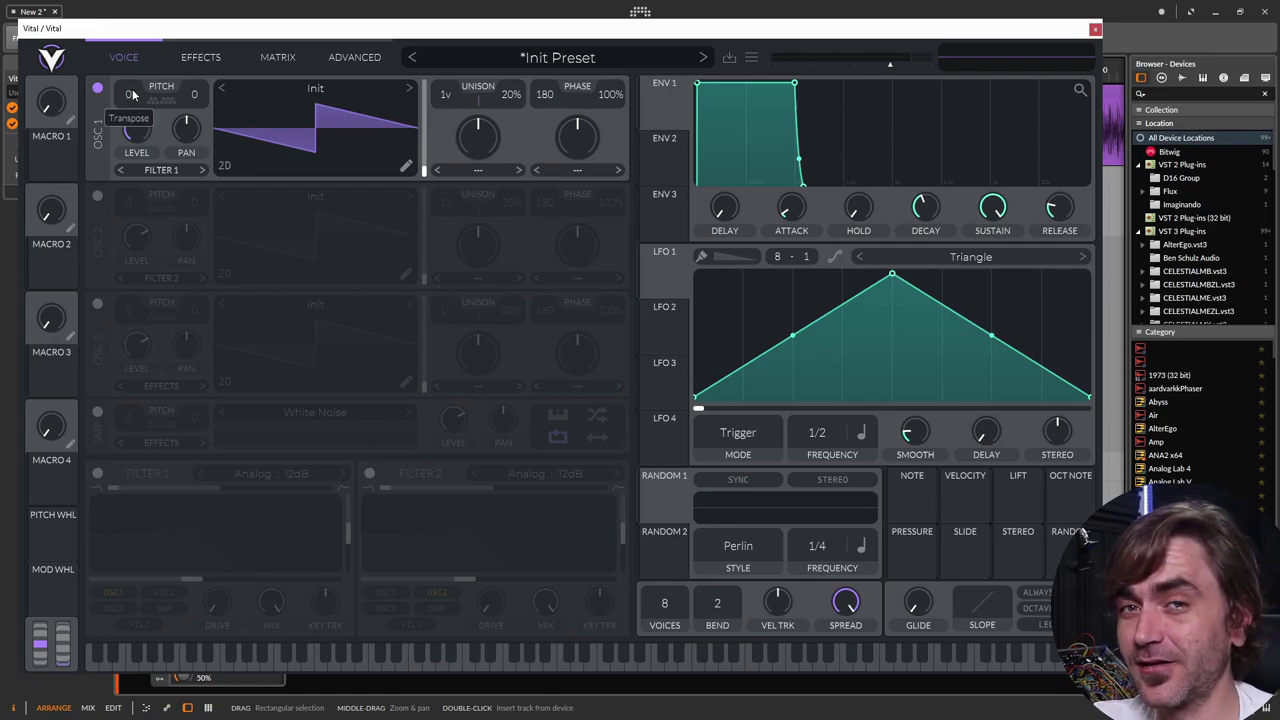
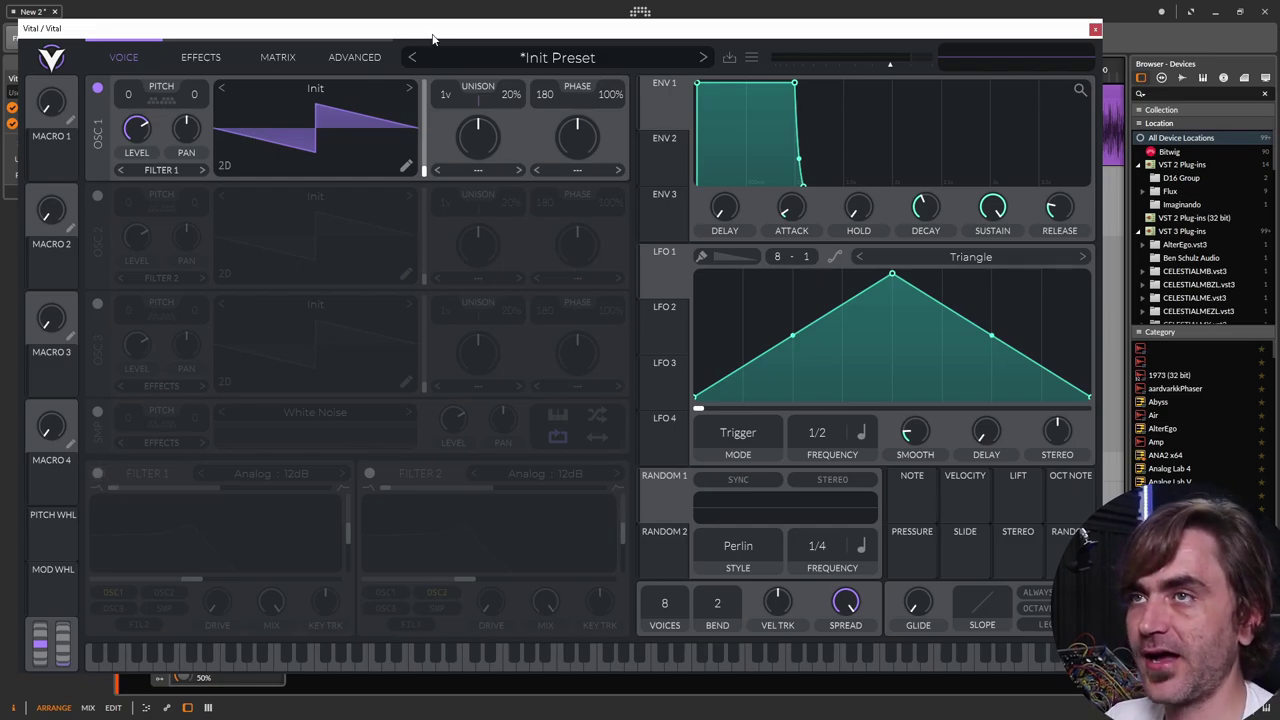
Enable Vital's Analog 12dB Filter 1, toggling it off and on to compare the sound with and without it
left_click(97, 474)
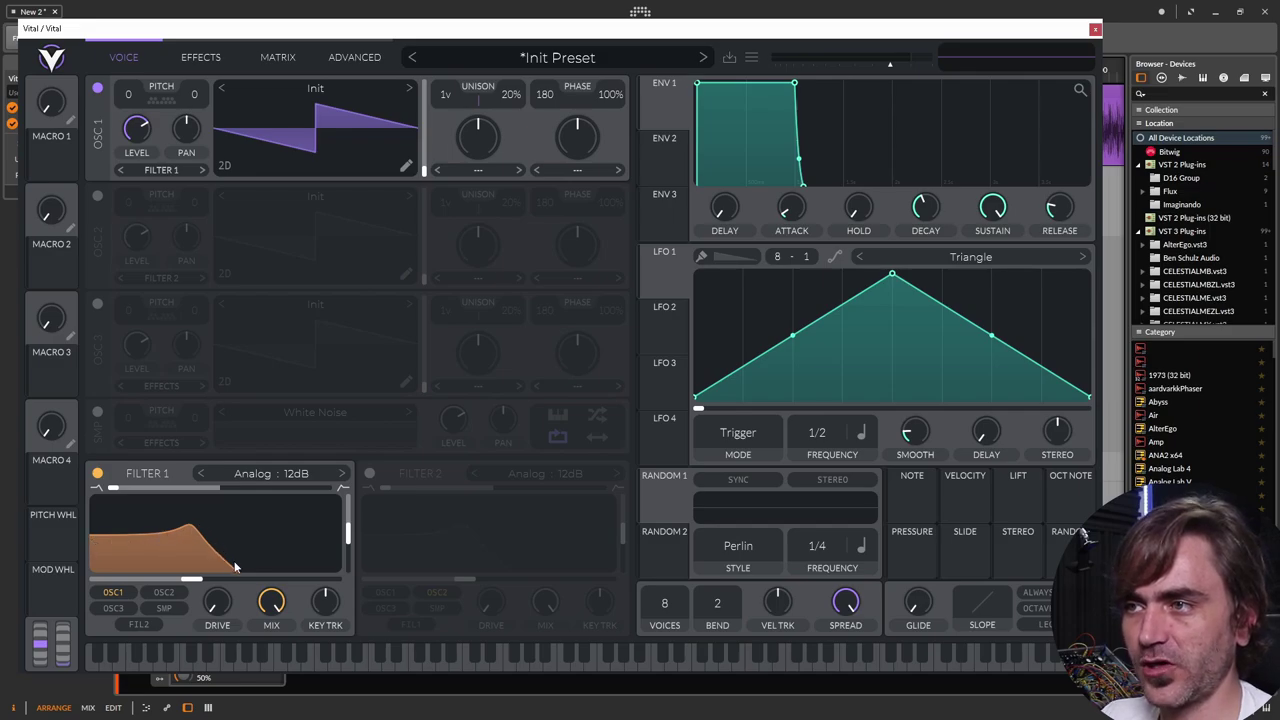
left_click_drag(242, 566, 125, 531)
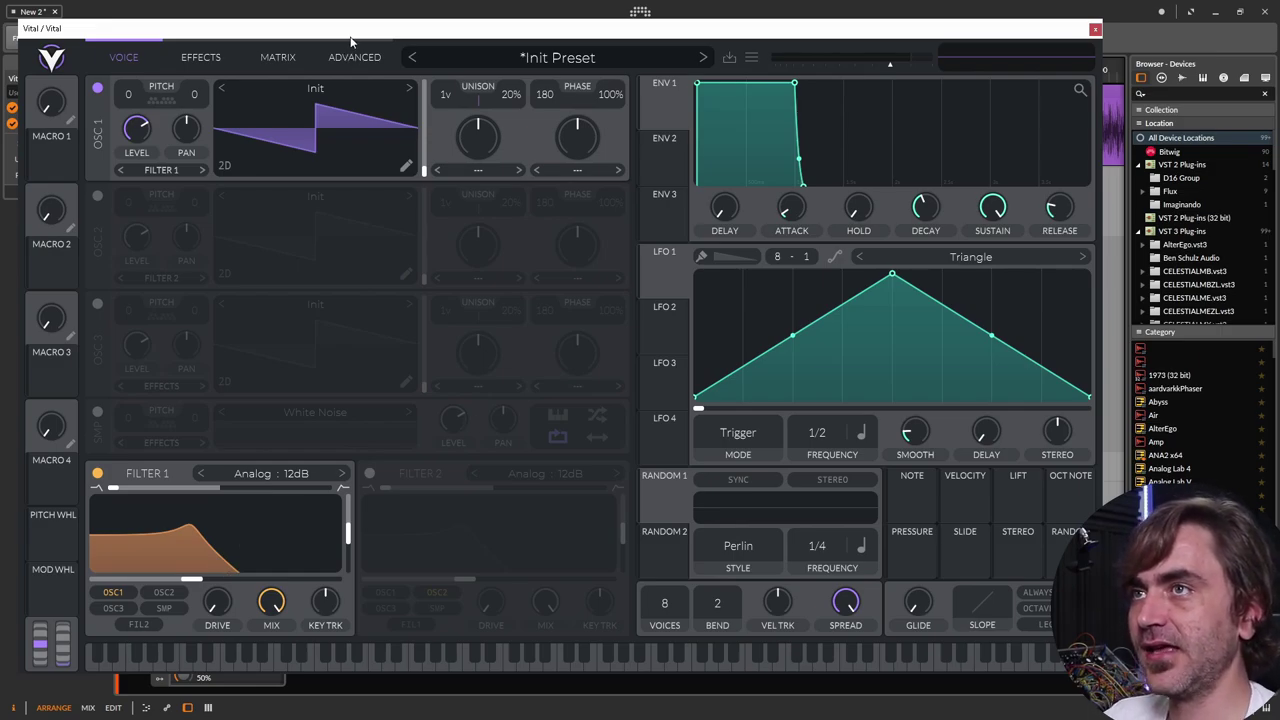
left_click(97, 474)
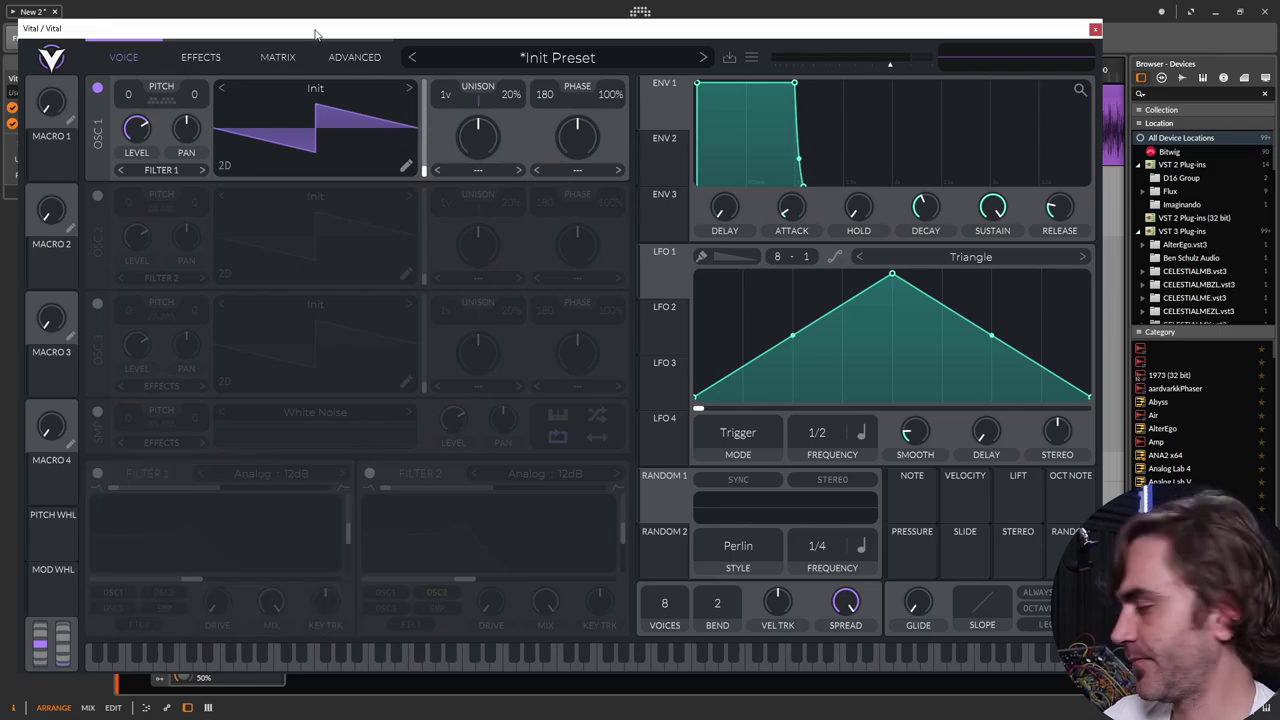
left_click(97, 474)
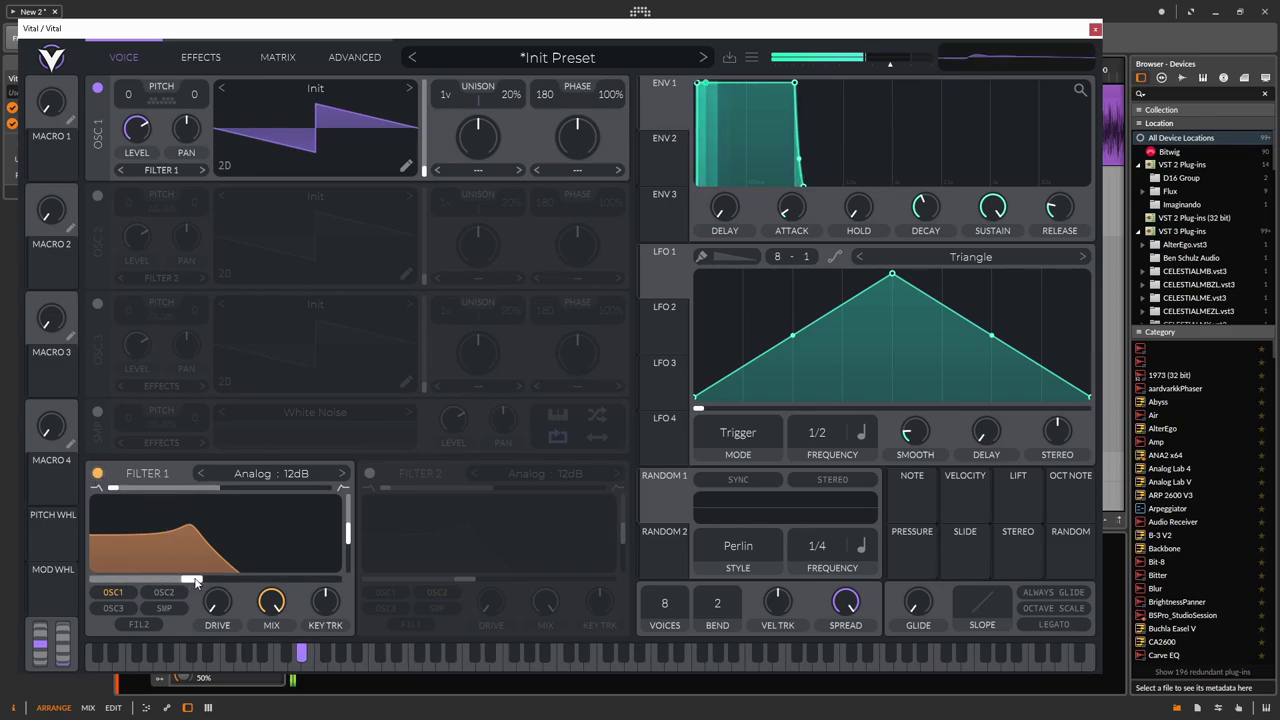
Try higher and lower Filter 1 cutoff settings, and return the cutoff to about its starting position
mouse_move(185, 580)
left_mouse_down()
mouse_move(260, 581)
mouse_move(160, 581)
mouse_move(300, 585)
mouse_move(158, 584)
mouse_move(273, 582)
mouse_move(207, 582)
left_mouse_up()
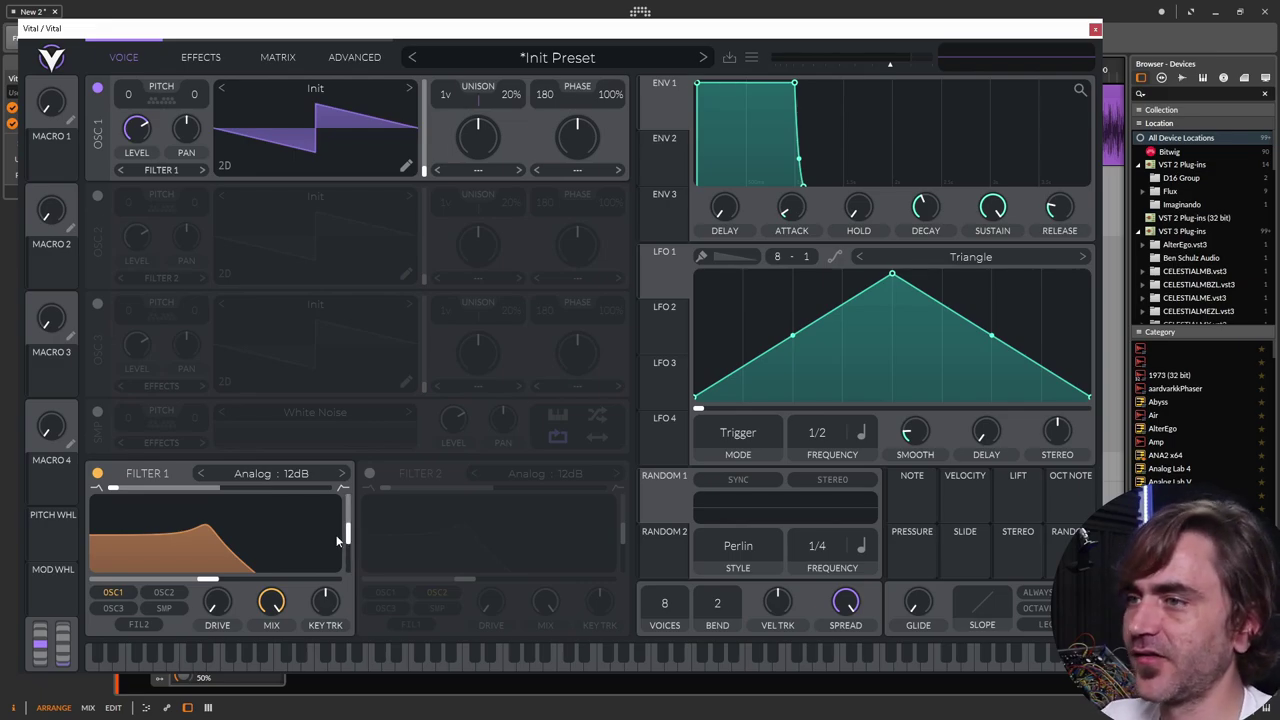
mouse_move(207, 578)
mouse_move(207, 578)
left_mouse_down()
mouse_move(222, 580)
mouse_move(210, 580)
left_mouse_up()
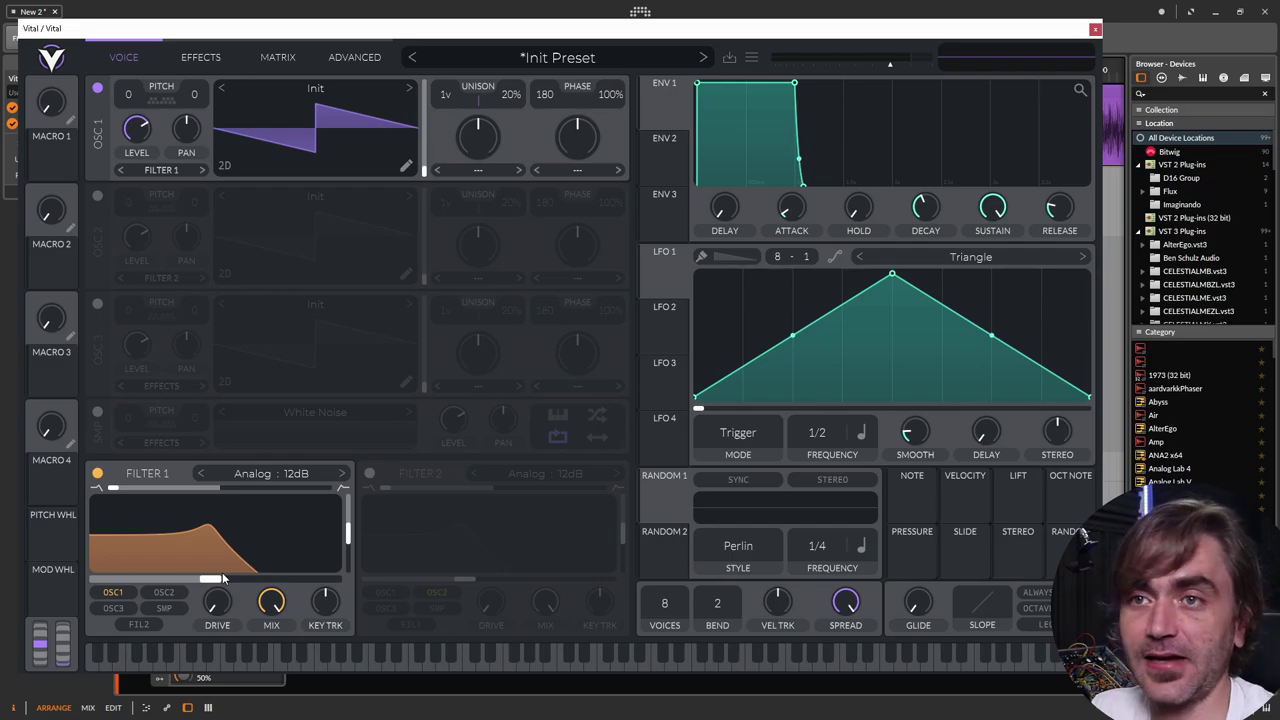
left_click_drag(222, 578, 180, 570)
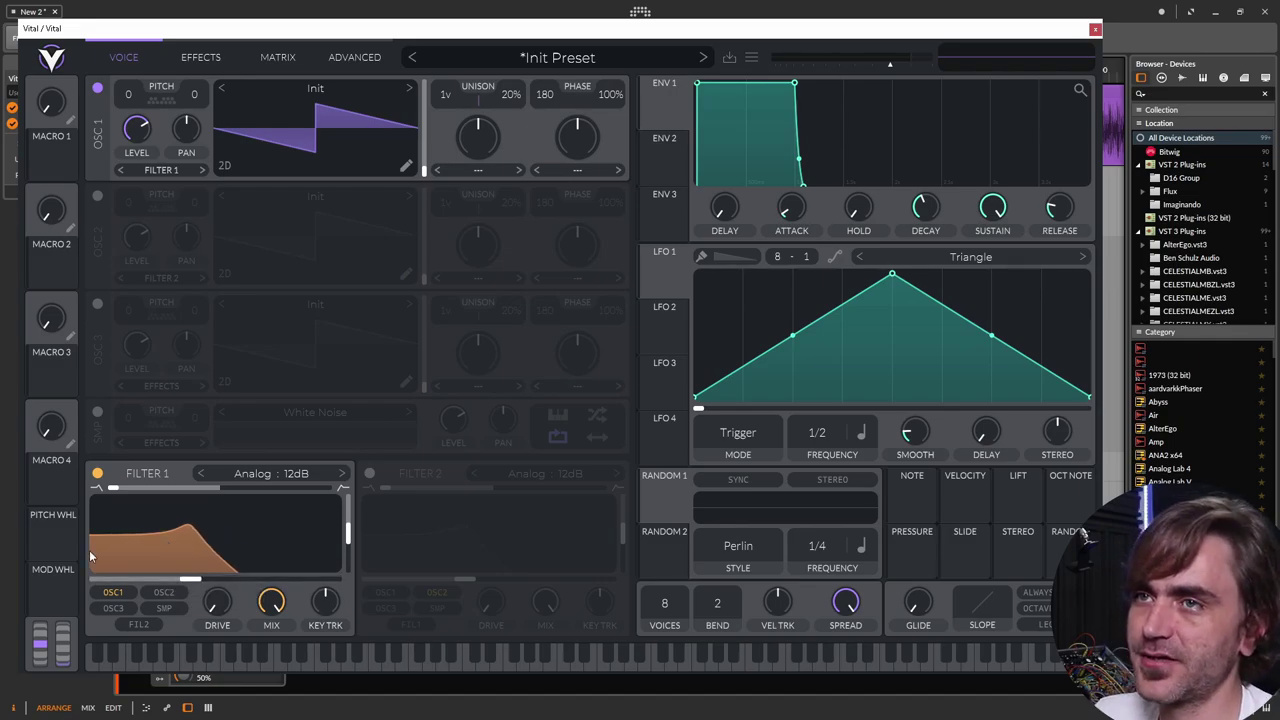
mouse_move(192, 582)
left_mouse_down()
mouse_move(165, 580)
mouse_move(219, 578)
mouse_move(183, 577)
left_mouse_up()
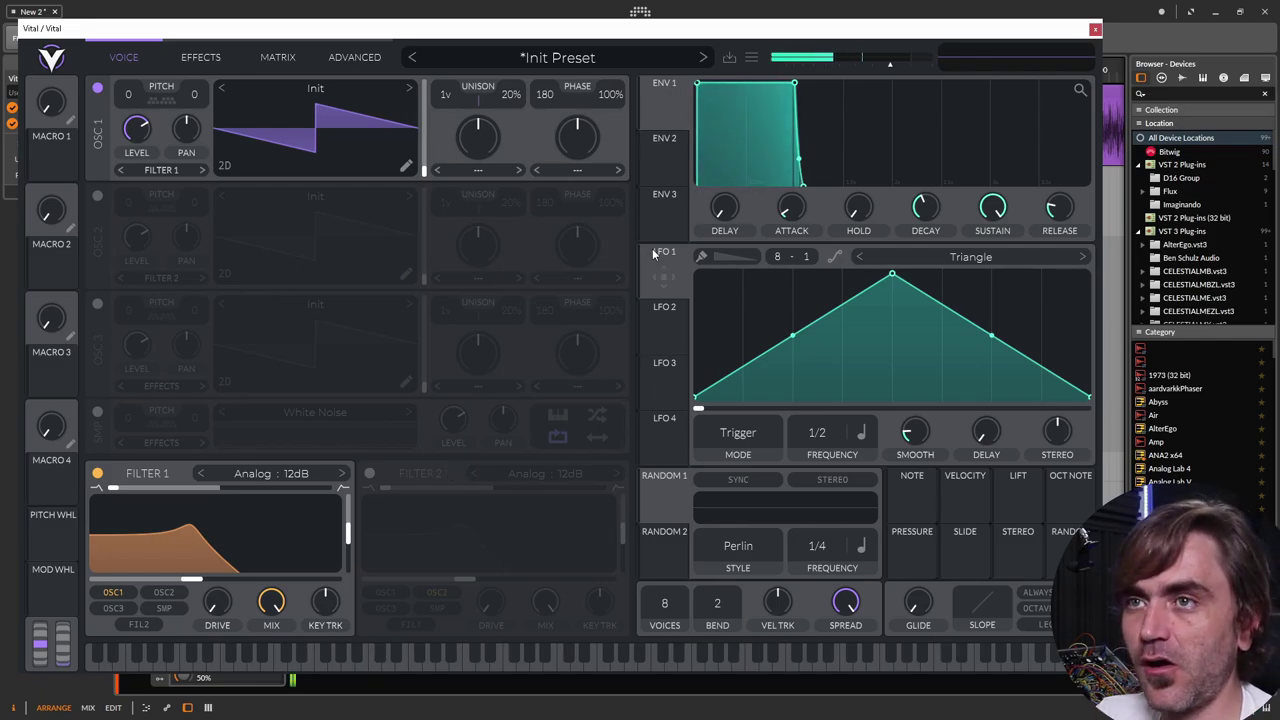
Try modulating the Filter 1 cutoff with LFO 1 at frequencies such as 1/8 and 1/1
left_click_drag(665, 278, 195, 560)
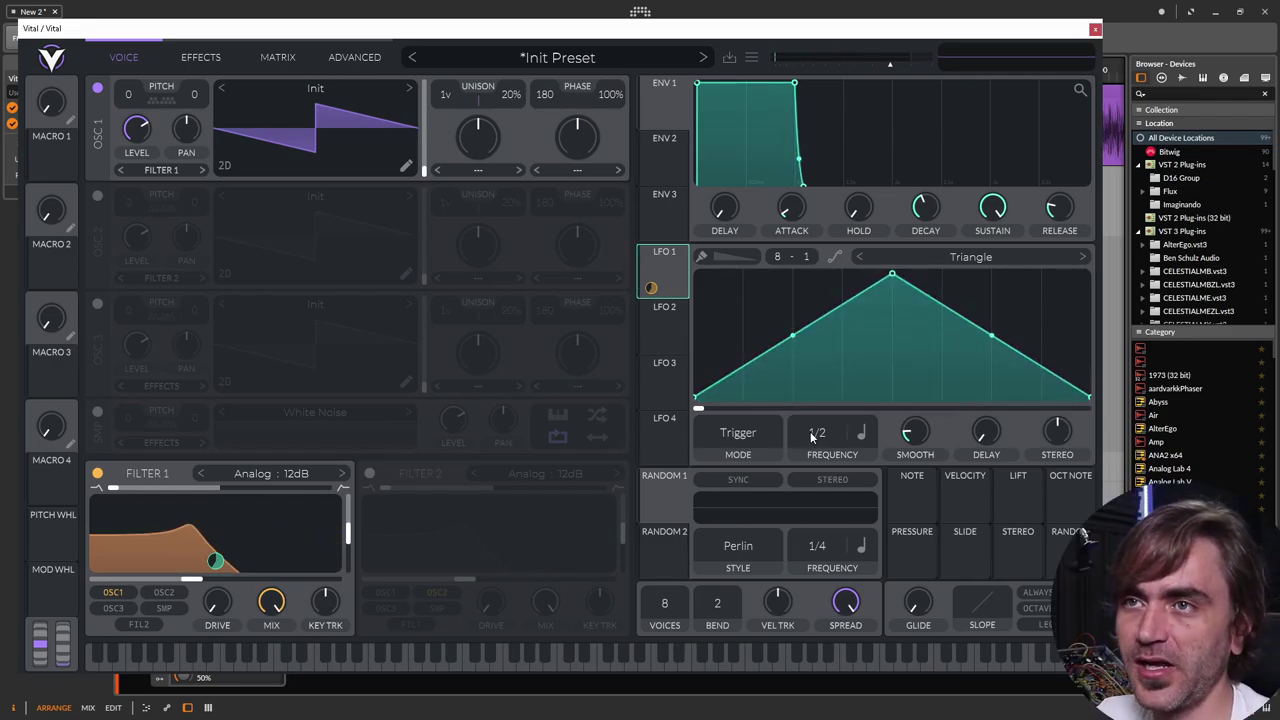
scroll(831, 431, "down", 1)
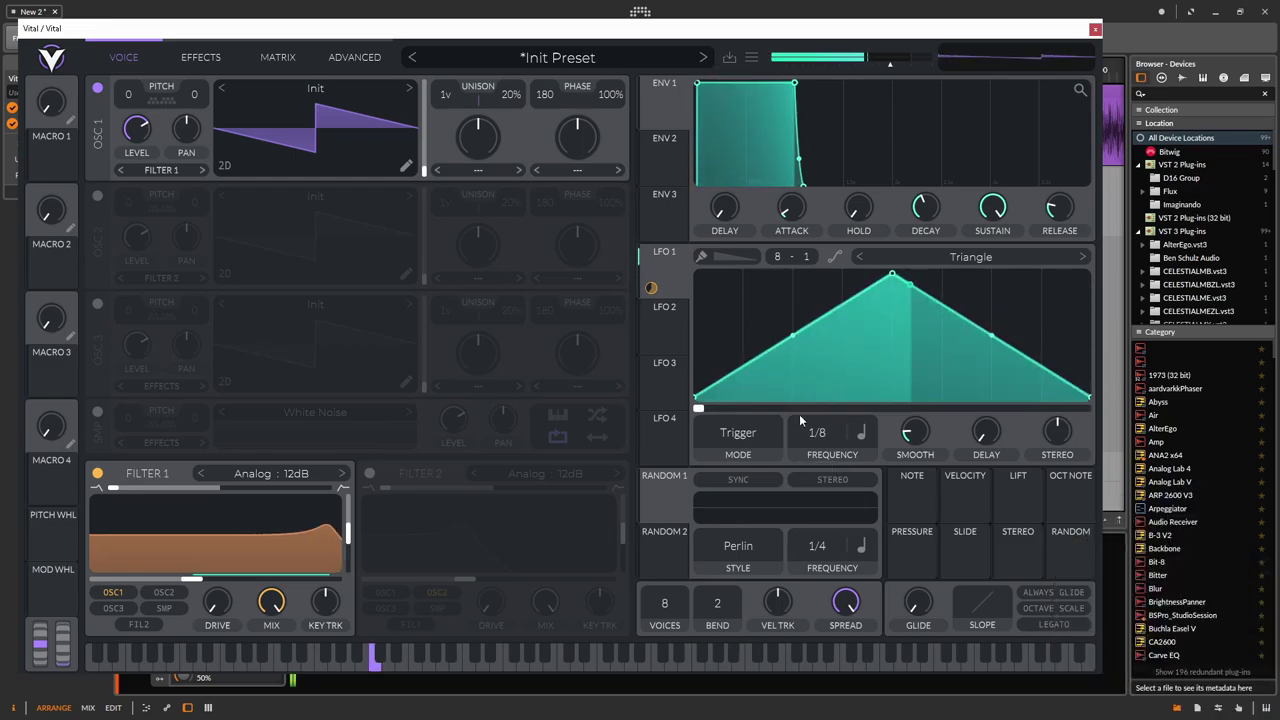
scroll(825, 437, "up", 3)
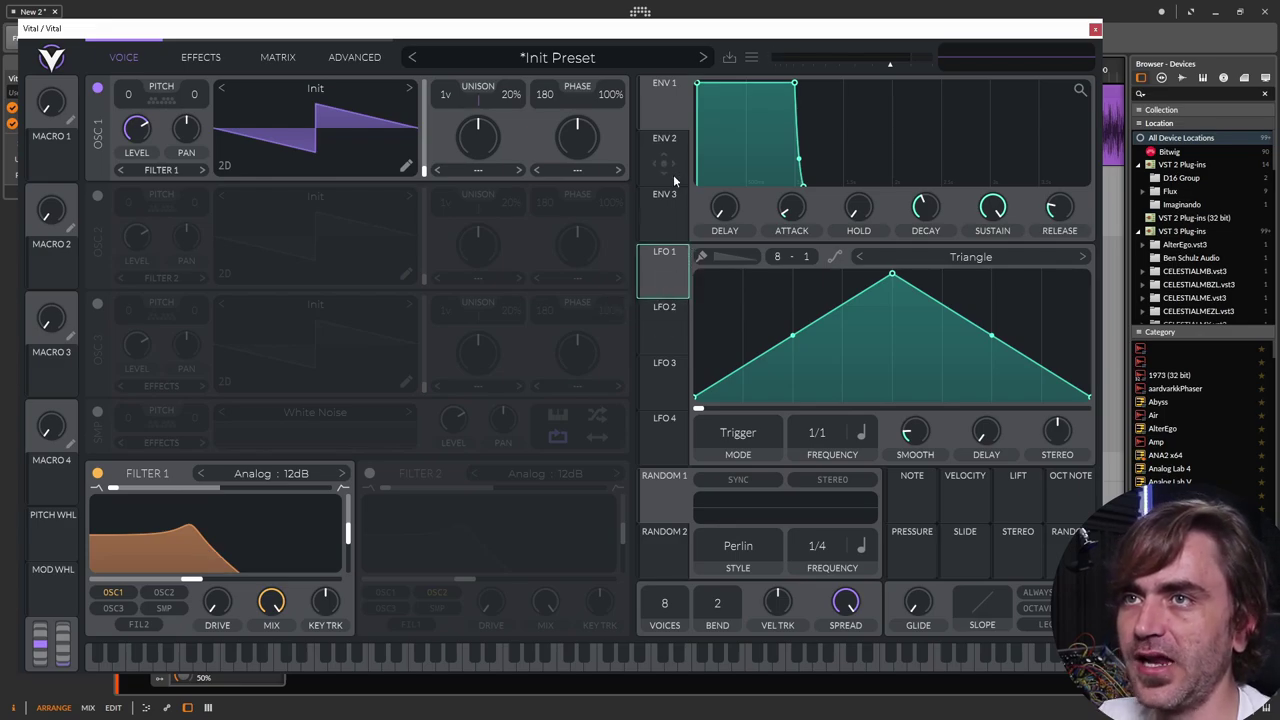
Modulate the Filter 1 cutoff with Envelope 2, with sustain at zero and decay at about 0.27 seconds
mouse_move(656, 172)
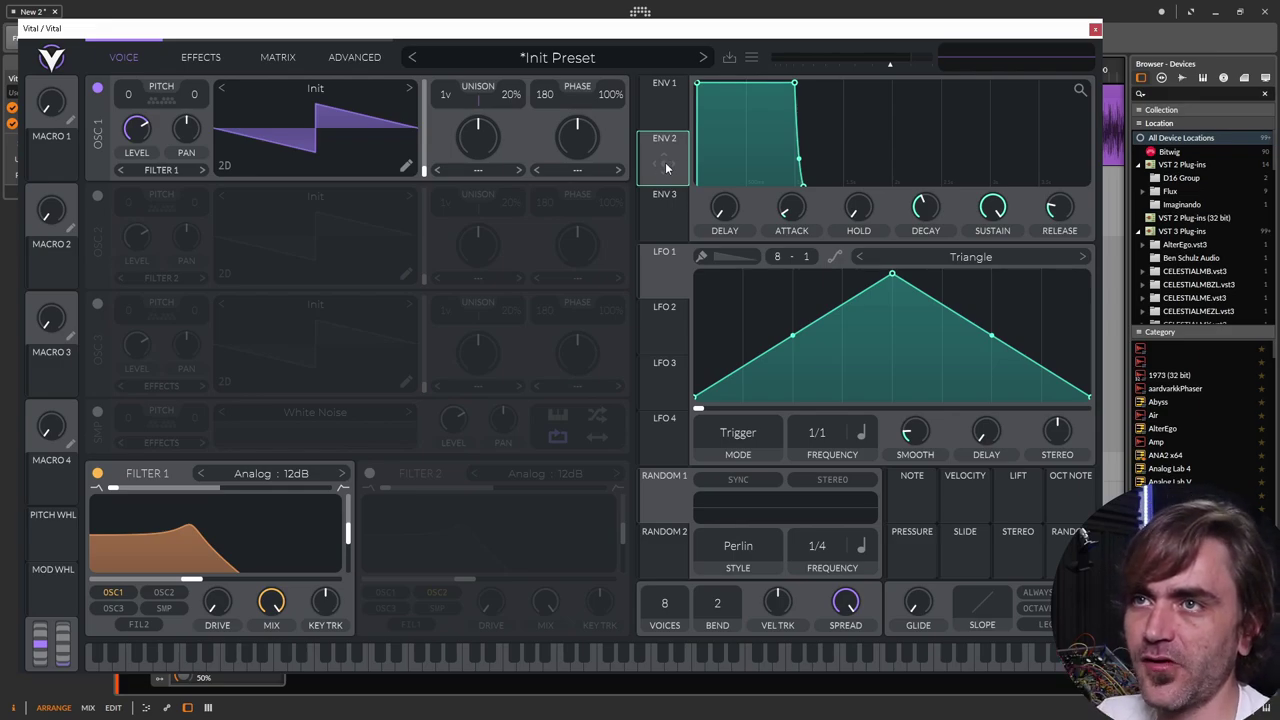
left_click_drag(665, 164, 200, 560)
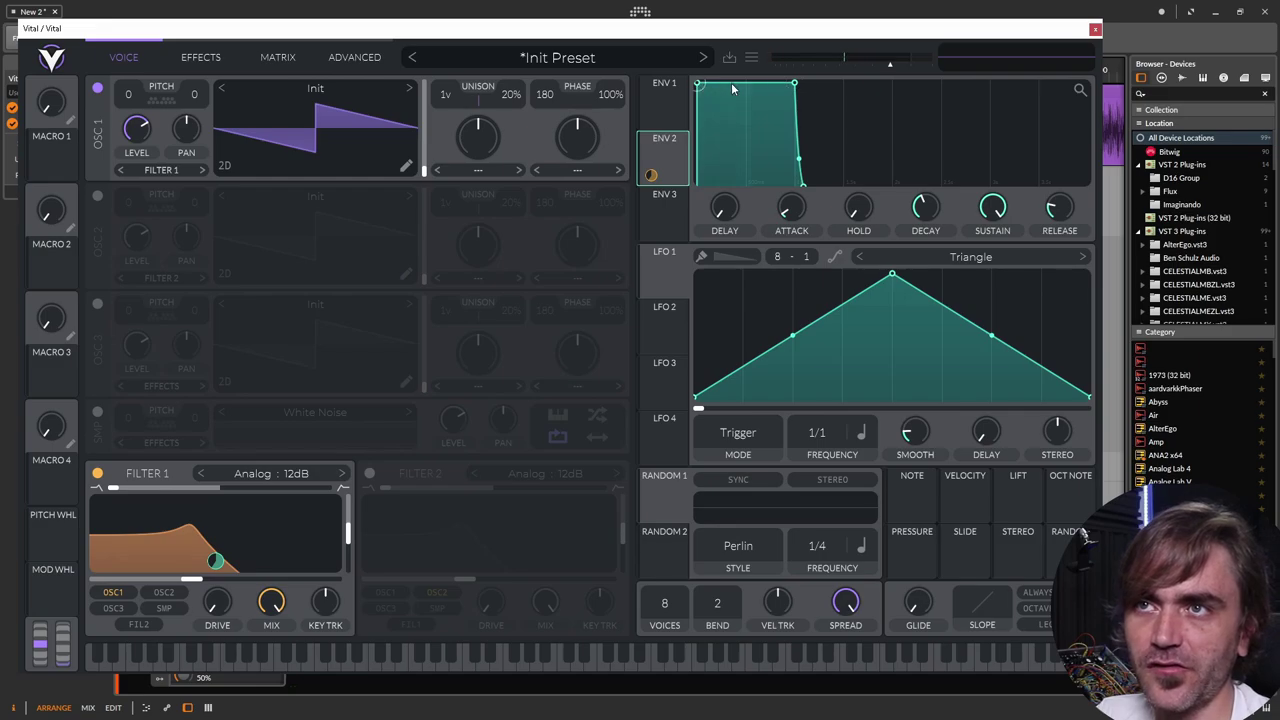
left_click_drag(990, 206, 983, 221)
left_click_drag(798, 112, 780, 173)
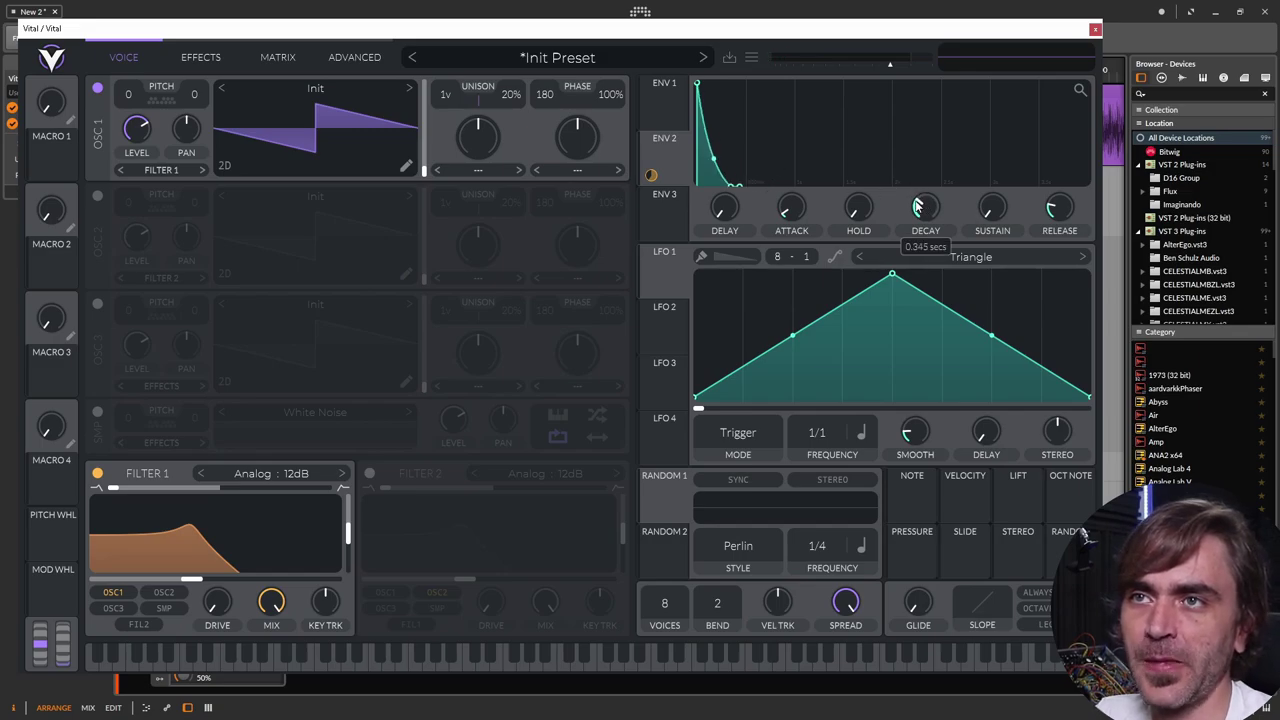
scroll(820, 160, "up", 3)
scroll(928, 206, "down", 3)
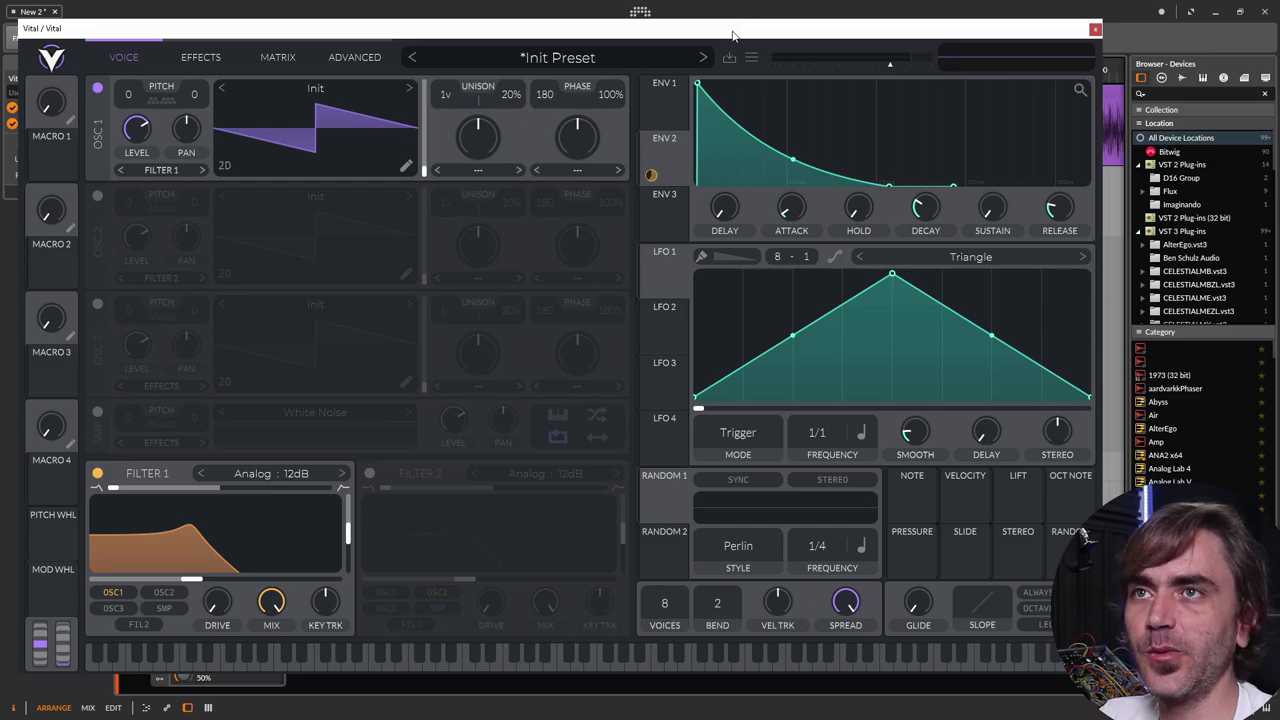
Reposition the Vital window, play the loop, and vary Envelope 2's decay between 0.176 and 0.267 seconds
left_click_drag(735, 28, 769, 260)
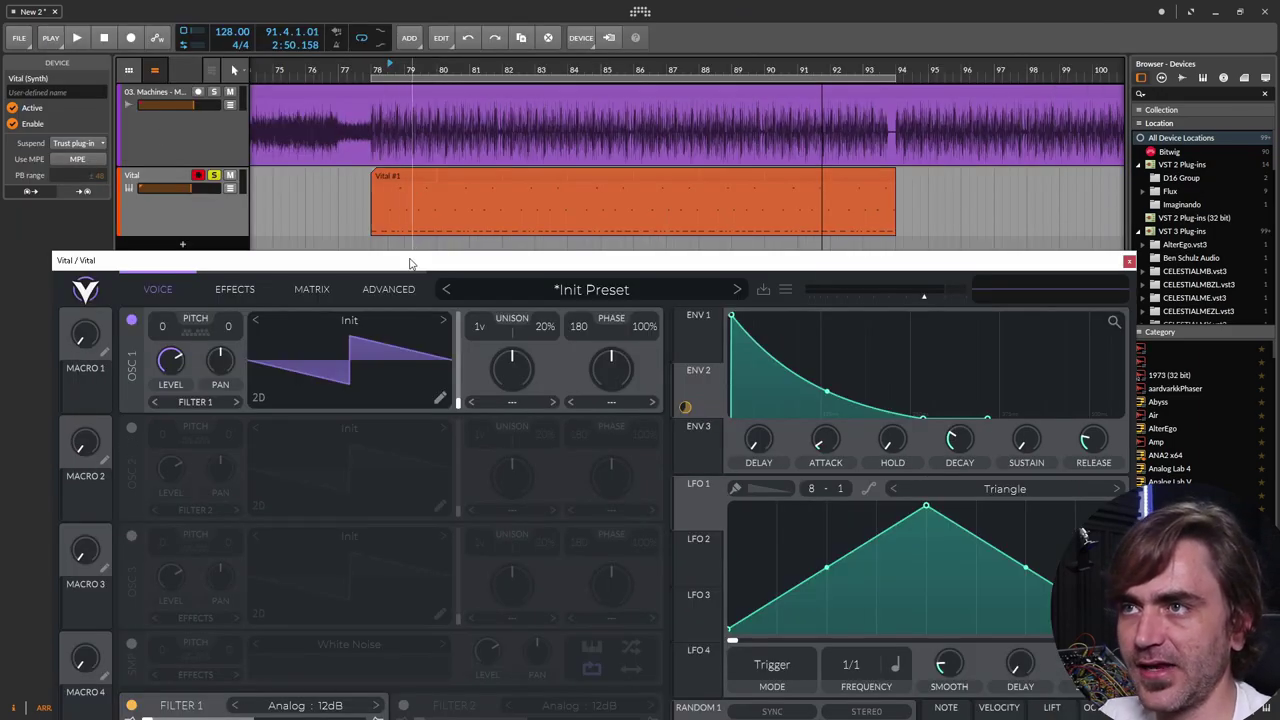
left_click_drag(409, 260, 410, 68)
key("space")
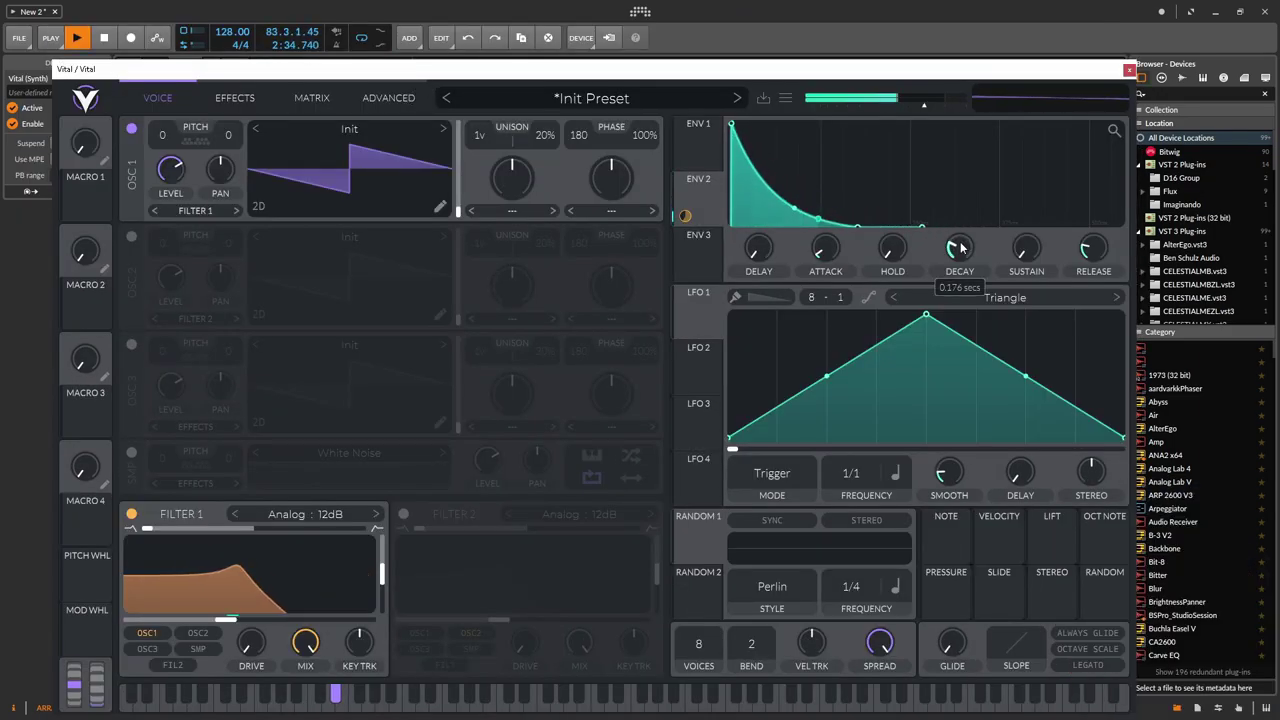
scroll(962, 246, "up", 2)
scroll(962, 246, "down", 3)
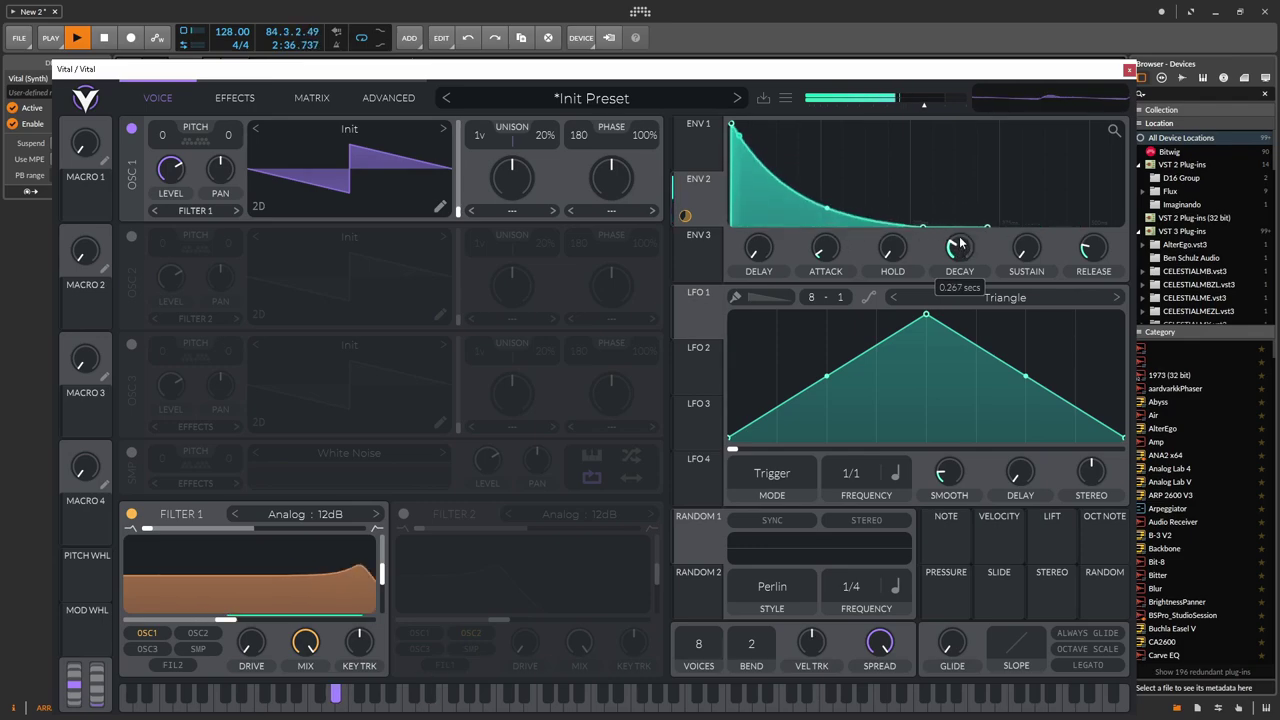
Compare an Envelope 2 decay of 0.304 seconds with a shorter decay, keeping the shorter one
scroll(958, 246, "up", 3)
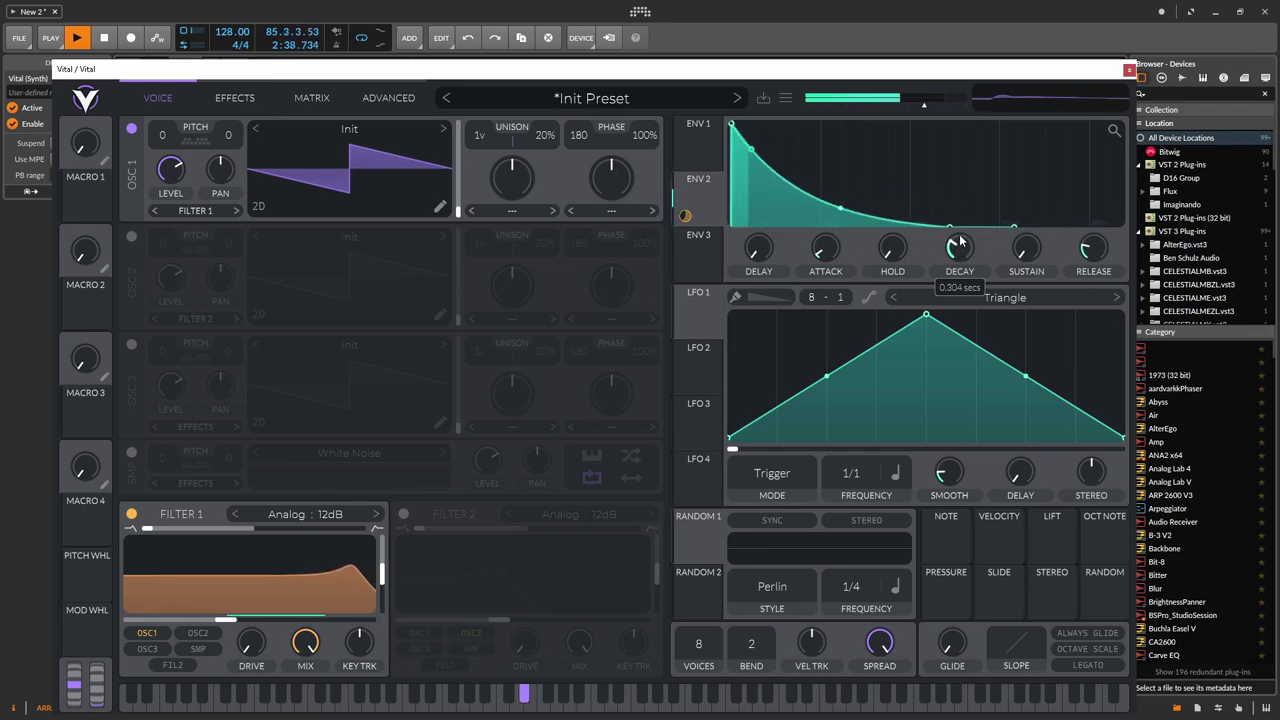
scroll(958, 246, "down", 3)
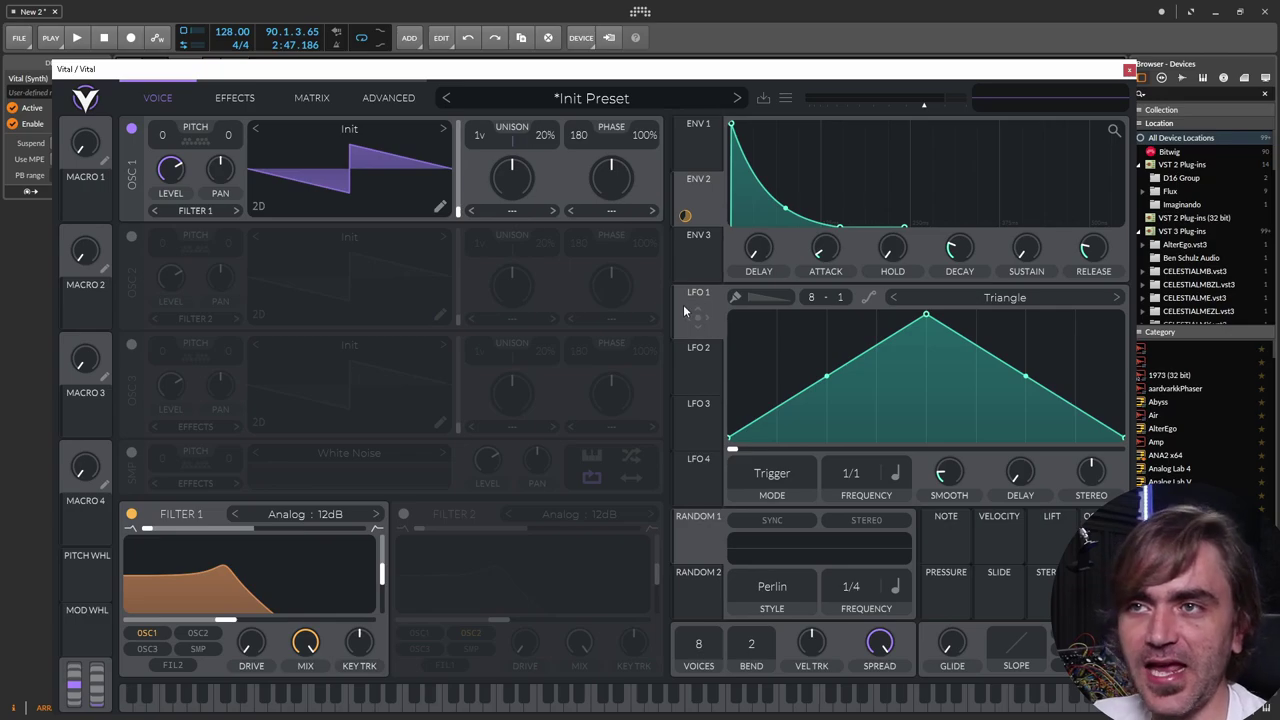
Set LFO 1's mode to Sync, assign it to the Filter 1 cutoff, and adjust the cutoff's LFO and envelope modulation amounts
left_click(762, 476)
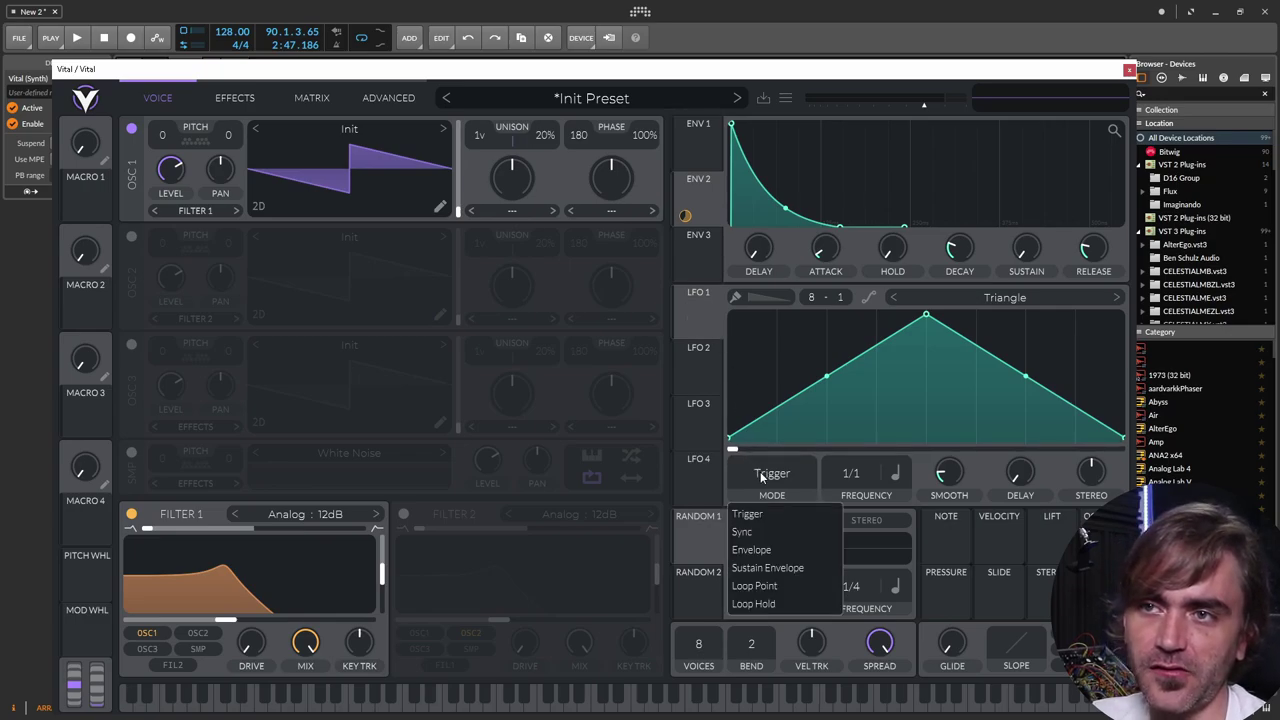
left_click(744, 533)
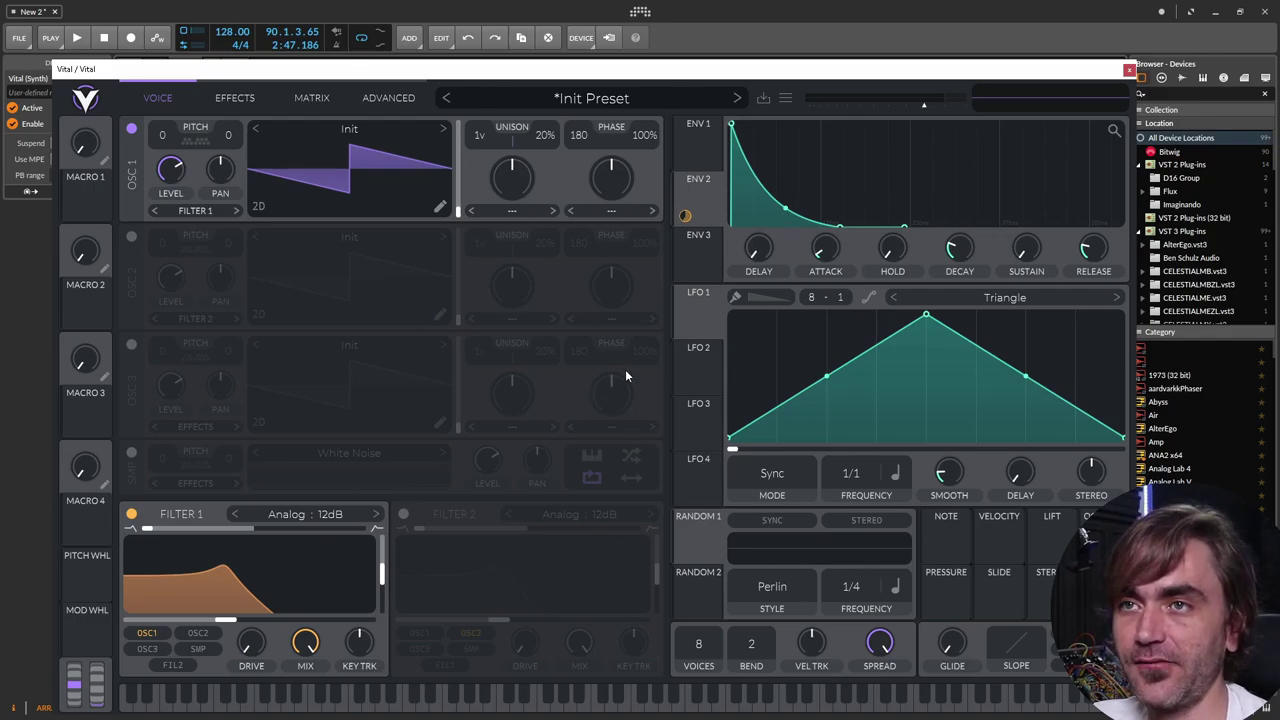
mouse_move(696, 318)
left_mouse_down()
mouse_move(551, 357)
mouse_move(286, 586)
mouse_move(218, 620)
mouse_move(250, 602)
left_mouse_up()
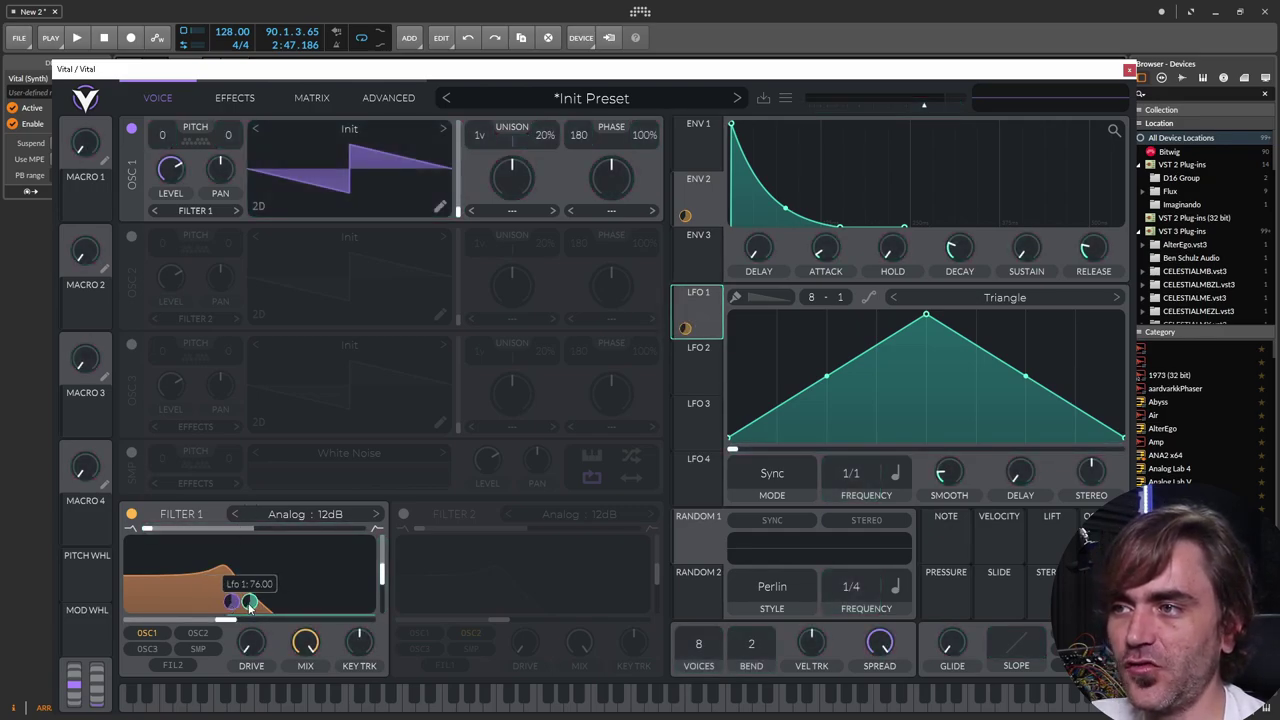
mouse_move(232, 601)
left_mouse_down()
mouse_move(232, 625)
mouse_move(231, 603)
left_mouse_up()
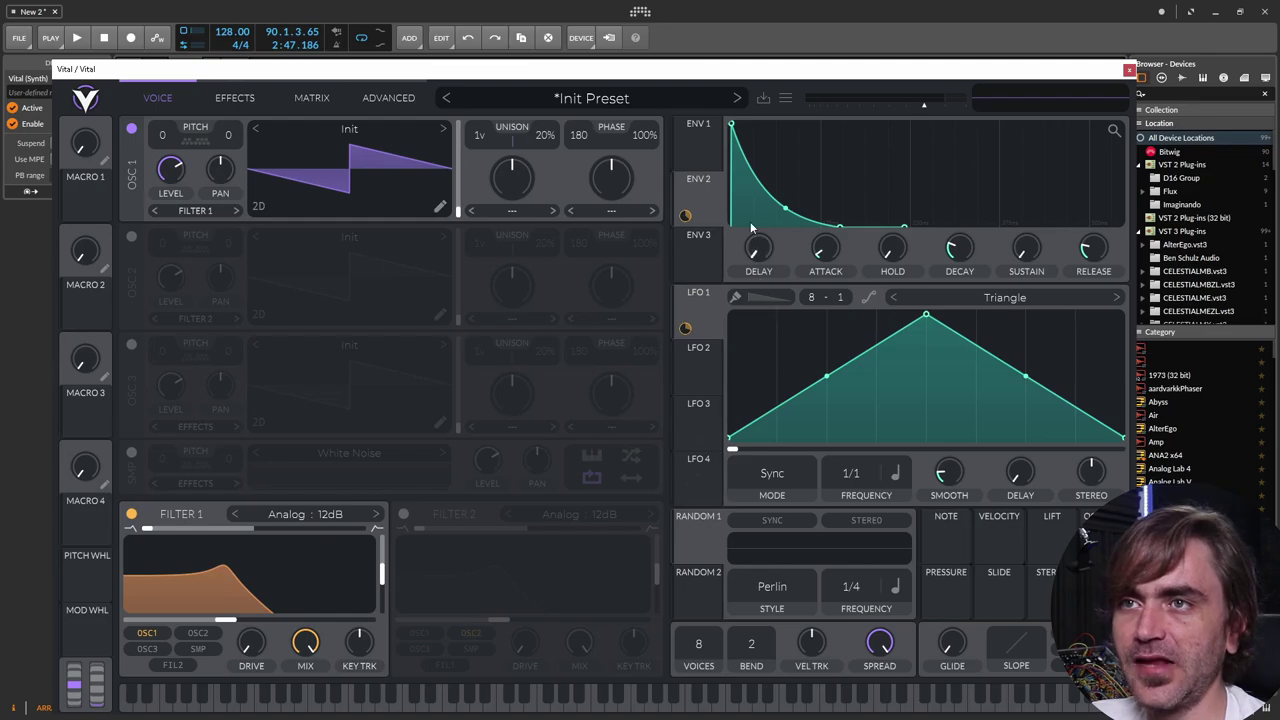
Play the loop while setting LFO 1's frequency to 2/1 and lowering the Filter 1 cutoff slightly
key("space")
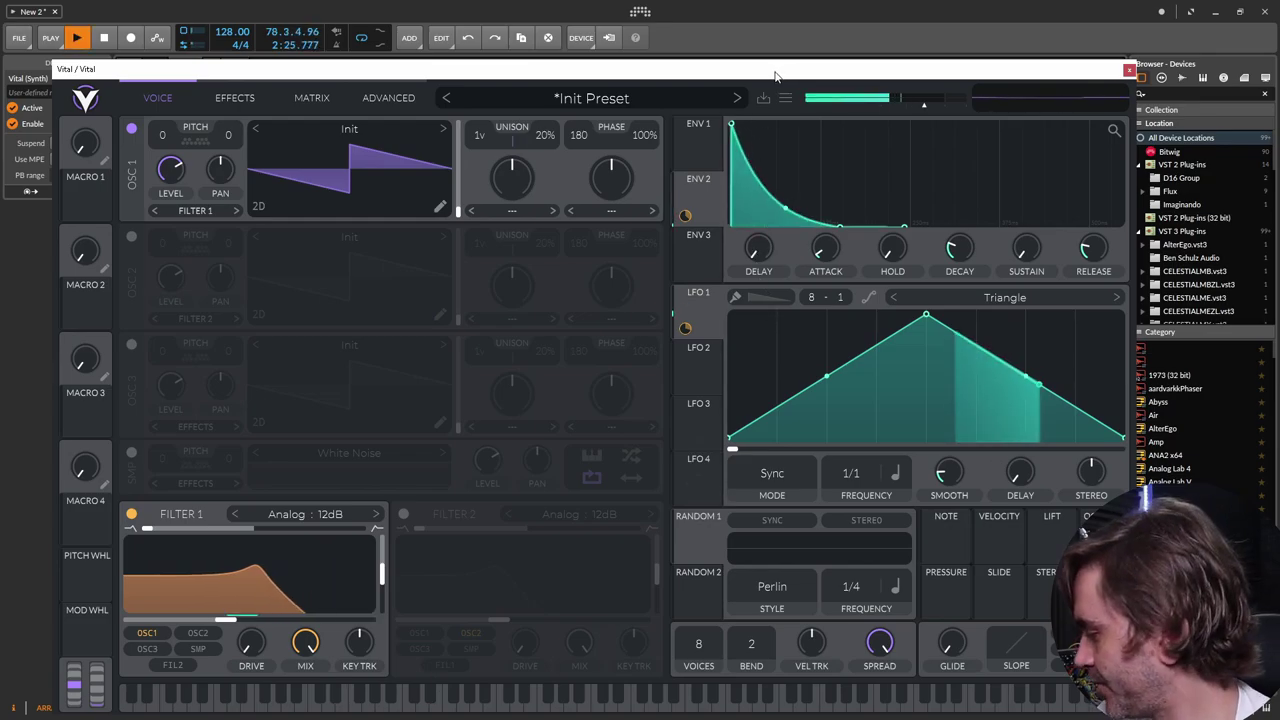
scroll(880, 472, "down", 1)
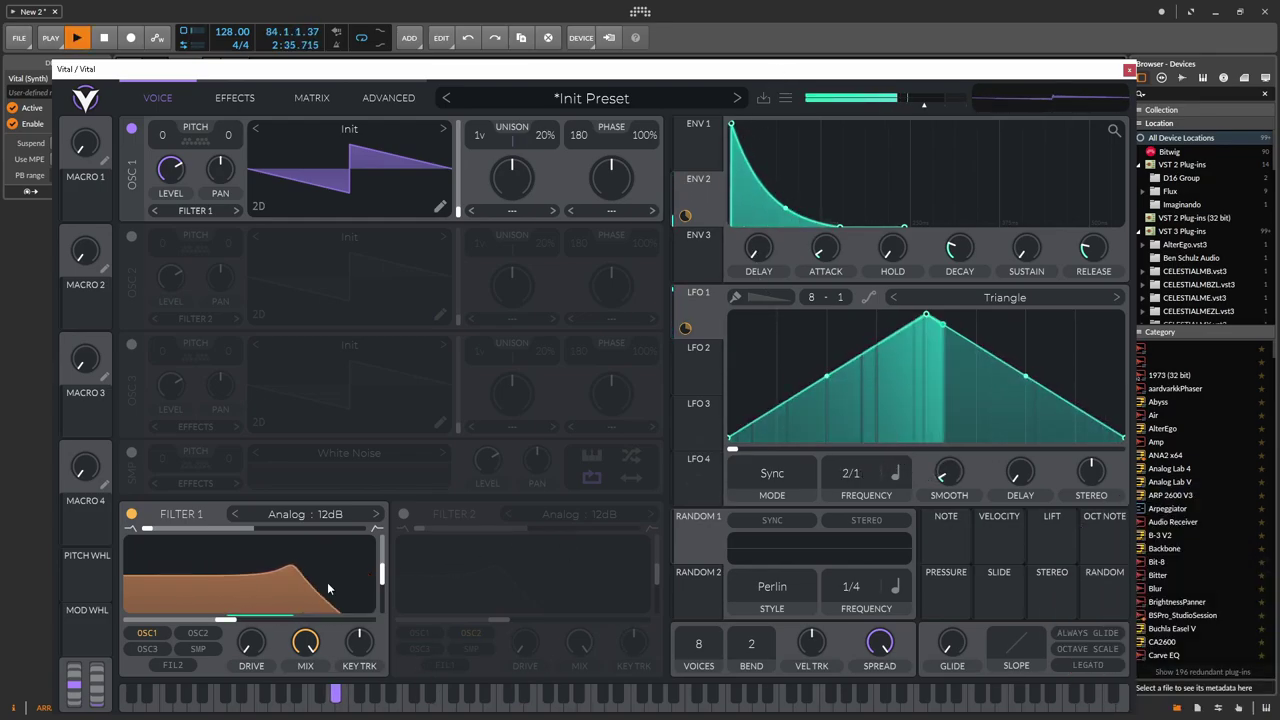
scroll(213, 622, "down", 2)
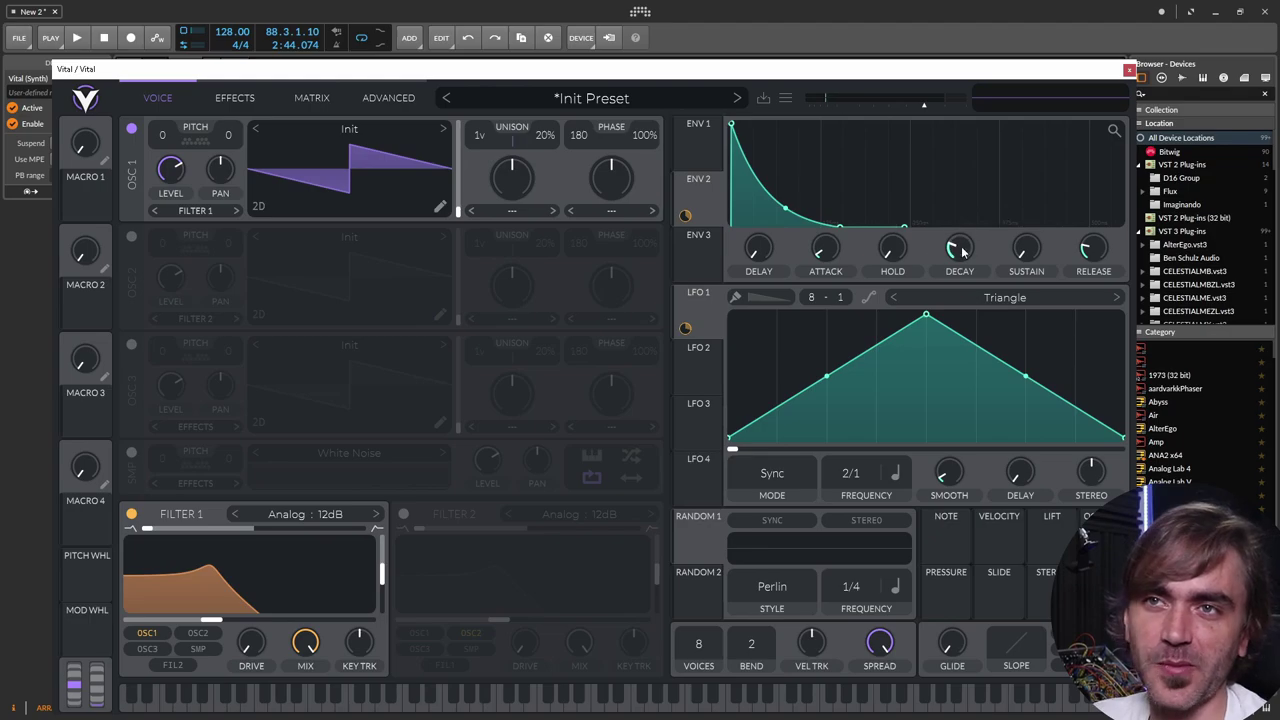
Shorten Envelope 2's decay slightly, modulate that decay with LFO 1, and play the loop
scroll(957, 249, "down", 2)
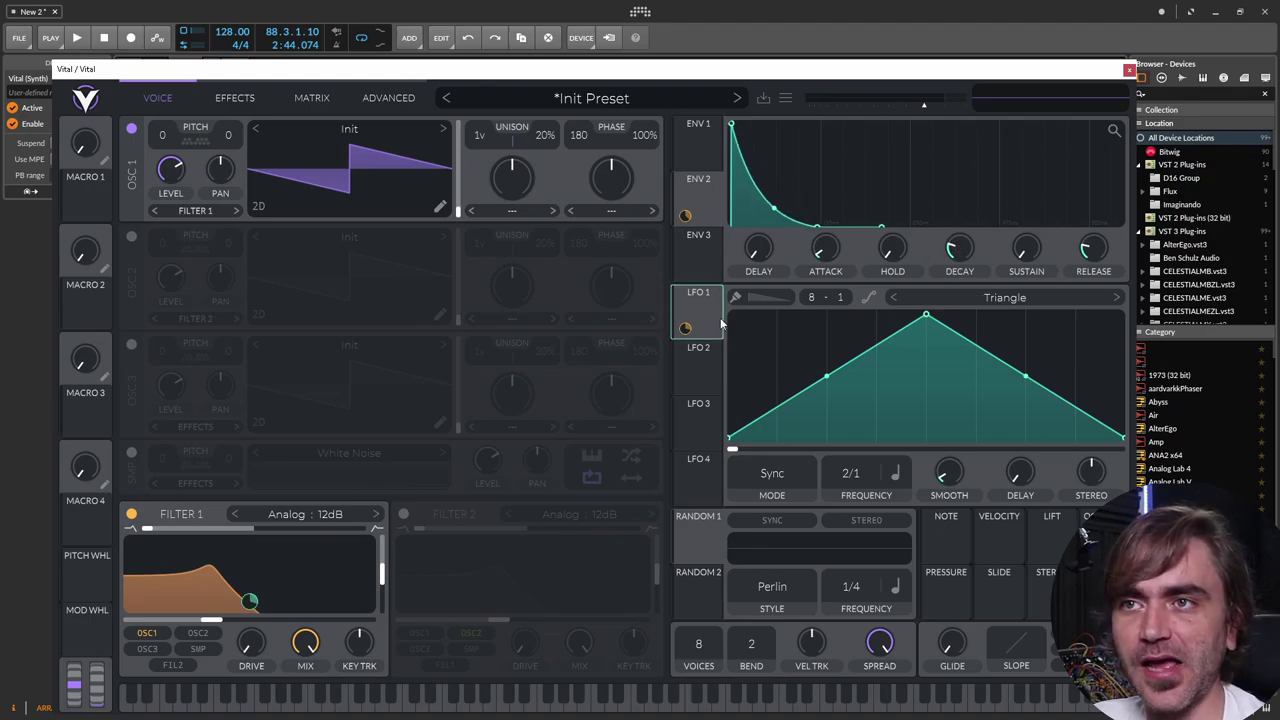
left_click_drag(686, 328, 958, 306)
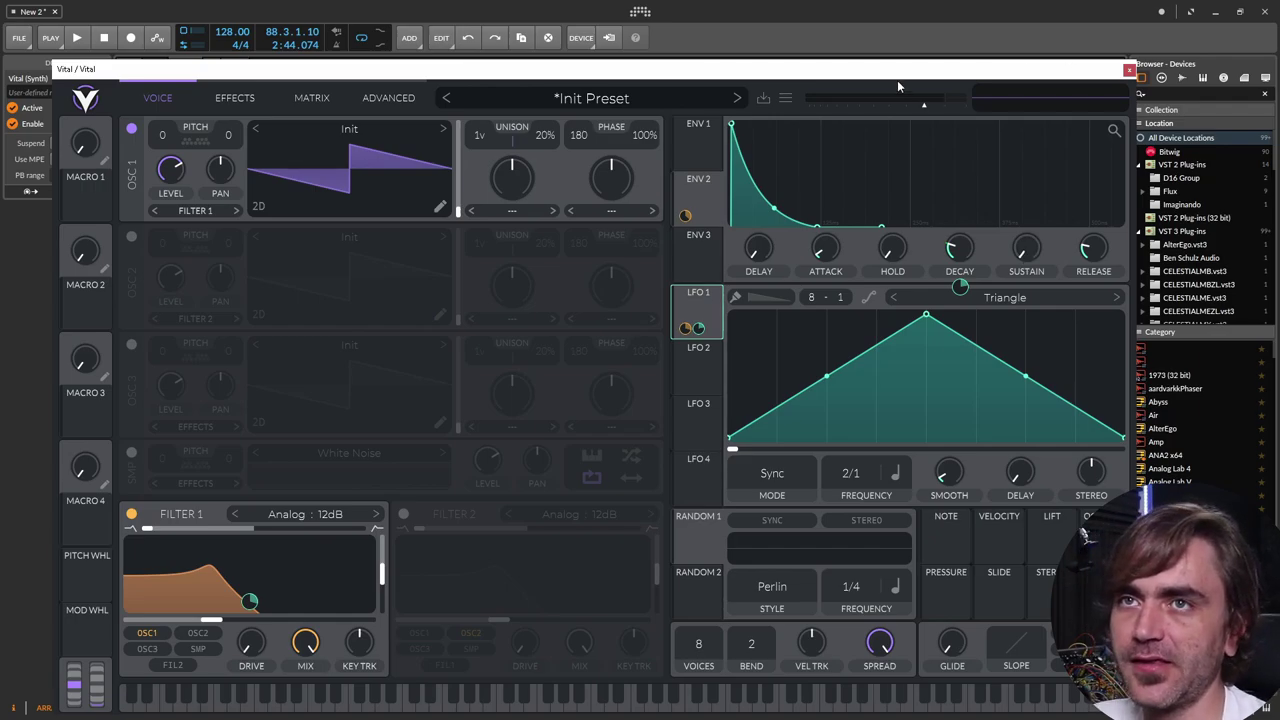
left_click_drag(875, 78, 891, 71)
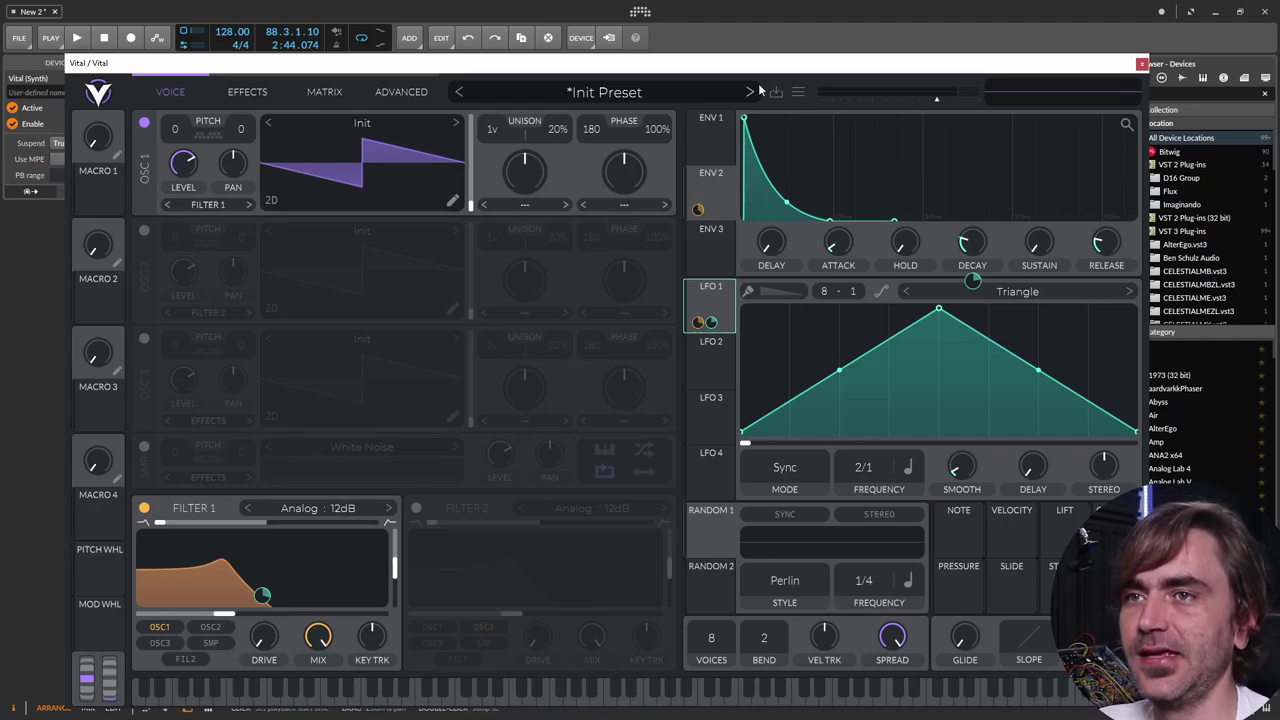
key("space")
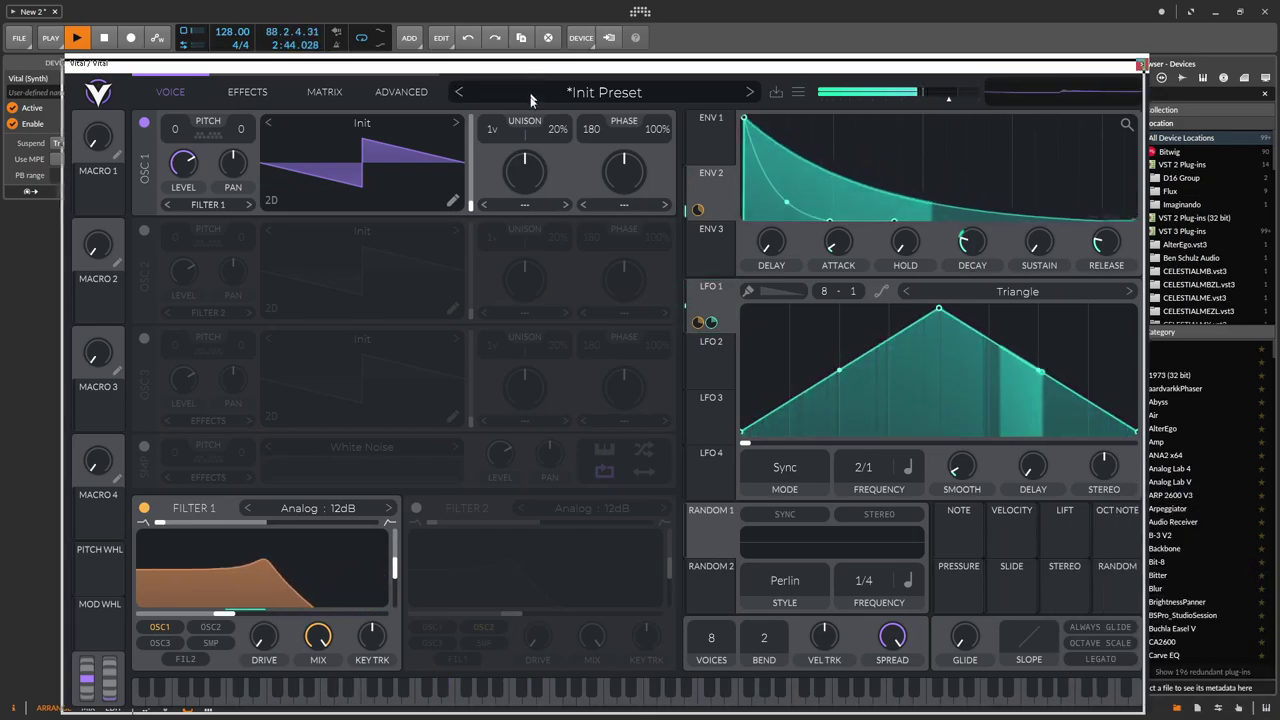
Move the Vital window off the tracks, raise the Vital track's volume slightly and solo it, and bring the window back up
left_click_drag(198, 62, 154, 307)
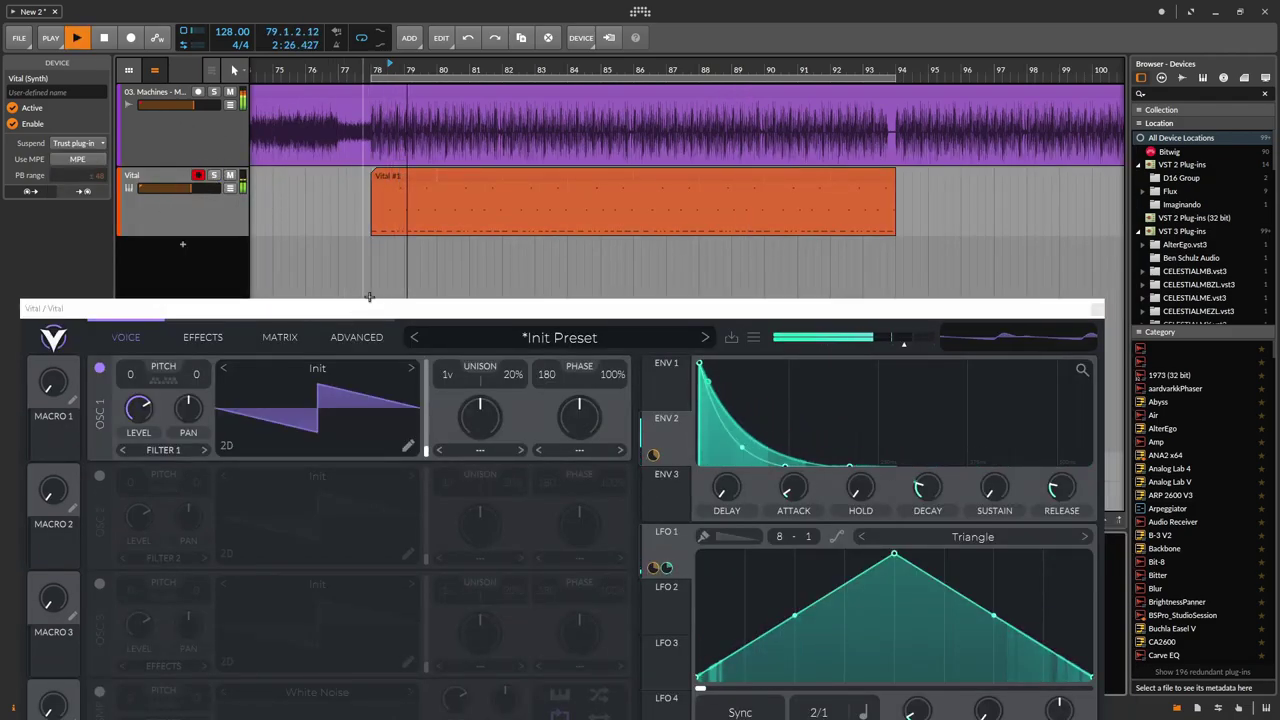
left_click_drag(191, 187, 200, 187)
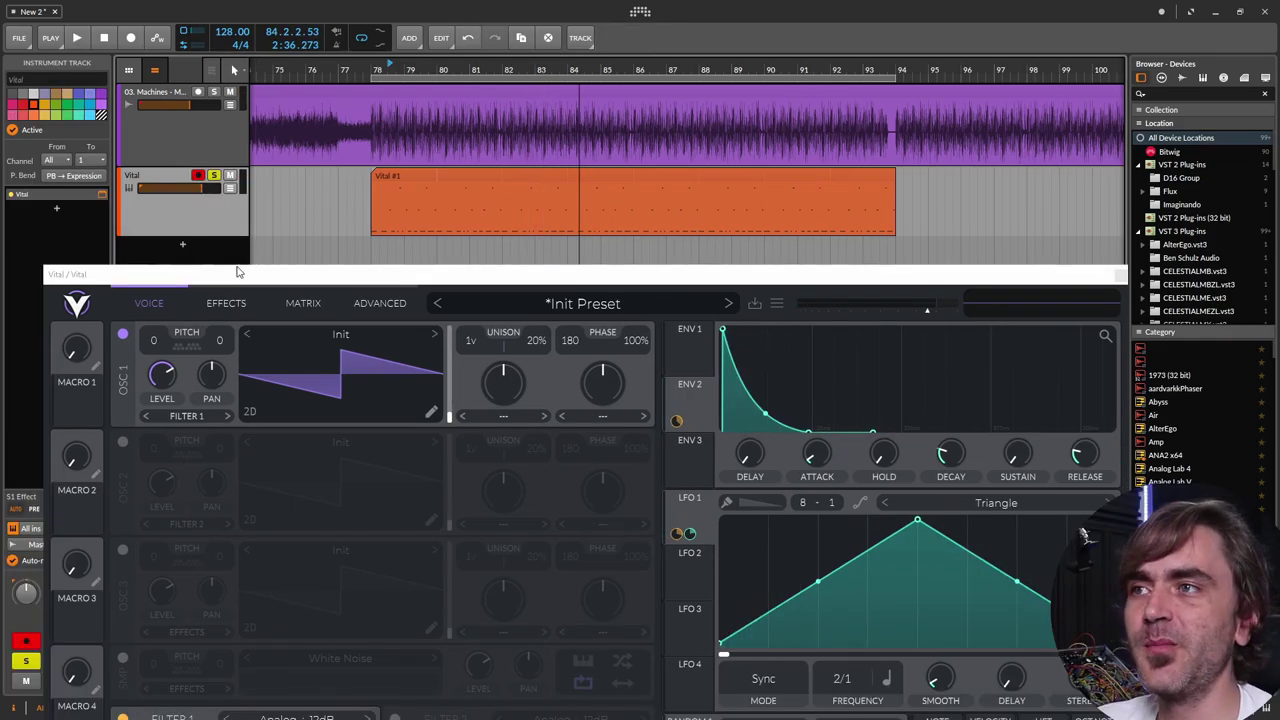
left_click_drag(237, 271, 204, 68)
Enable the Delay and Reverb effects in Vital
left_click(207, 100)
left_click(115, 98)
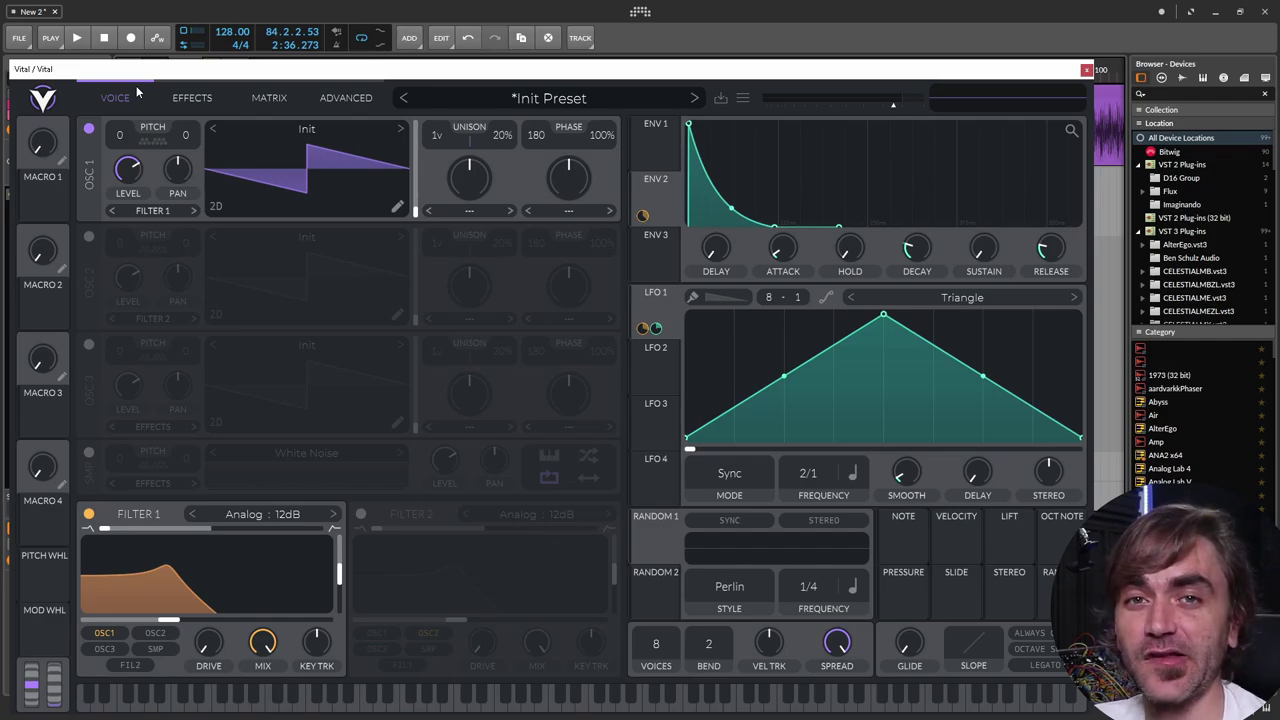
left_click(193, 100)
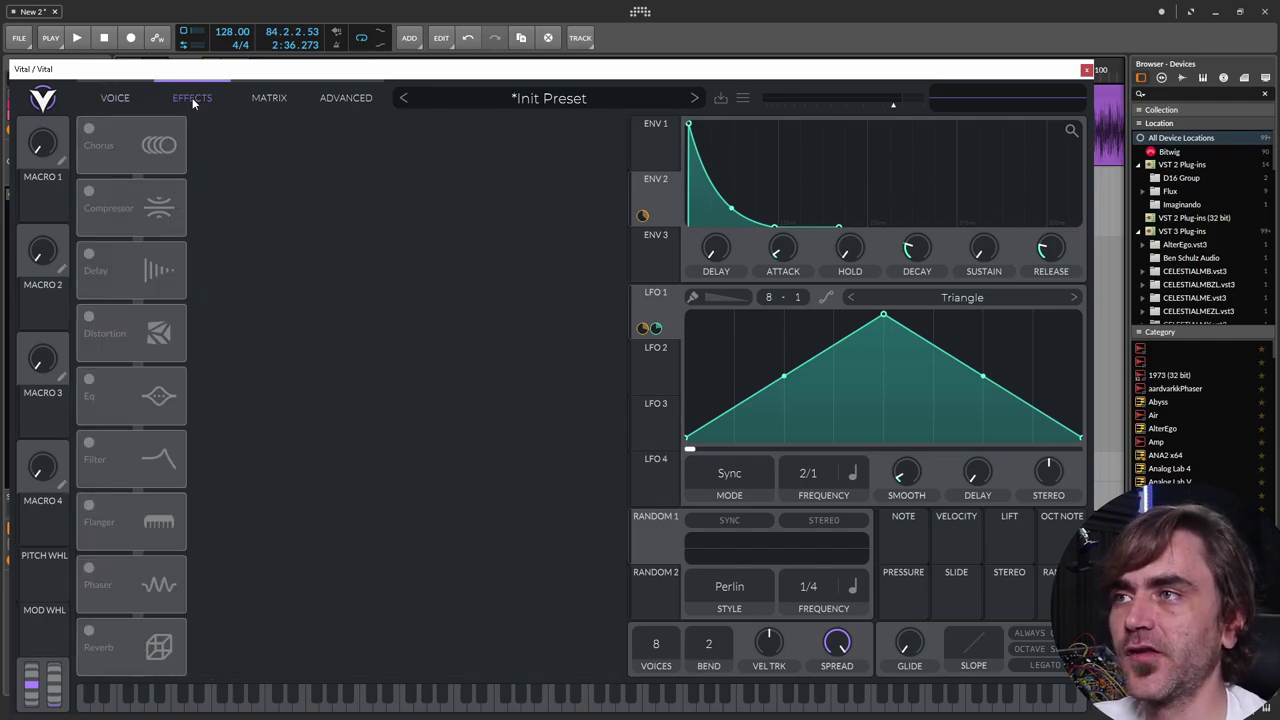
left_click(89, 256)
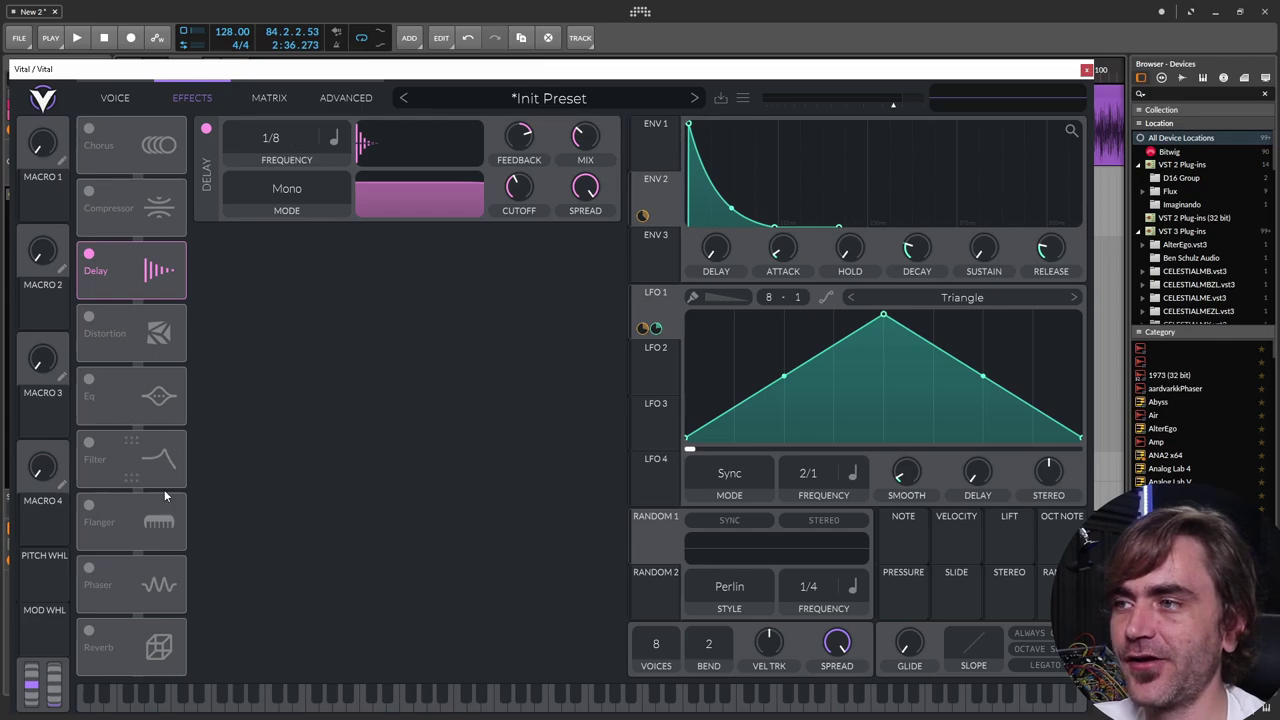
left_click(89, 632)
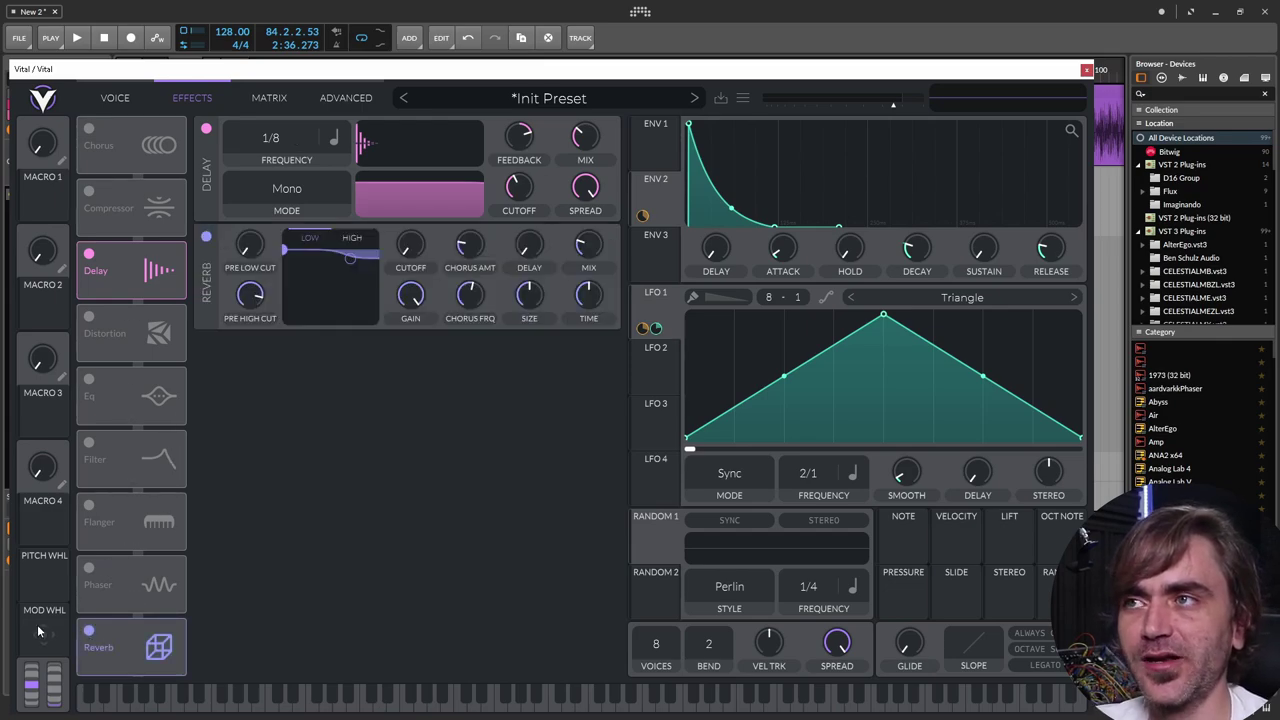
Set the delay's mode to Ping Pong and switch both of its 1/8 frequencies to Tempo Dotted
left_click(301, 190)
left_click(250, 264)
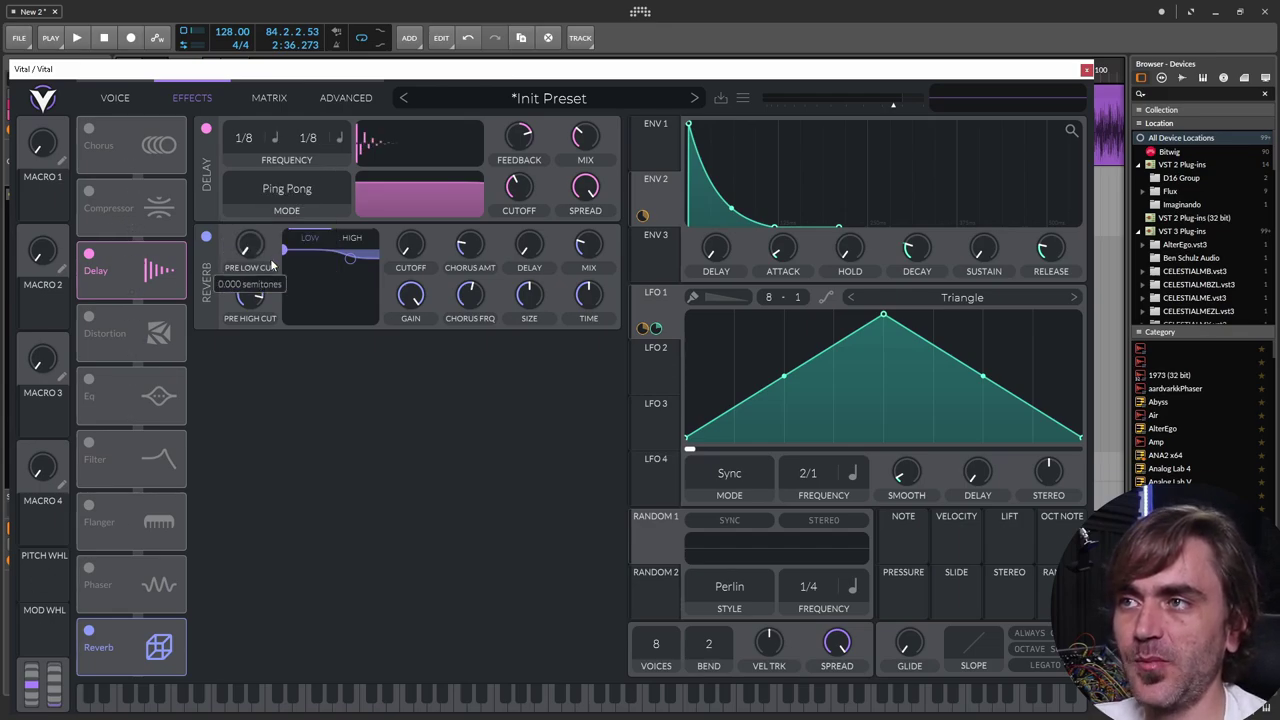
left_click(339, 145)
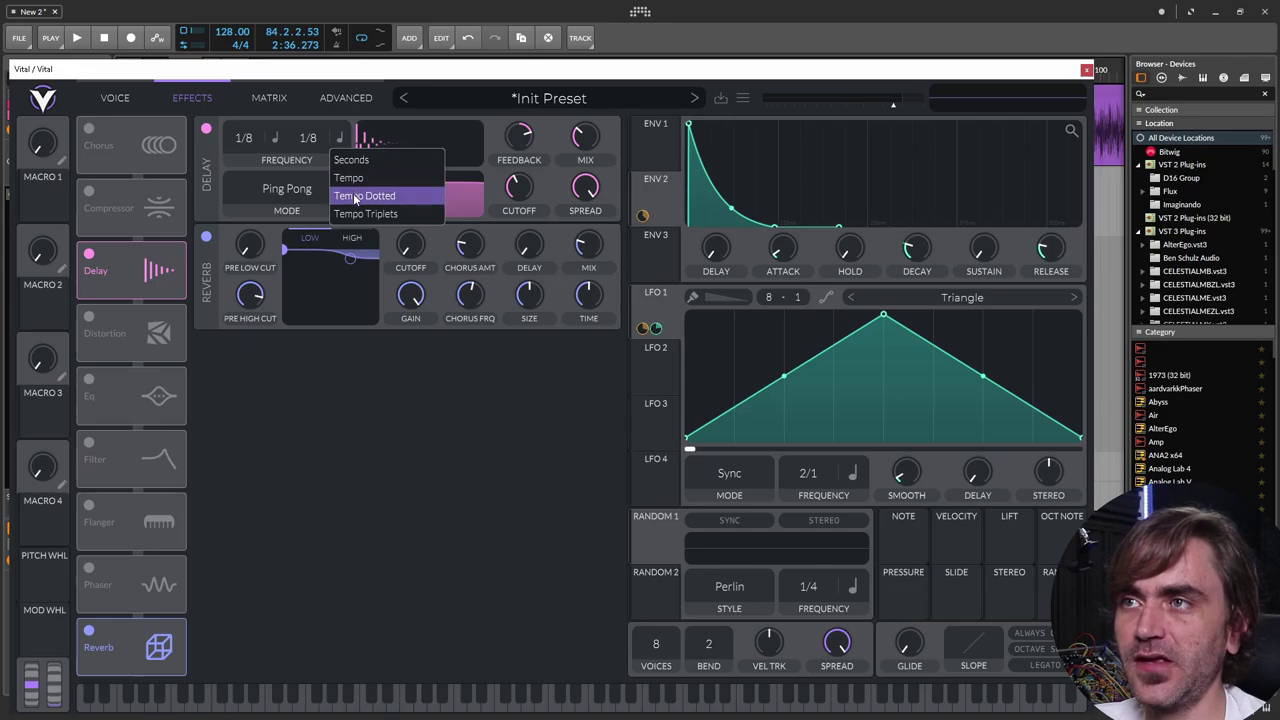
left_click(355, 197)
left_click(277, 139)
left_click(300, 195)
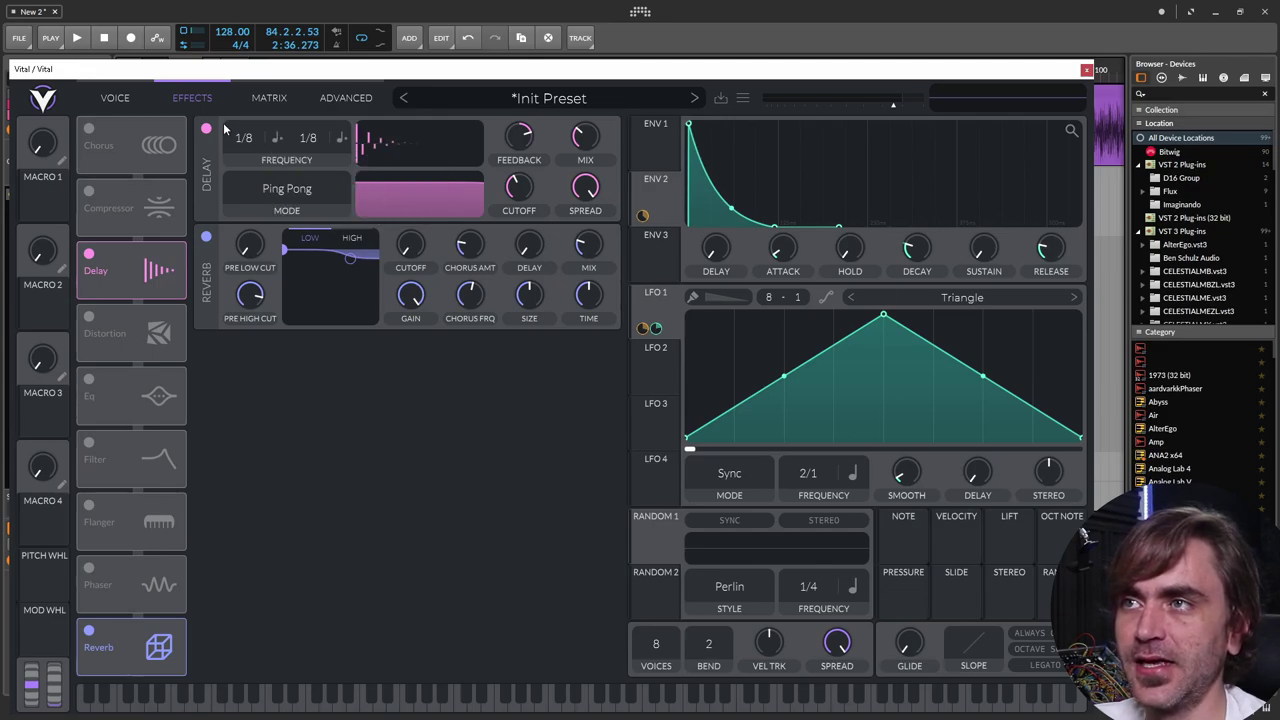
Filter the low end out of the delay with a higher cutoff, narrow its spread, and adjust its feedback and mix
mouse_move(388, 187)
left_mouse_down()
mouse_move(443, 211)
mouse_move(397, 194)
left_mouse_up()
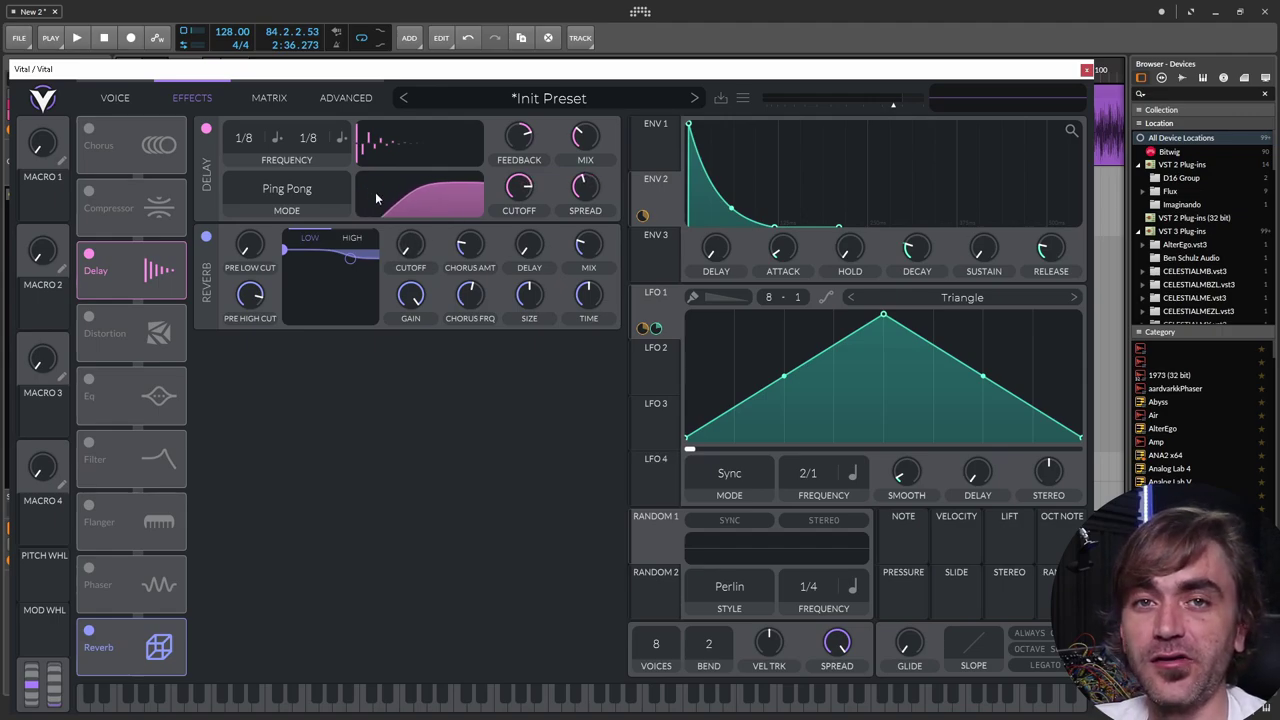
mouse_move(523, 138)
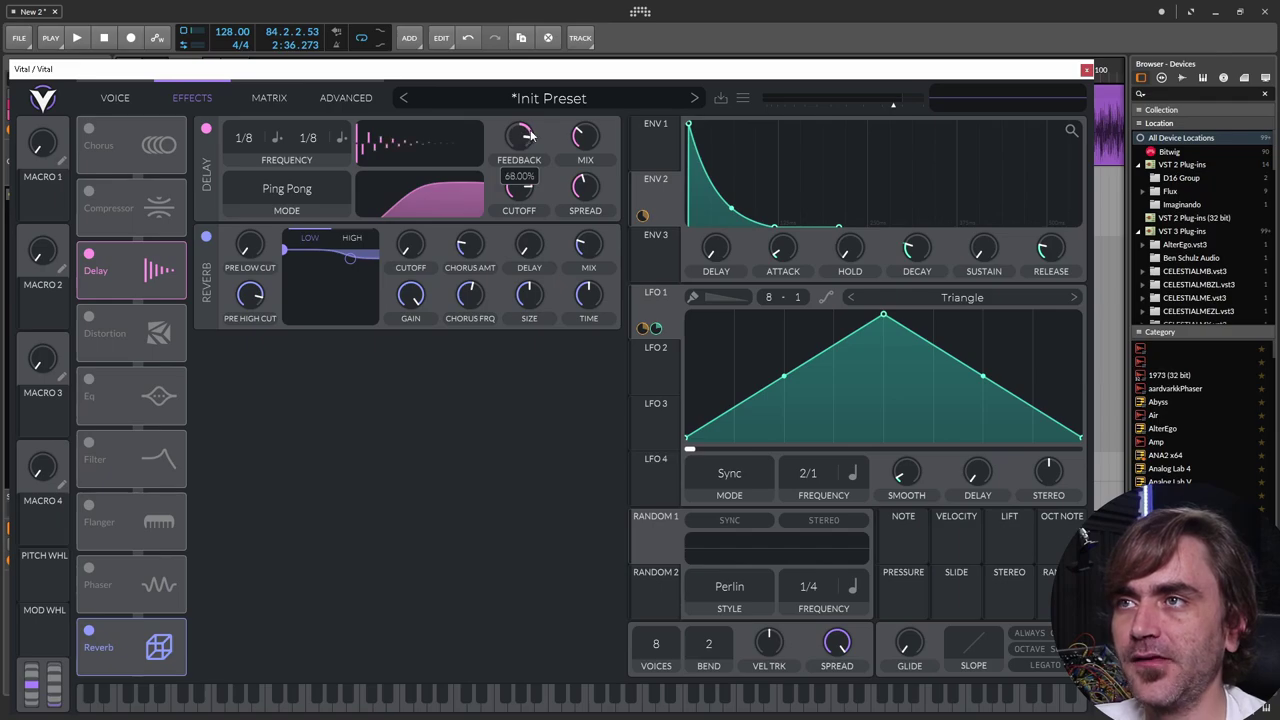
left_click_drag(531, 137, 531, 142)
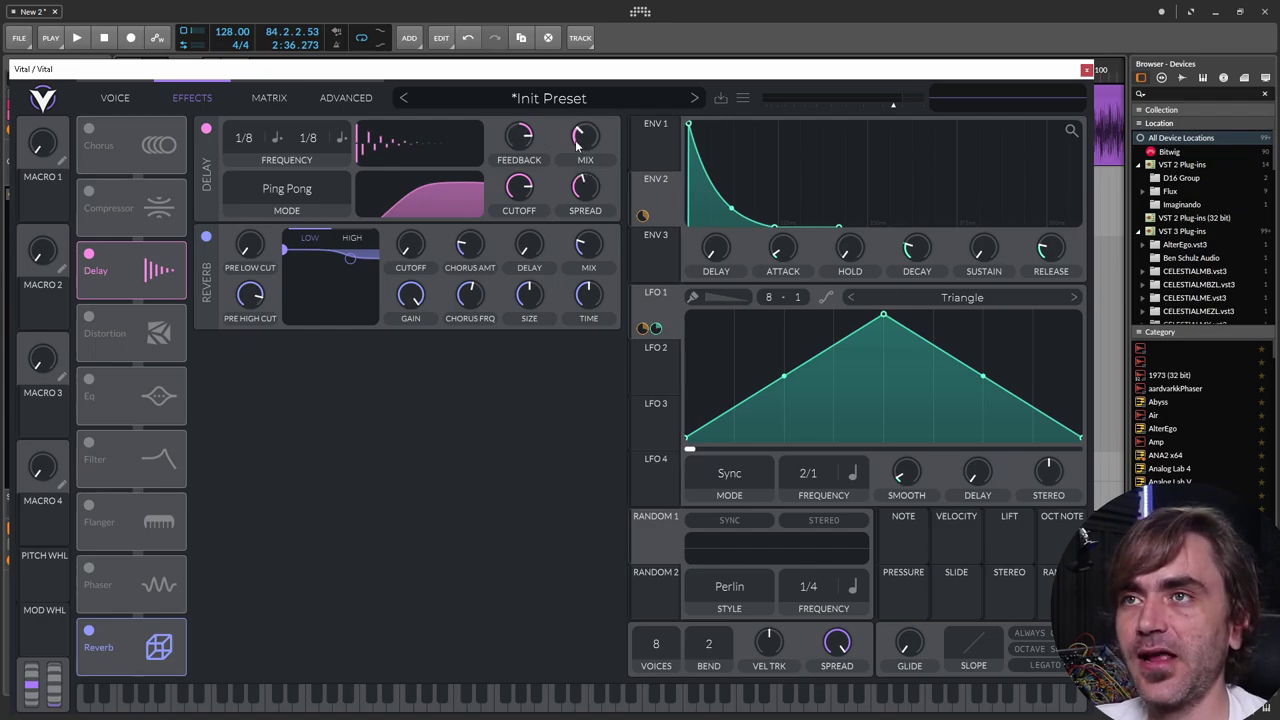
left_click_drag(577, 146, 520, 136)
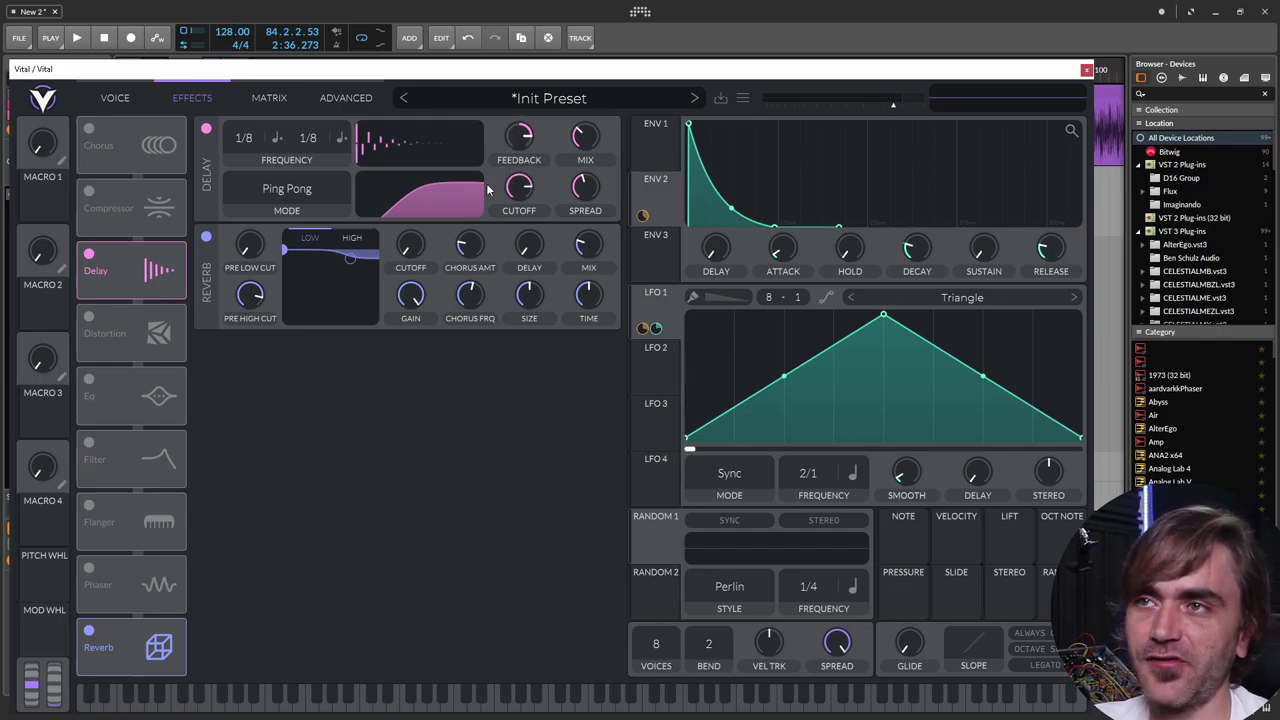
Set the reverb's size to 64% and play the loop with the delay and reverb active
mouse_move(597, 246)
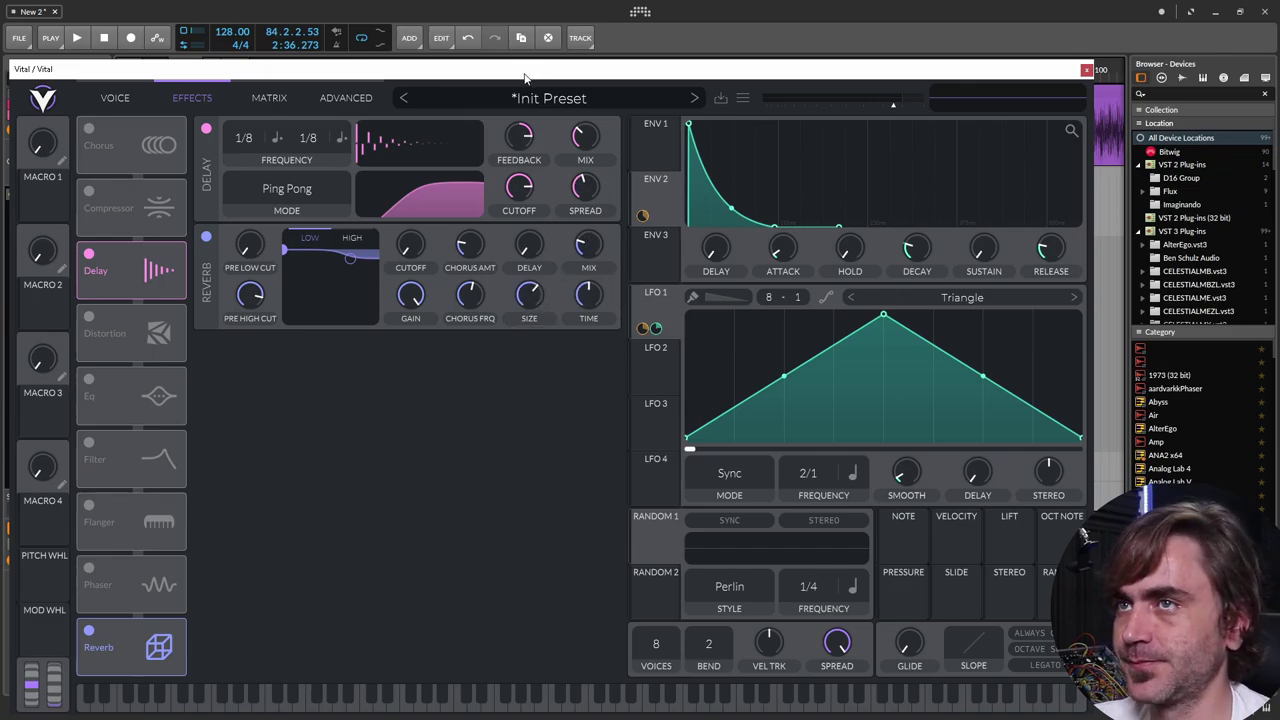
key("space")
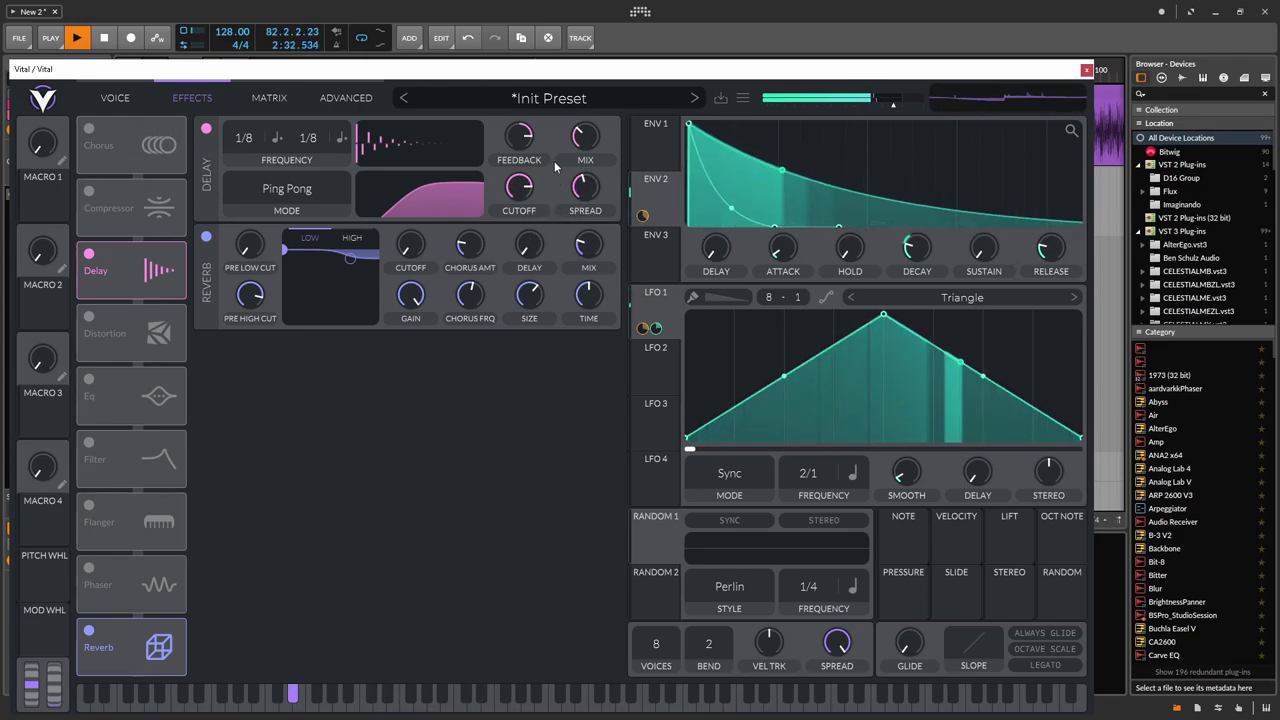
left_click(121, 98)
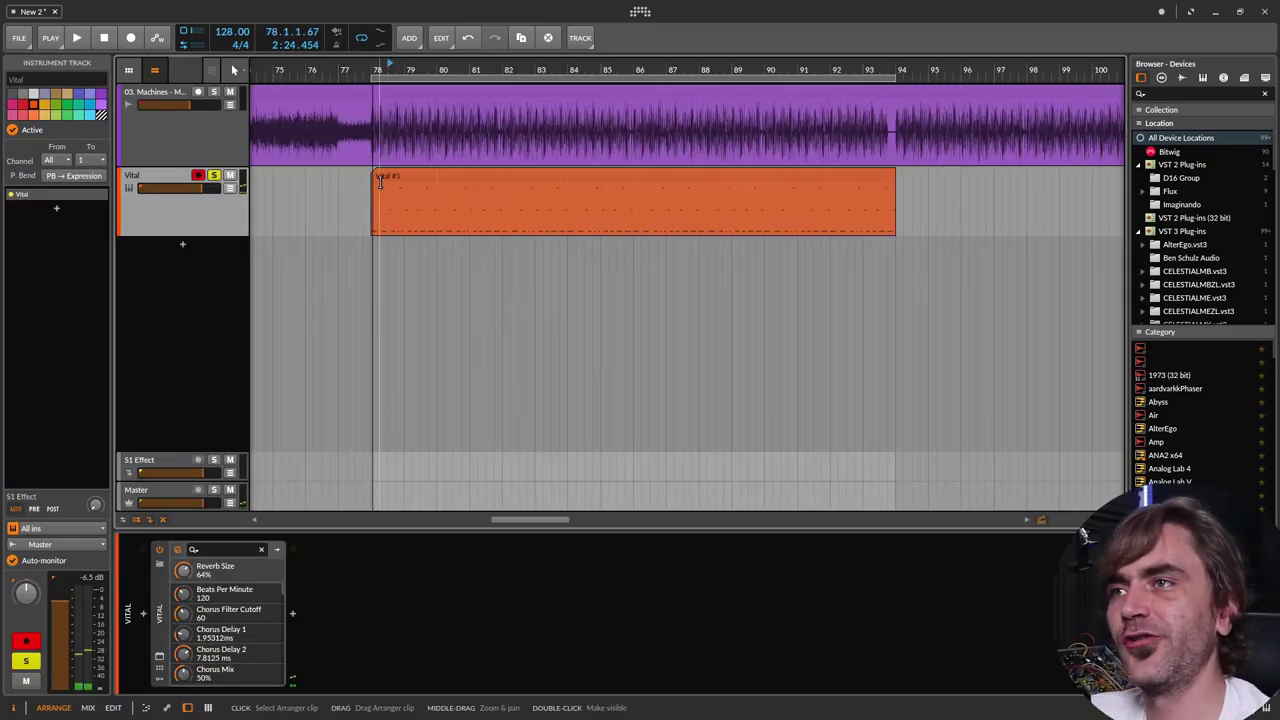
Open the Vital #1 clip's notes, transpose all of them up one octave, and play the result
left_click(392, 177)
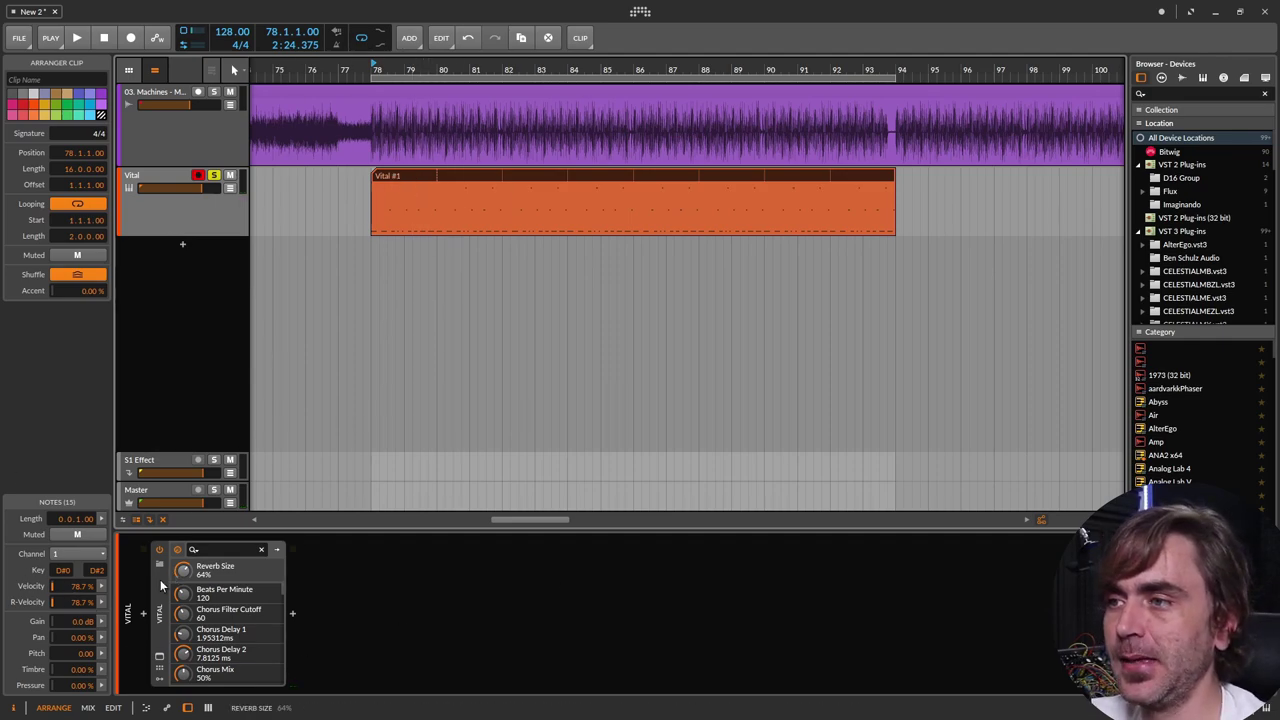
double_click(410, 176)
left_click(394, 517)
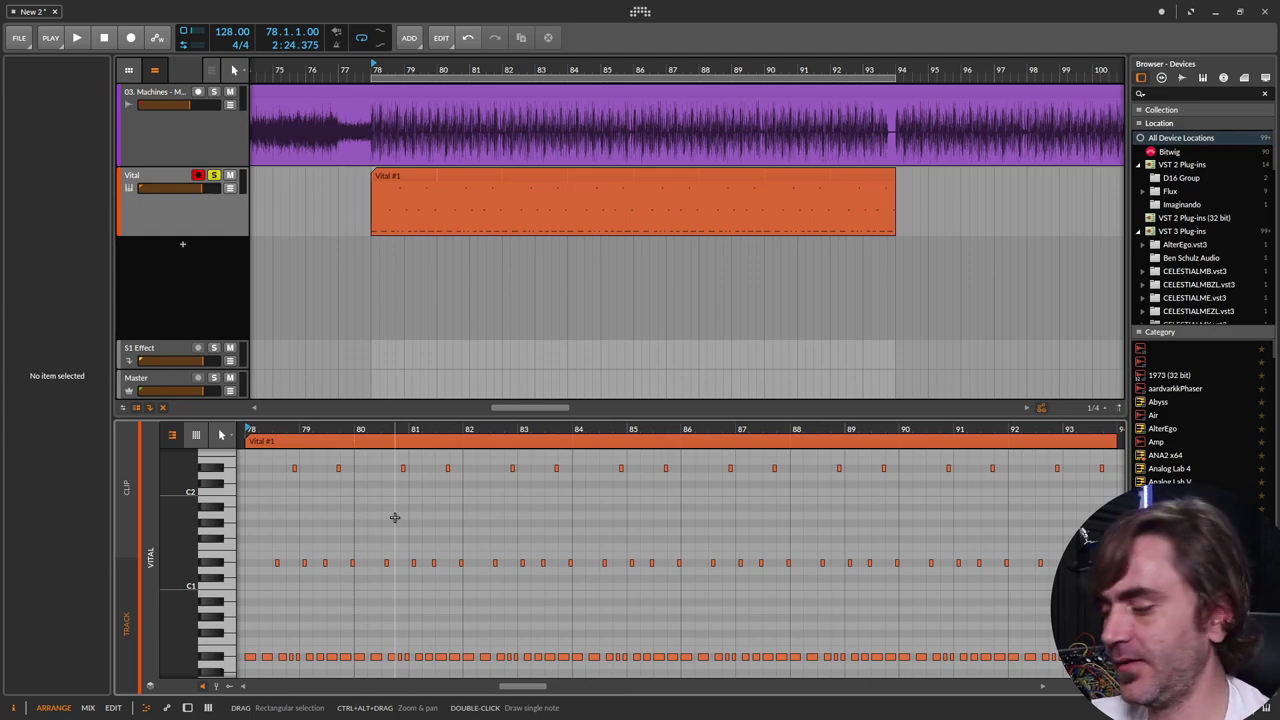
left_click(394, 517, "shift")
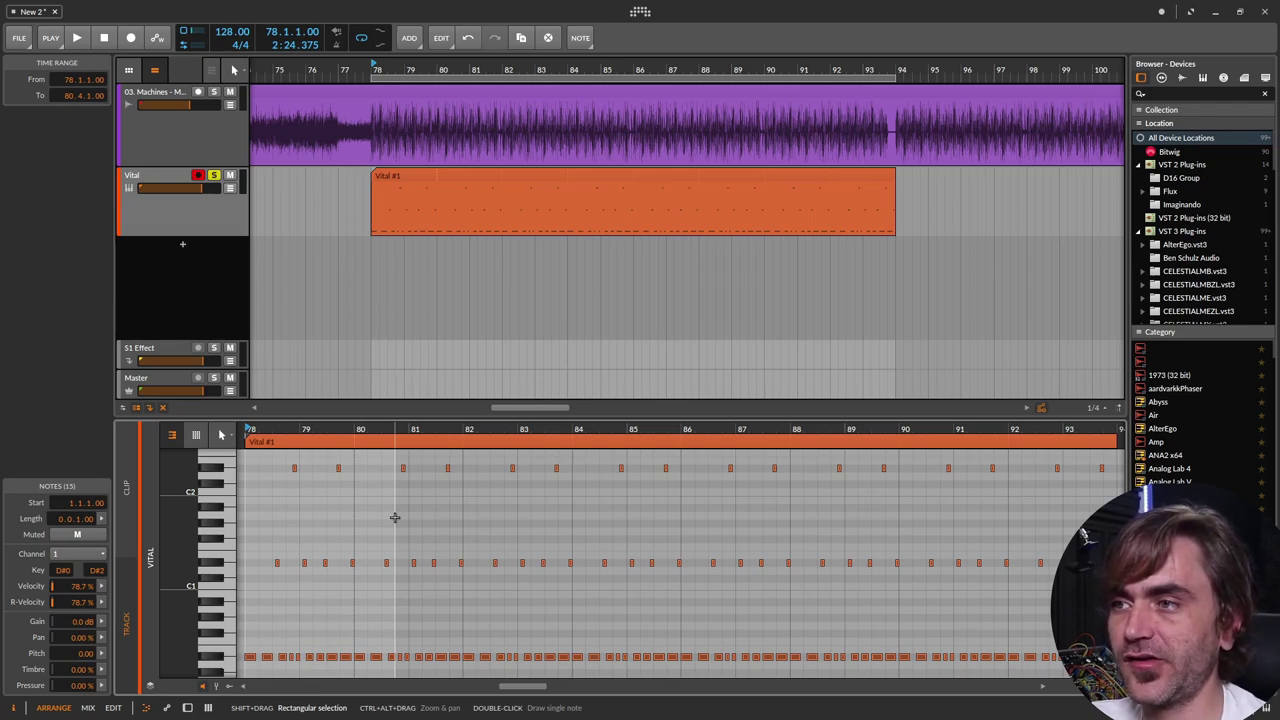
key("shift+Up")
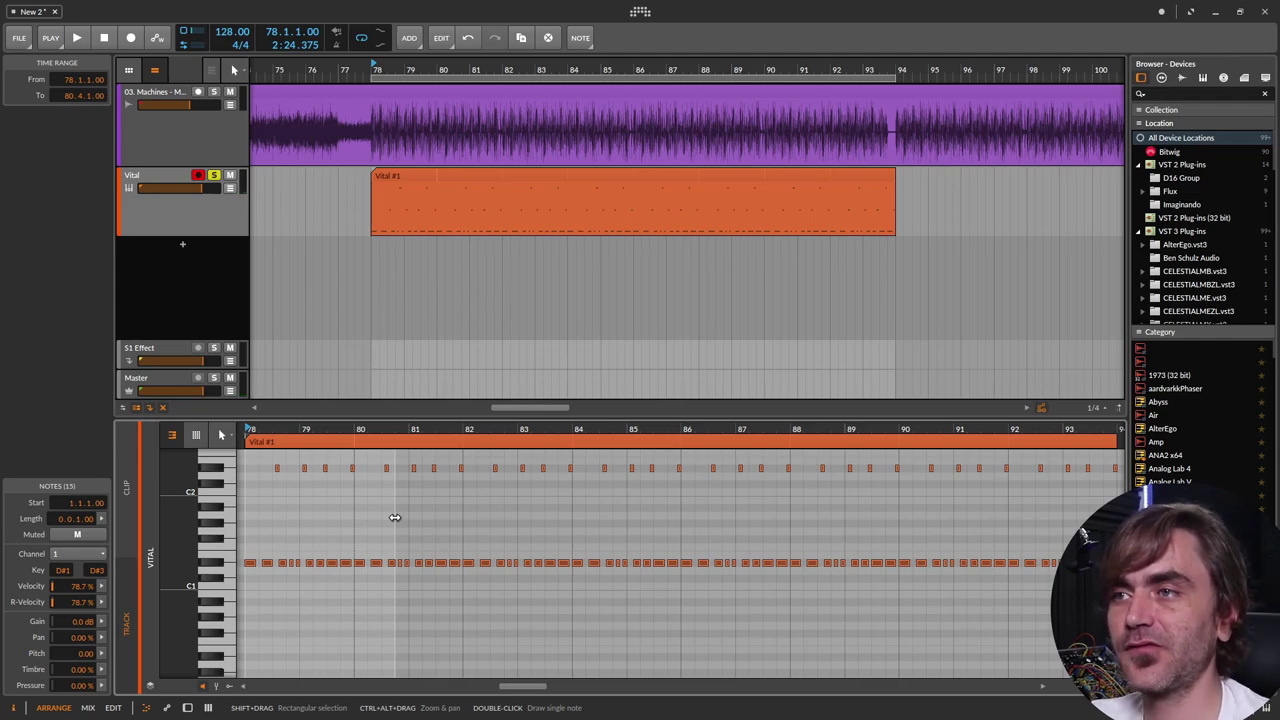
left_click(397, 265)
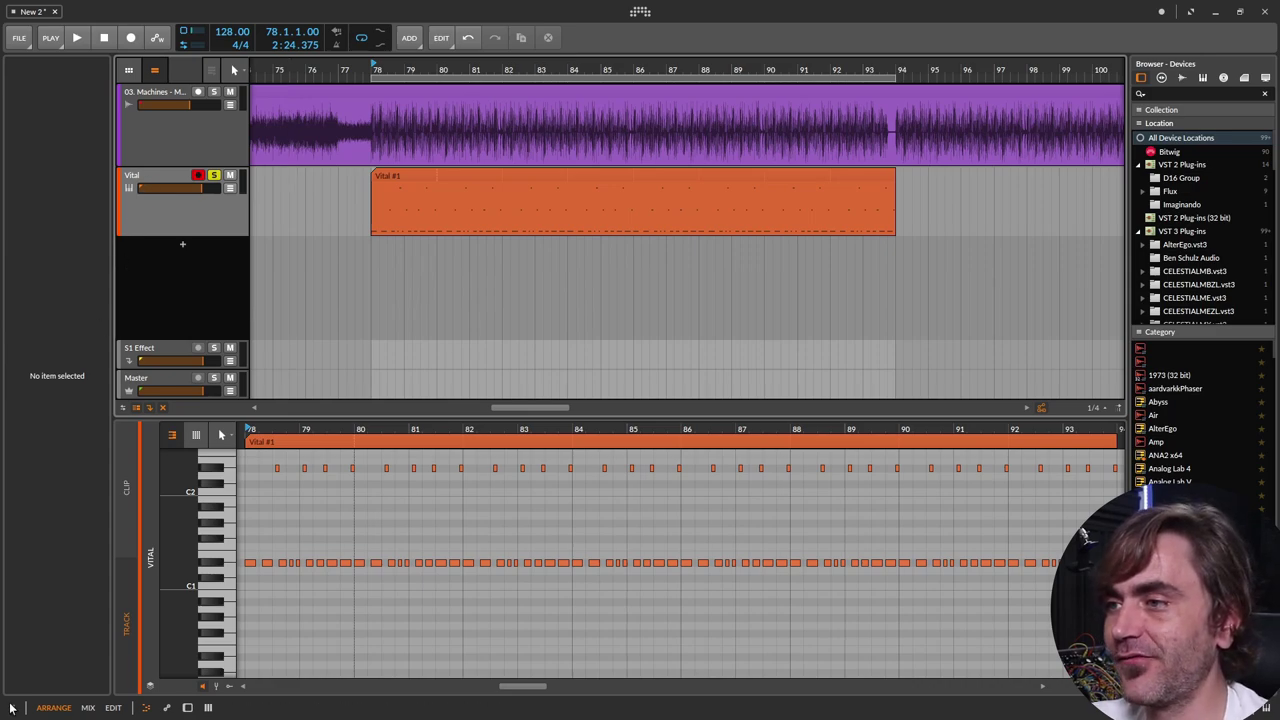
key("space")
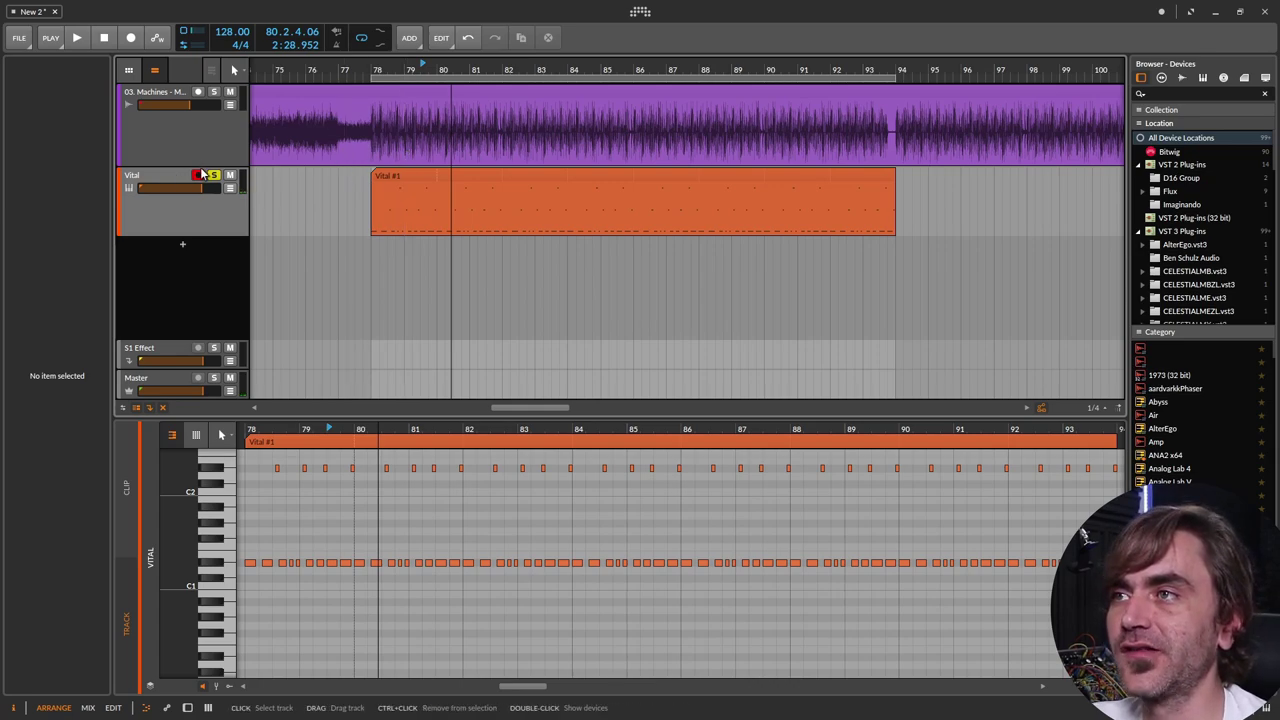
Turn off the Vital track's solo, lower its volume slightly, and play it against the reference track
key("space")
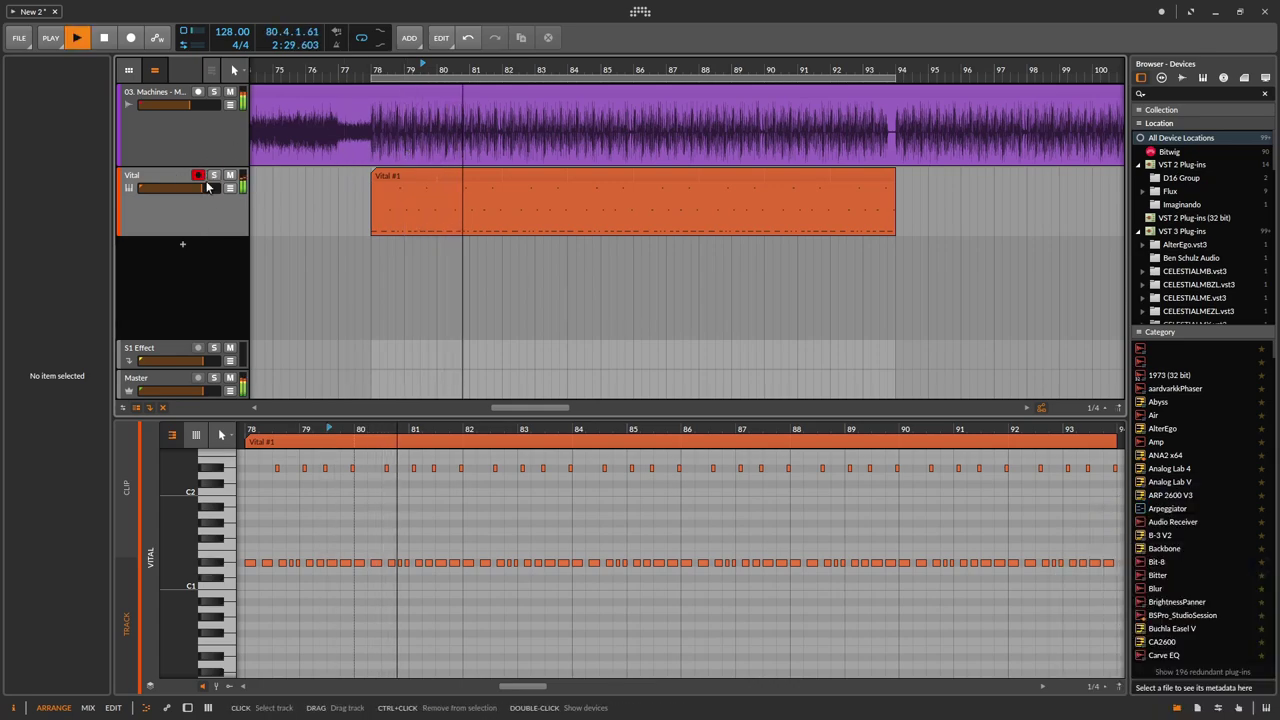
left_click_drag(202, 188, 201, 188)
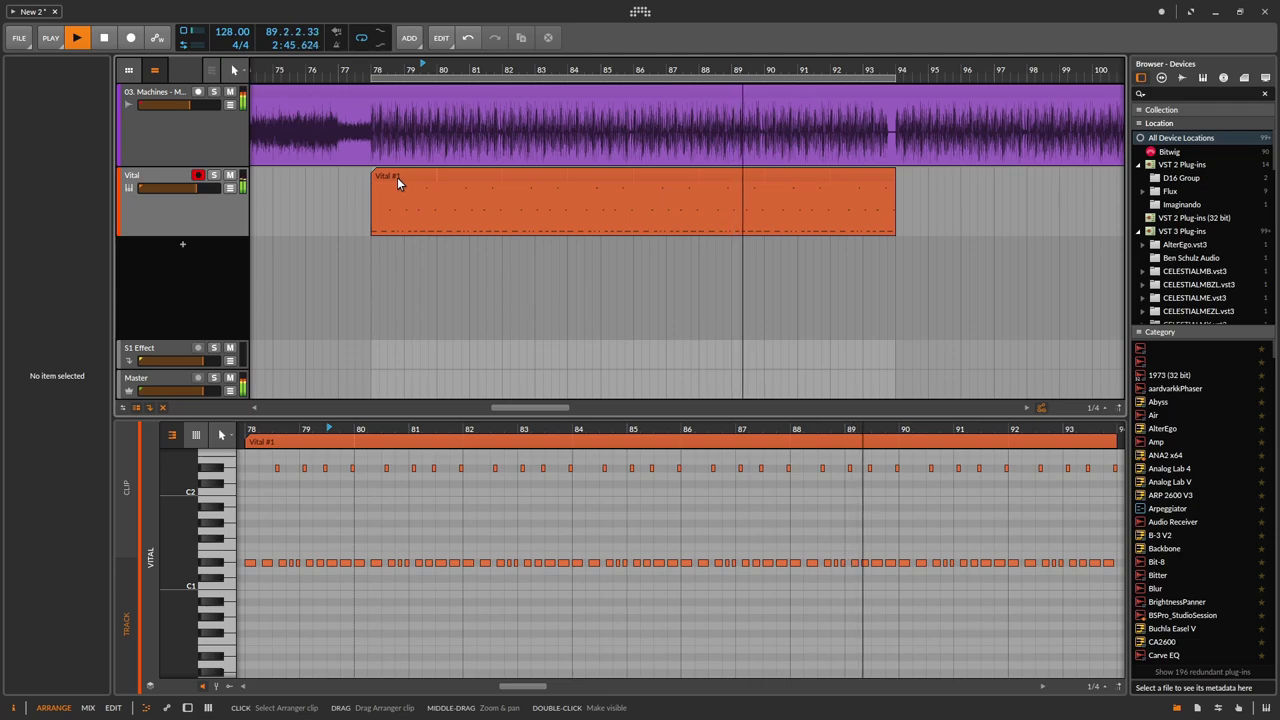
key("space")
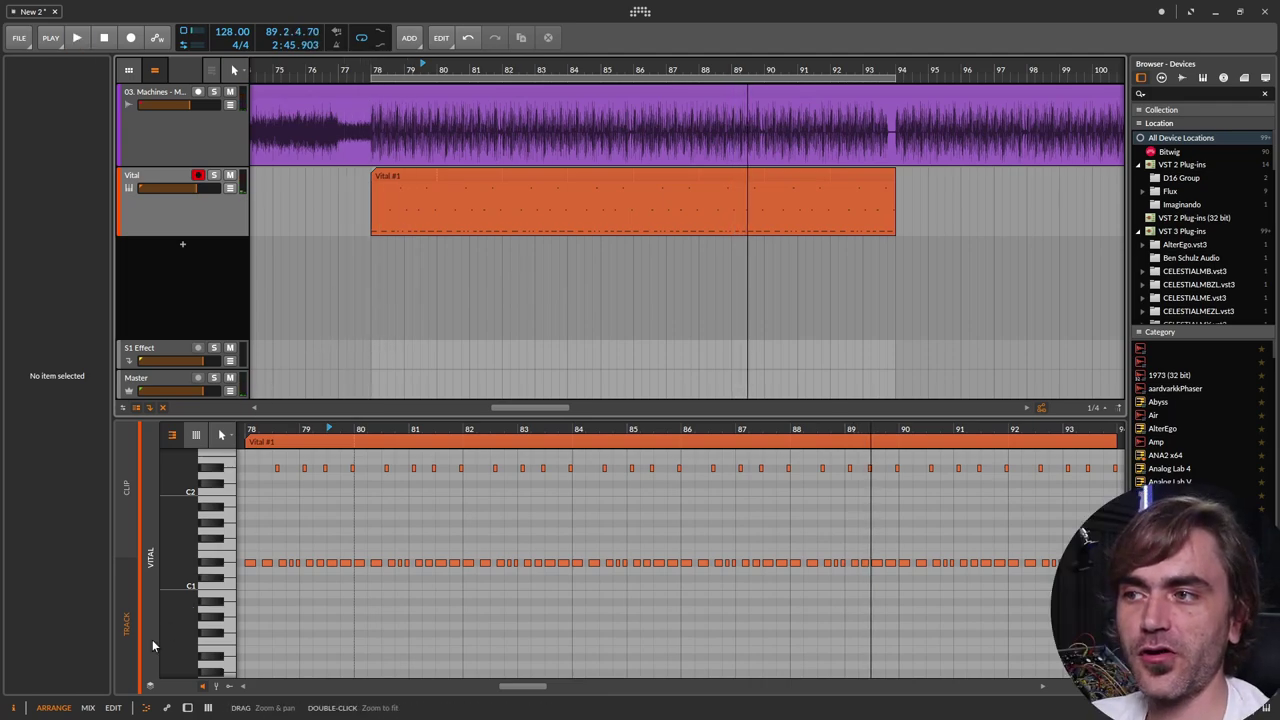
Show the Vital track's devices in the arrangement, open the Vital window, and nudge the Filter 1 cutoff
left_click(88, 708)
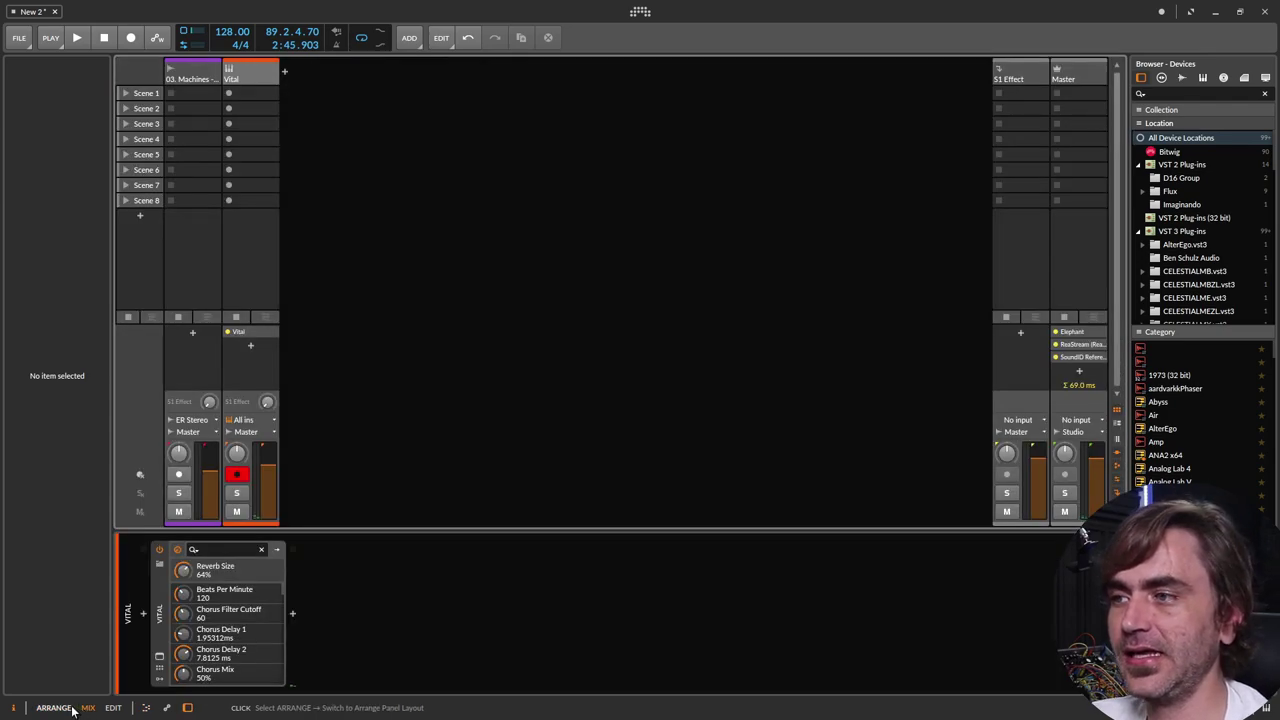
left_click(55, 708)
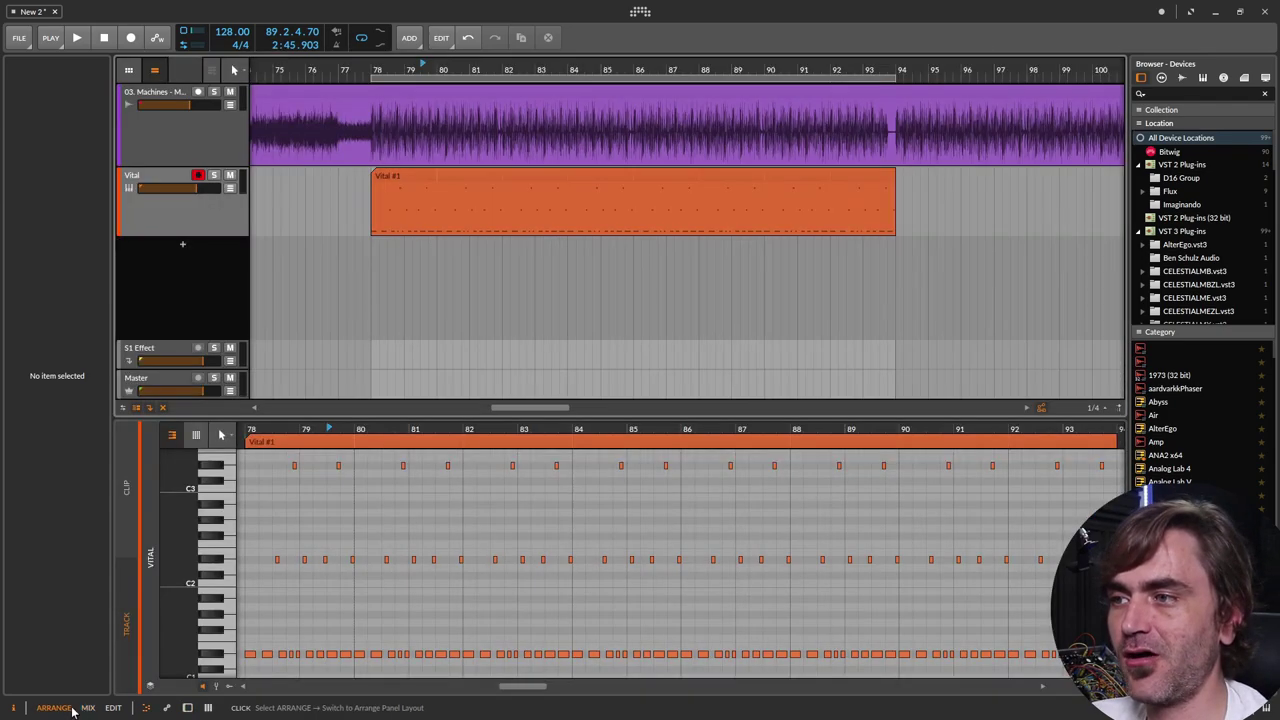
left_click(185, 708)
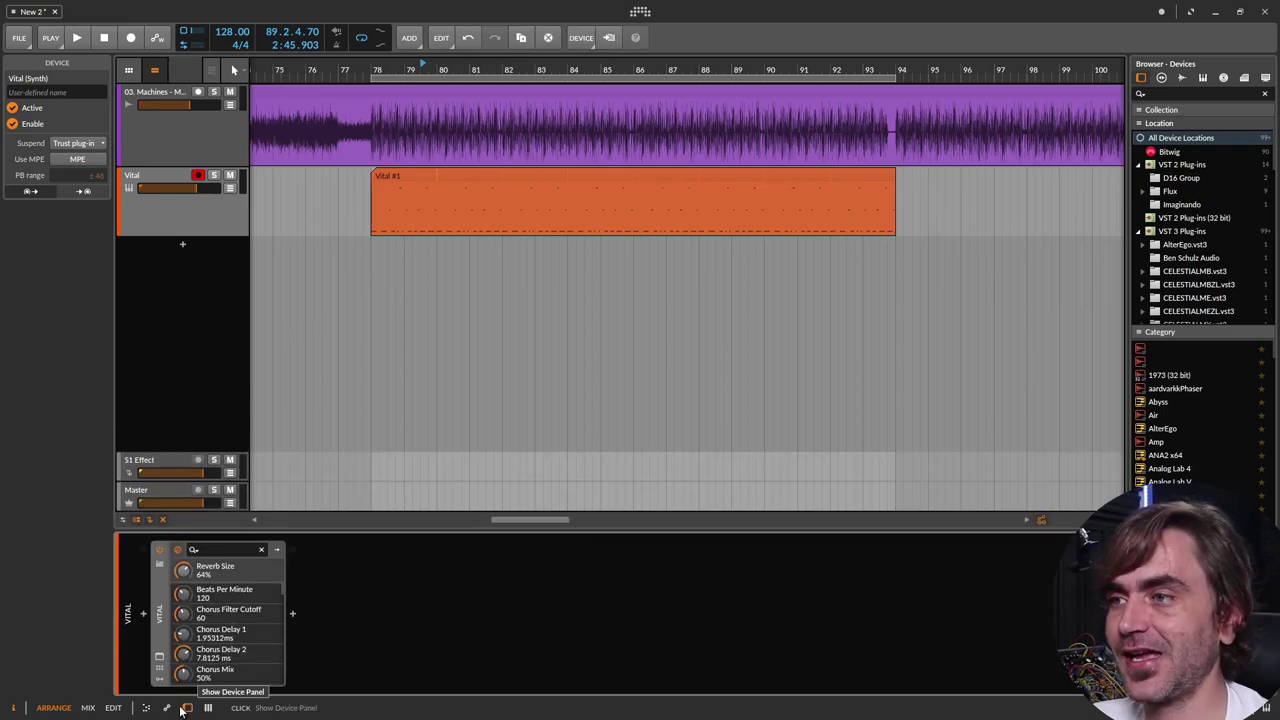
left_click(159, 663)
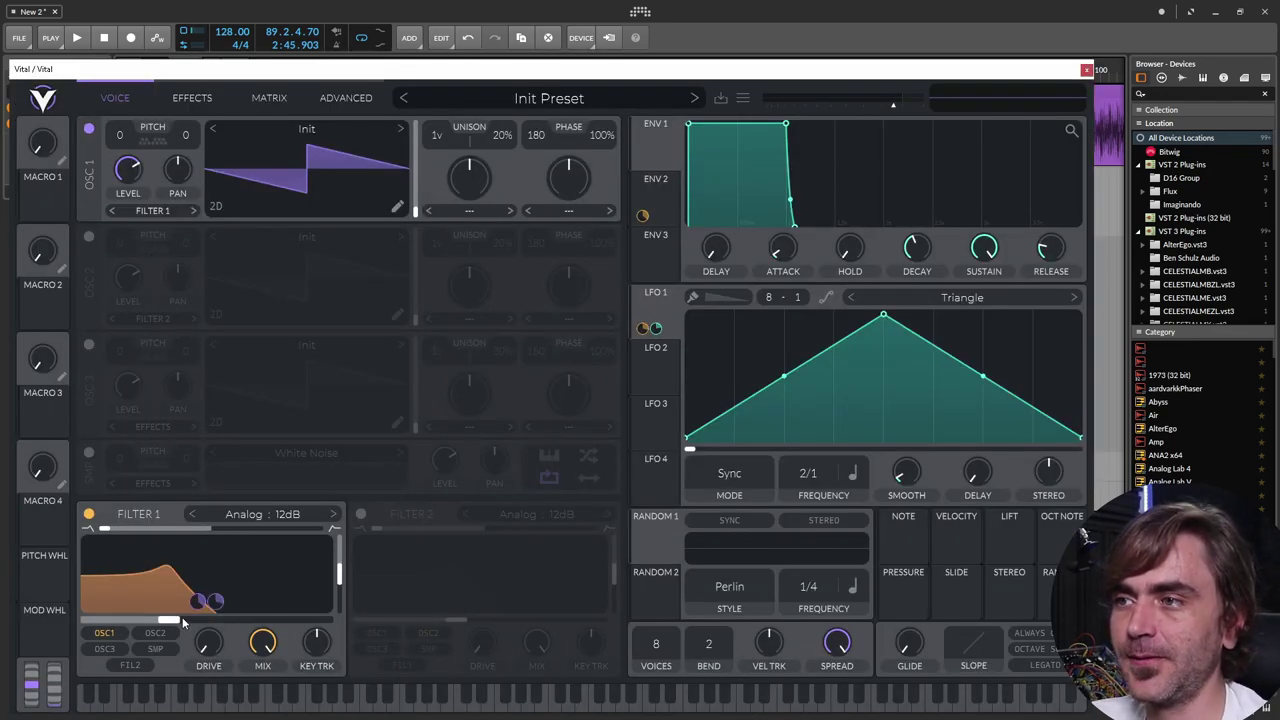
left_click_drag(170, 622, 168, 620)
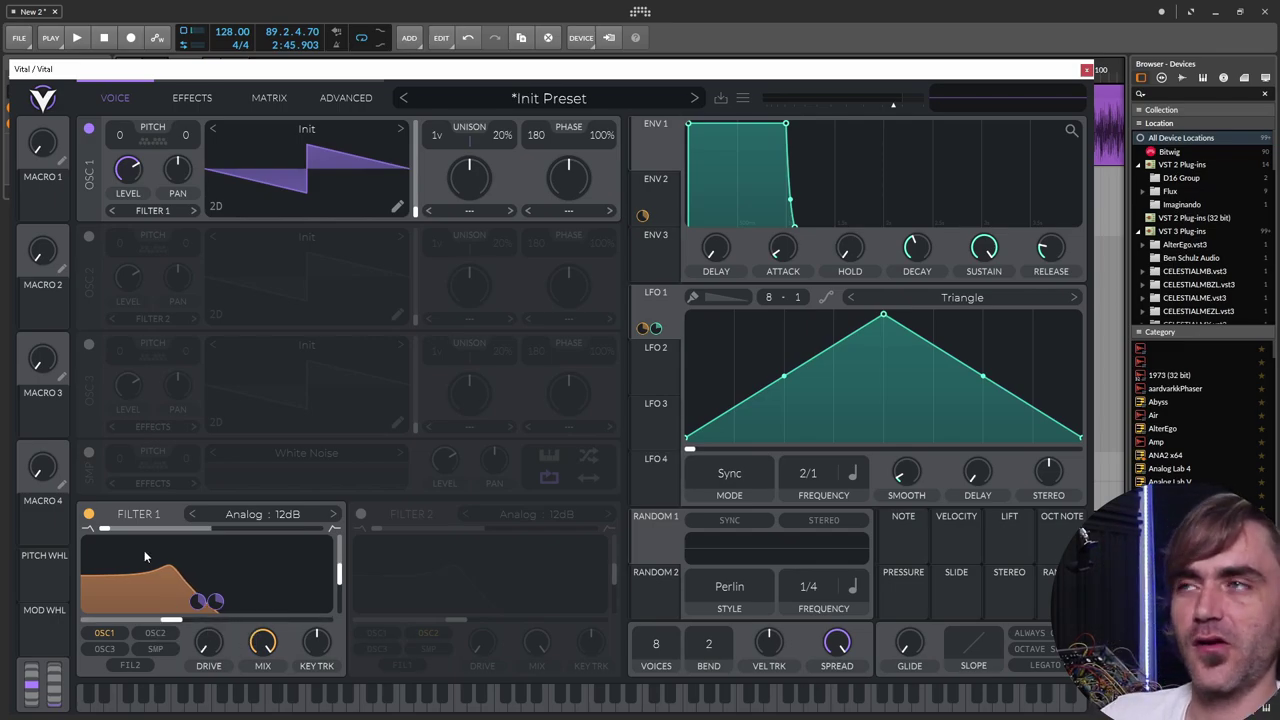
Record a short automation pass of Vital's Filter 1 cutoff during playback, and close the Vital window
left_click_drag(466, 72, 646, 47)
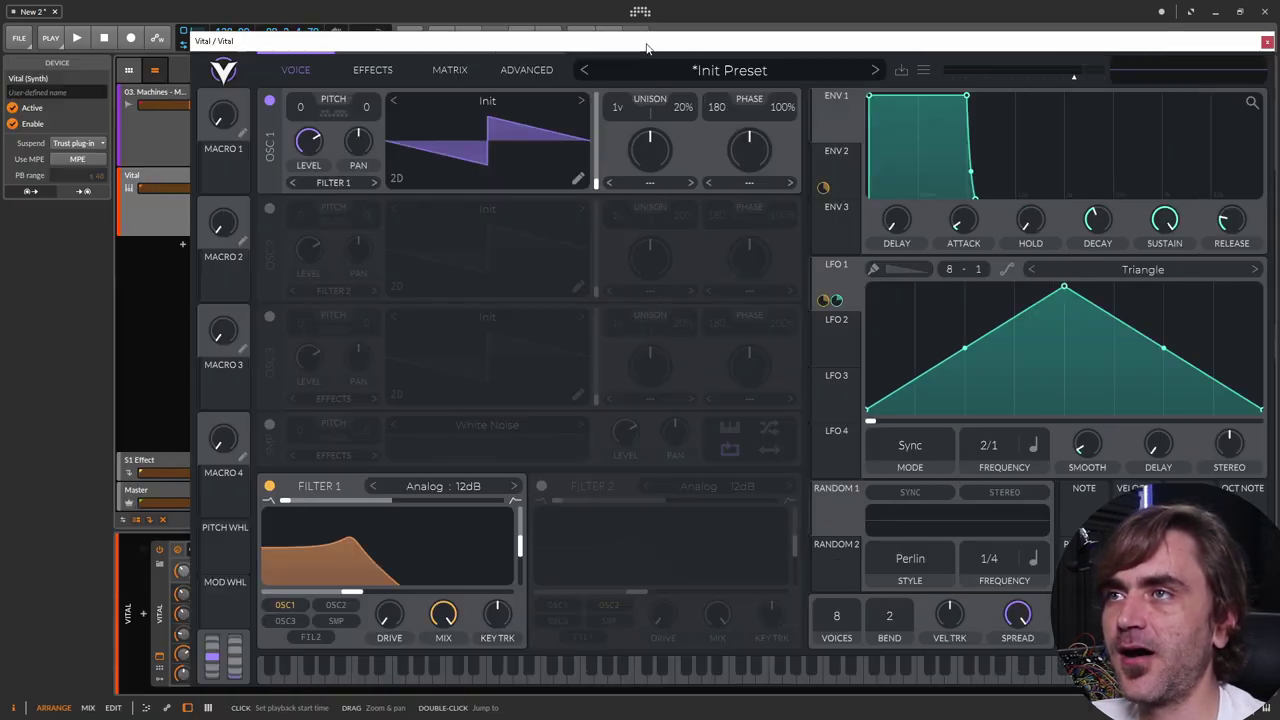
left_click_drag(536, 42, 651, 56)
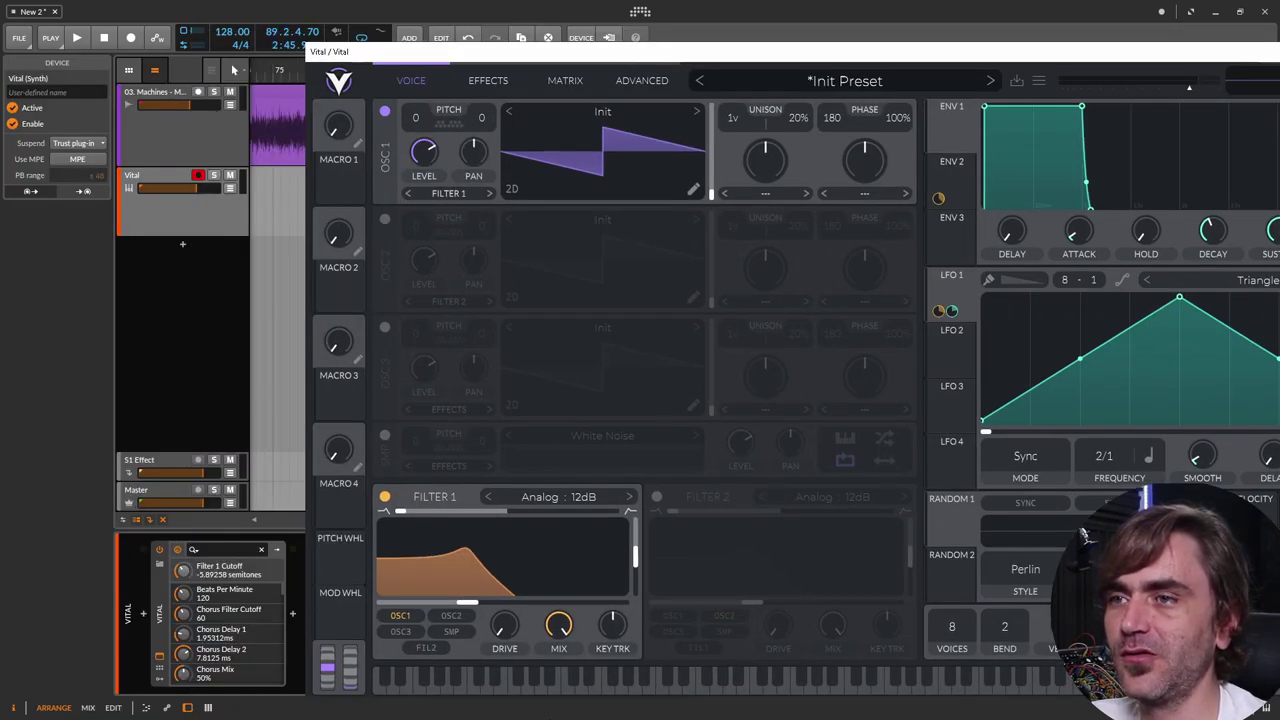
left_click(156, 38)
key("space")
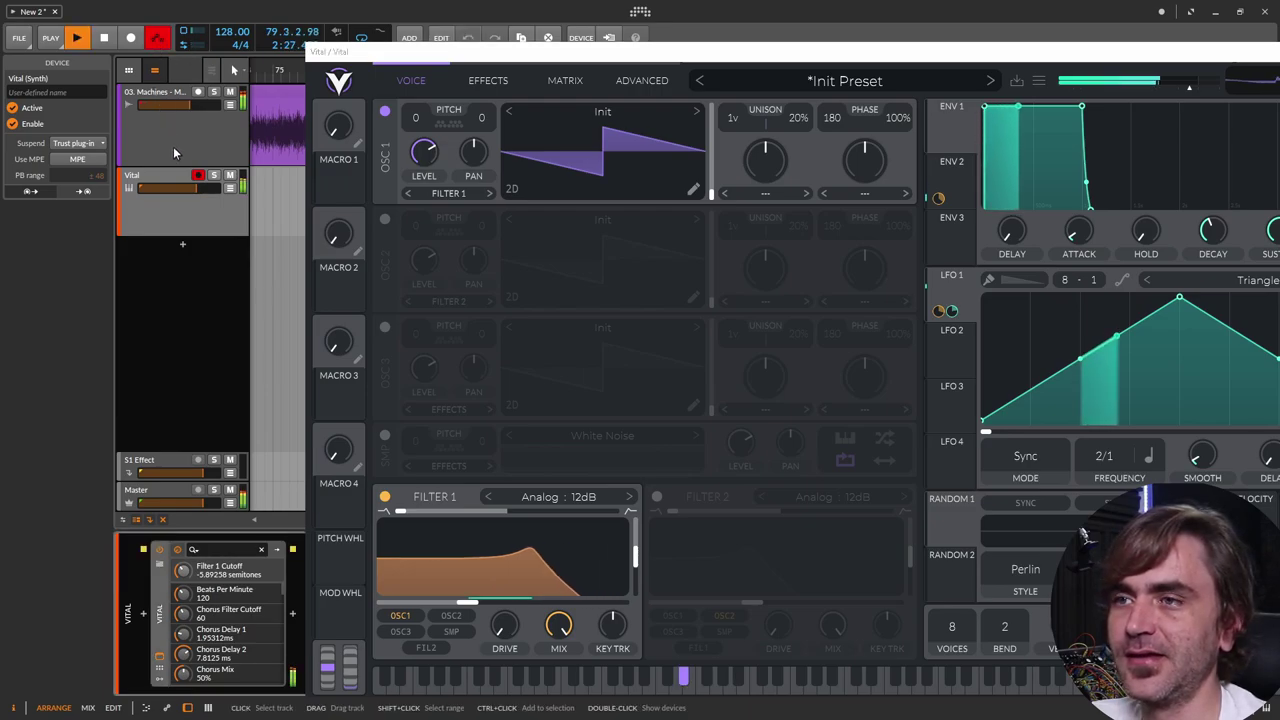
left_click_drag(460, 608, 440, 608)
key("space")
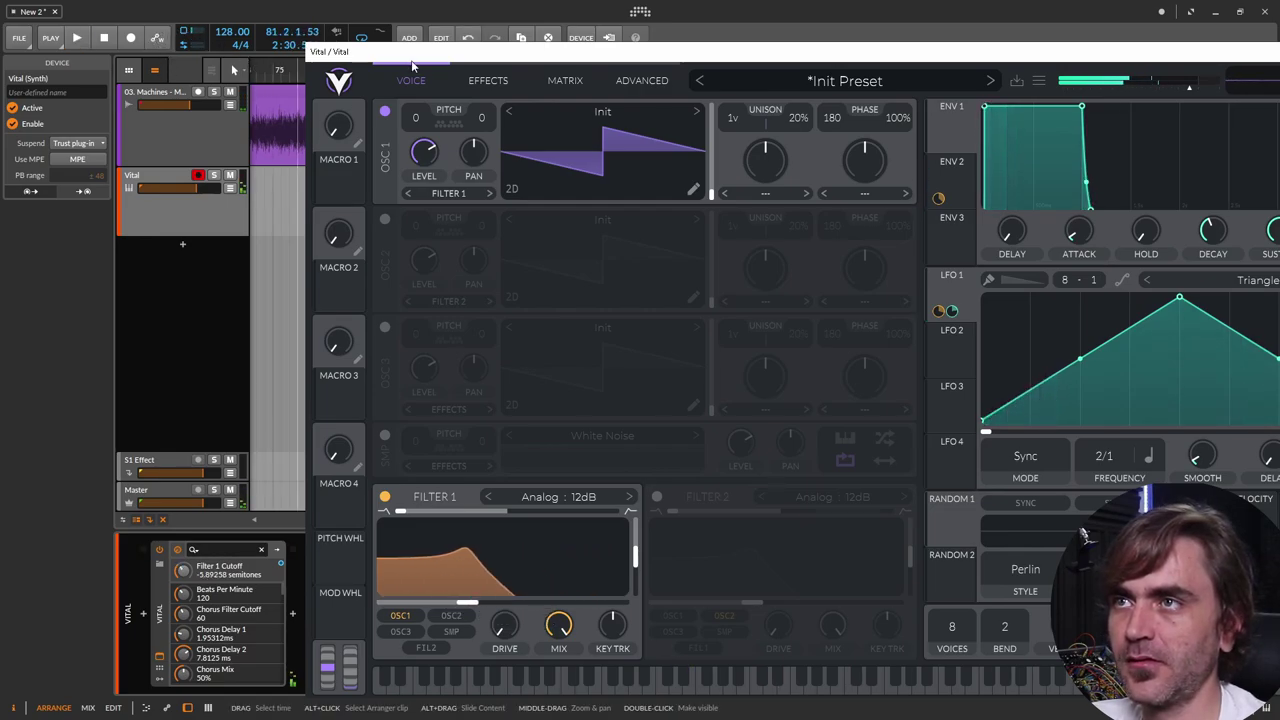
left_click_drag(395, 52, 120, 72)
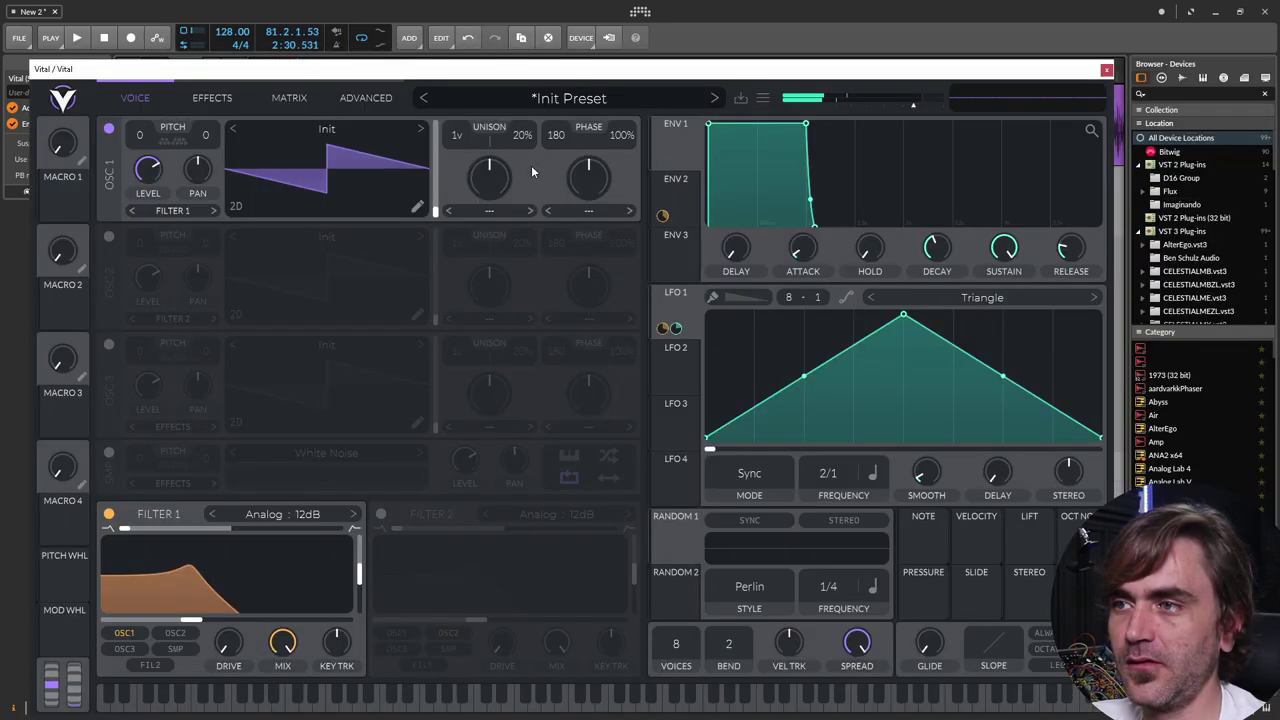
left_click(1106, 72)
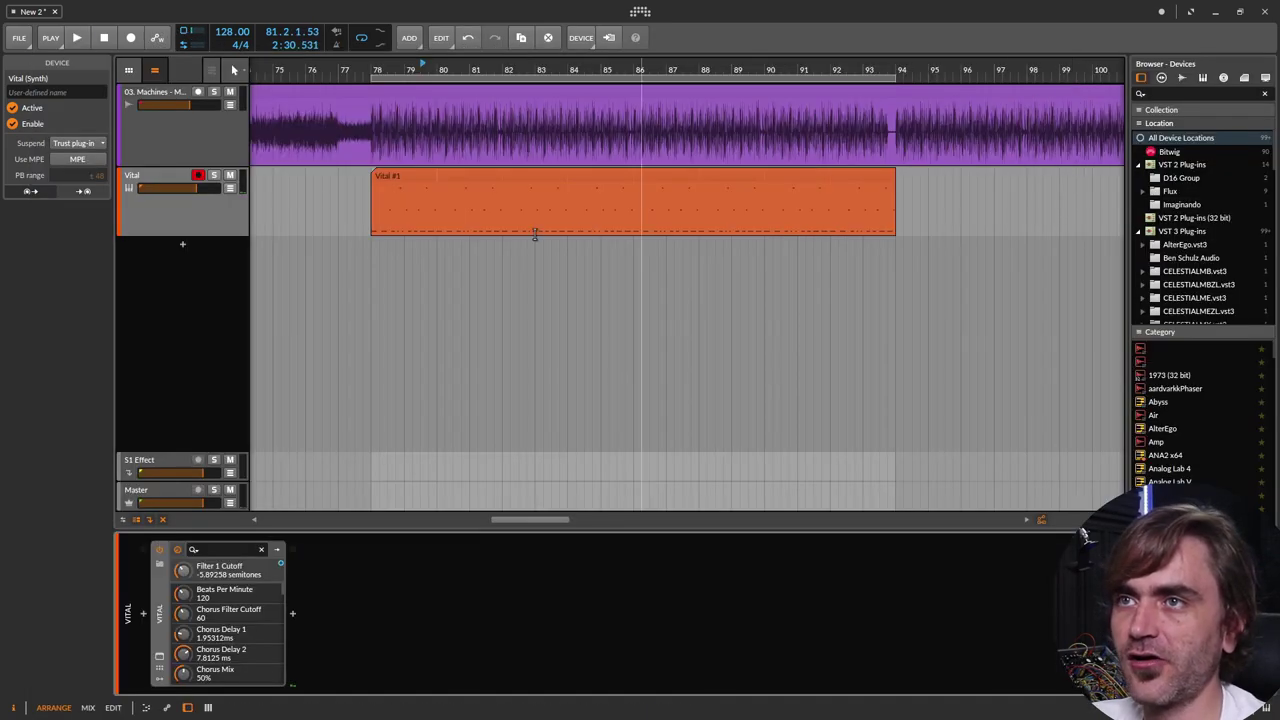
Show the Filter 1 automation lane and replace the recorded points with one at the clip's start and one at its end
left_click(229, 188)
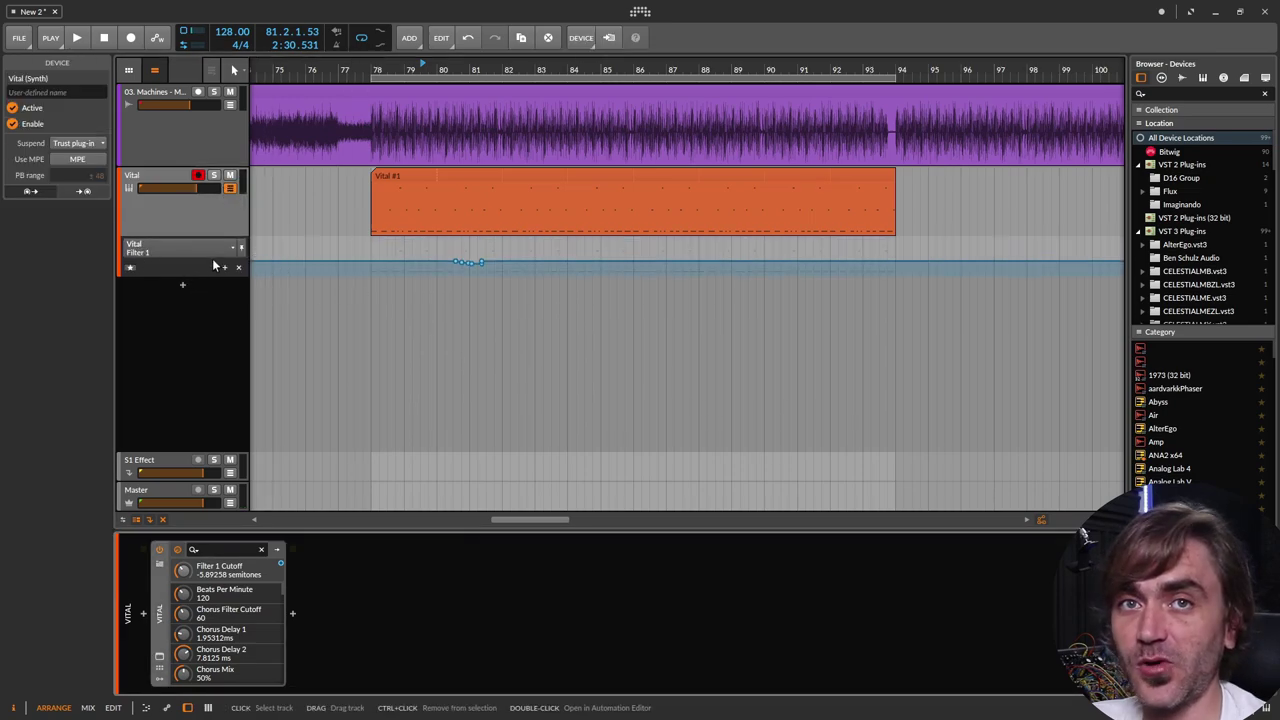
double_click(372, 262)
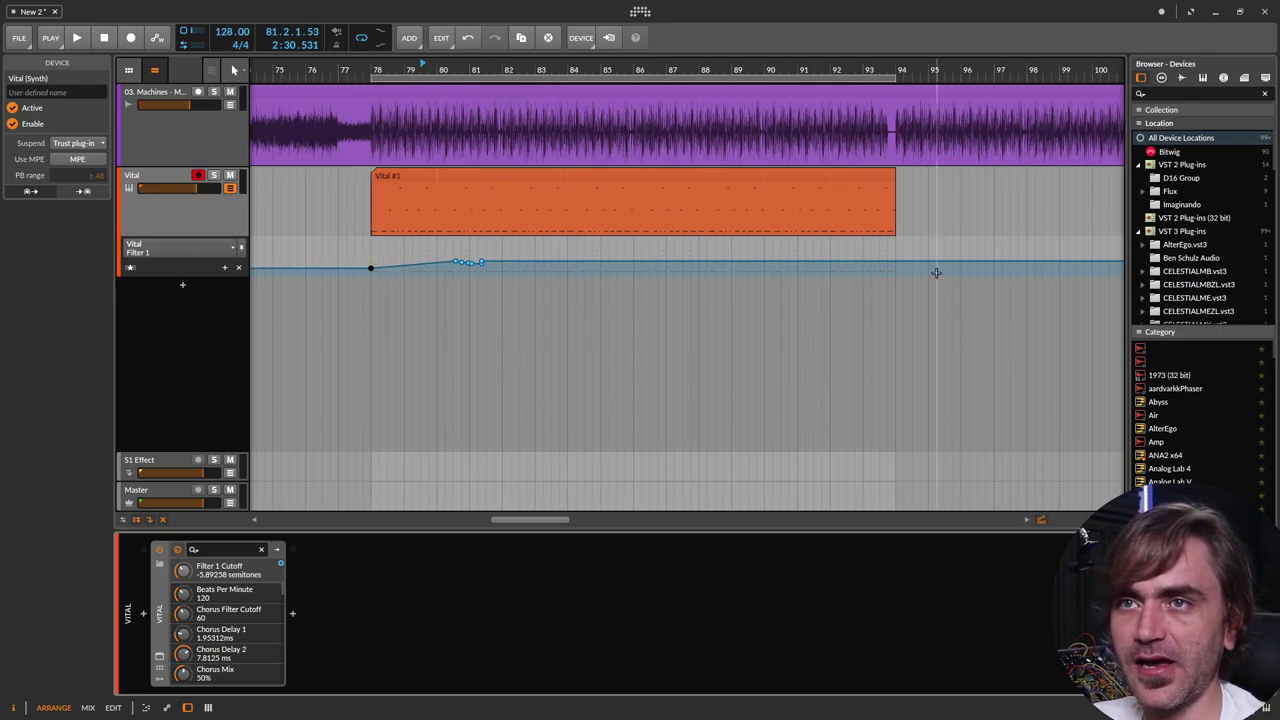
double_click(890, 262)
left_click(443, 259)
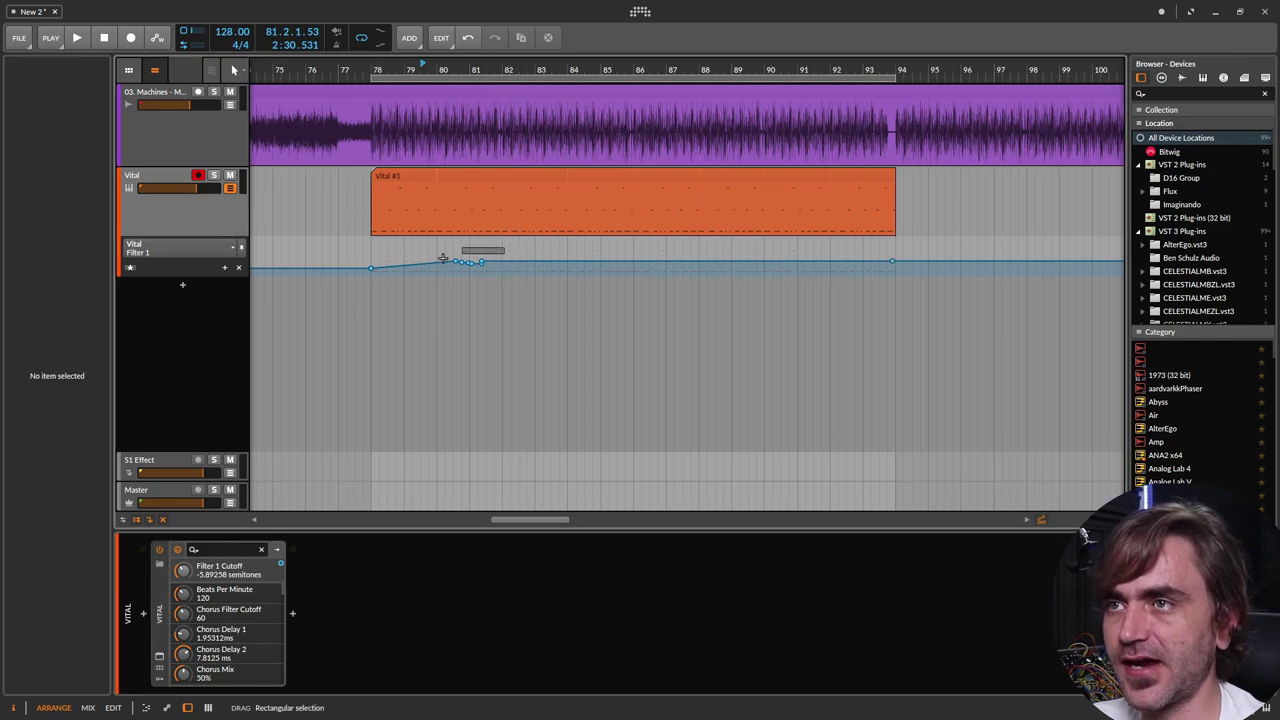
key("space")
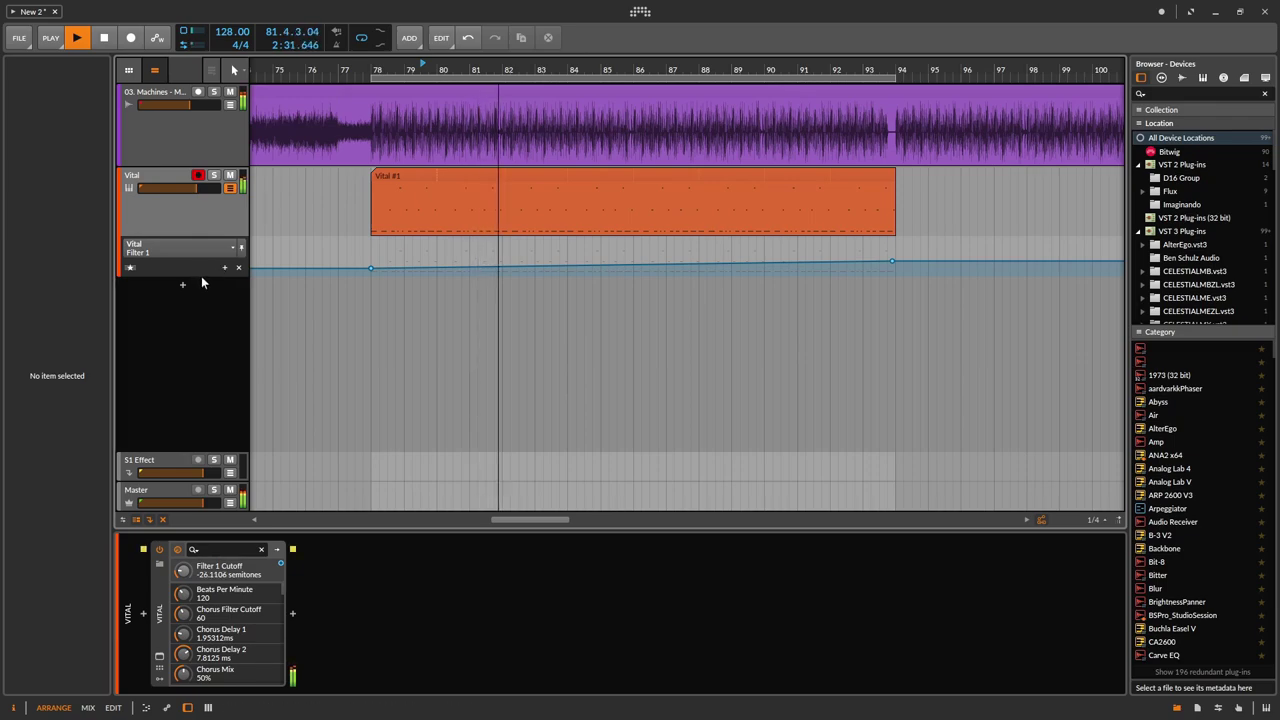
Enlarge the Filter 1 automation lane, set the point at bar 78 to 7.57 %, and raise the end point at bar 94
left_click_drag(202, 279, 195, 343)
left_click(370, 325)
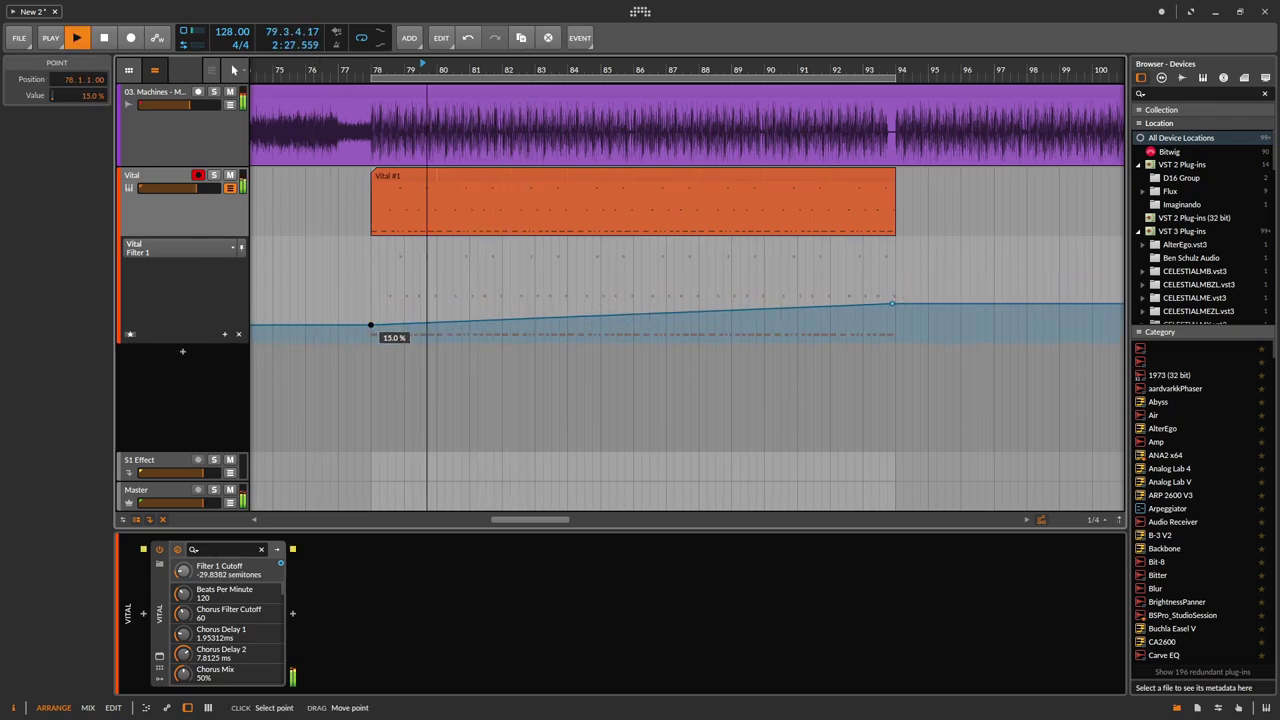
left_click_drag(370, 325, 370, 339)
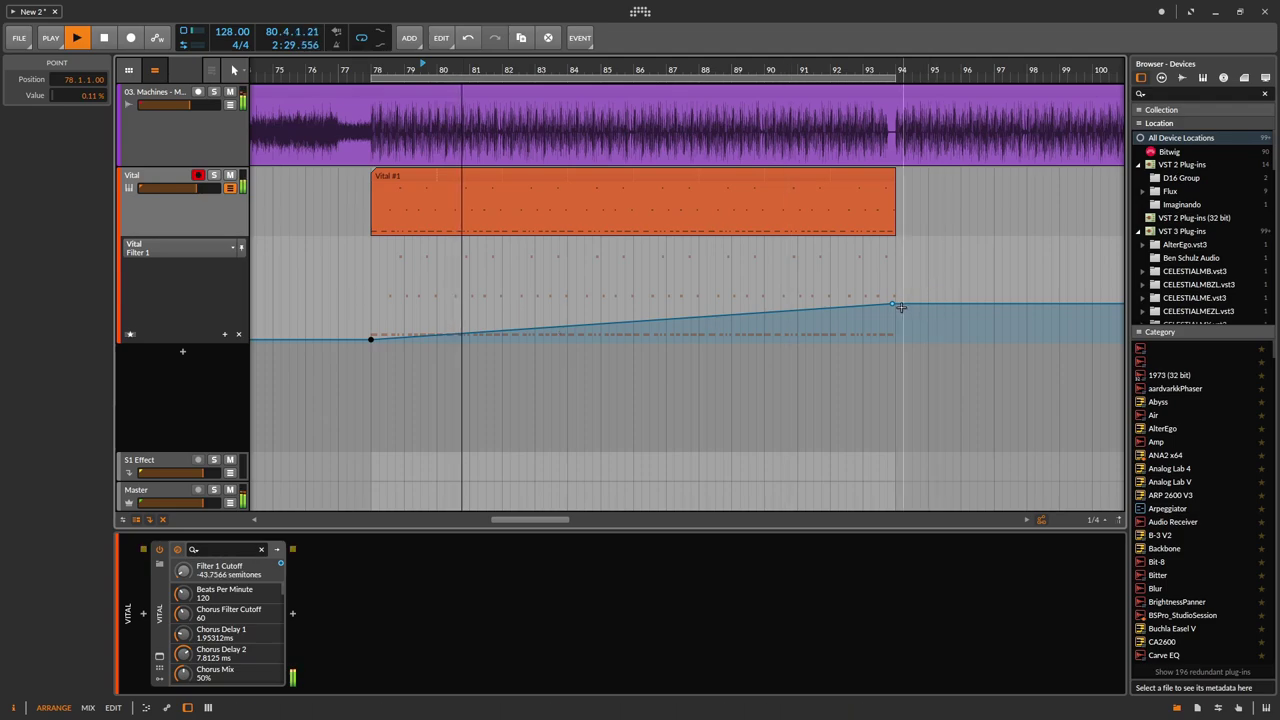
left_click_drag(900, 307, 896, 265)
left_click_drag(371, 339, 370, 332)
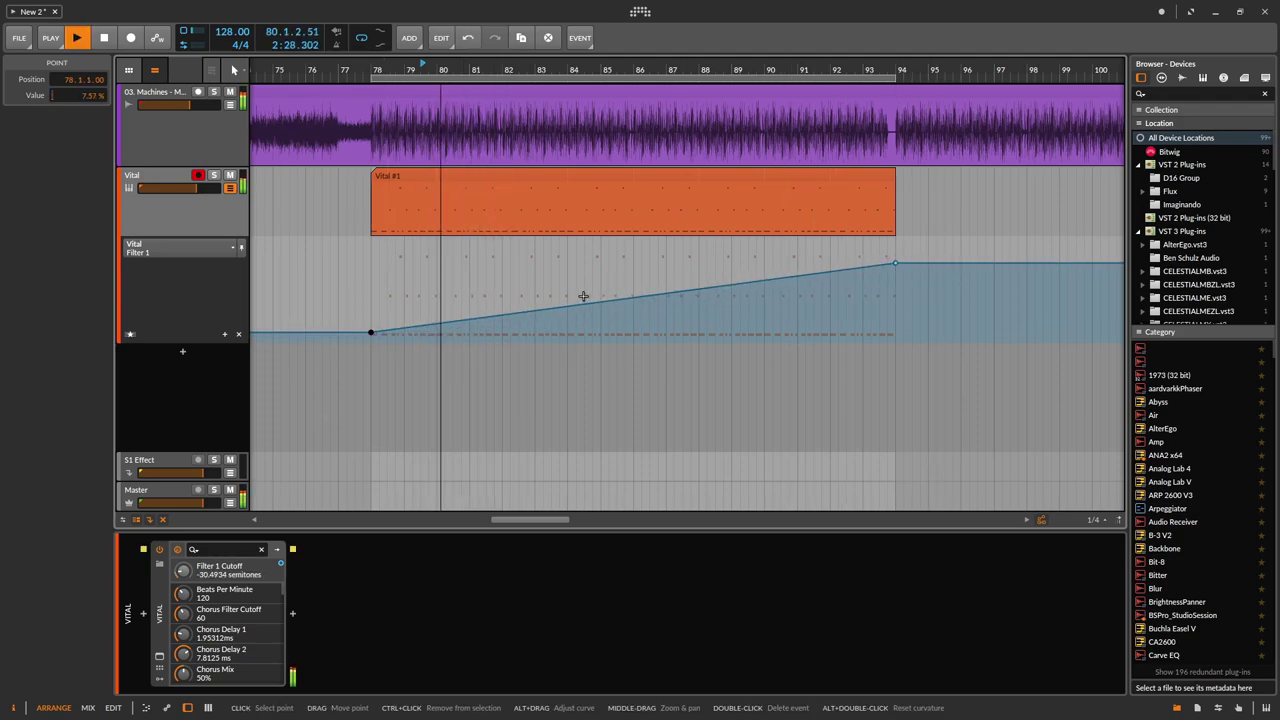
Add a Filter 1 automation point at 49.9 % just before bar 92 and raise the bar 94 point to 100 %
left_click_drag(895, 263, 894, 277)
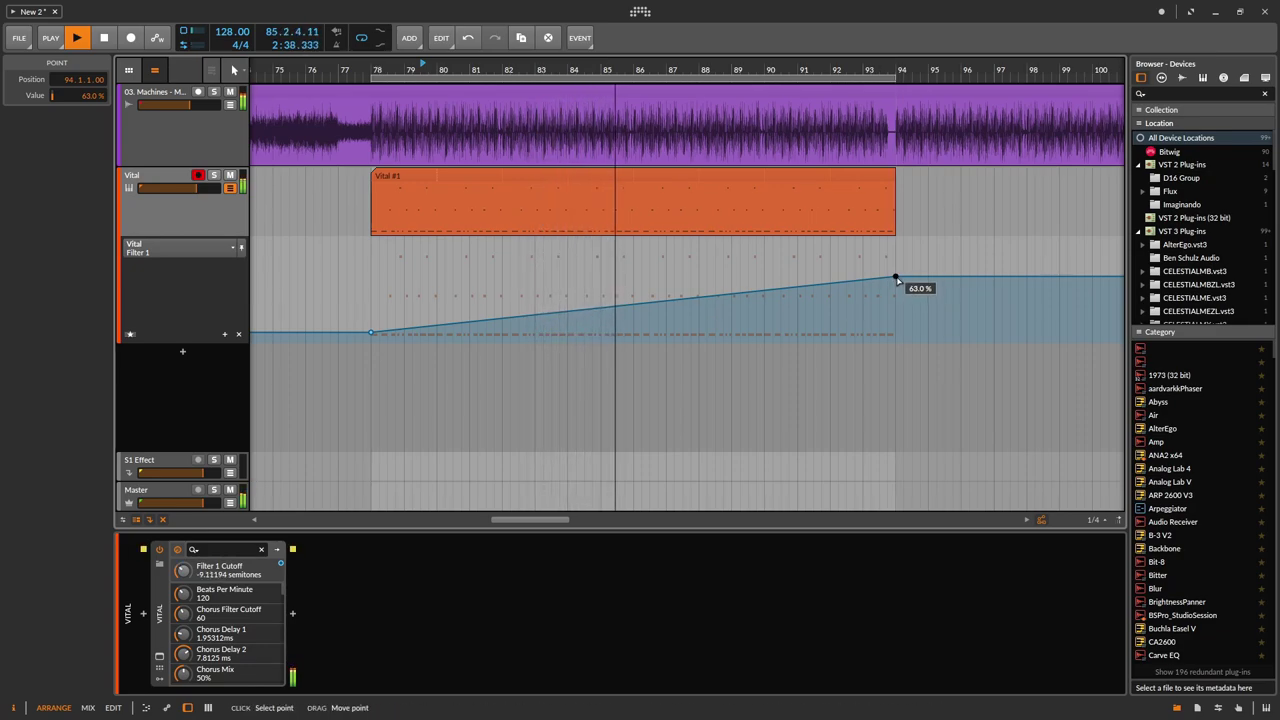
left_click_drag(896, 277, 896, 283)
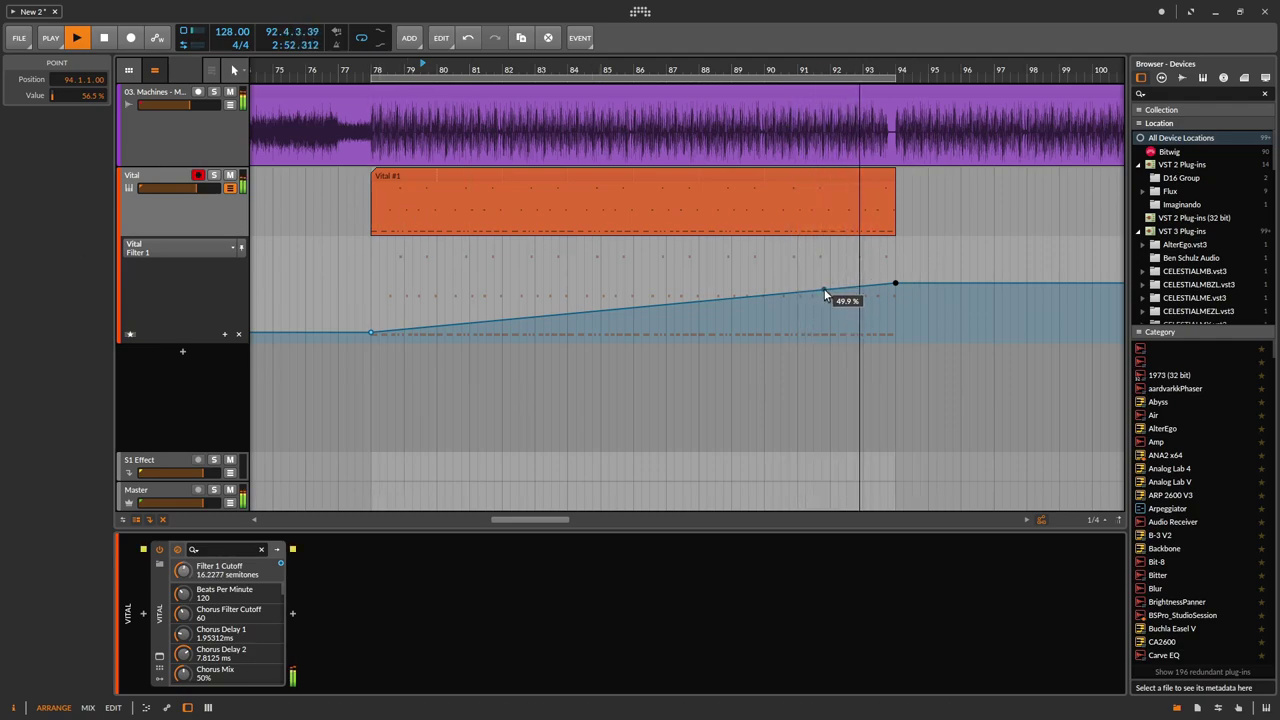
left_click_drag(895, 283, 893, 244)
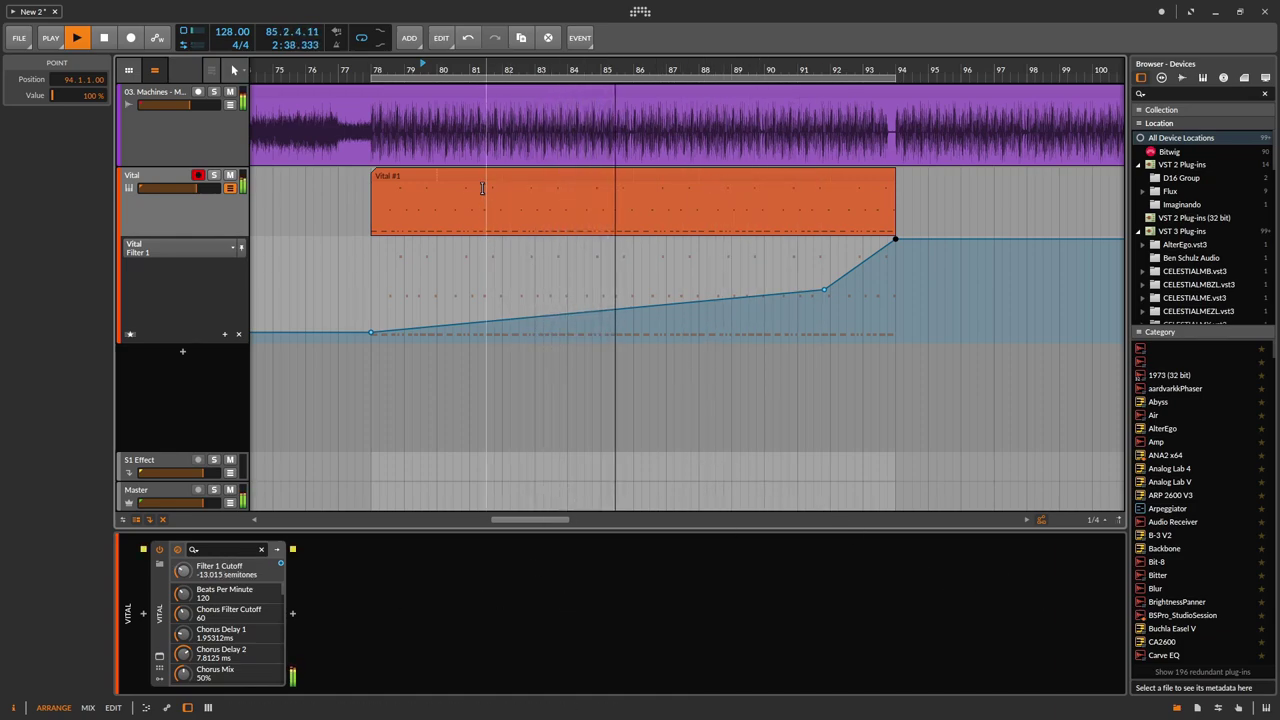
Play more of the filter sweep and hide the Vital track's automation lane
left_click(437, 422)
scroll(440, 420, "down", 5)
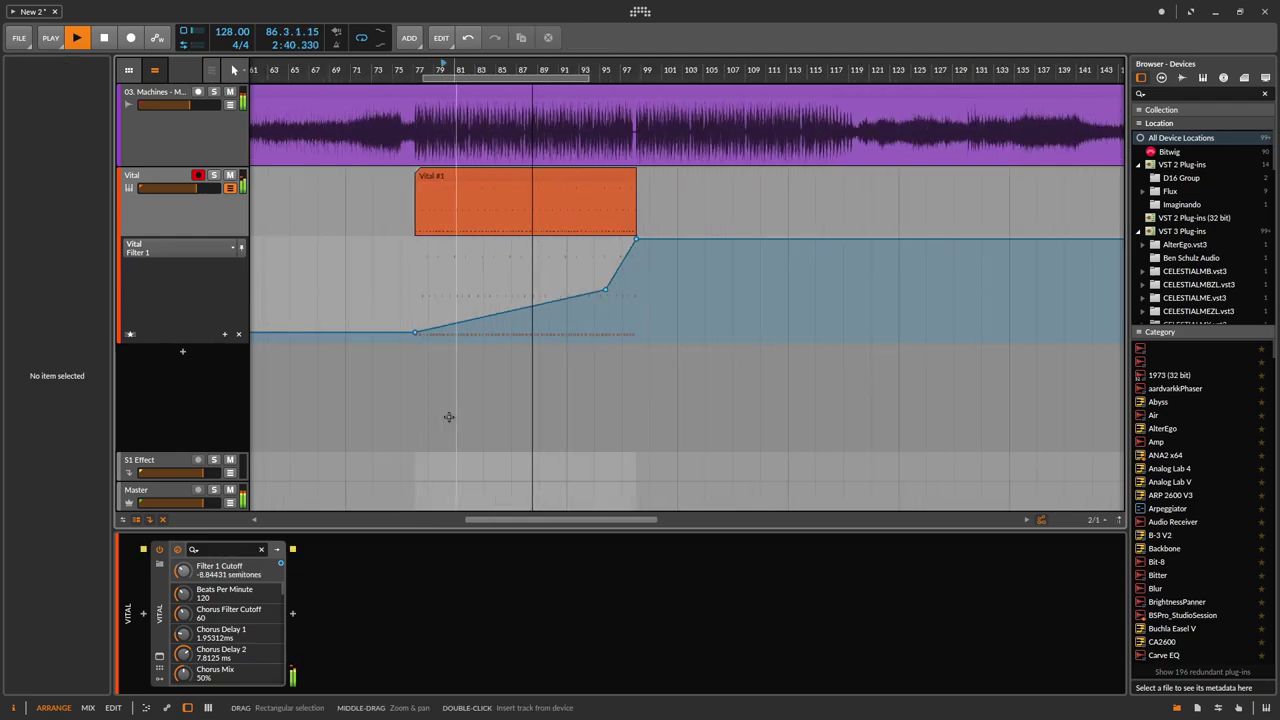
left_click(229, 190)
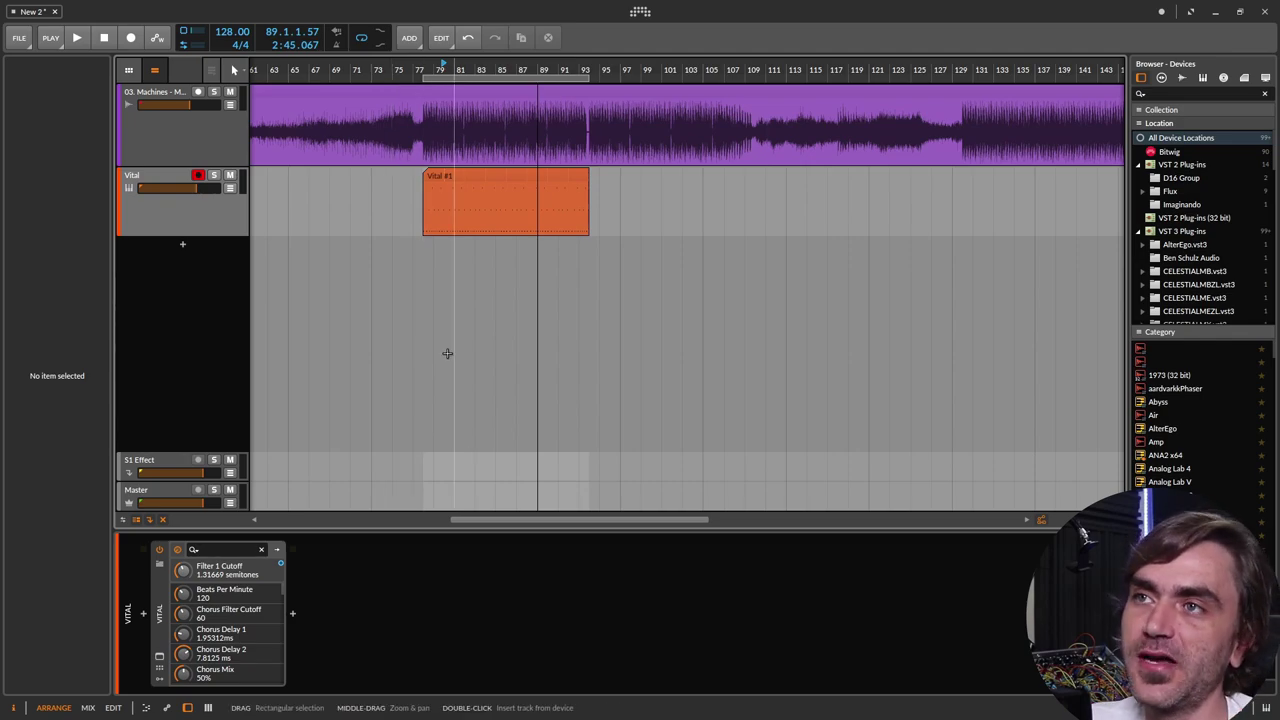
Replace the reference audio clip with "04. 3D - Mastering A - 16-bit" and set the project tempo to 135
left_click(436, 92)
key("Delete")
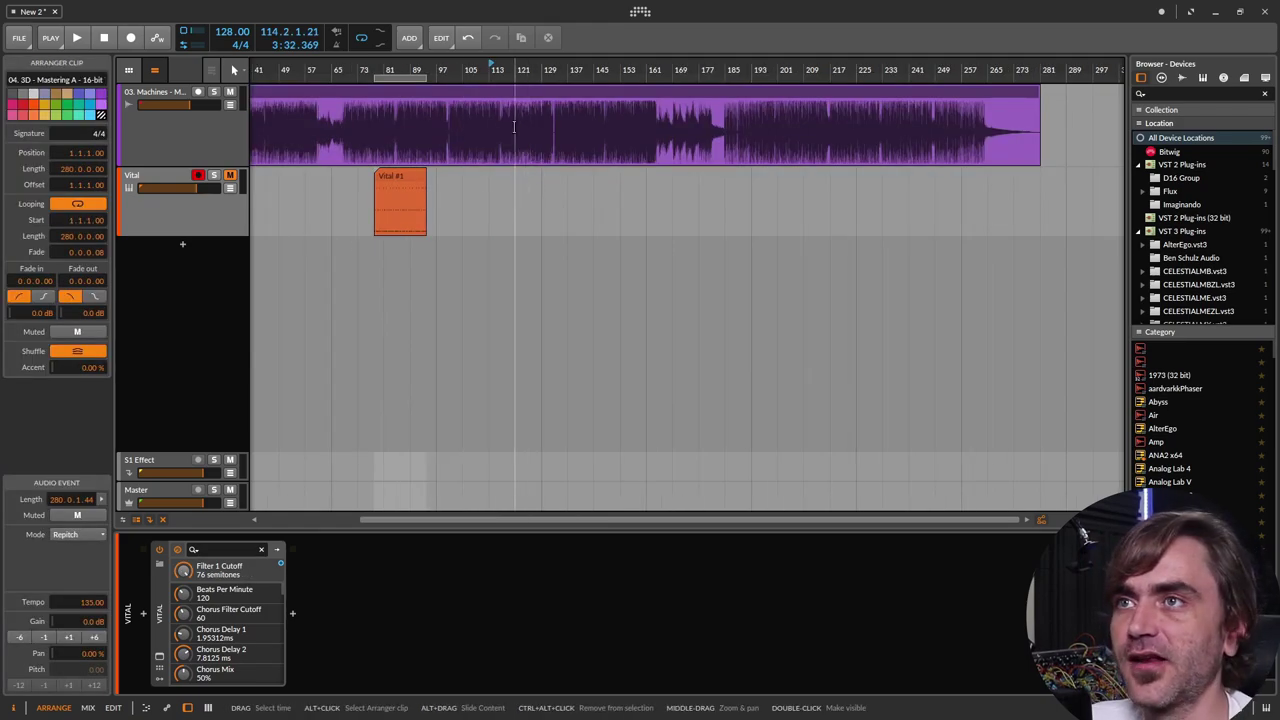
left_click(469, 96)
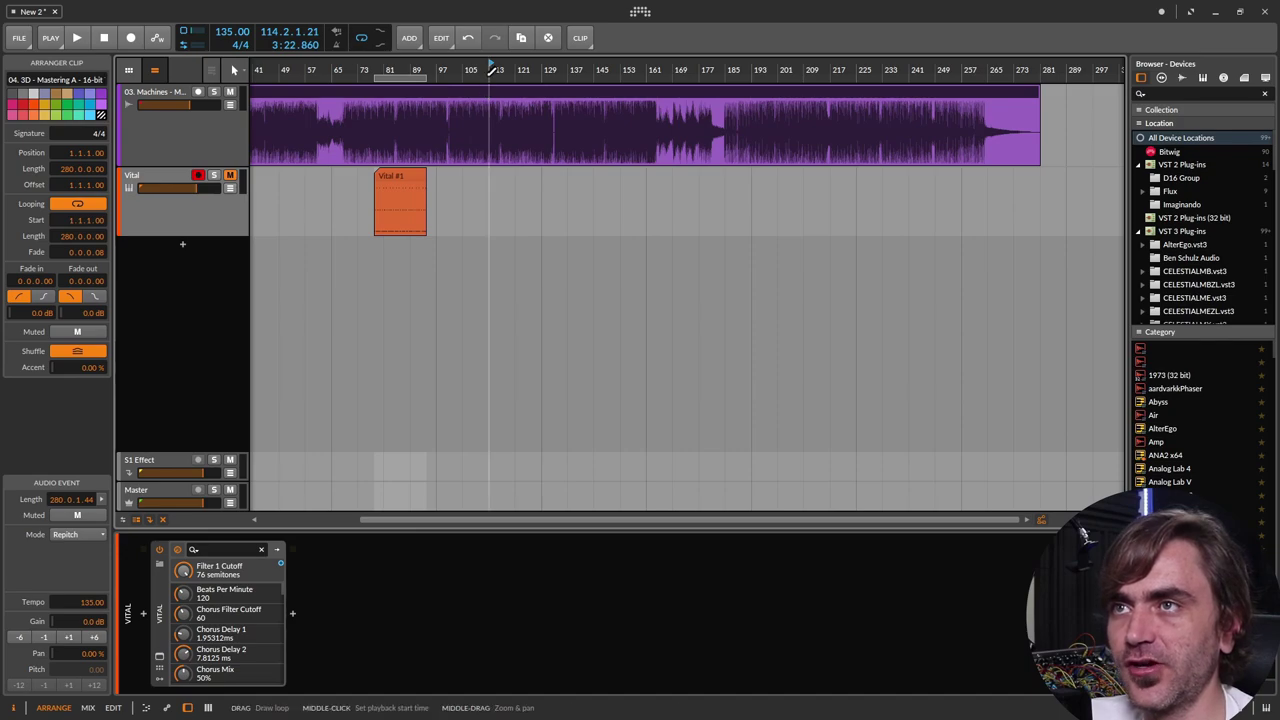
left_click_drag(567, 66, 577, 152)
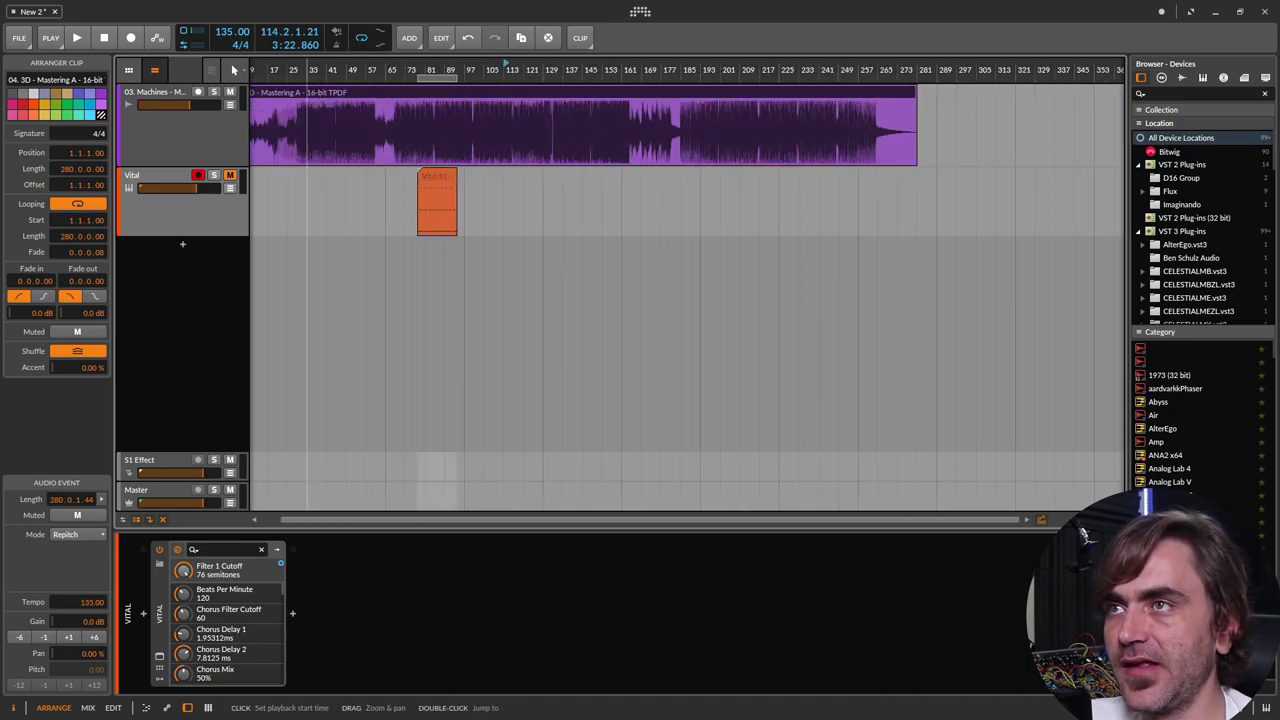
Unmute and select the Vital track, and play the new reference song from about bar 33
left_click(312, 262)
left_click(223, 212)
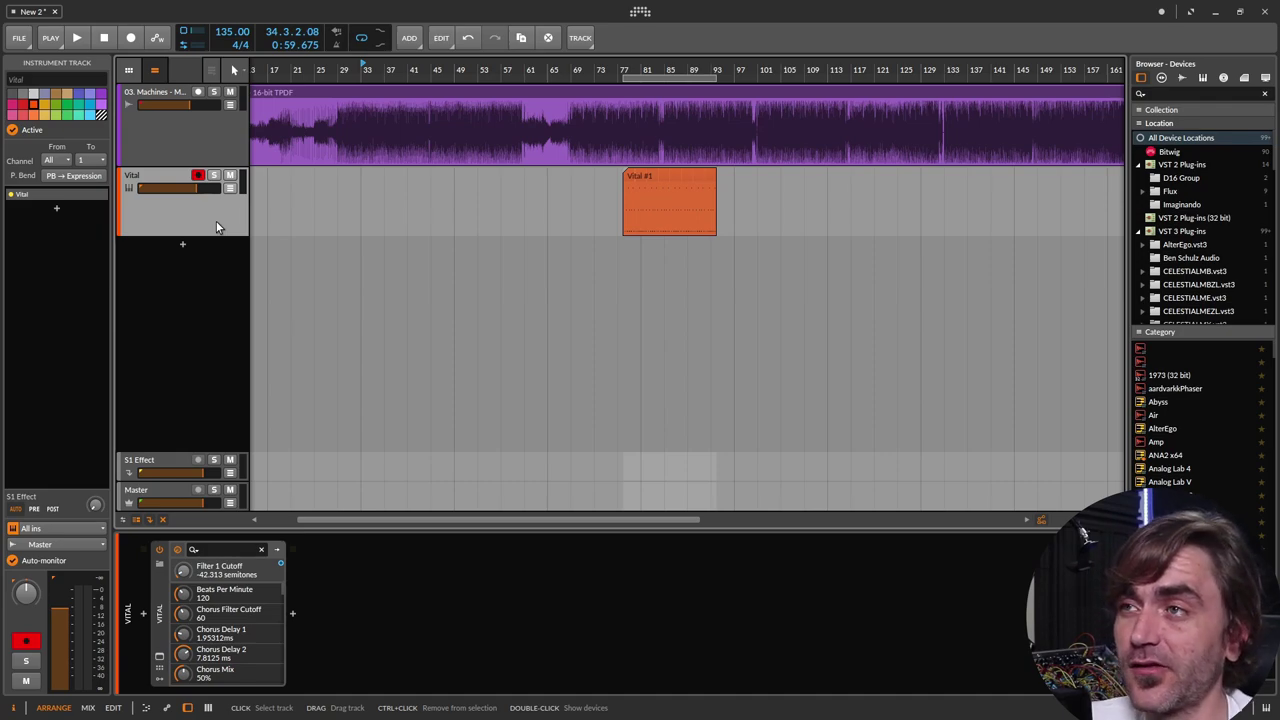
key("space")
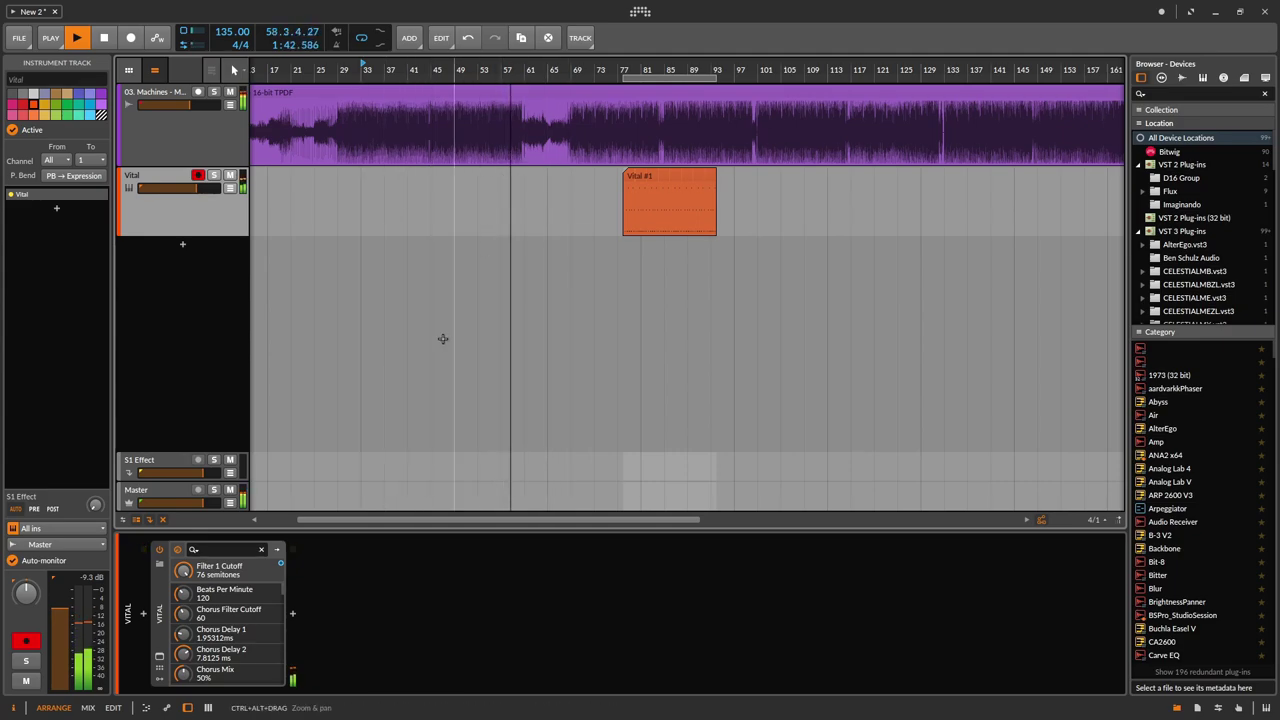
Record a short F1 note clip on the Vital track around bar 60 and open its notes
left_click(133, 38)
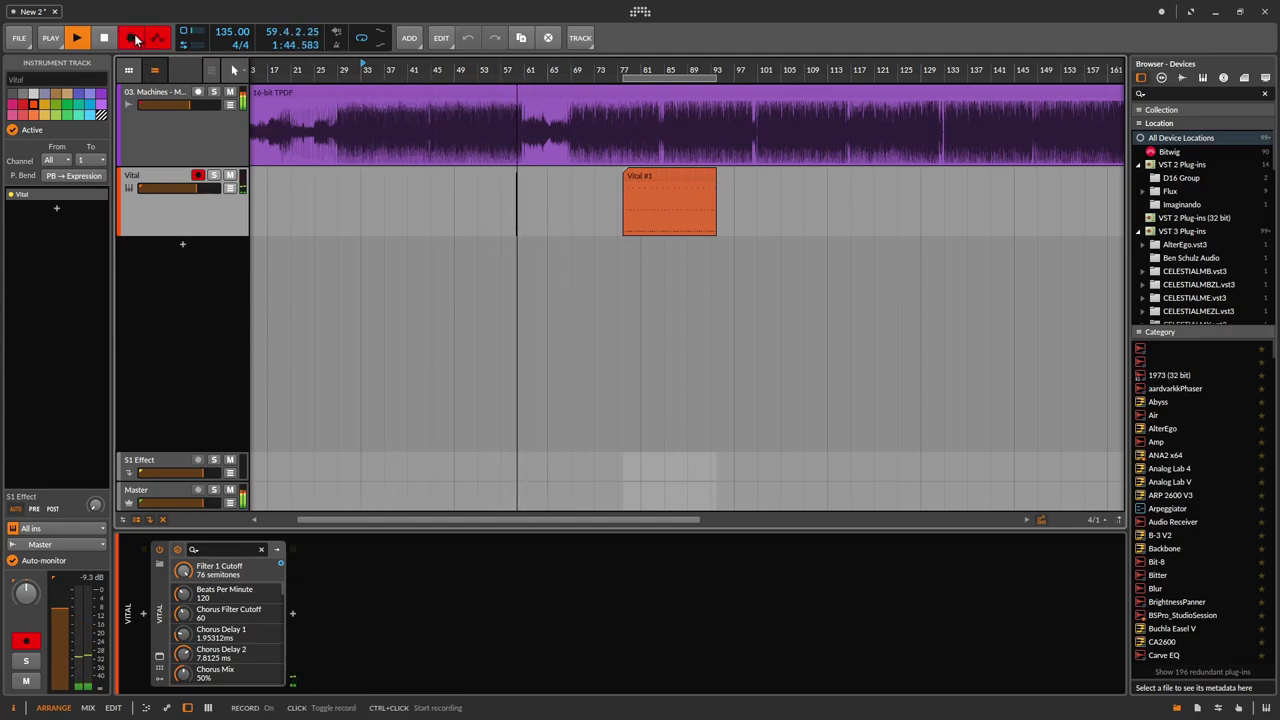
left_click(133, 38)
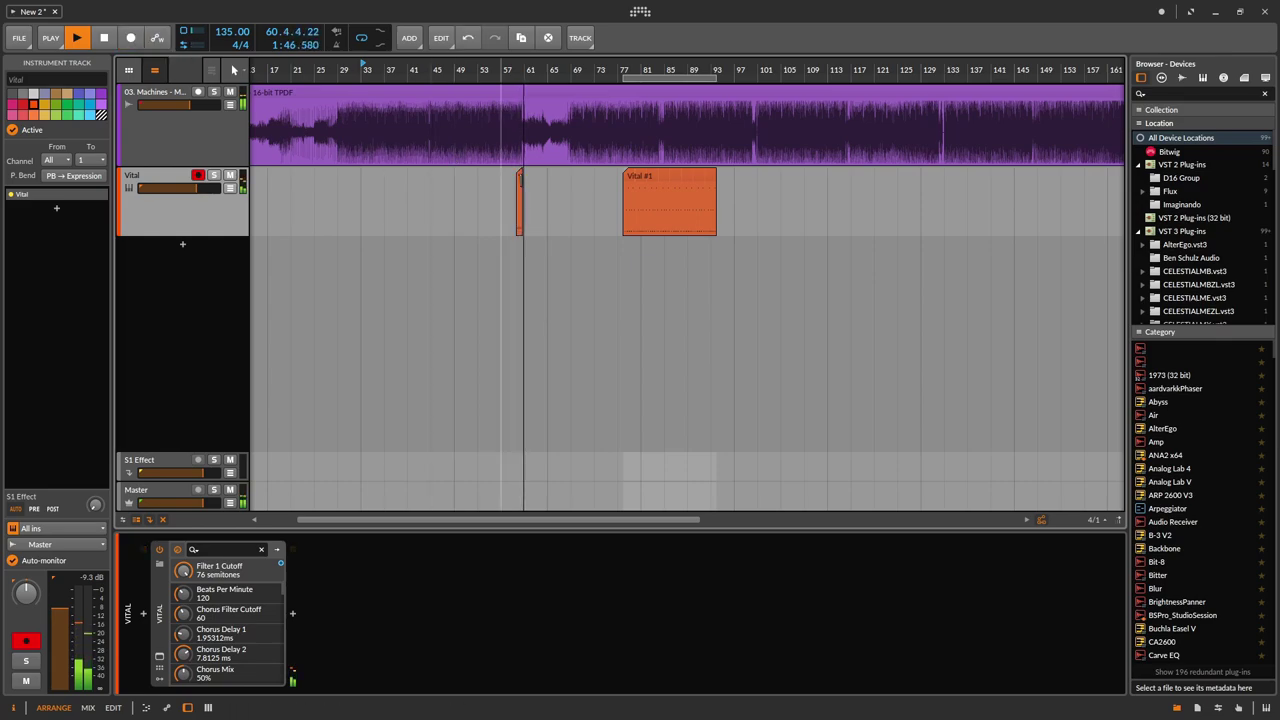
key("space")
scroll(522, 172, "up", 5)
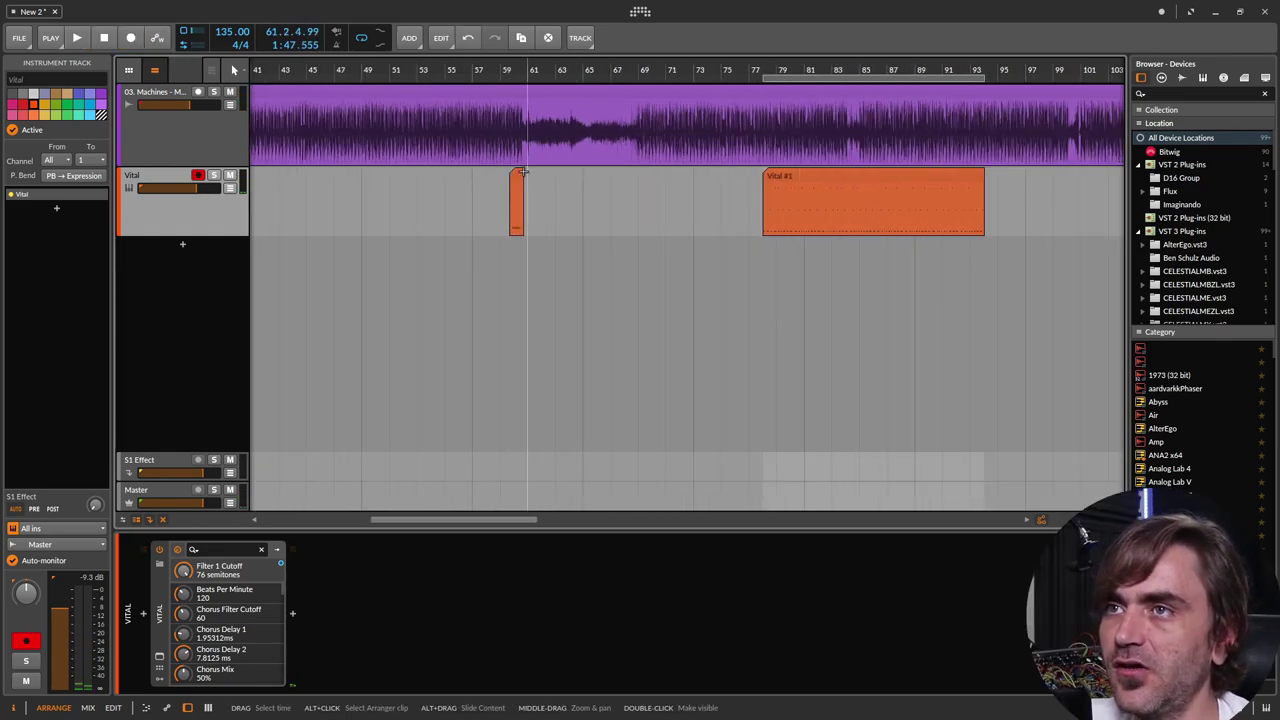
left_click(516, 171)
double_click(516, 171)
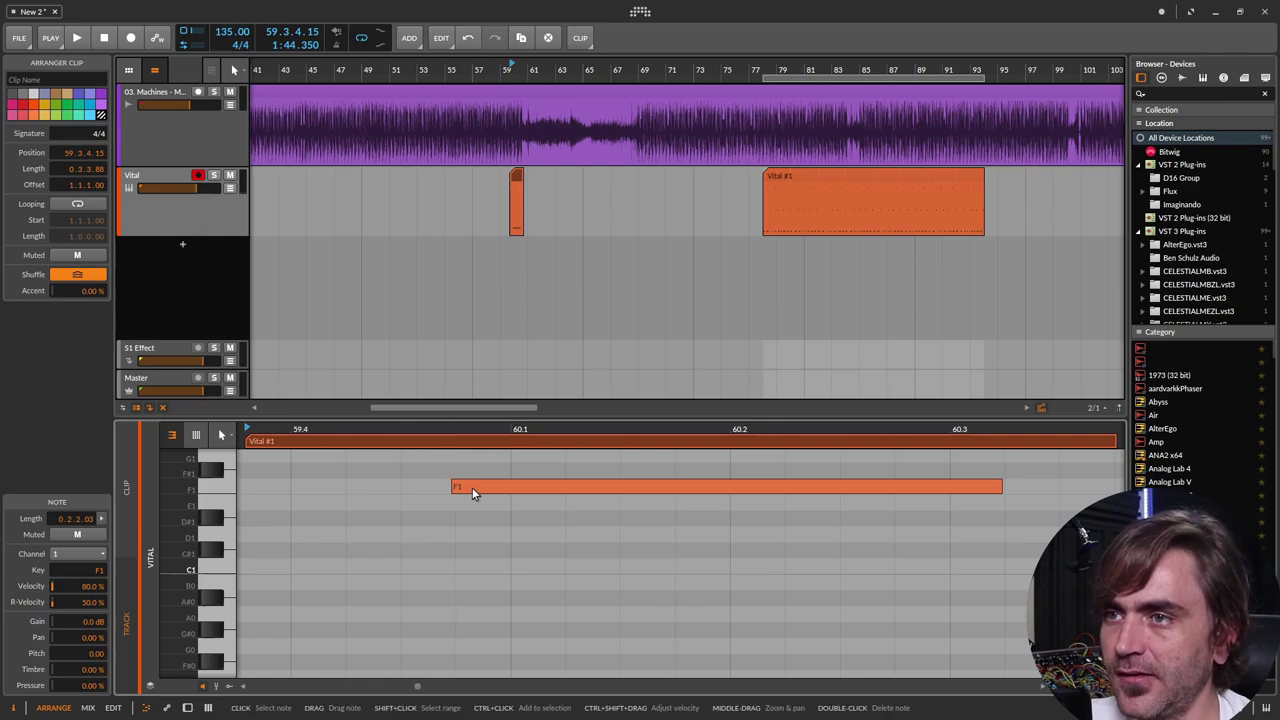
Delete the short recorded F1 note clip near bar 60 from the Vital track
left_click(472, 487)
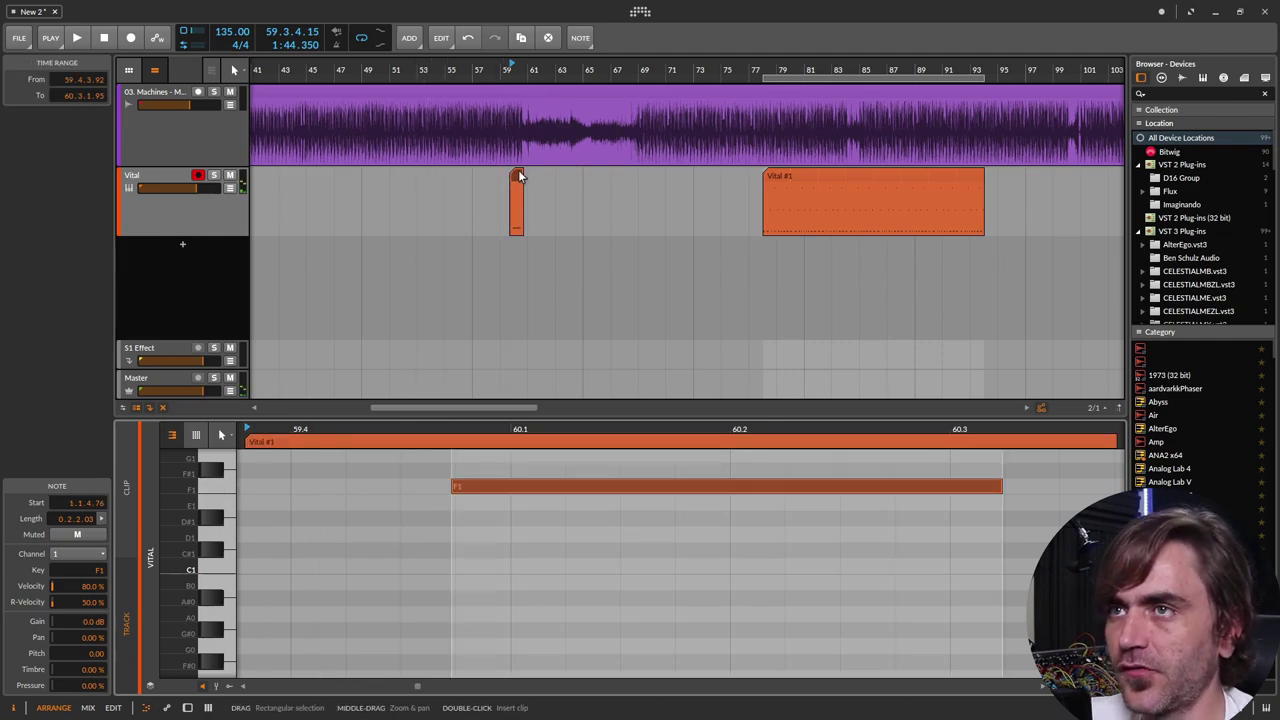
key("Delete")
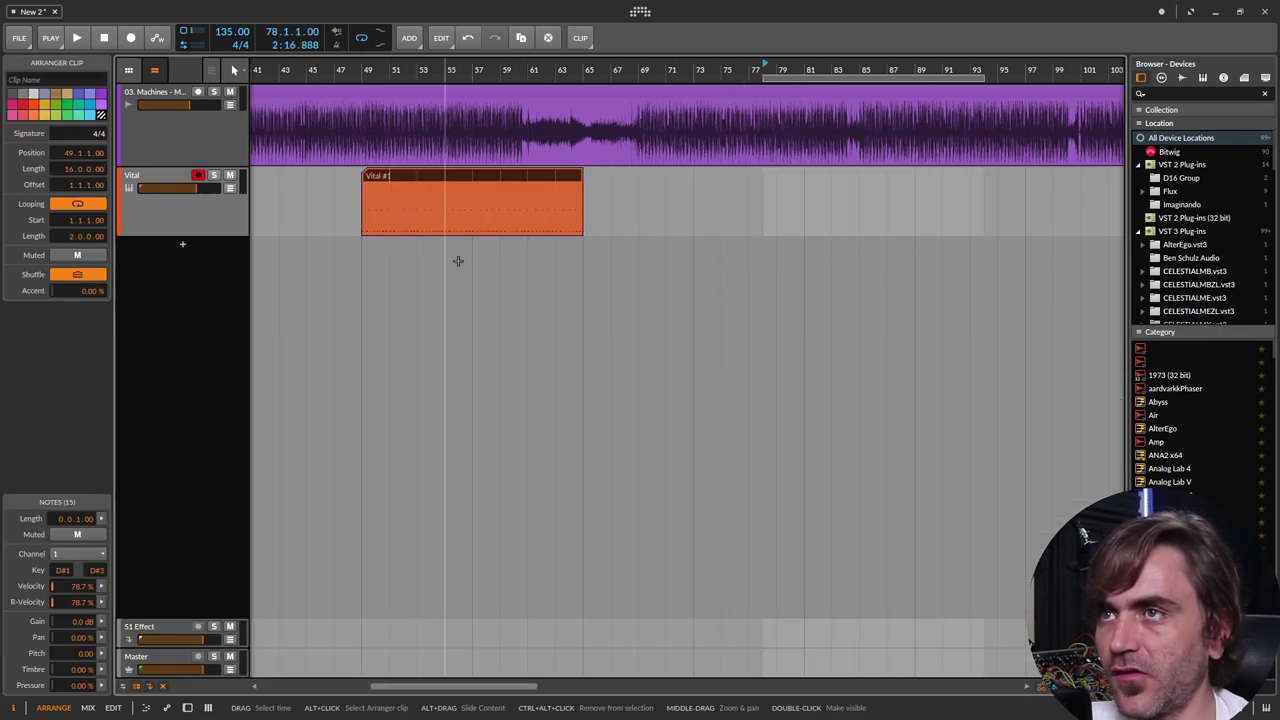
Move the Vital bassline clip to start at bar 29 and extend its loop to 32 bars
left_click_drag(470, 200, 933, 200)
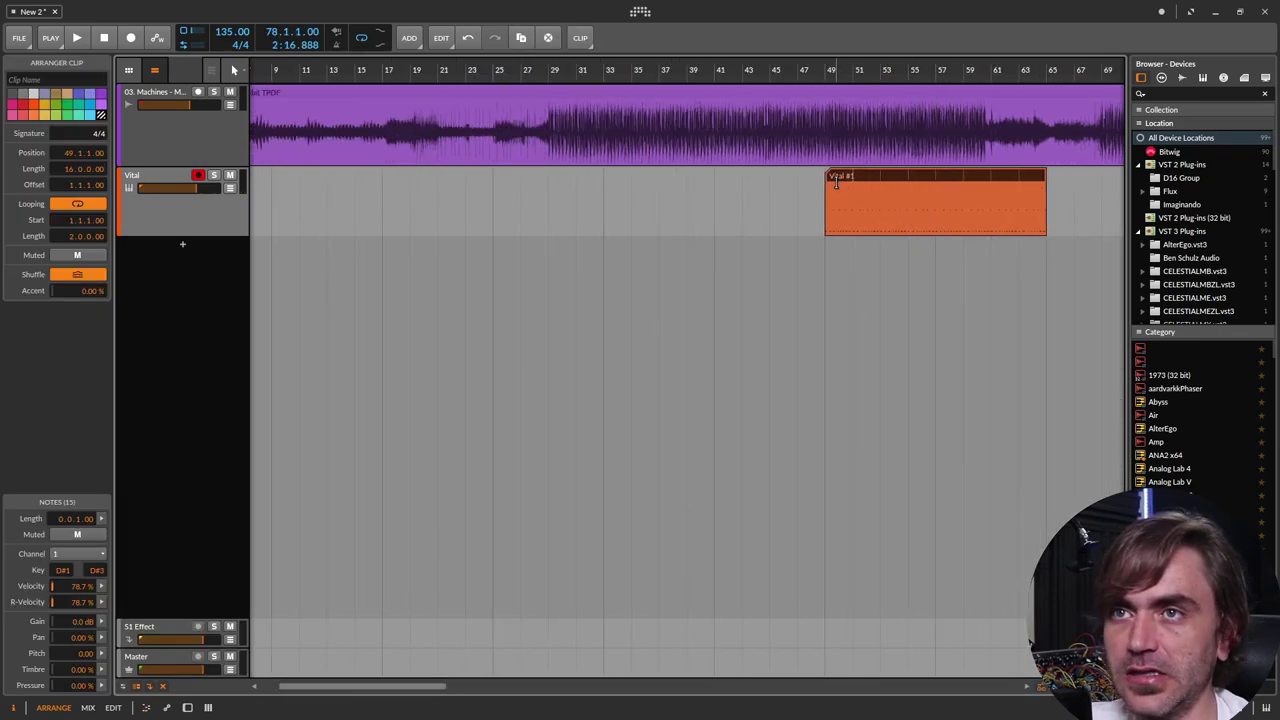
left_click_drag(836, 180, 557, 214)
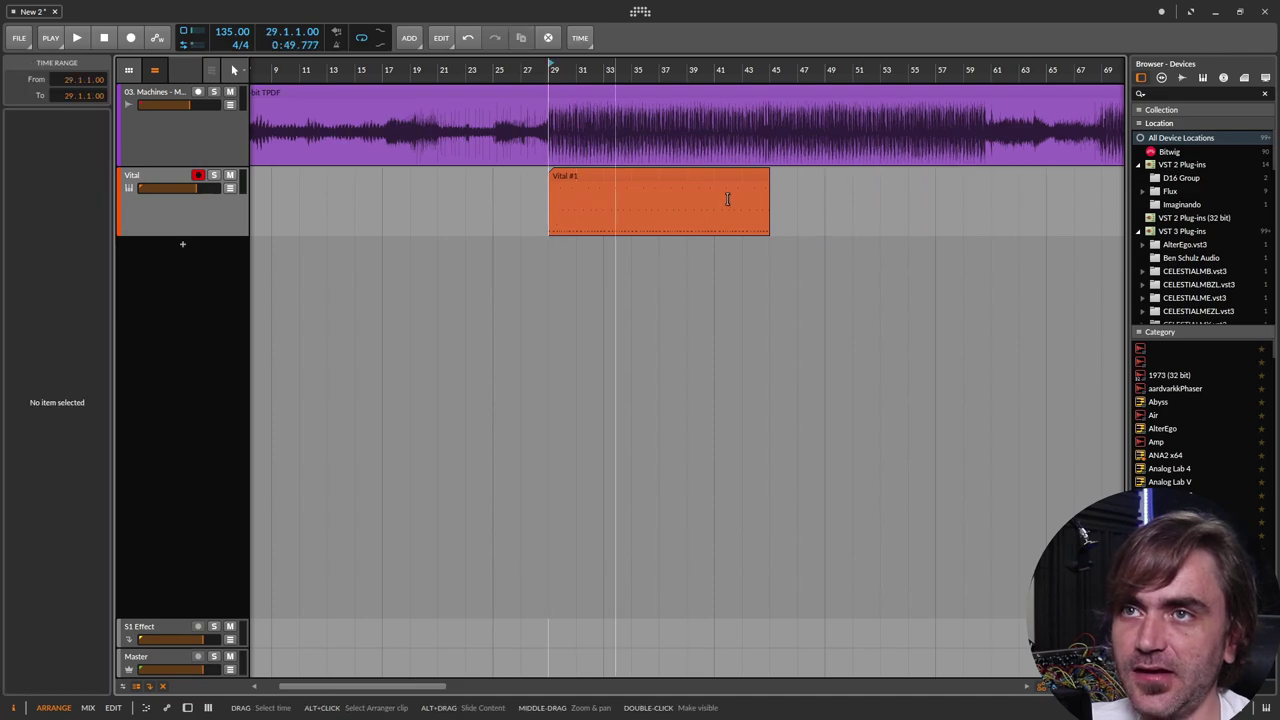
left_click_drag(765, 180, 990, 210)
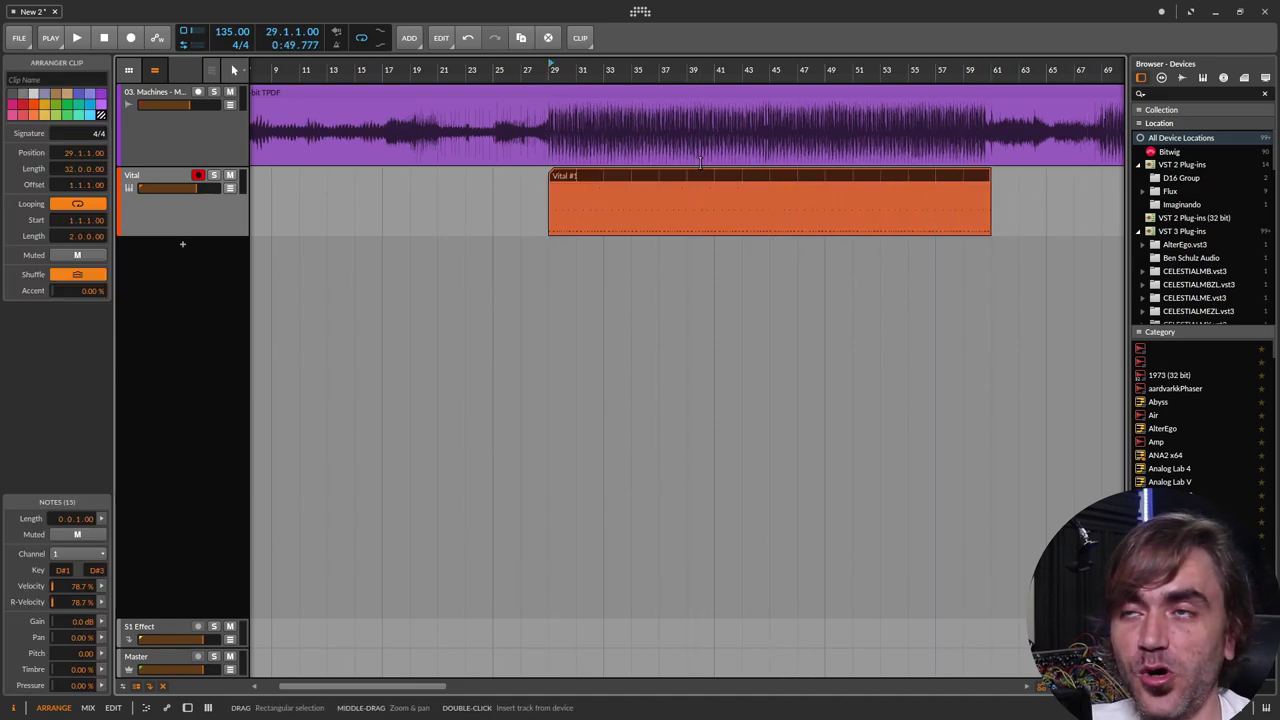
Transpose all notes of the Vital bassline clip up two semitones so its lowest note is F1
double_click(556, 173)
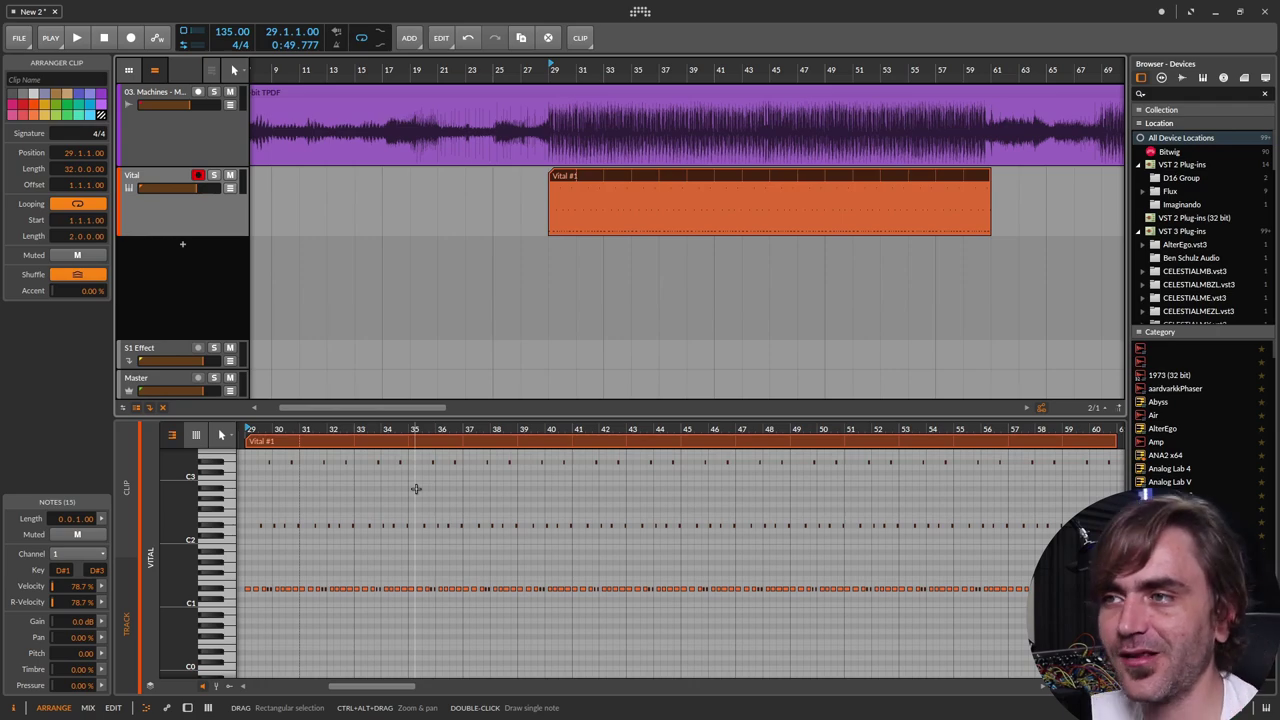
left_click(416, 489, "shift")
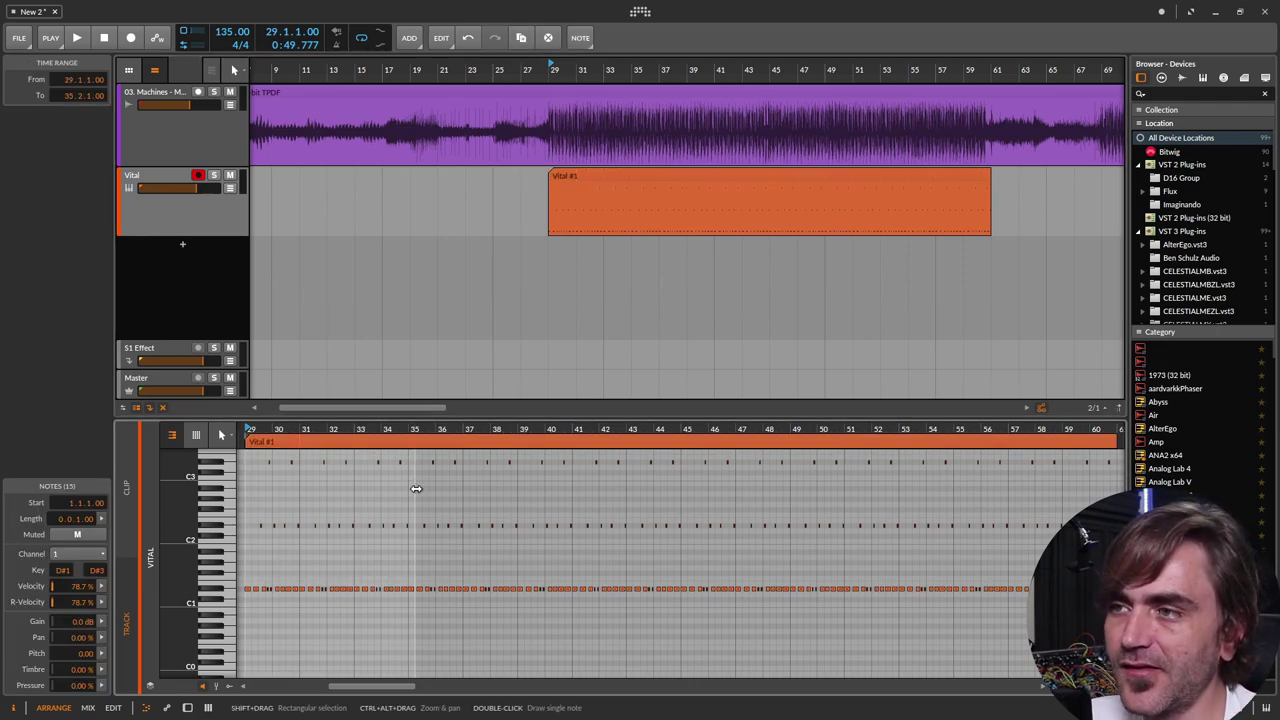
key("Up")
key("Up")
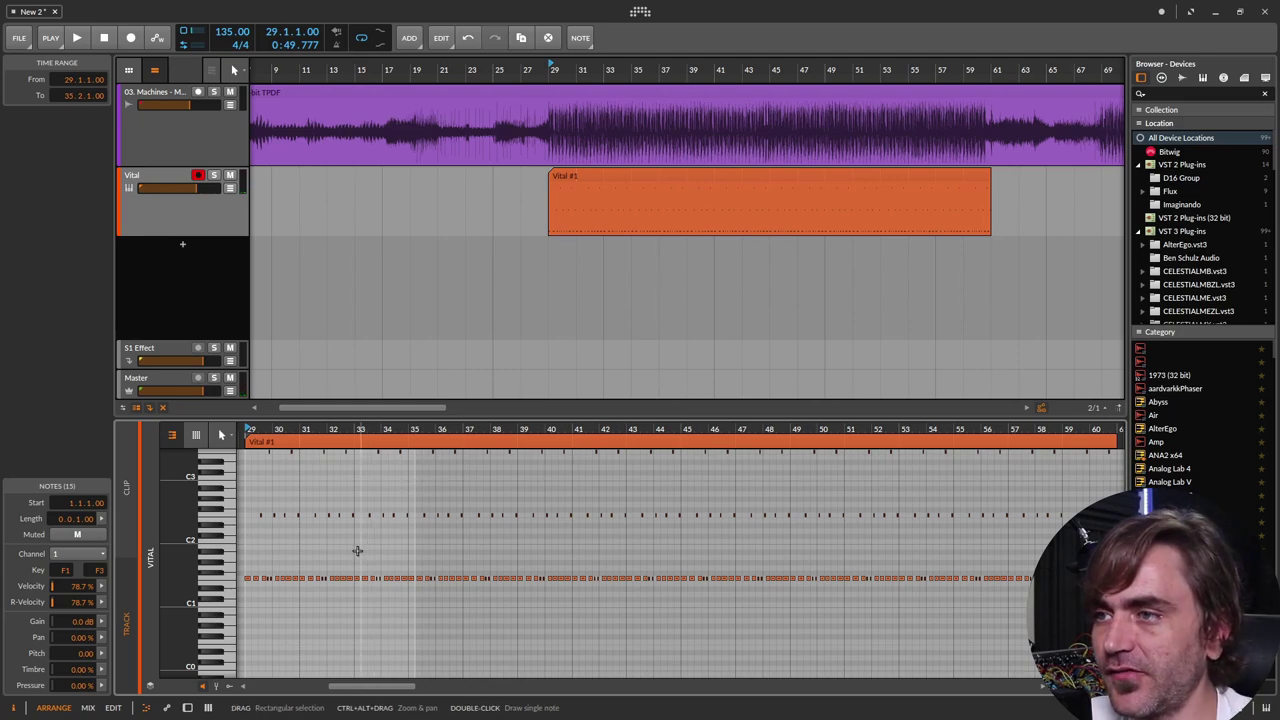
scroll(295, 597, "up", 3)
scroll(293, 599, "up", 3)
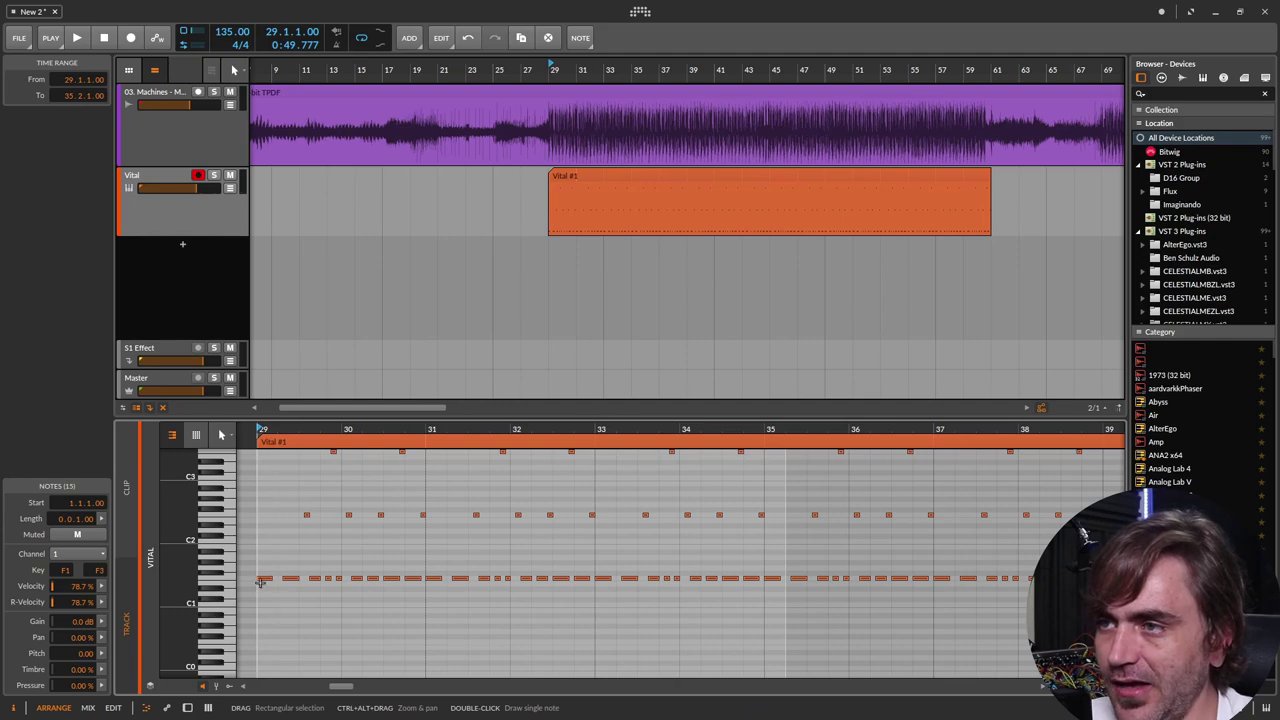
mouse_move(226, 582)
left_mouse_down()
mouse_move(226, 644)
mouse_move(226, 600)
left_mouse_up()
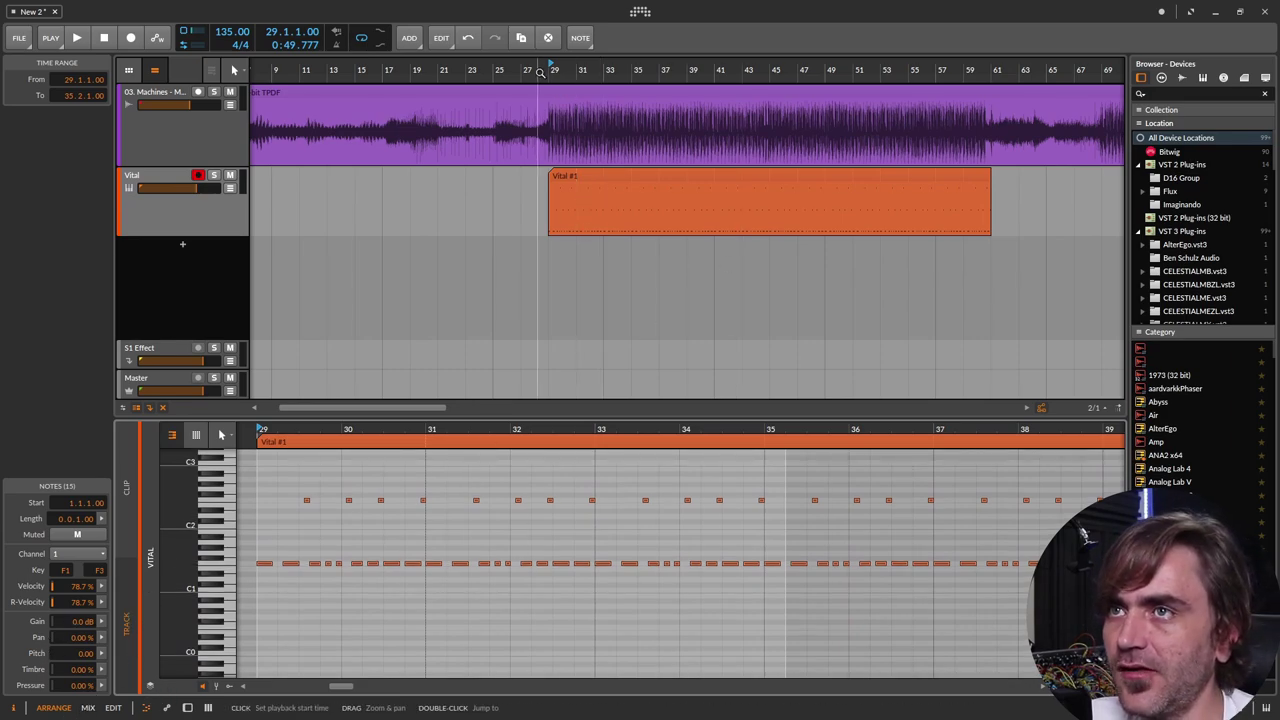
key("space")
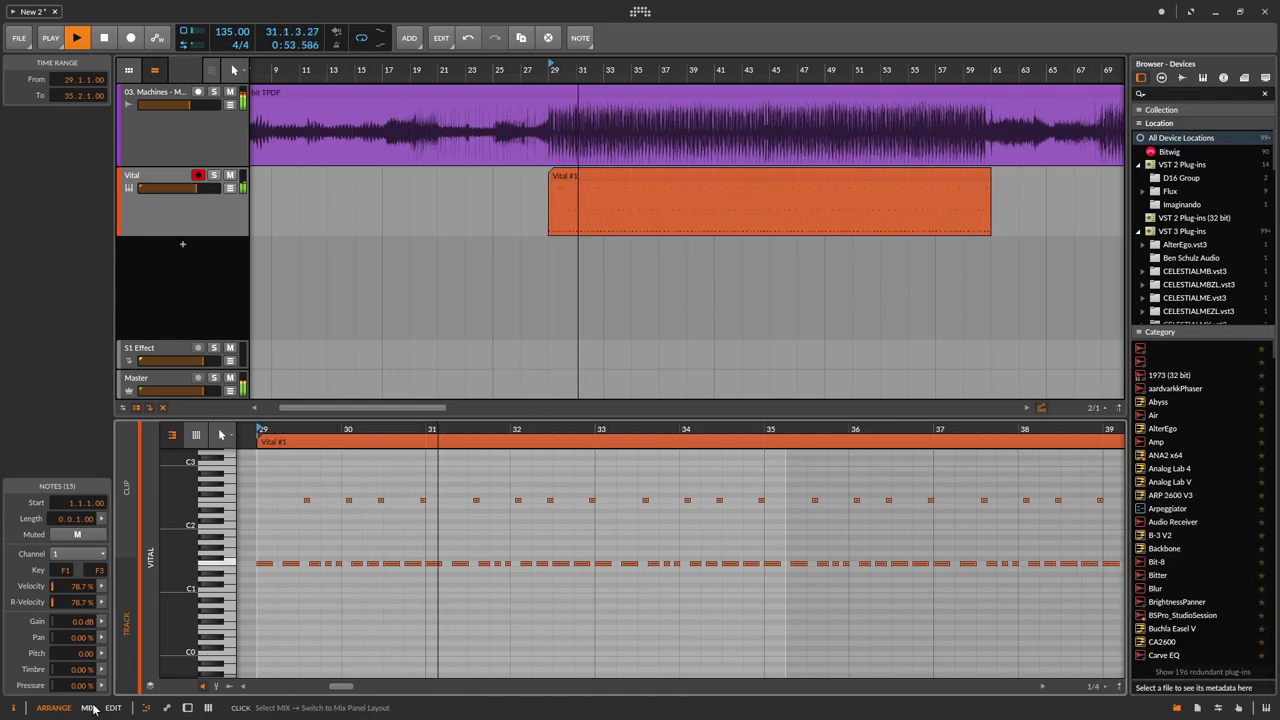
left_click(187, 708)
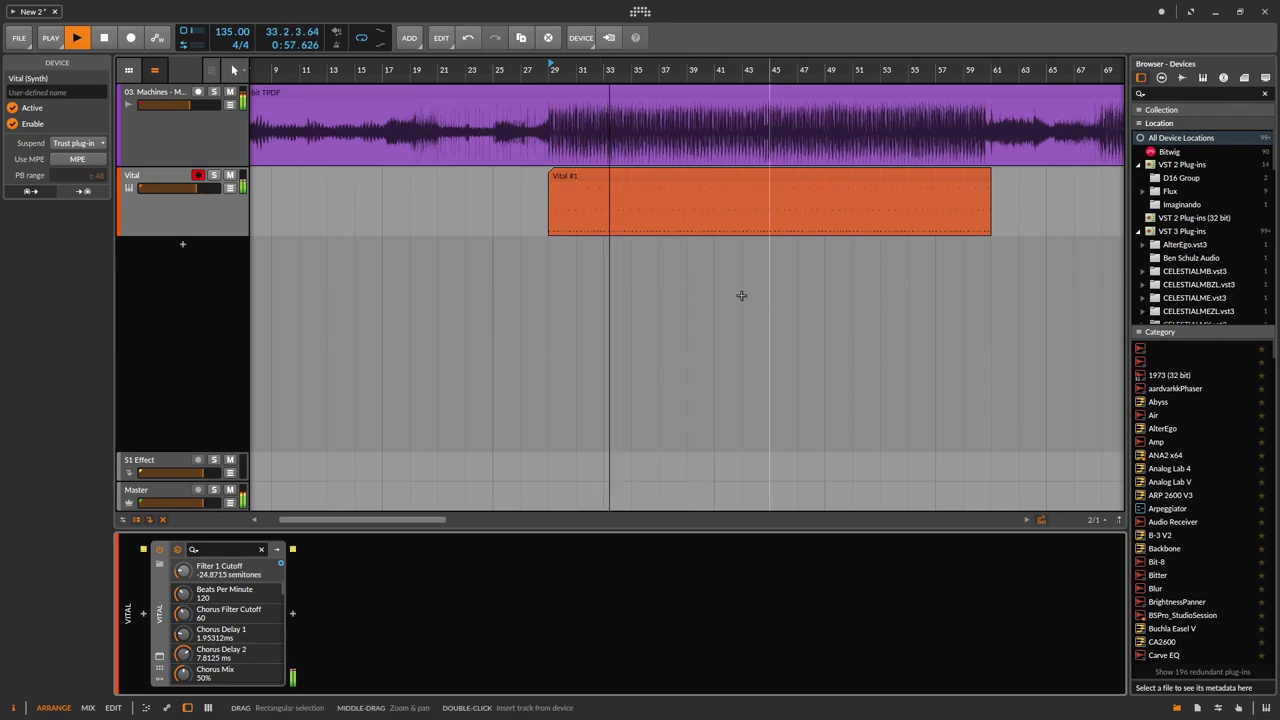
scroll(741, 295, "down", 3)
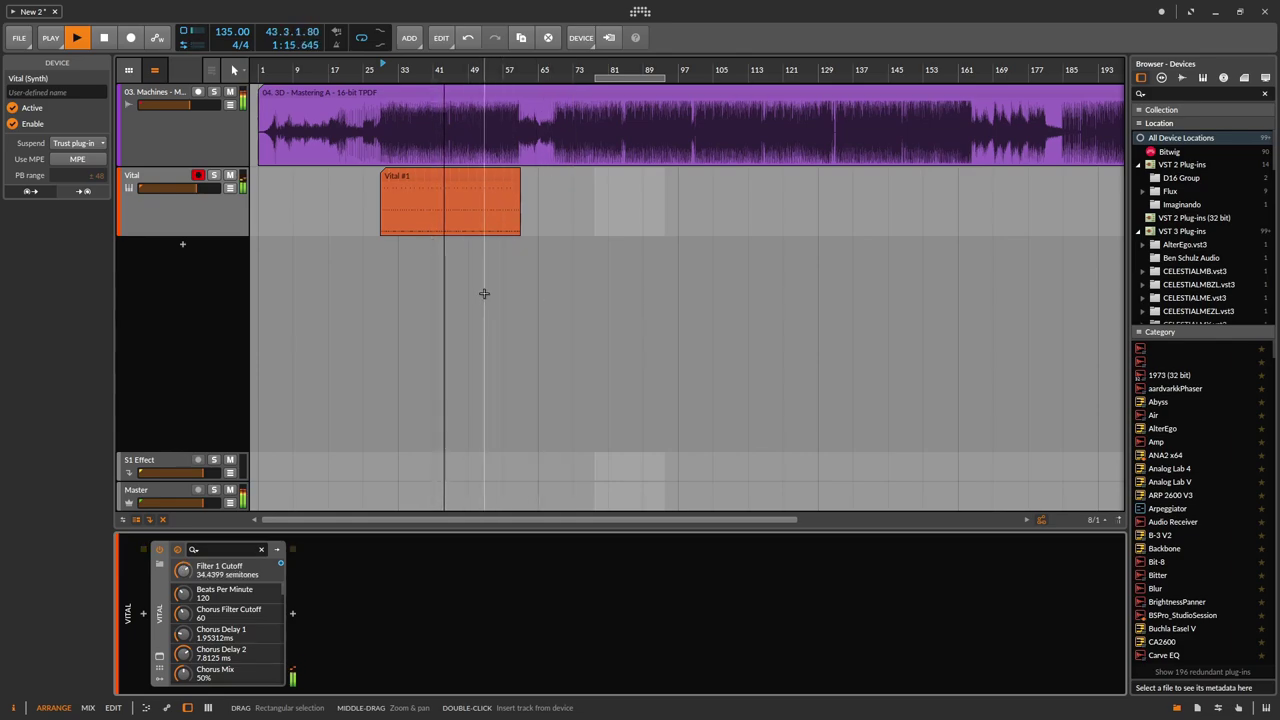
key("space")
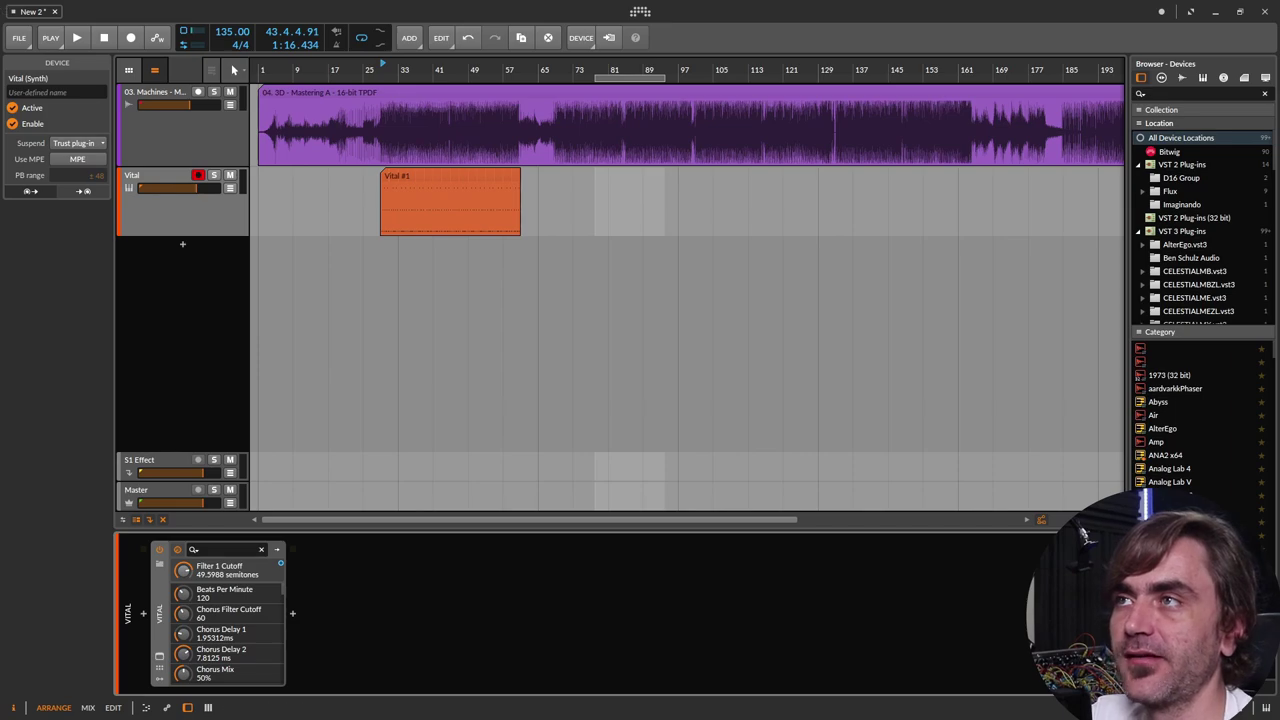
left_click(19, 38)
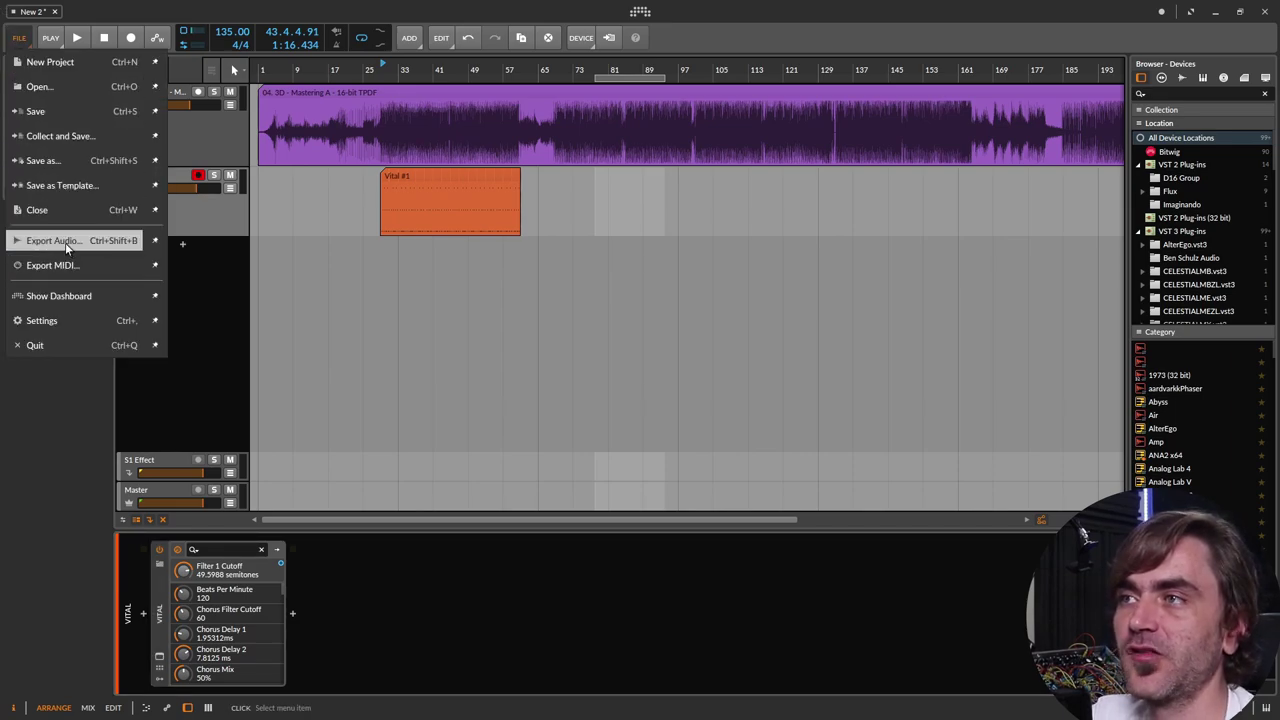
left_click(452, 316)
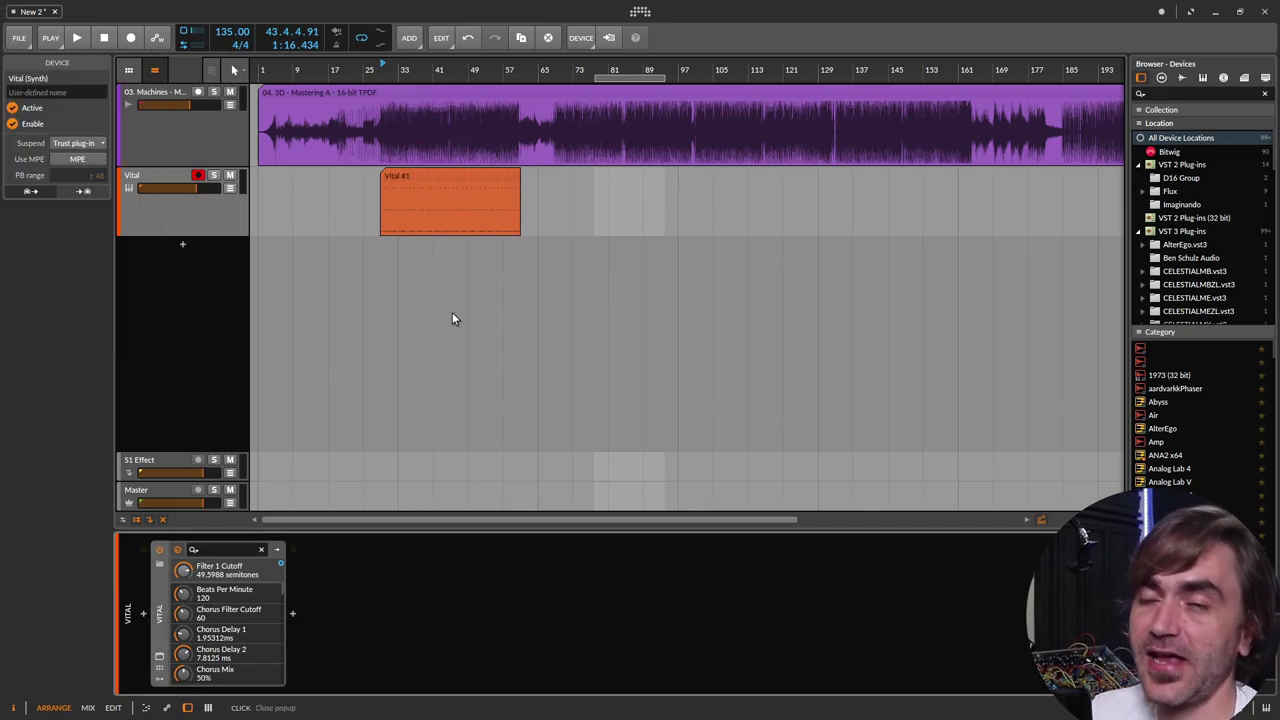